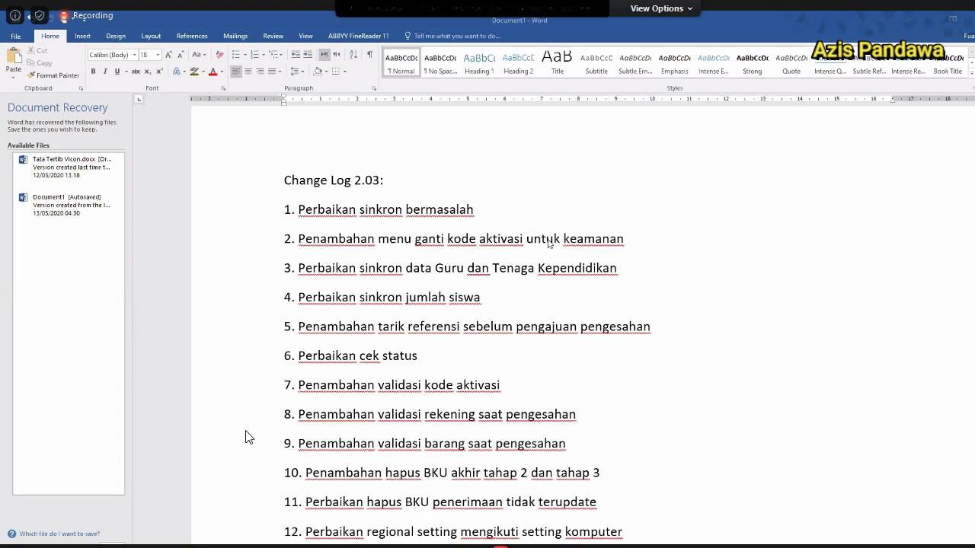
# Replace 'ganti' with 'masukan' so item 2 reads 'menu masukan kode aktivasi'.
pyautogui.scroll(-2, 670, 263)
pyautogui.scroll(-6, 669, 263)
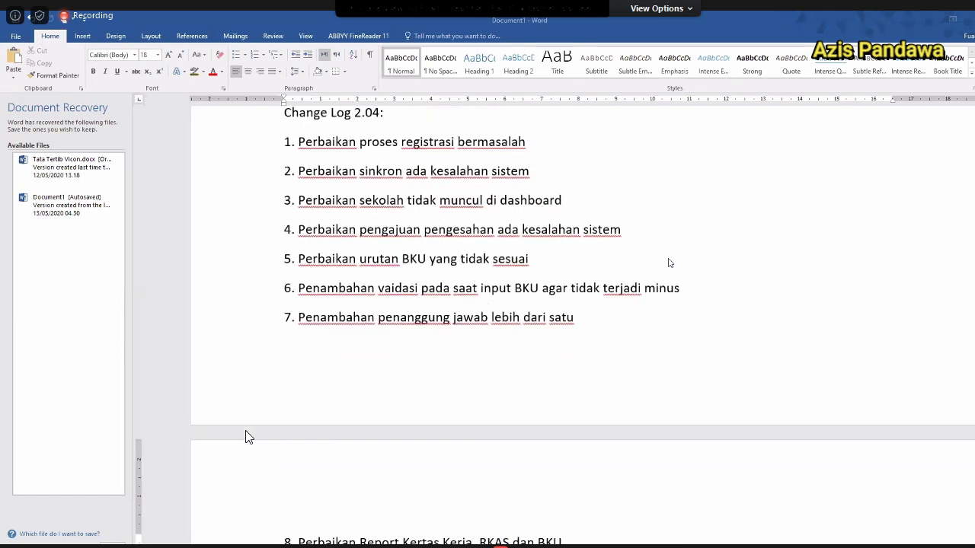
pyautogui.scroll(-3, 670, 262)
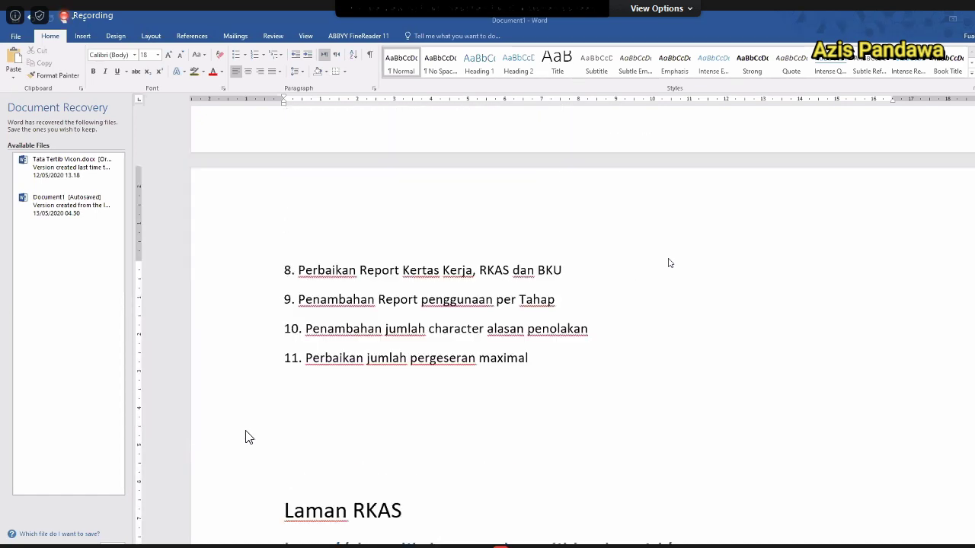
pyautogui.scroll(10, 669, 263)
pyautogui.scroll(3, 670, 262)
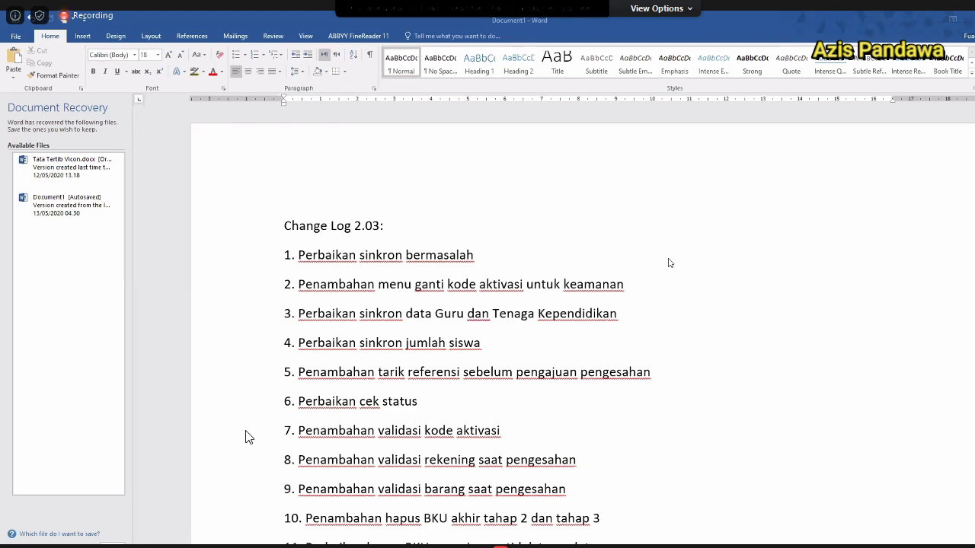
pyautogui.doubleClick(436, 289)
pyautogui.write('masukan')
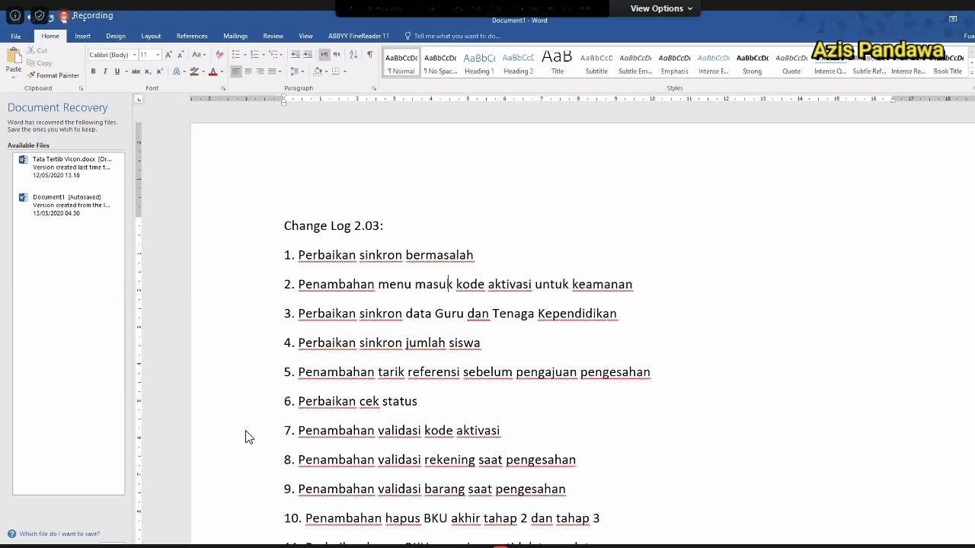
# Close the Document Recovery pane and remove the recovered files.
pyautogui.press('End')
pyautogui.press('Home')
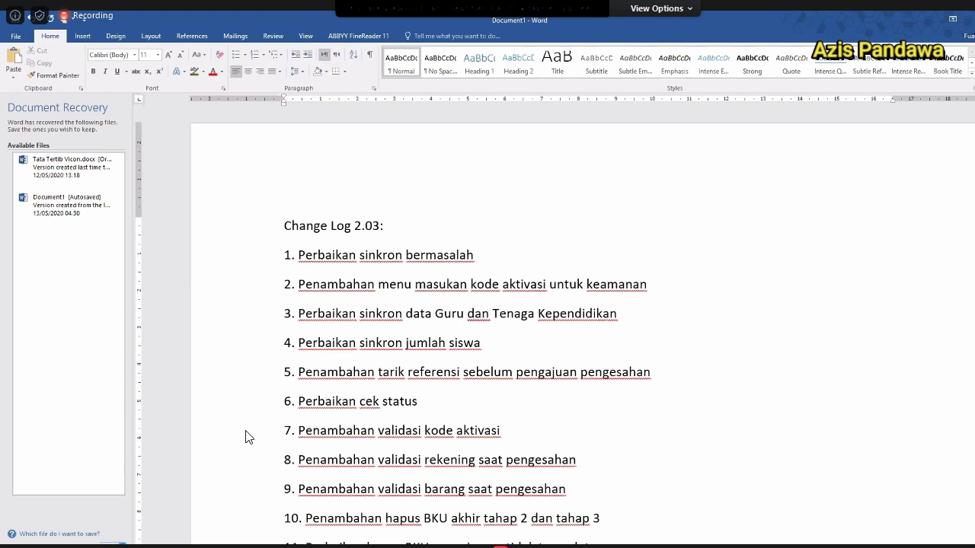
pyautogui.hotkey('alt', 'F4')
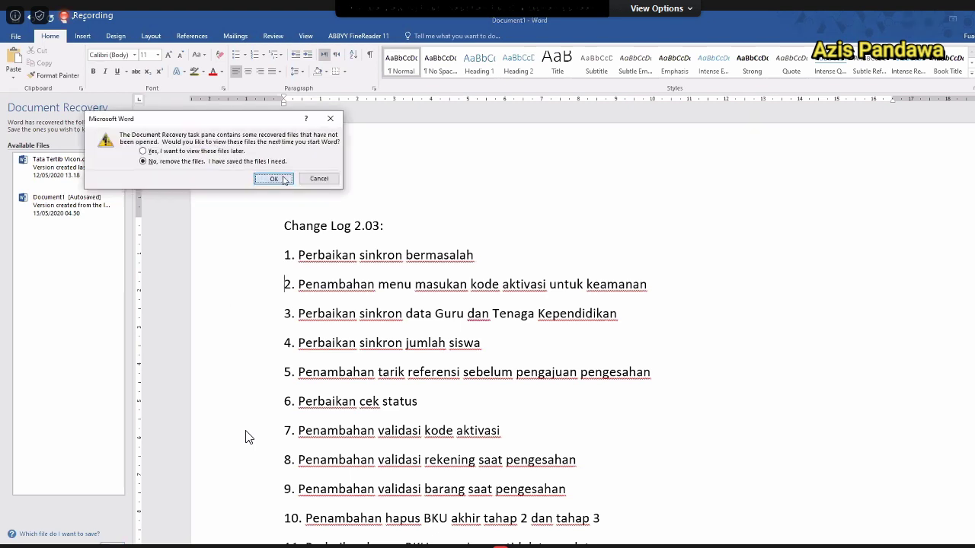
pyautogui.click(274, 179)
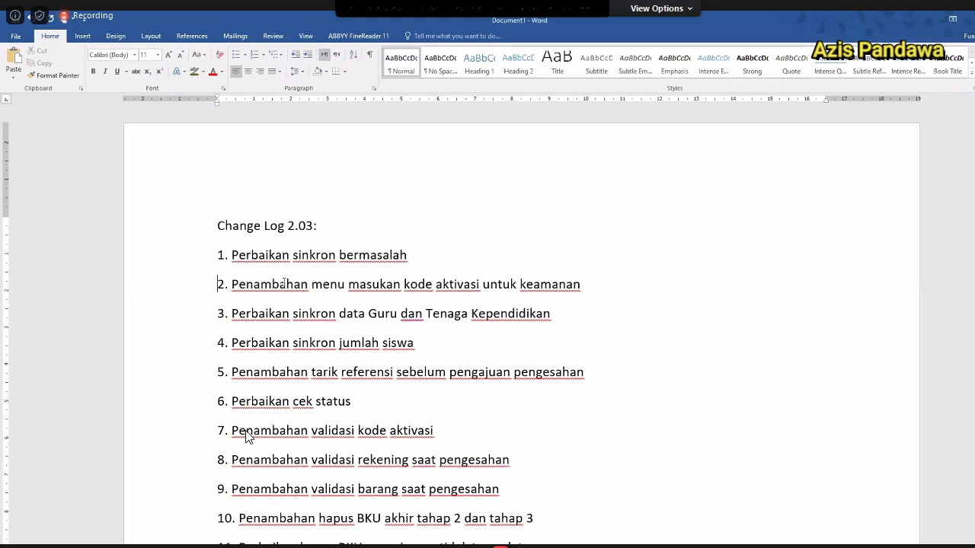
pyautogui.moveTo(233, 286); pyautogui.dragTo(629, 283)
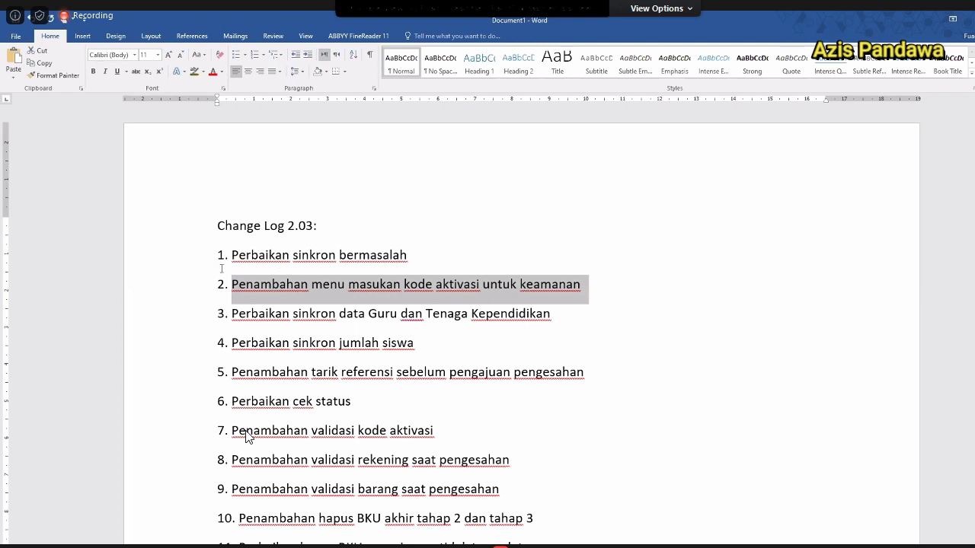
pyautogui.moveTo(248, 313); pyautogui.dragTo(337, 313)
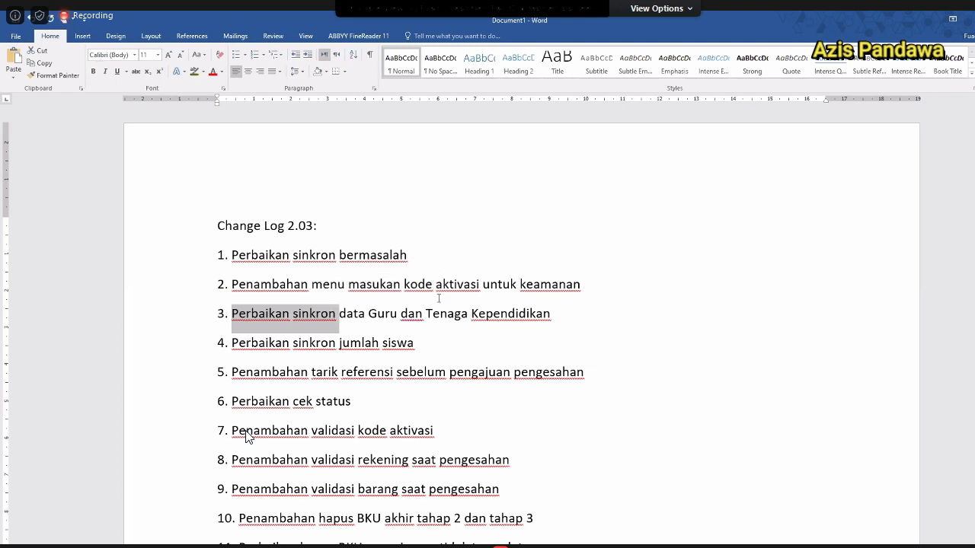
pyautogui.click(400, 313)
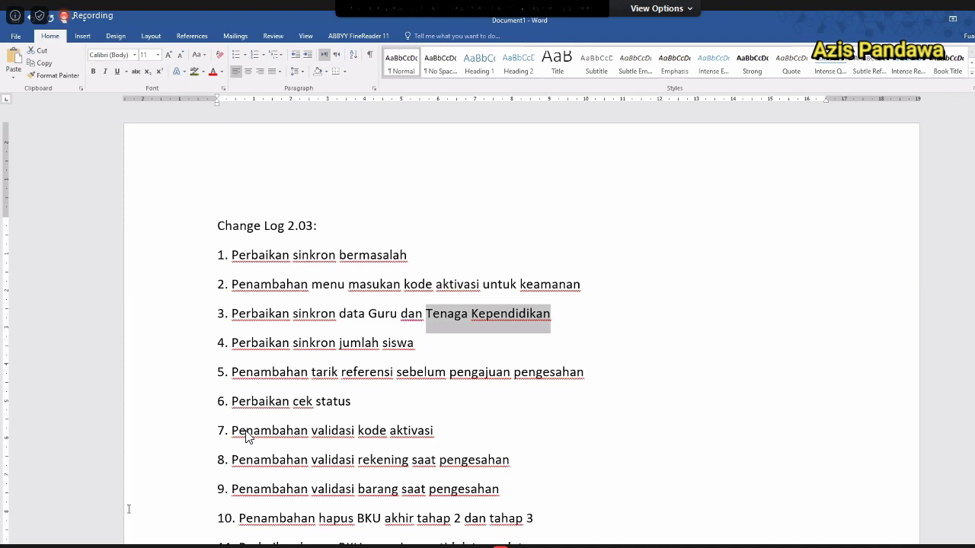
pyautogui.click(418, 213)
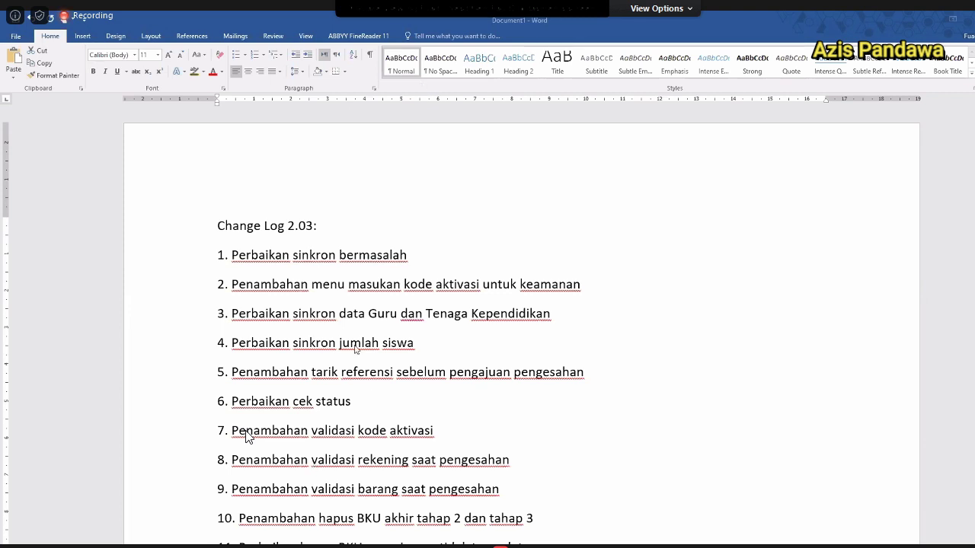
pyautogui.click(240, 343)
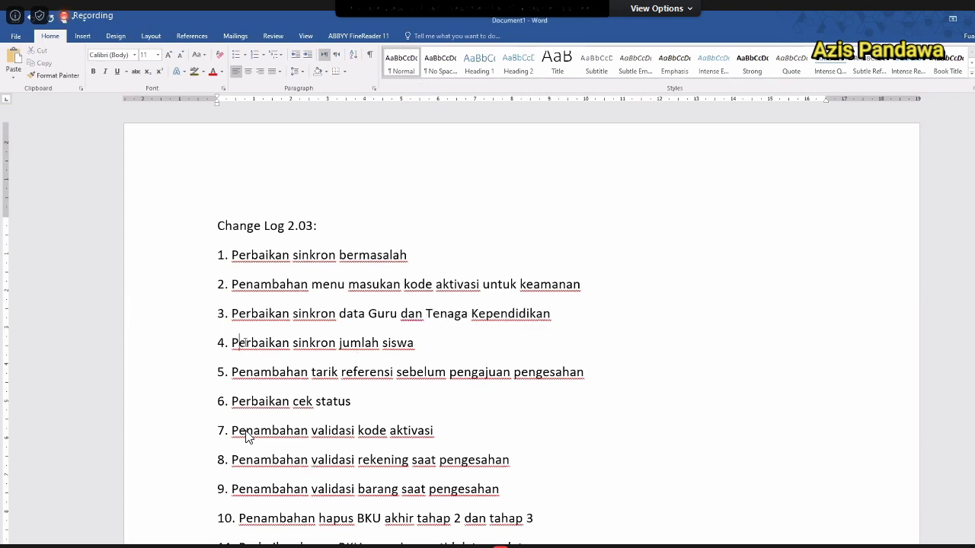
pyautogui.click(233, 342)
pyautogui.click(415, 343)
pyautogui.click(237, 369)
pyautogui.moveTo(371, 368); pyautogui.dragTo(584, 372)
pyautogui.click(181, 377)
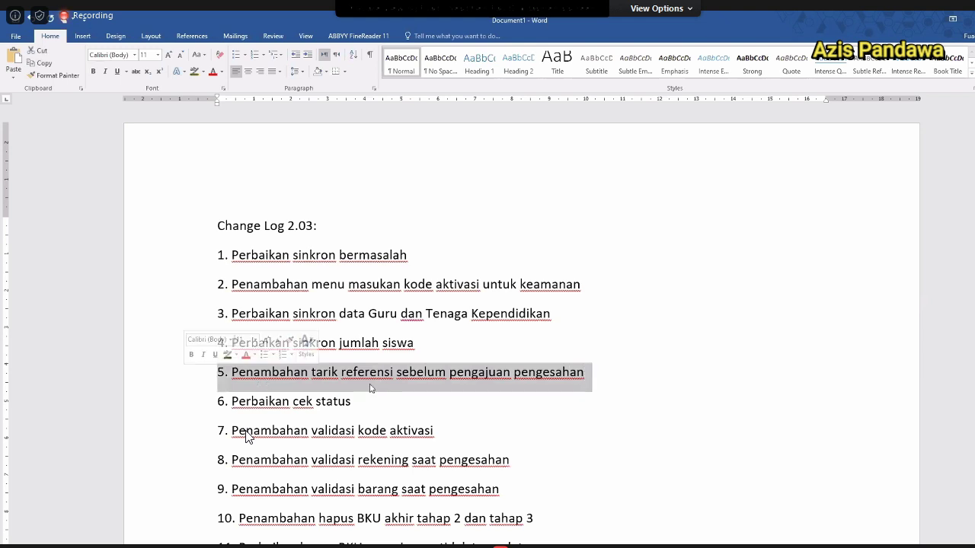
pyautogui.click(424, 375)
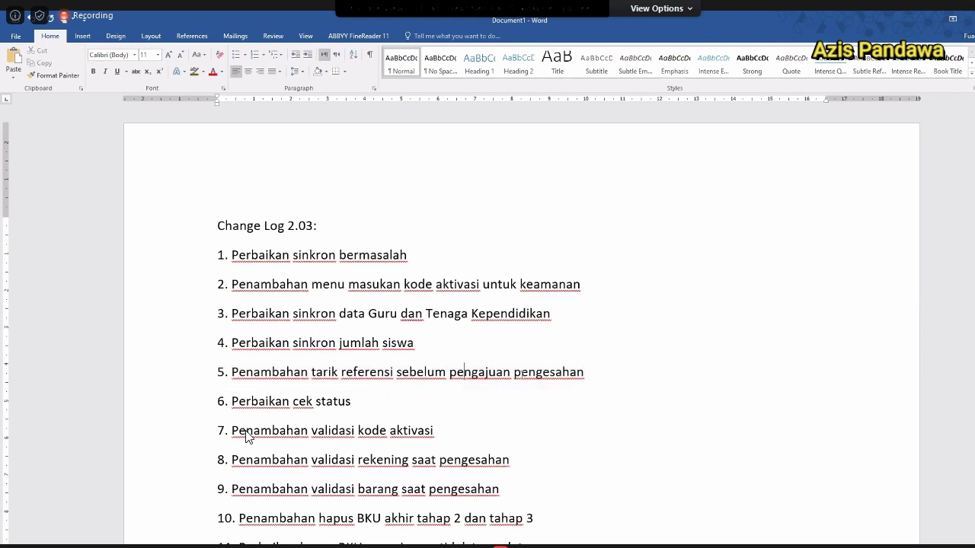
pyautogui.doubleClick(466, 373)
pyautogui.doubleClick(544, 374)
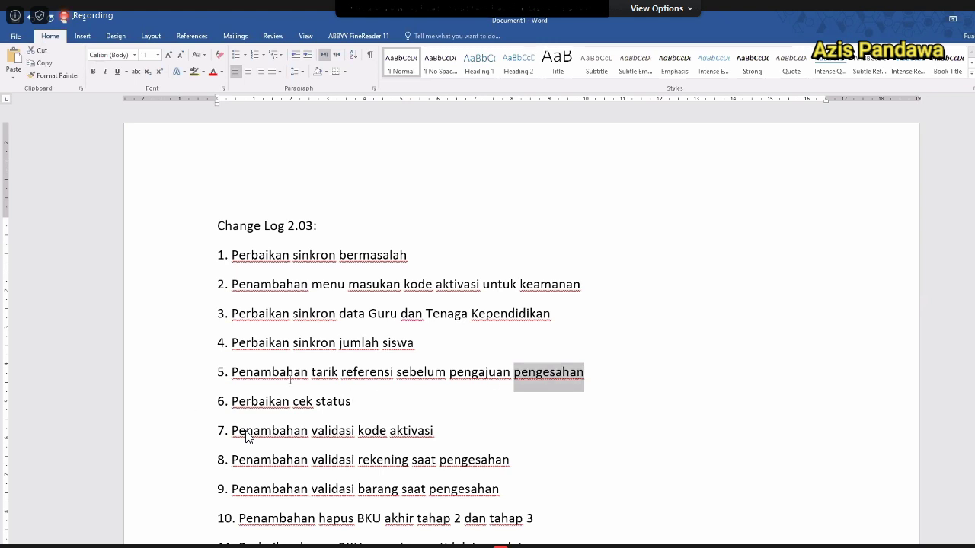
pyautogui.scroll(-3, 401, 372)
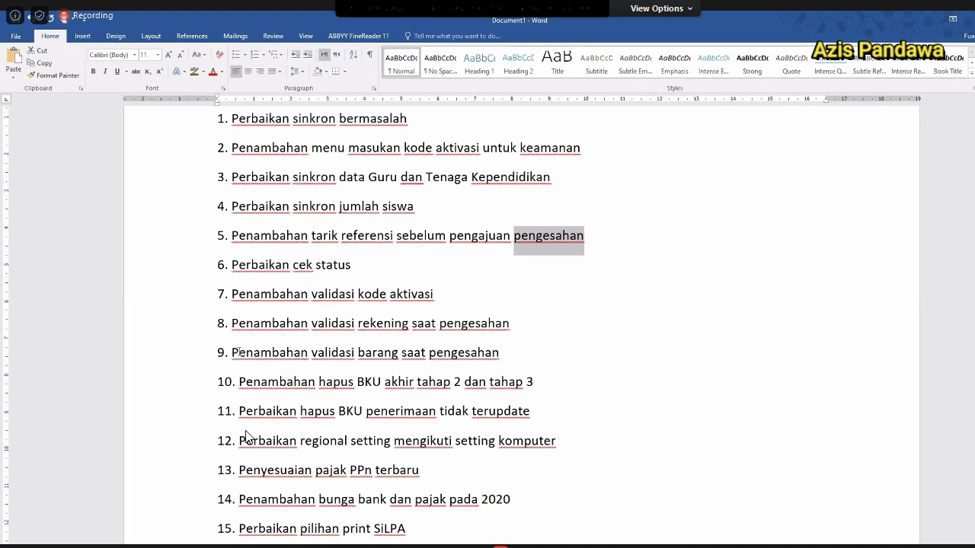
pyautogui.moveTo(233, 323); pyautogui.dragTo(510, 322)
pyautogui.click(332, 323)
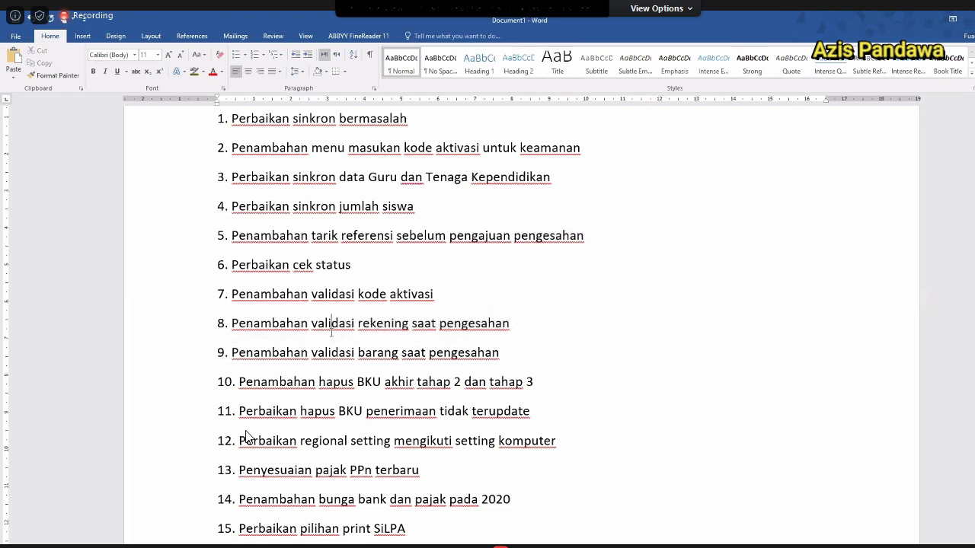
pyautogui.doubleClick(331, 322)
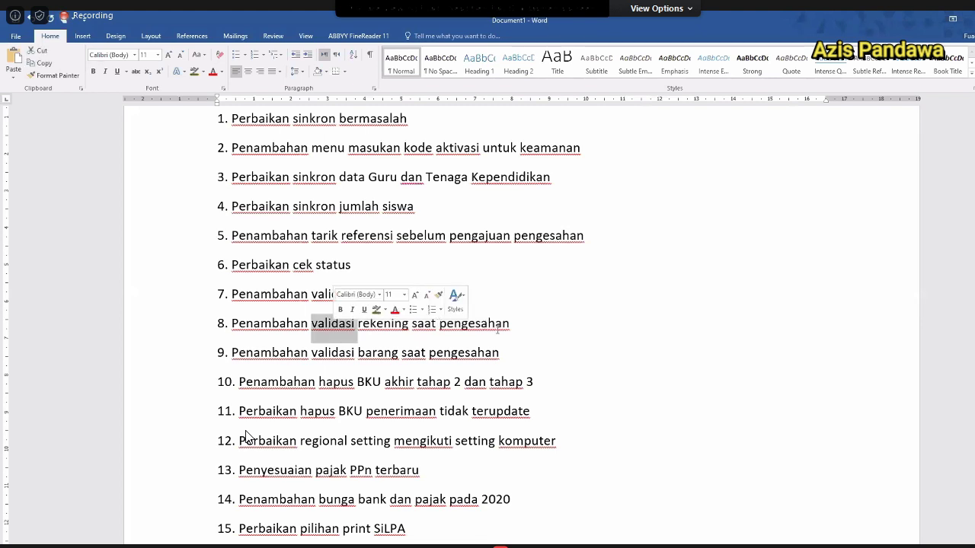
pyautogui.click(514, 321)
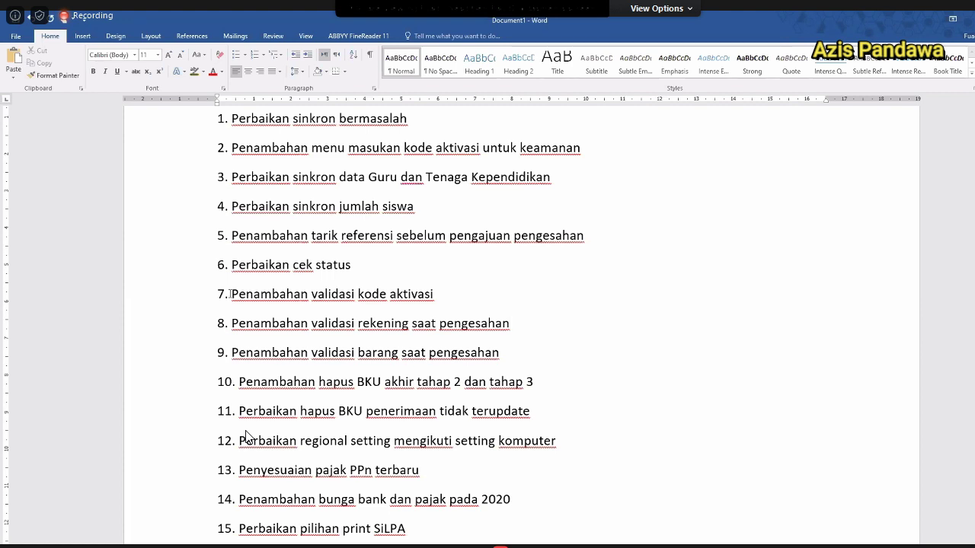
pyautogui.moveTo(230, 294); pyautogui.dragTo(420, 296)
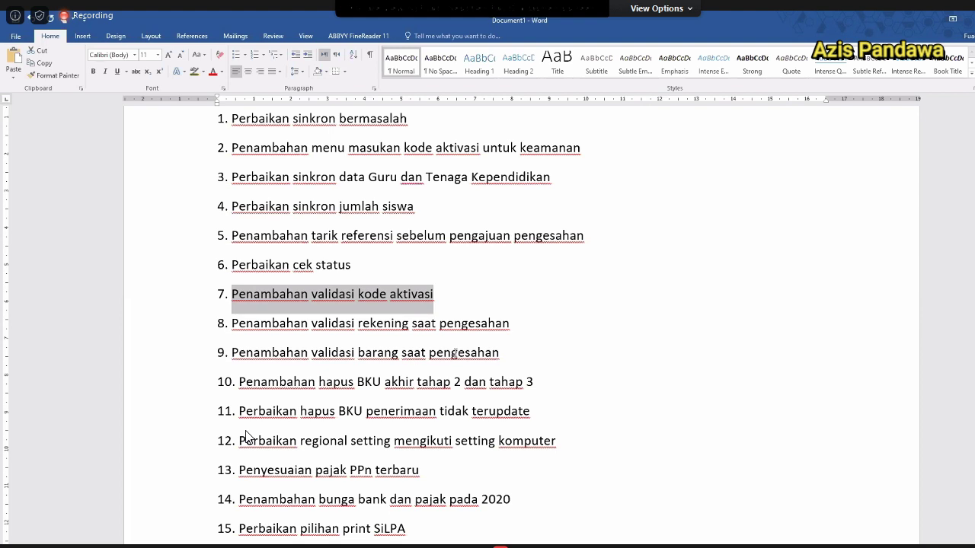
# Append ' (biru dongker)' to the end of item 9, 'Penambahan validasi barang saat pengesahan'.
pyautogui.moveTo(241, 352); pyautogui.dragTo(359, 353)
pyautogui.press('End')
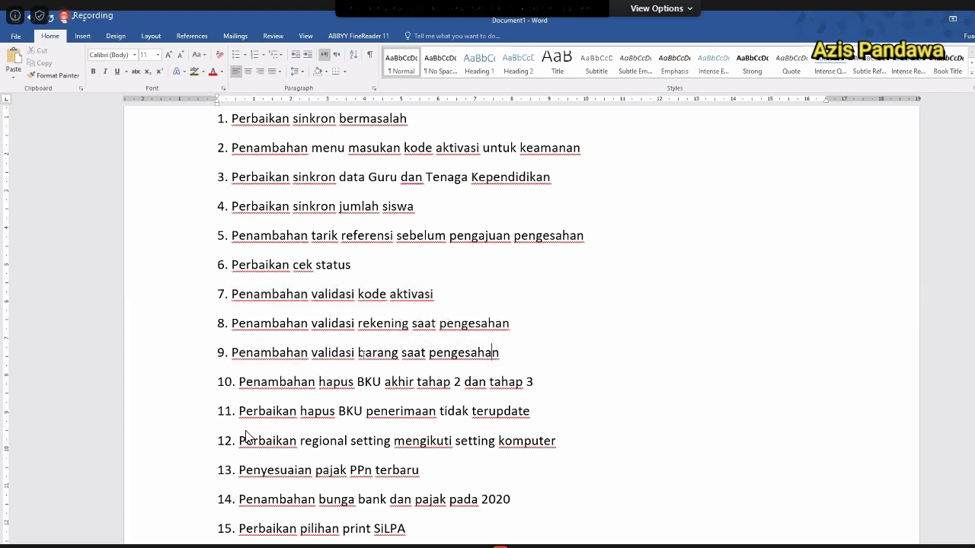
pyautogui.moveTo(233, 353); pyautogui.dragTo(500, 353)
pyautogui.click(519, 355)
pyautogui.write('(biru dok')
pyautogui.press('BackSpace')
pyautogui.press('BackSpace')
pyautogui.press('BackSpace')
pyautogui.write('na')
pyautogui.press('BackSpace')
pyautogui.press('BackSpace')
pyautogui.write('dongke')
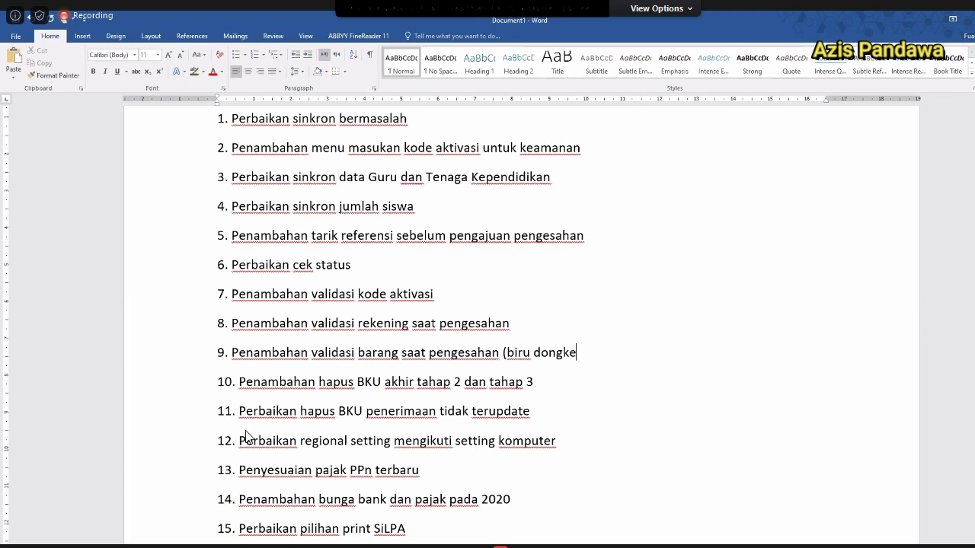
pyautogui.write('r)')
# Append ' (merah)' to the end of item 8.
pyautogui.press('Up')
pyautogui.press('Up')
pyautogui.write('(merah)')
pyautogui.press('Home')
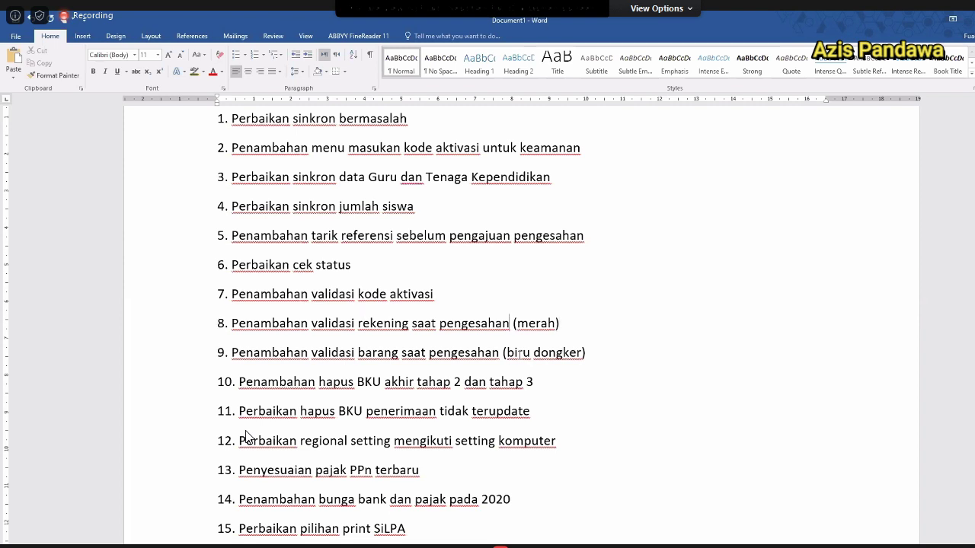
pyautogui.press('Home')
pyautogui.press('Down')
pyautogui.press('Down')
pyautogui.press('Down')
pyautogui.press('Up')
pyautogui.press('Up')
pyautogui.press('Down')
pyautogui.moveTo(299, 381); pyautogui.dragTo(489, 382)
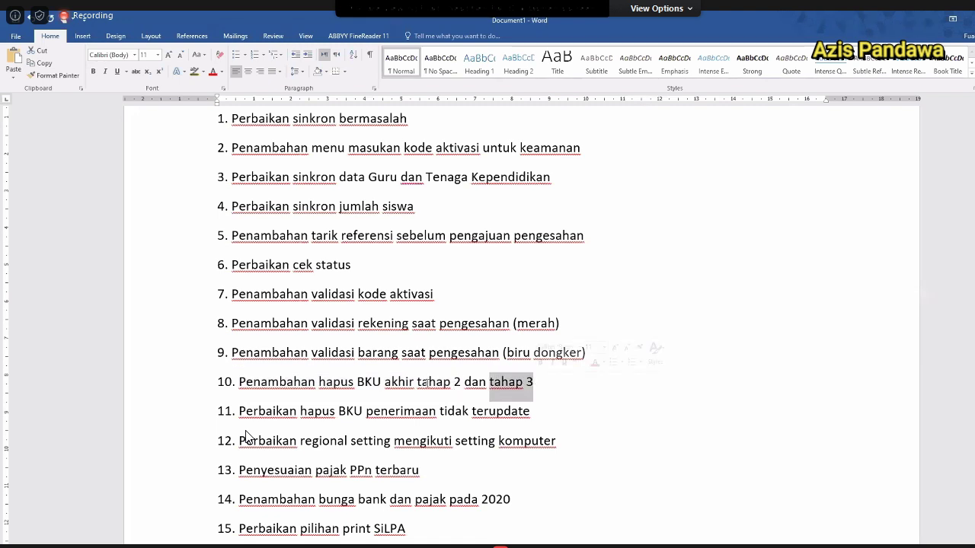
pyautogui.moveTo(422, 383); pyautogui.dragTo(542, 383)
pyautogui.click(545, 382)
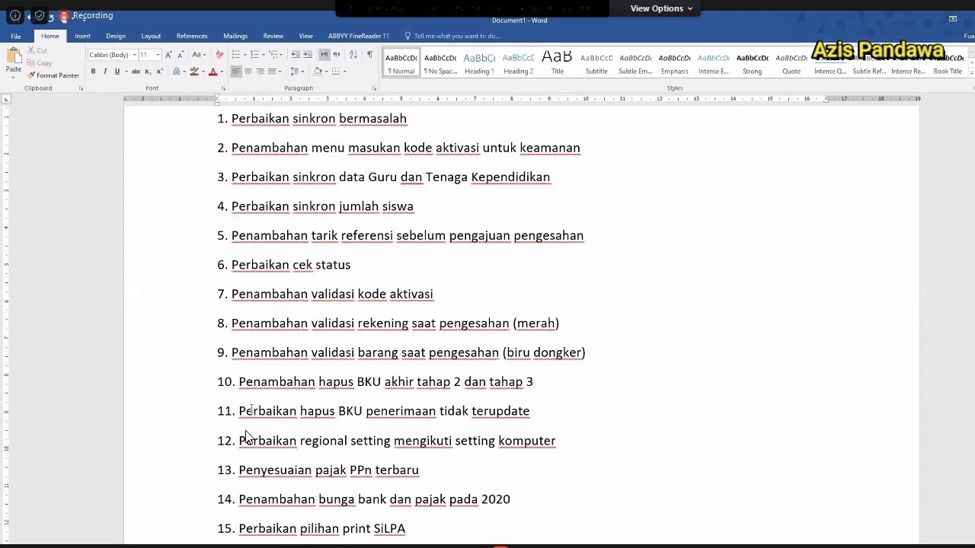
pyautogui.moveTo(240, 412); pyautogui.dragTo(478, 412)
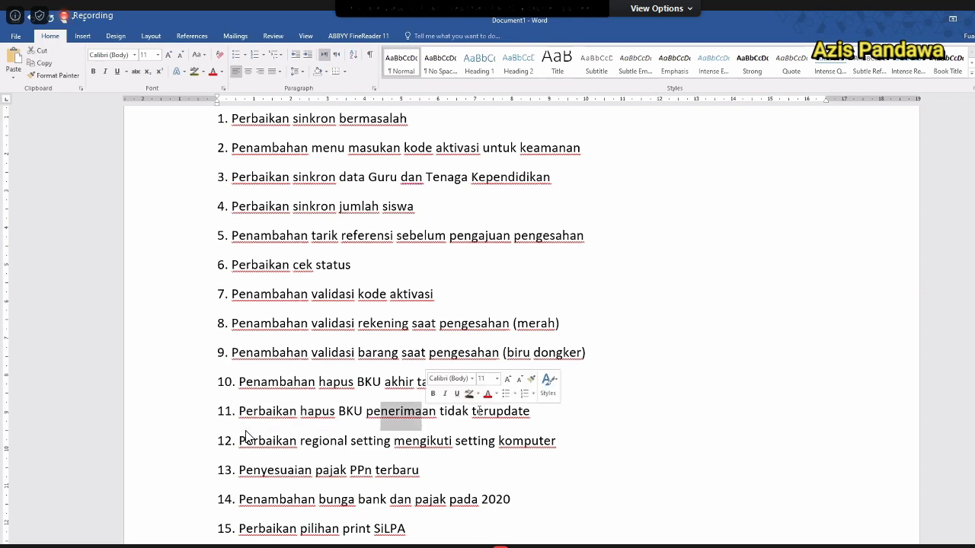
pyautogui.doubleClick(441, 412)
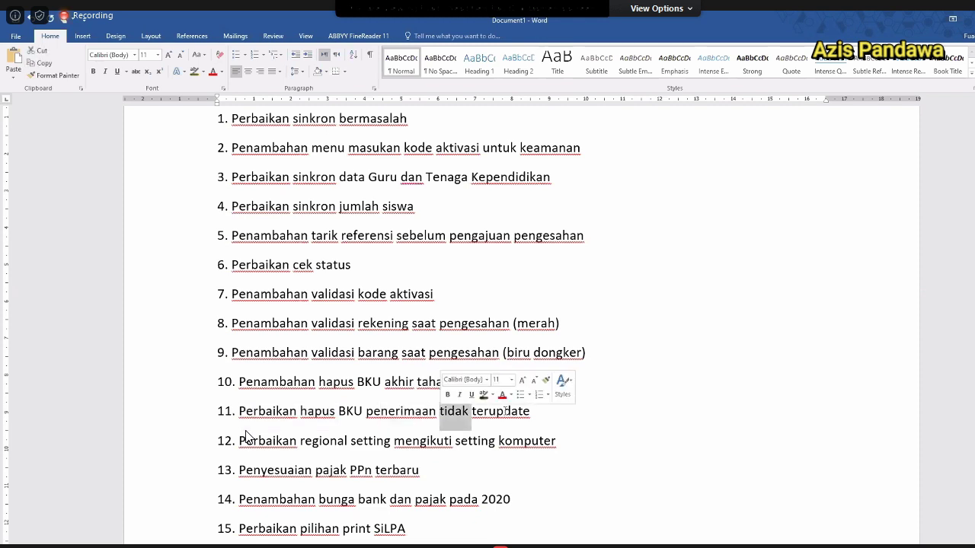
pyautogui.doubleClick(485, 412)
pyautogui.scroll(-2, 246, 437)
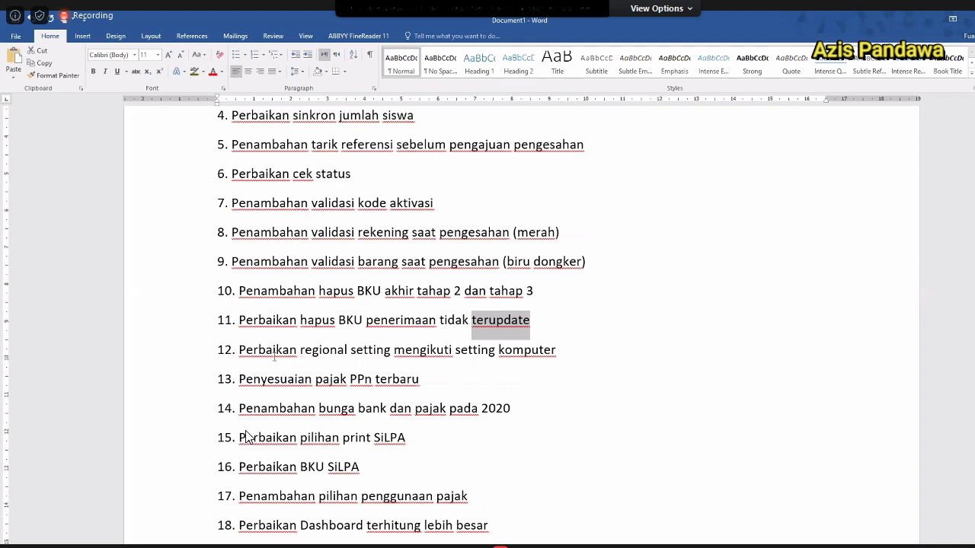
pyautogui.moveTo(268, 351); pyautogui.dragTo(526, 349)
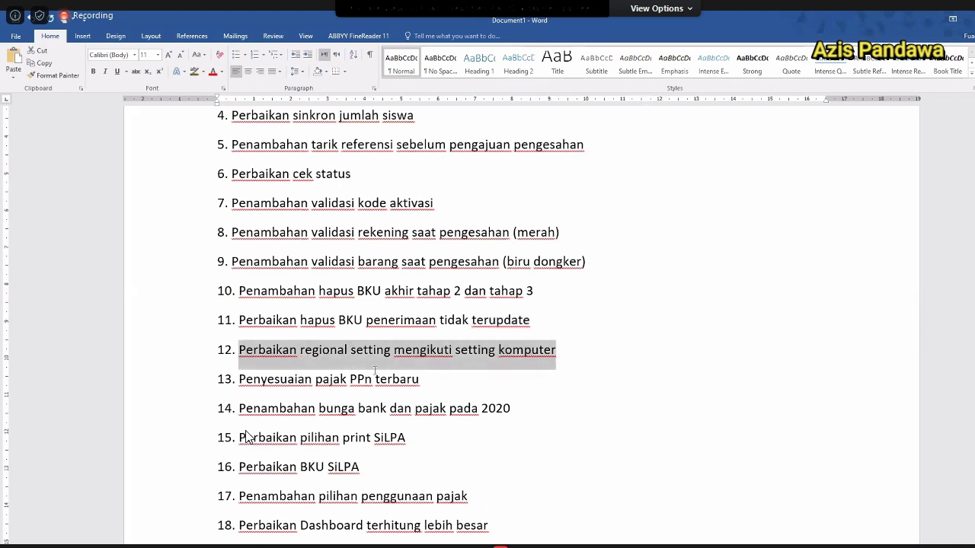
pyautogui.click(166, 357)
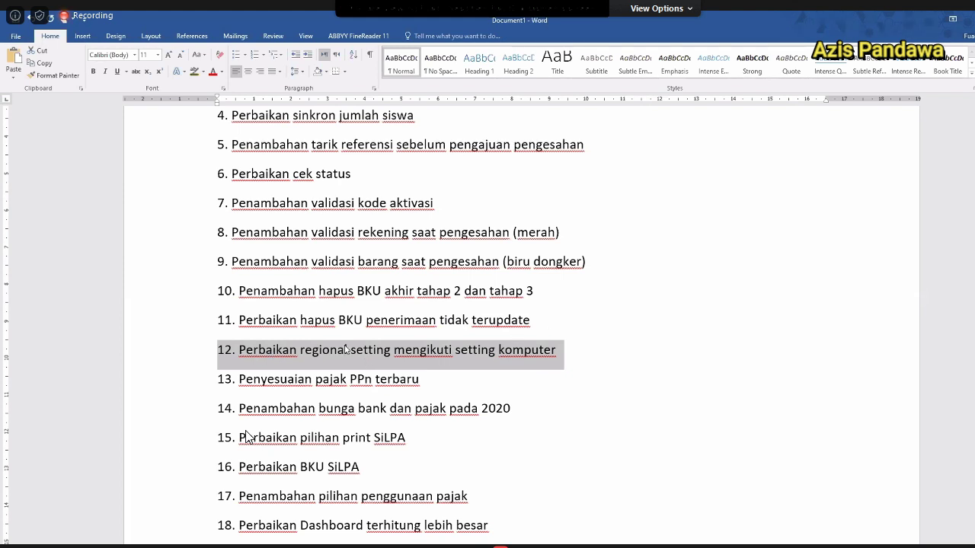
pyautogui.click(368, 378)
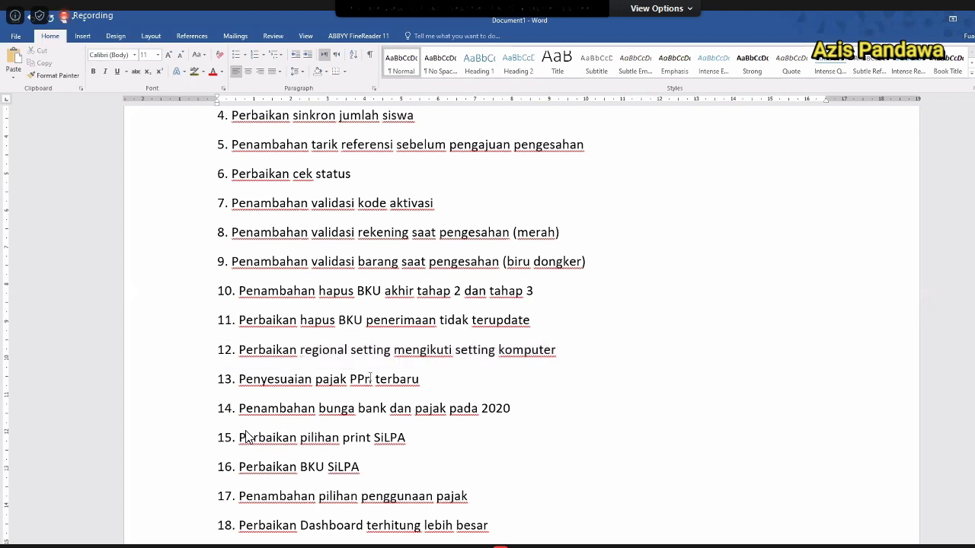
pyautogui.doubleClick(367, 349)
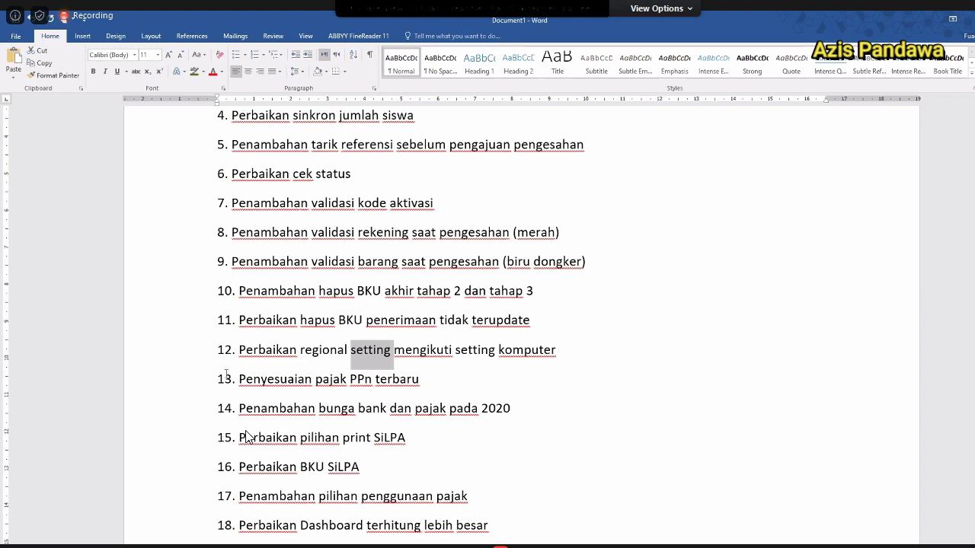
pyautogui.tripleClick(417, 389)
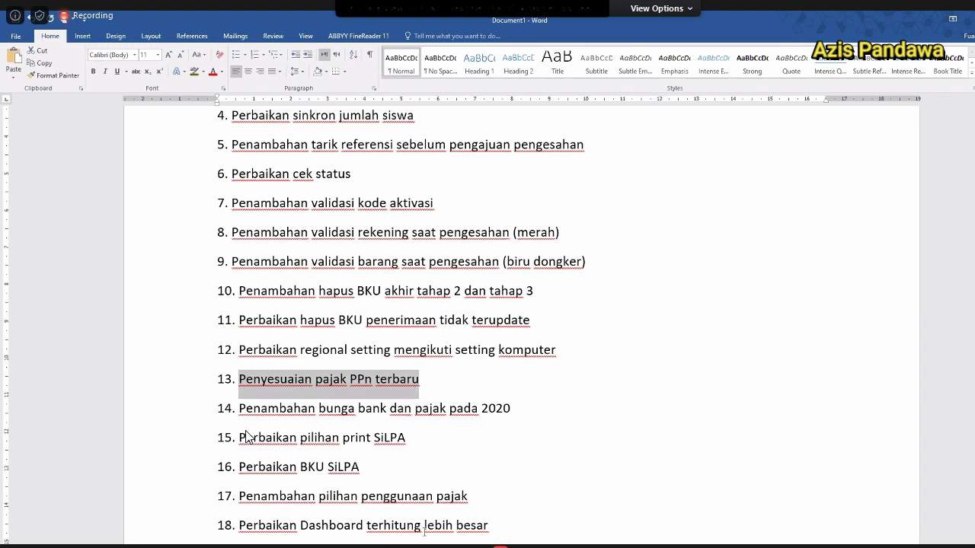
pyautogui.click(420, 381)
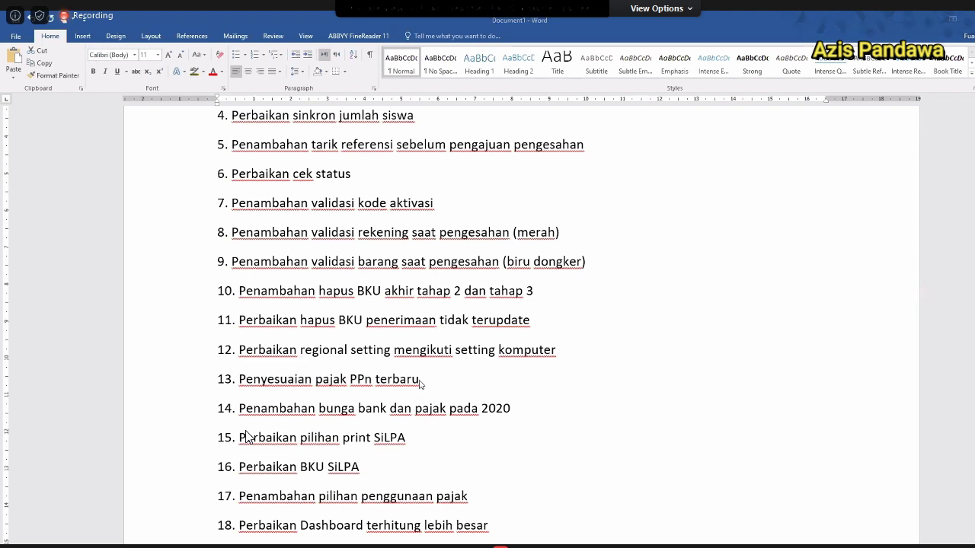
pyautogui.click(431, 378)
pyautogui.tripleClick(493, 409)
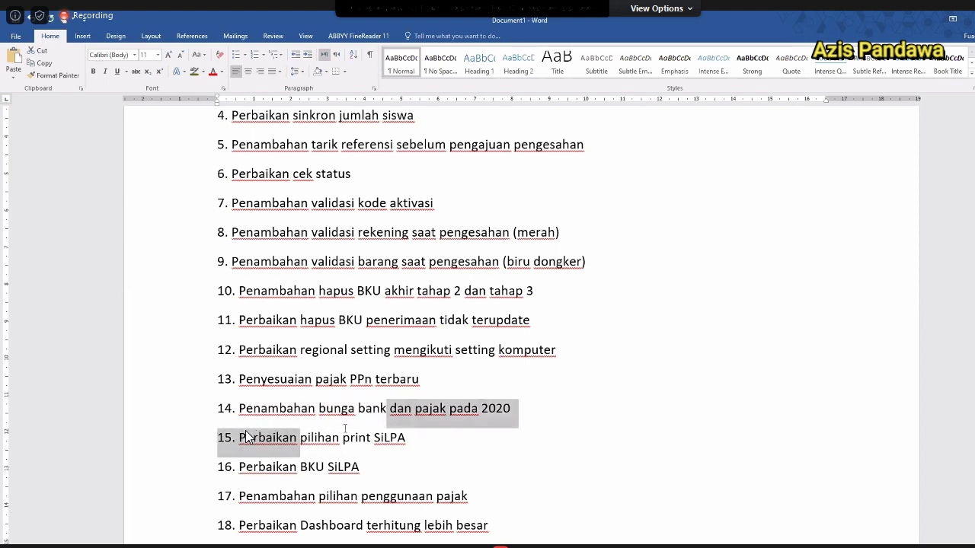
pyautogui.scroll(-2, 246, 435)
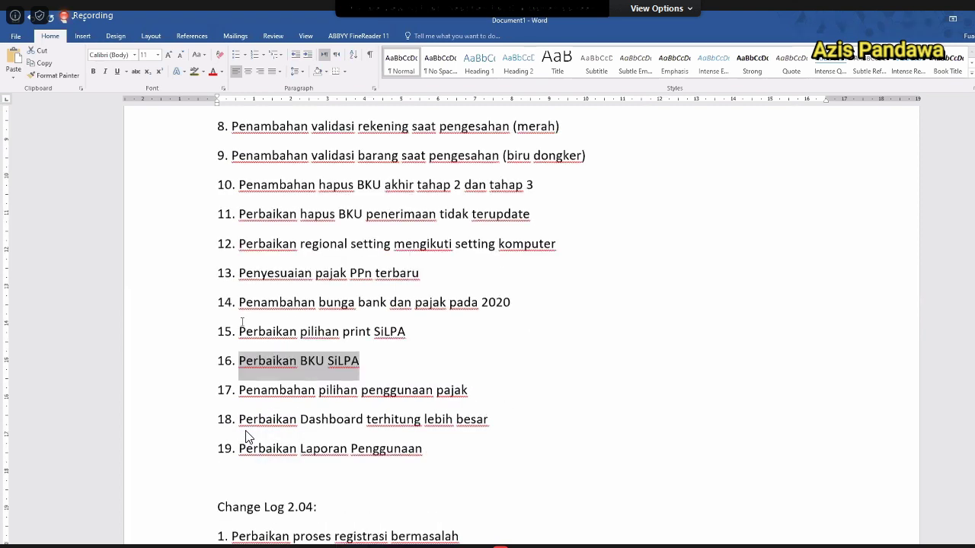
pyautogui.scroll(-2, 246, 436)
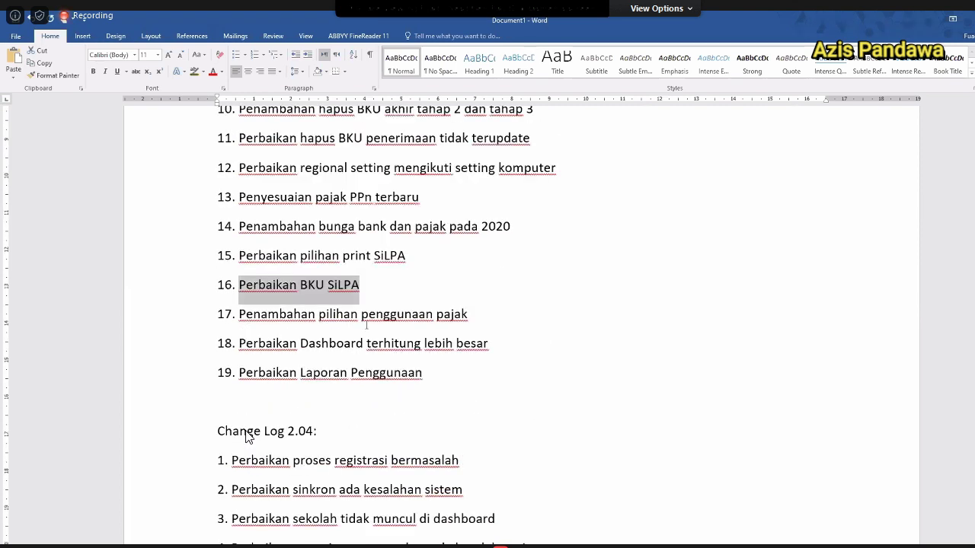
pyautogui.moveTo(238, 313); pyautogui.dragTo(455, 329)
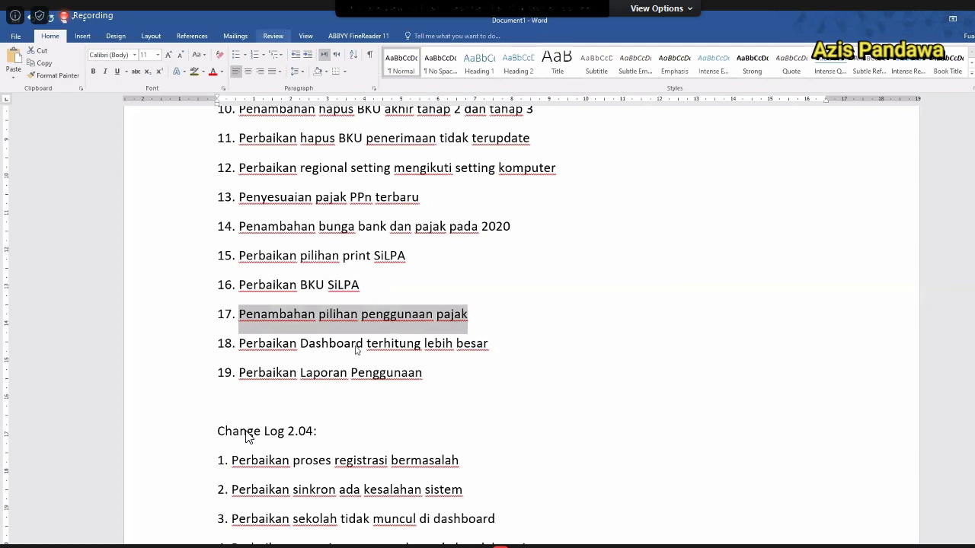
pyautogui.moveTo(240, 346); pyautogui.dragTo(467, 349)
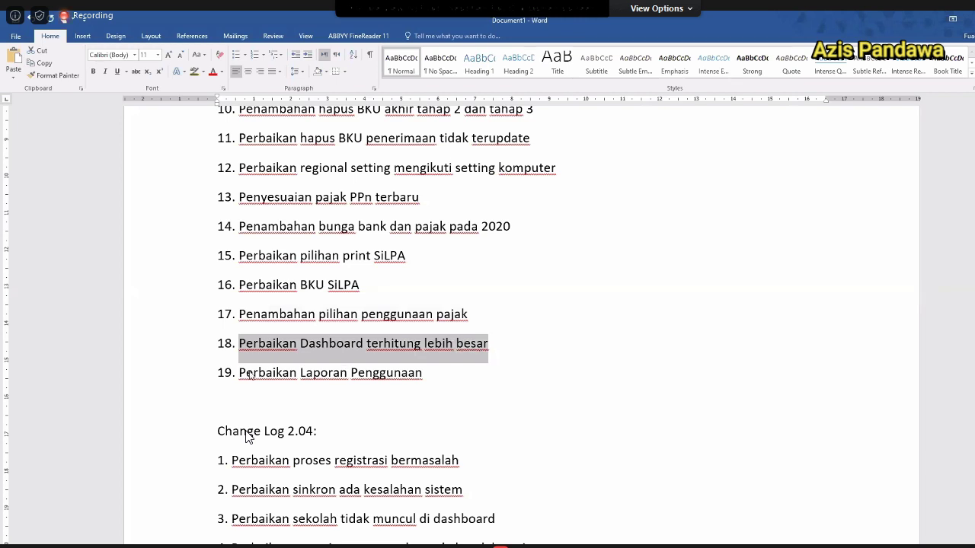
pyautogui.moveTo(252, 374); pyautogui.dragTo(435, 374)
pyautogui.click(435, 374)
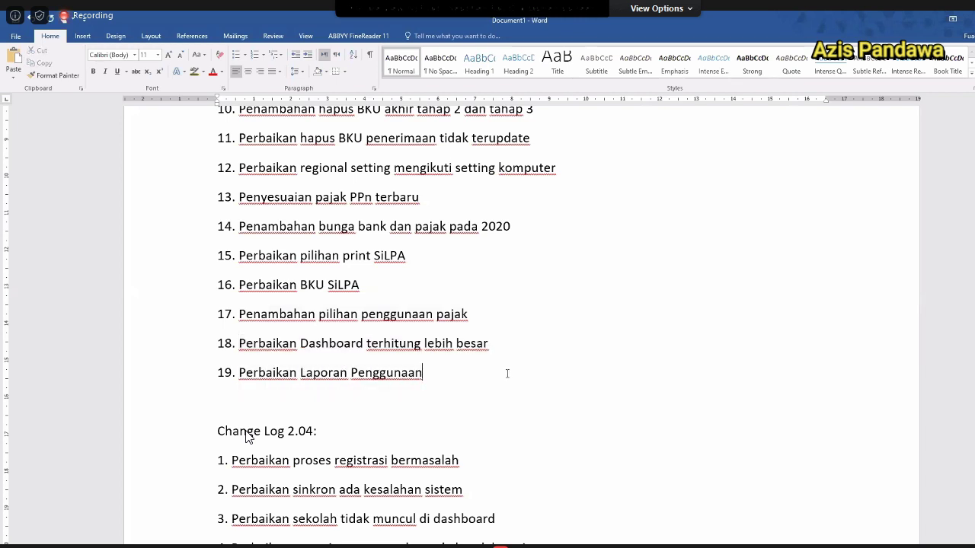
pyautogui.scroll(-3, 473, 372)
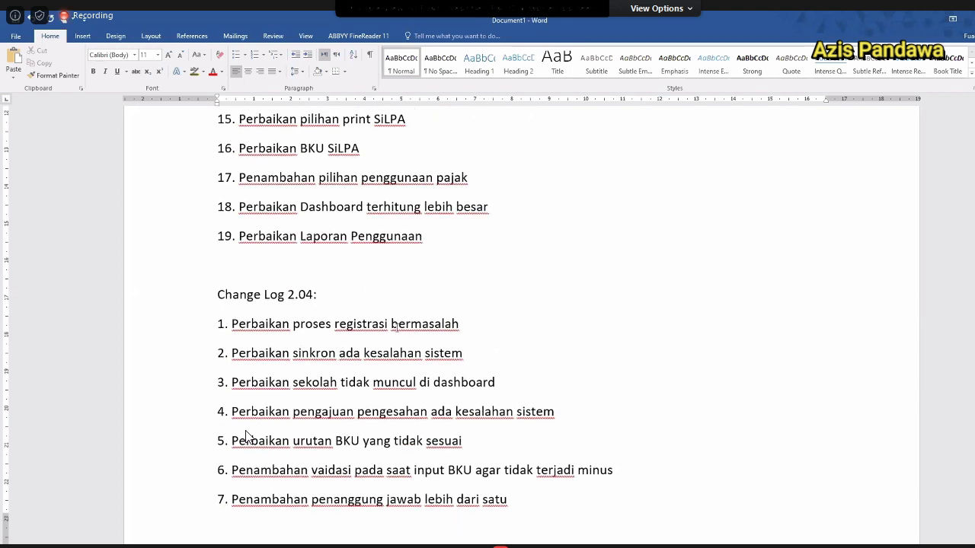
pyautogui.moveTo(232, 323); pyautogui.dragTo(459, 324)
pyautogui.scroll(-4, 246, 435)
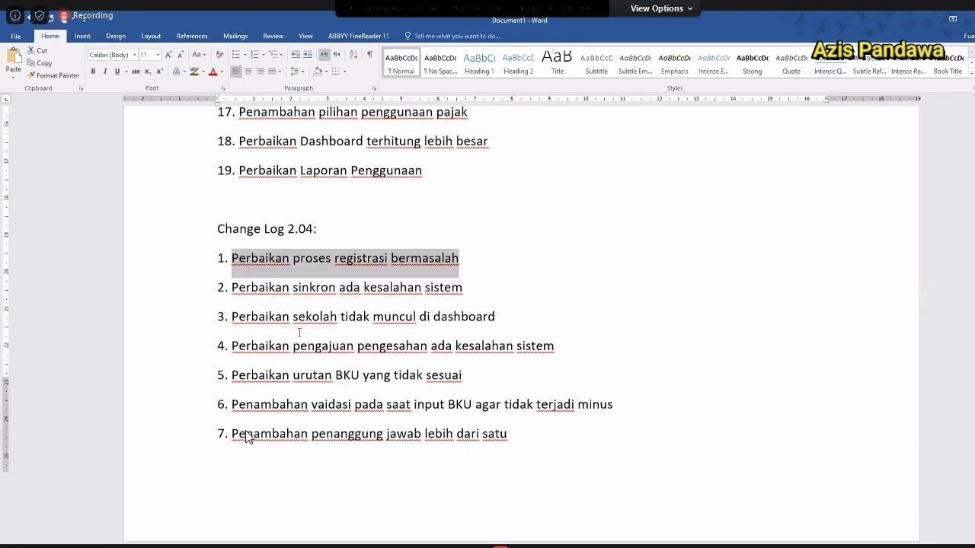
pyautogui.scroll(2, 245, 435)
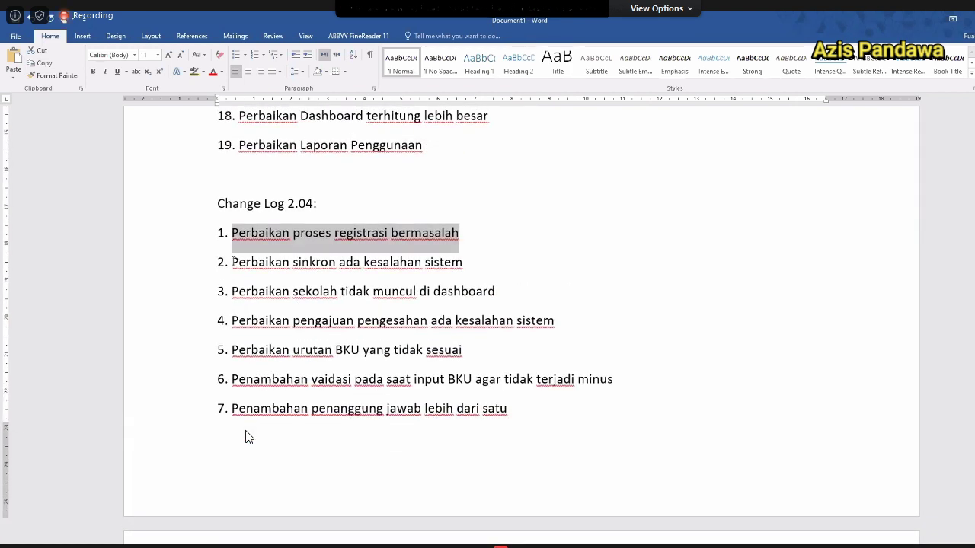
pyautogui.moveTo(232, 262); pyautogui.dragTo(326, 262)
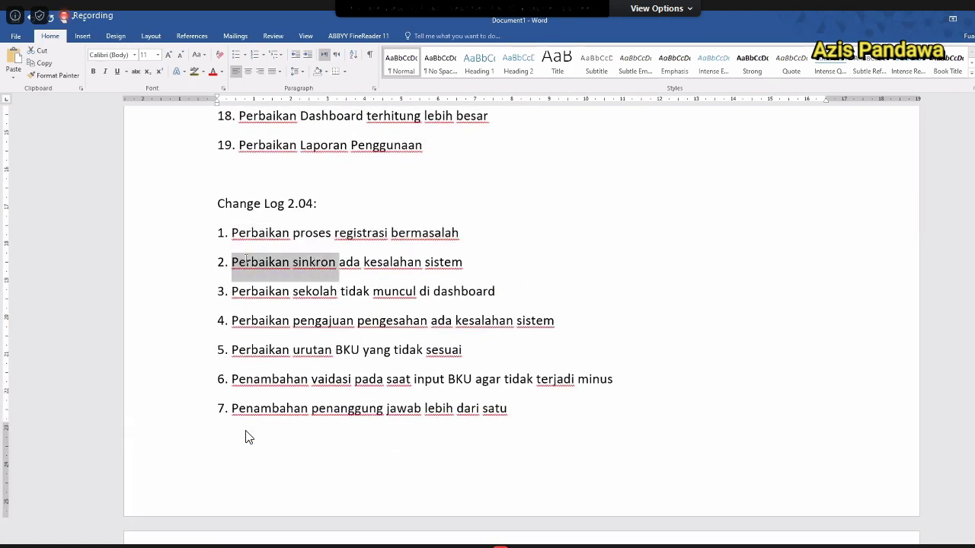
pyautogui.moveTo(232, 262); pyautogui.dragTo(462, 263)
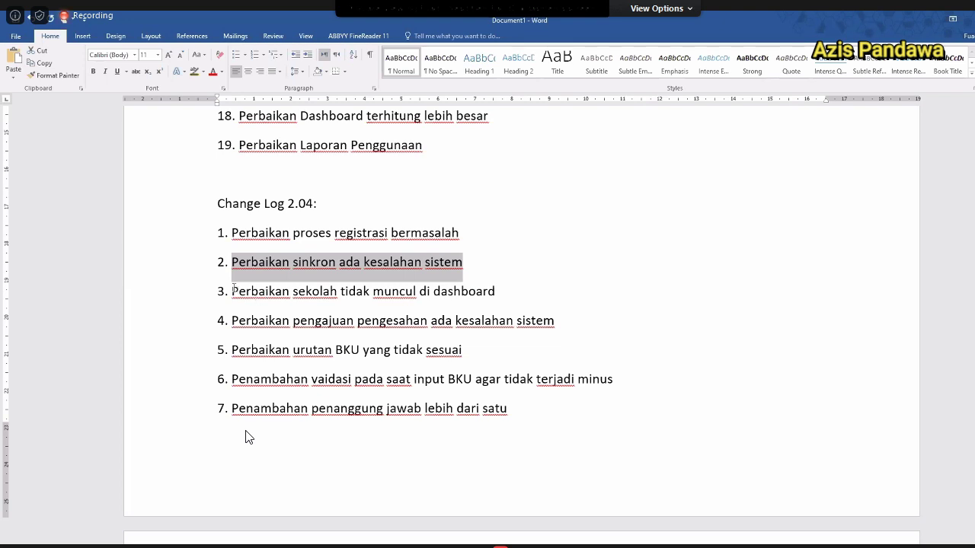
pyautogui.moveTo(232, 291); pyautogui.dragTo(495, 291)
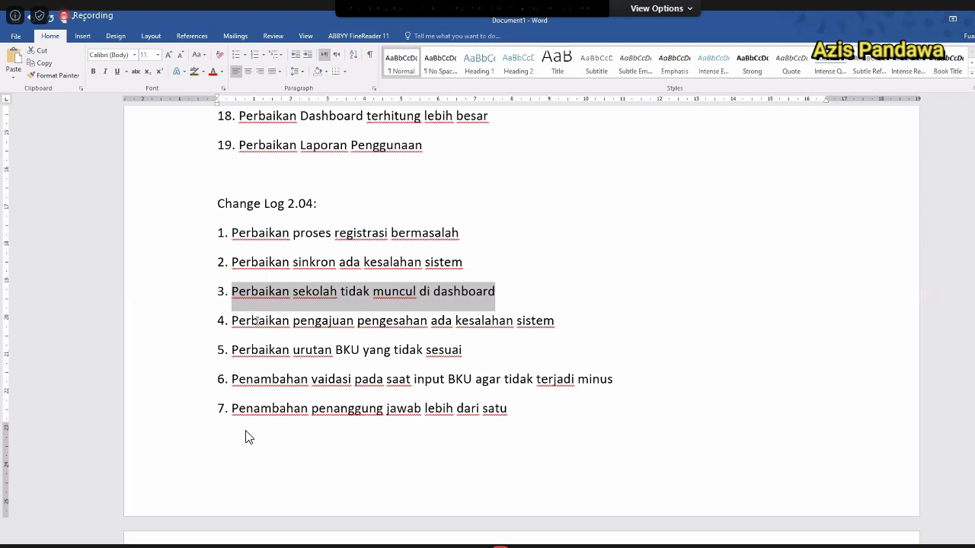
pyautogui.moveTo(236, 321); pyautogui.dragTo(512, 321)
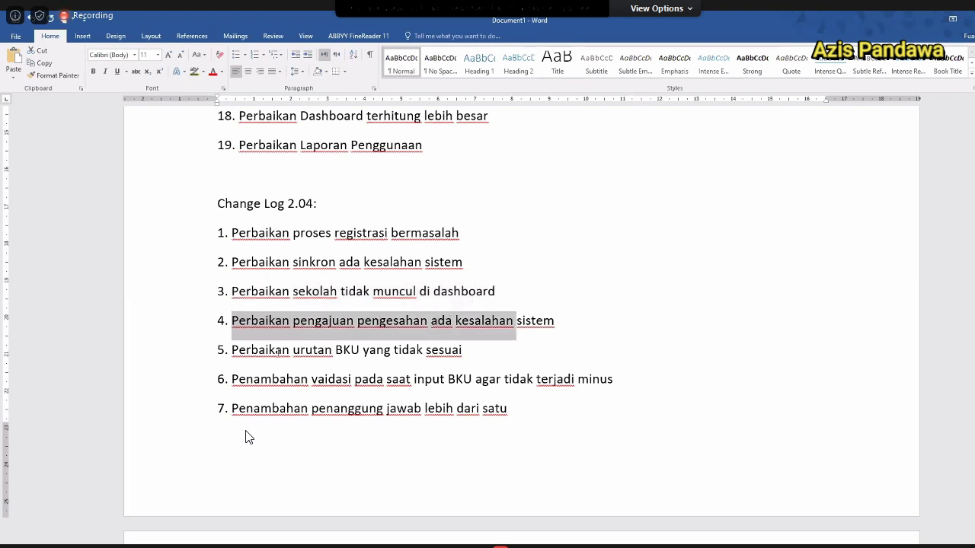
pyautogui.doubleClick(263, 320)
pyautogui.doubleClick(323, 321)
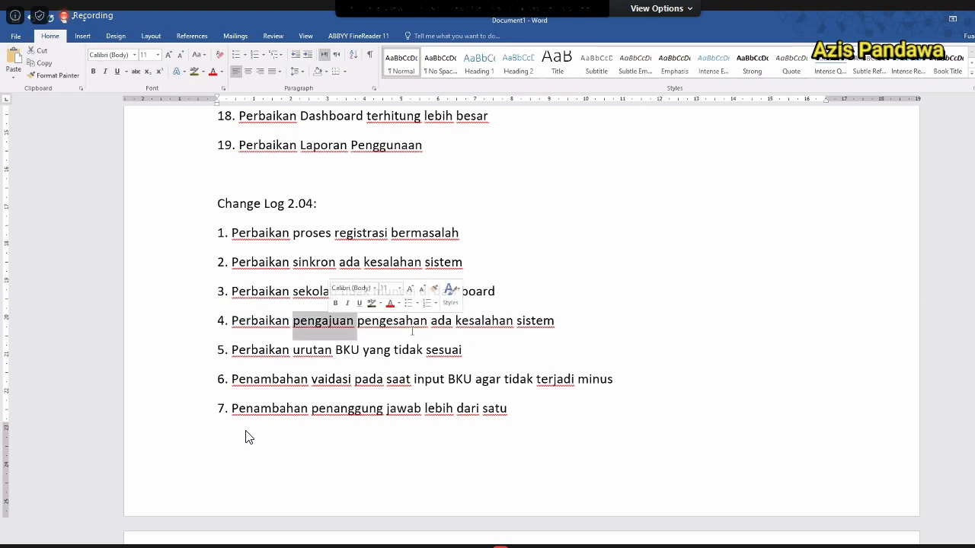
pyautogui.doubleClick(392, 320)
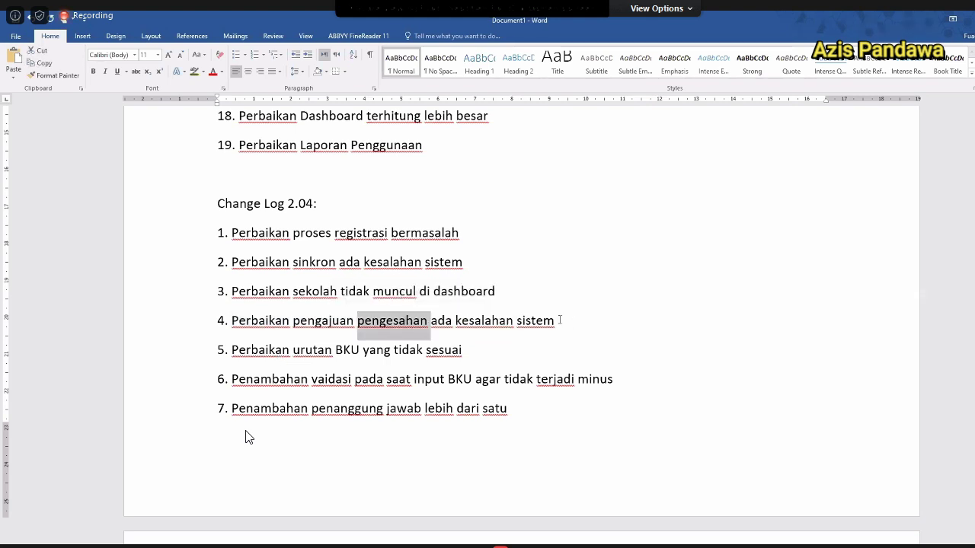
pyautogui.press('End')
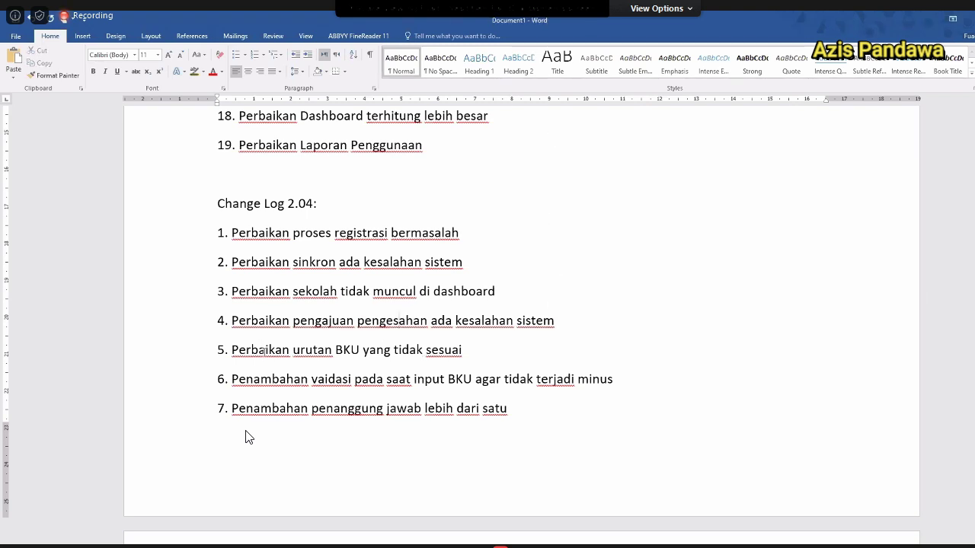
pyautogui.keyDown('shift'); pyautogui.click(415, 350); pyautogui.keyUp('shift')
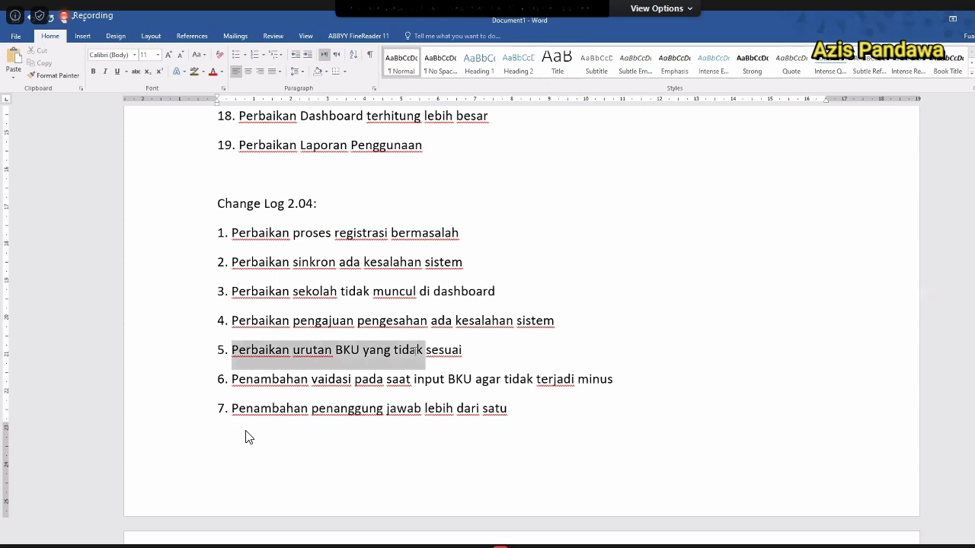
pyautogui.moveTo(417, 350); pyautogui.dragTo(487, 350)
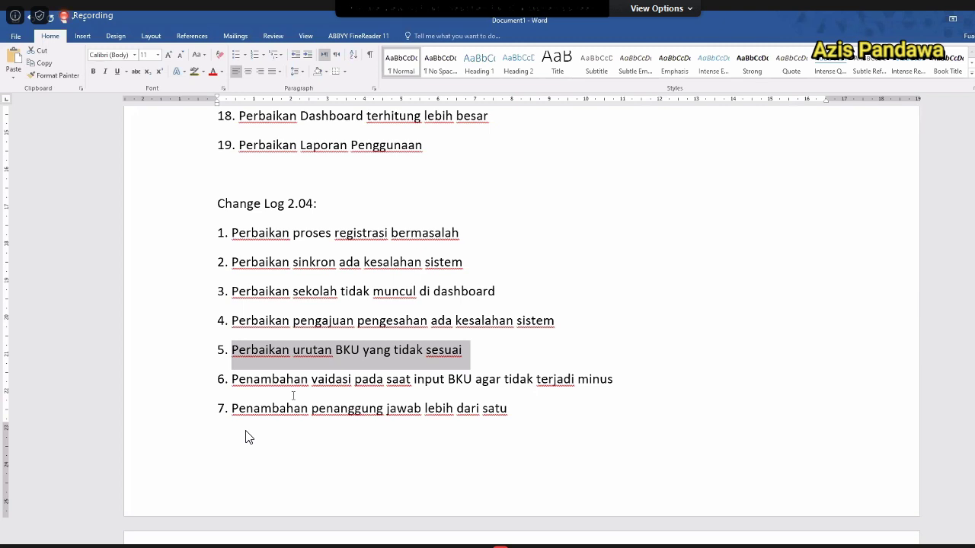
pyautogui.doubleClick(269, 378)
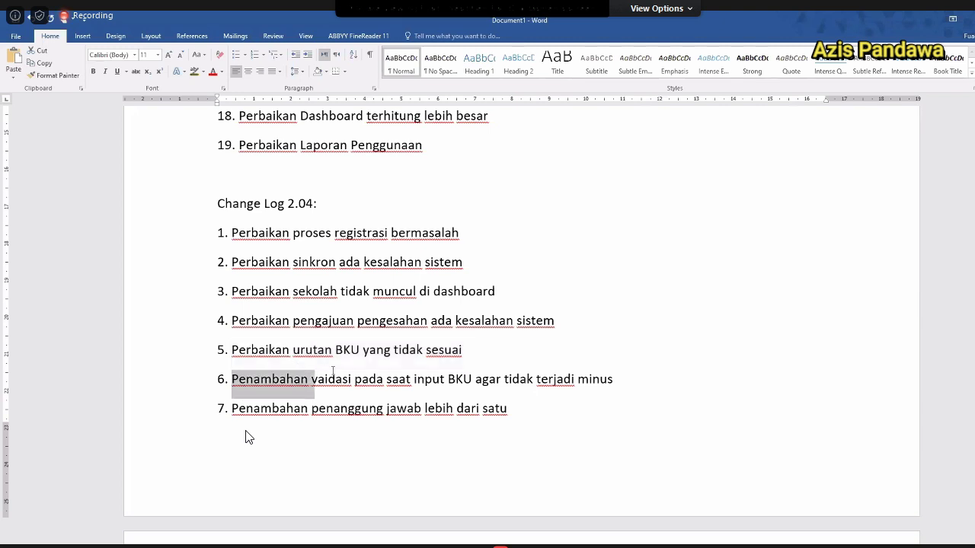
pyautogui.moveTo(333, 373); pyautogui.dragTo(616, 388)
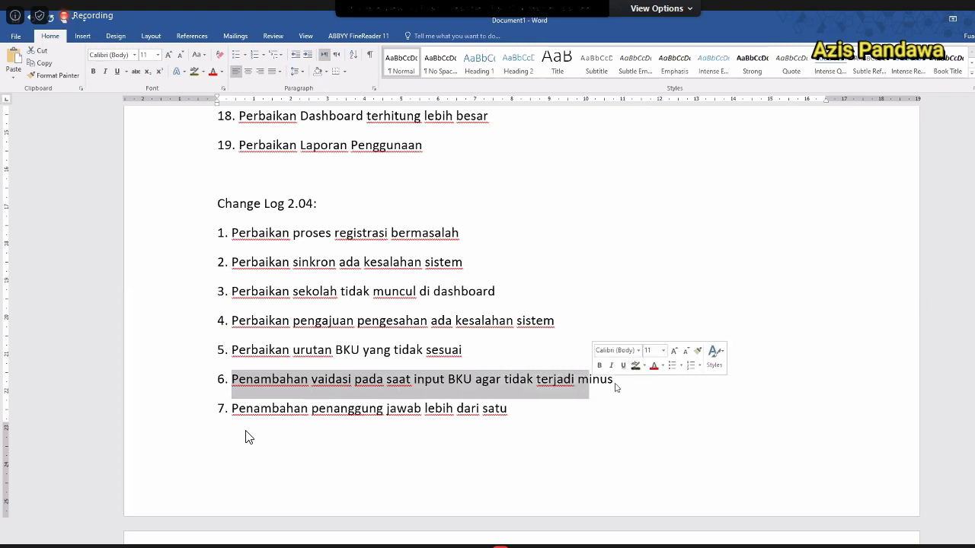
pyautogui.click(497, 394)
pyautogui.doubleClick(600, 383)
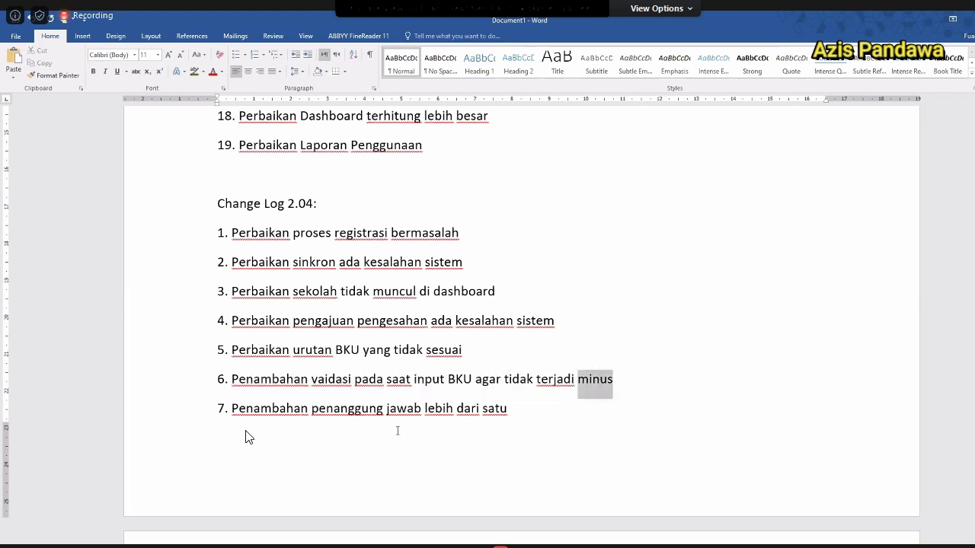
pyautogui.moveTo(233, 409); pyautogui.dragTo(424, 409)
pyautogui.click(550, 416)
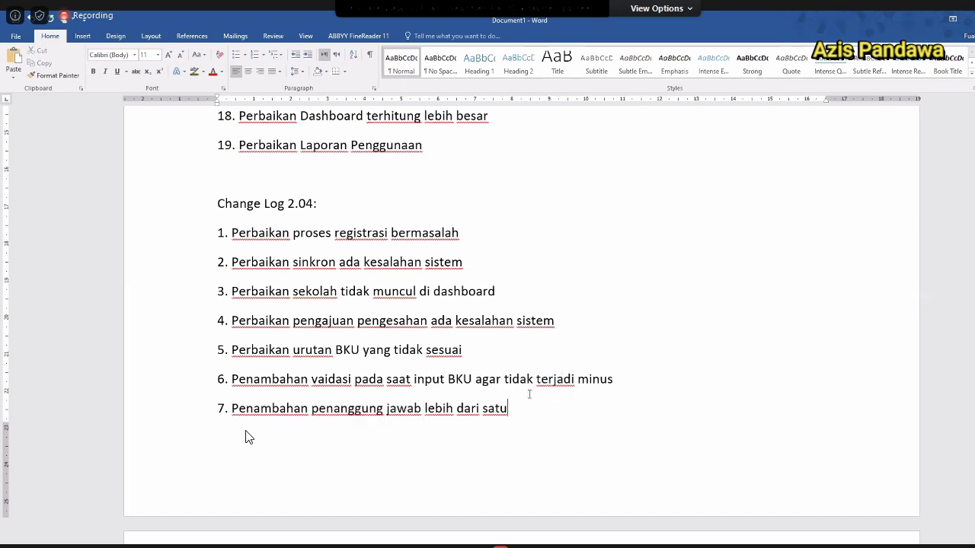
pyautogui.scroll(-3, 528, 394)
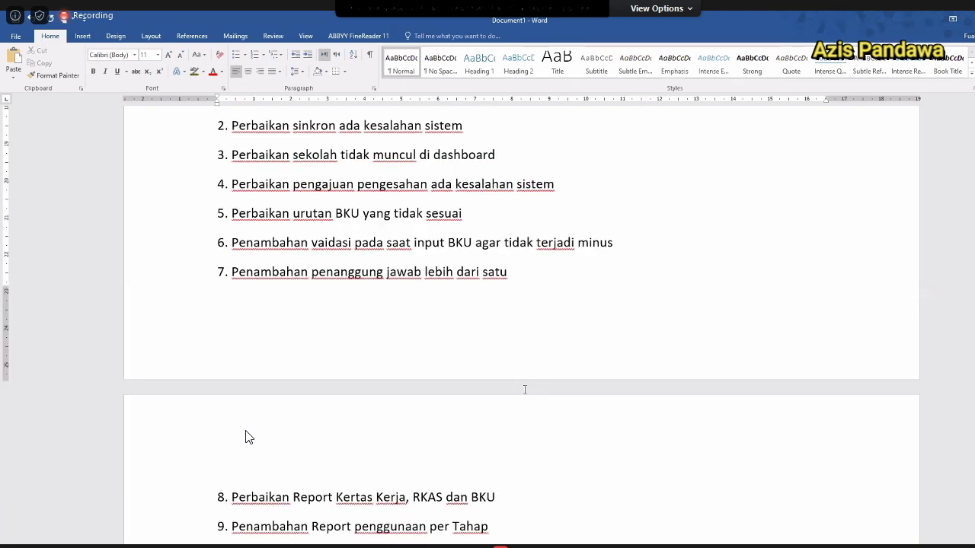
pyautogui.scroll(-2, 507, 357)
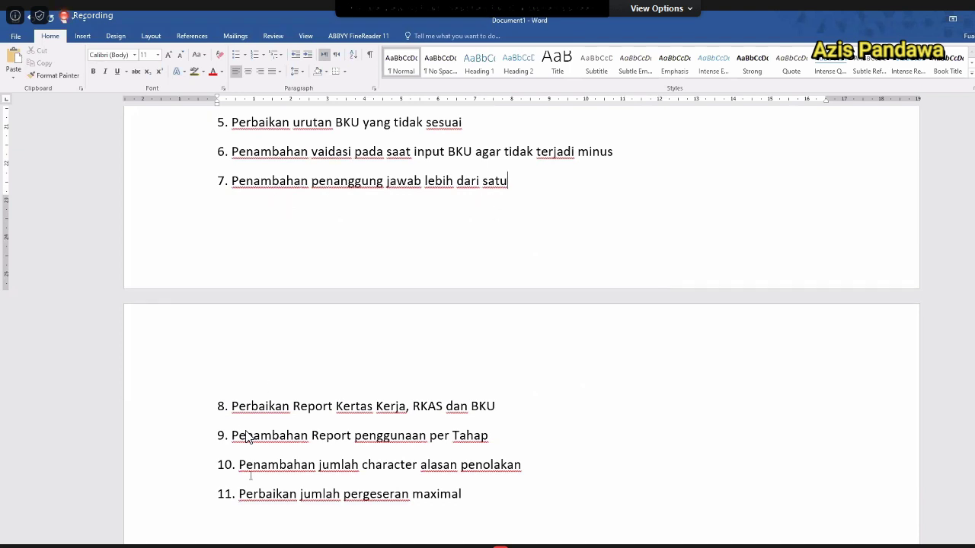
pyautogui.moveTo(232, 406); pyautogui.dragTo(384, 407)
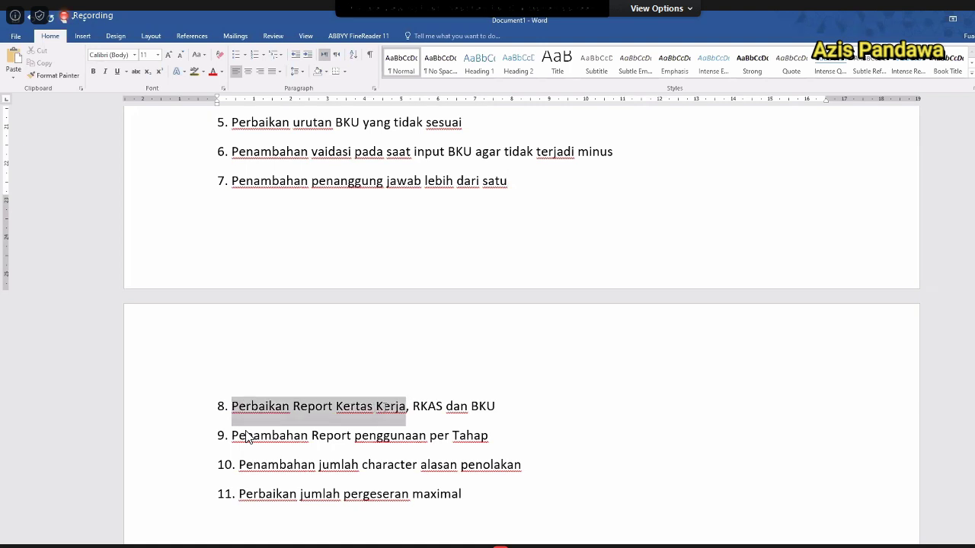
pyautogui.doubleClick(416, 408)
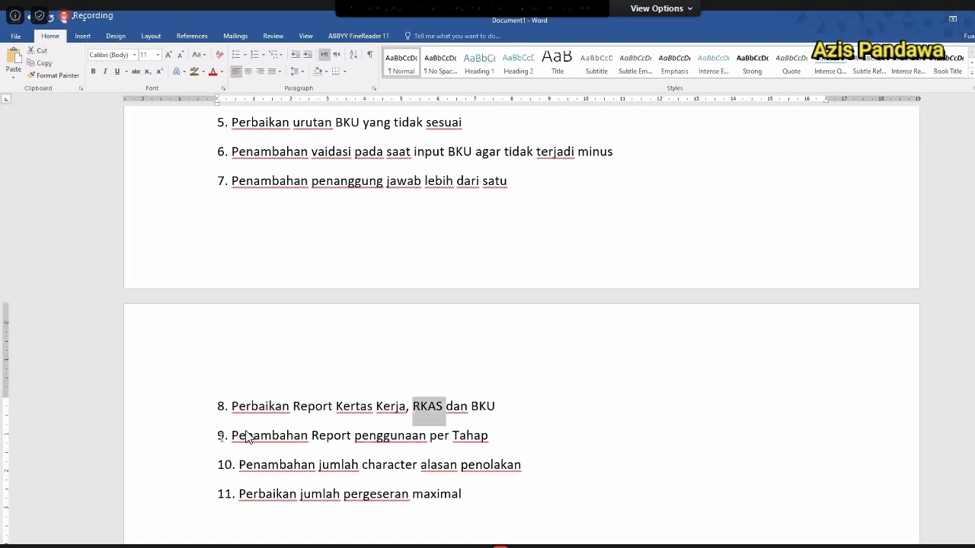
pyautogui.moveTo(230, 436); pyautogui.dragTo(488, 437)
pyautogui.moveTo(238, 466); pyautogui.dragTo(522, 466)
pyautogui.moveTo(238, 495); pyautogui.dragTo(461, 497)
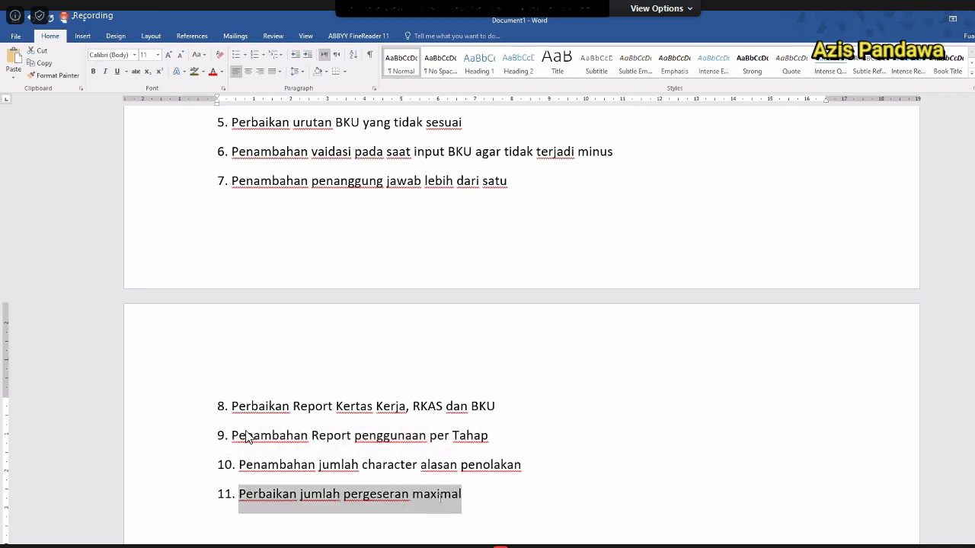
pyautogui.click(521, 518)
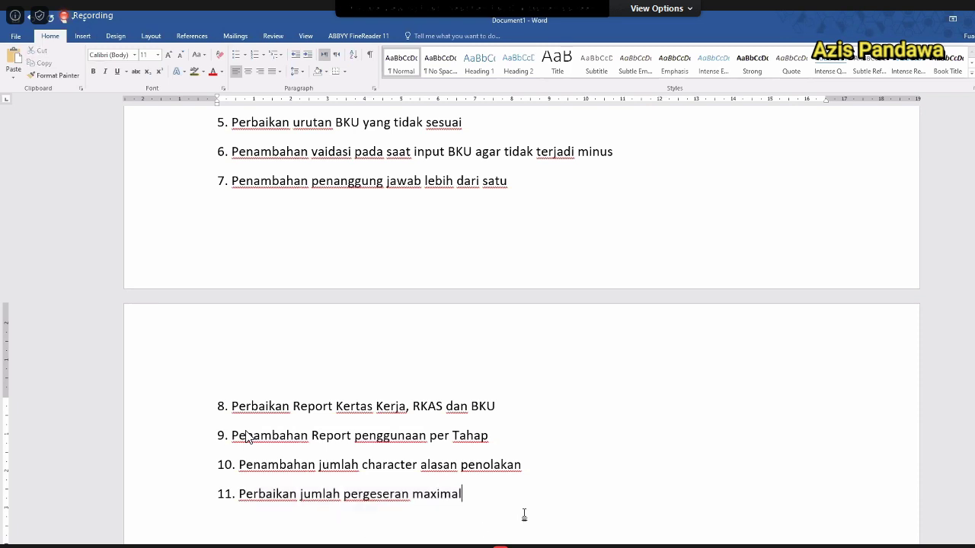
pyautogui.moveTo(263, 494); pyautogui.dragTo(464, 508)
pyautogui.click(472, 502)
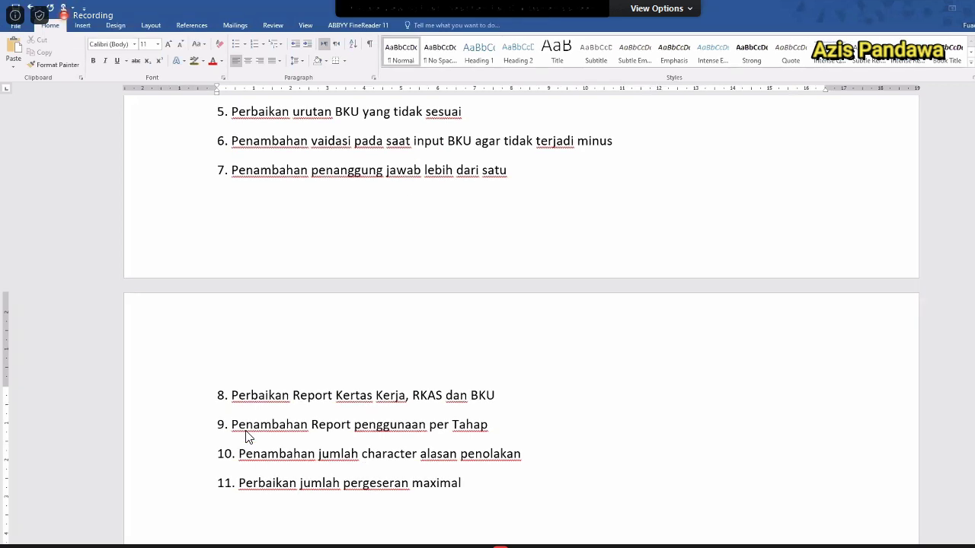
# Look through the Downloads and RKAS data folders, then switch to the browser's MARKAS login page.
pyautogui.press('super')
pyautogui.moveTo(274, 542)
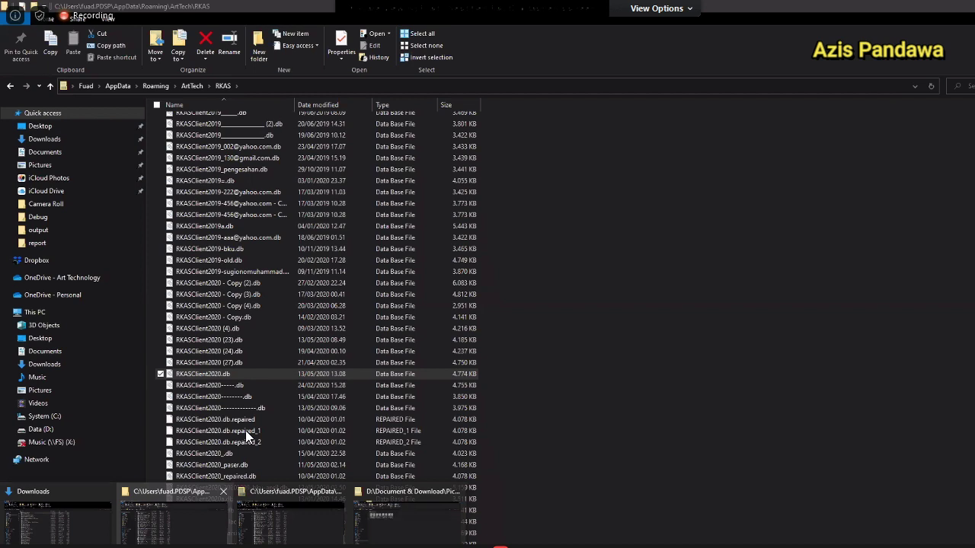
pyautogui.click(58, 521)
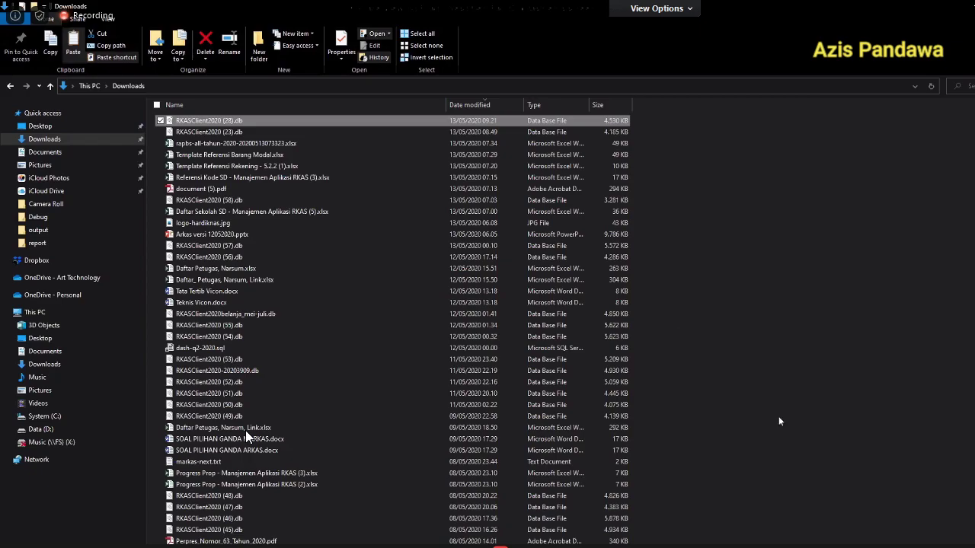
pyautogui.hotkey('alt', 'Tab')
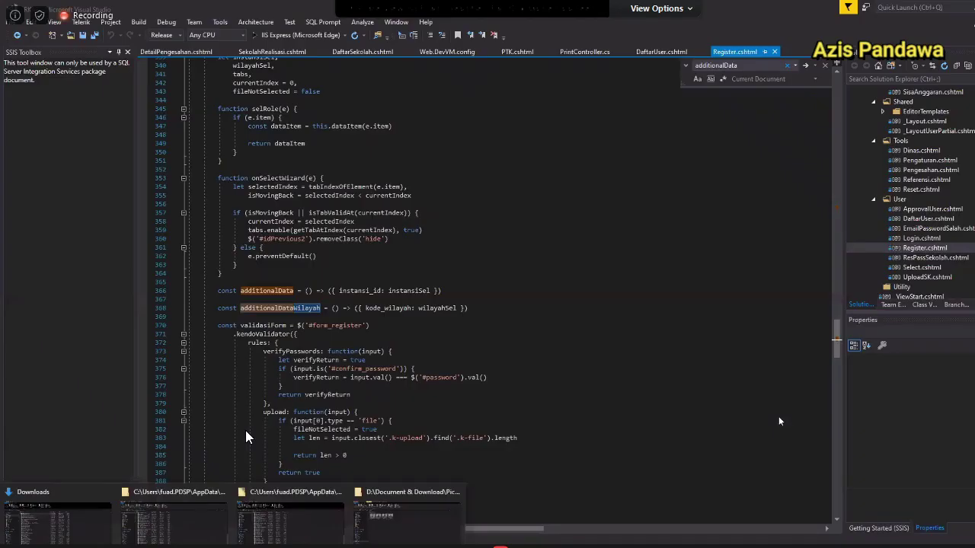
pyautogui.click(290, 525)
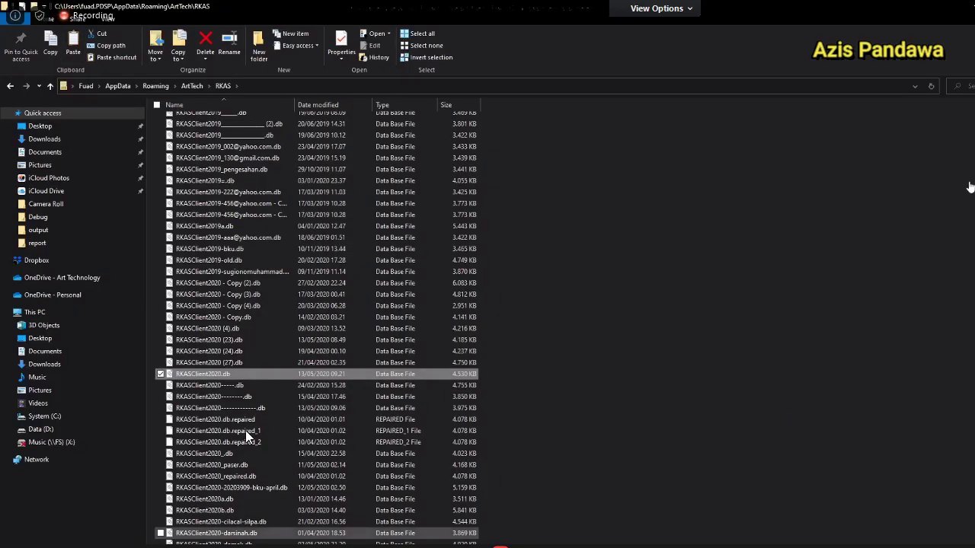
pyautogui.hotkey('alt', 'Tab')
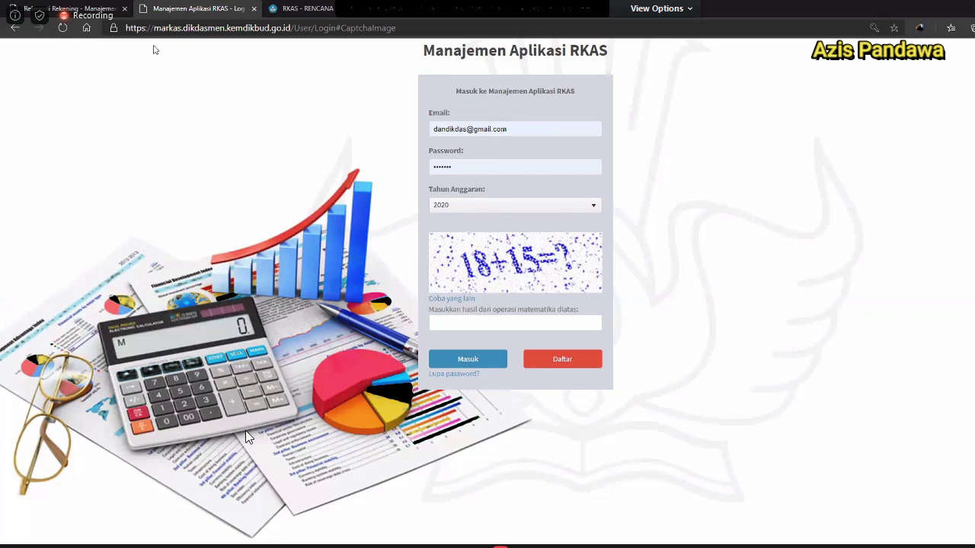
# Log in to MARKAS choosing Dinas Pendidikan dan Kebudayaan Kabupaten as the institution.
pyautogui.click(91, 9)
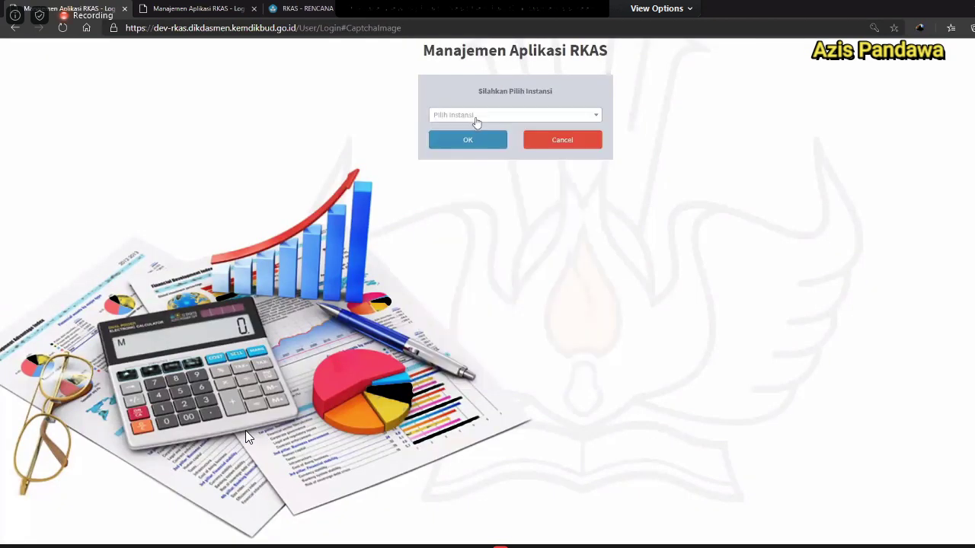
pyautogui.click(476, 119)
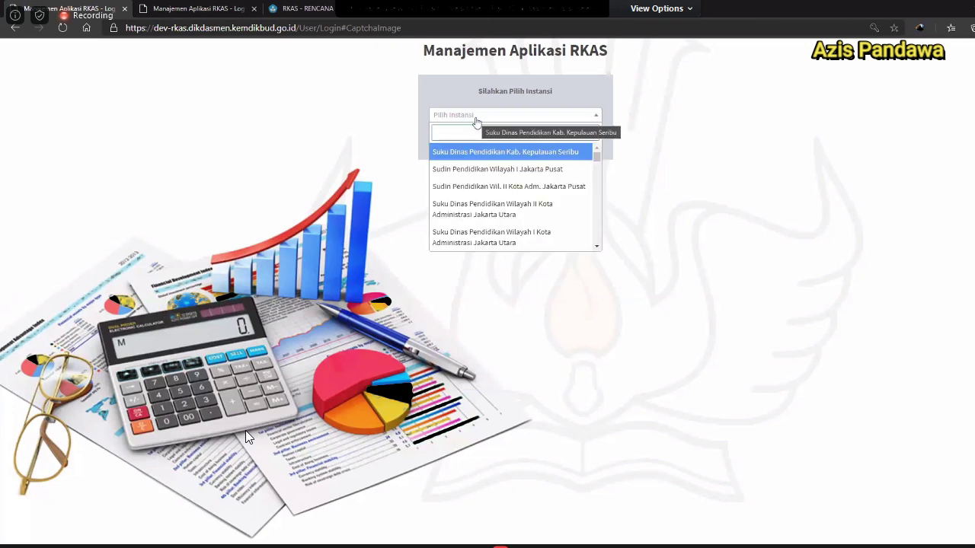
pyautogui.click(470, 152)
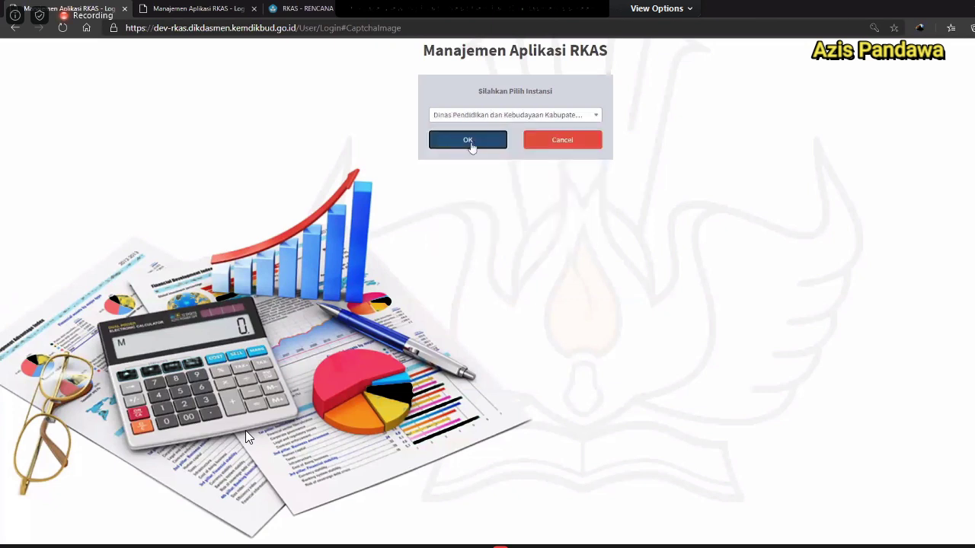
pyautogui.click(471, 143)
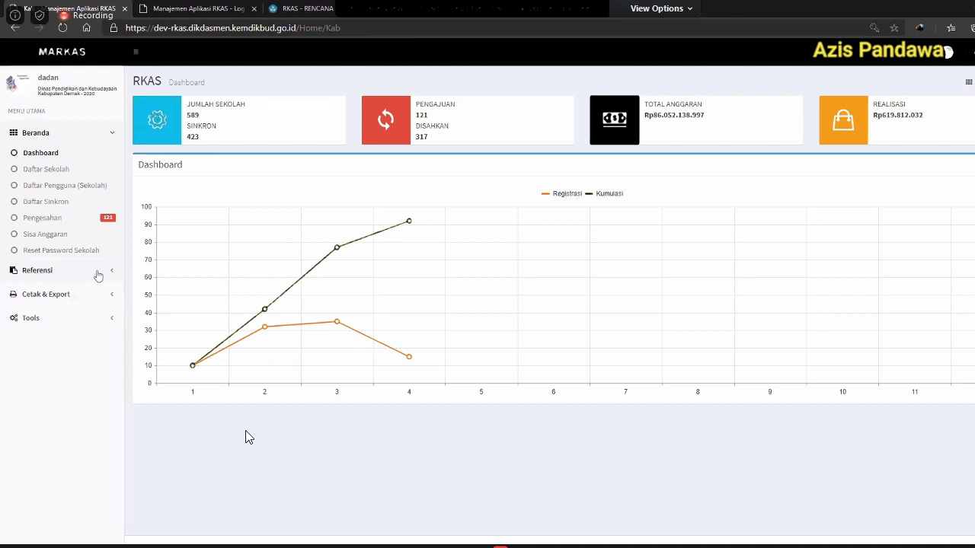
# View SMP schools awaiting approval under Pengesahan, then switch to the RKAS Unduhan page.
pyautogui.click(113, 219)
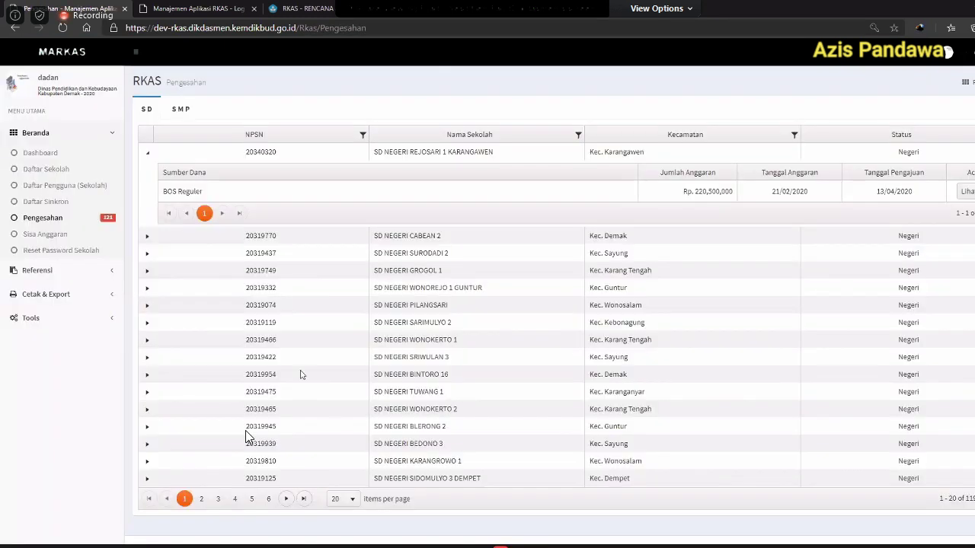
pyautogui.click(181, 109)
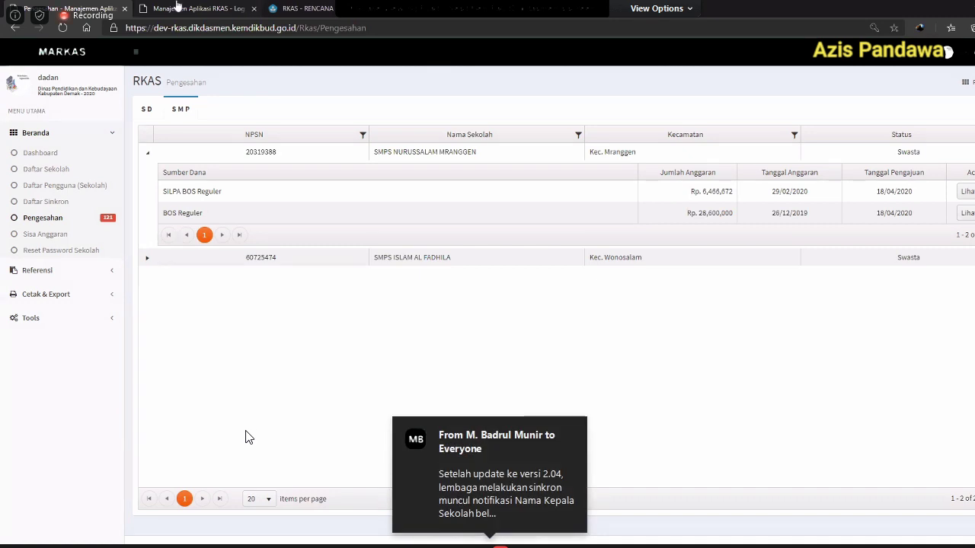
pyautogui.click(301, 9)
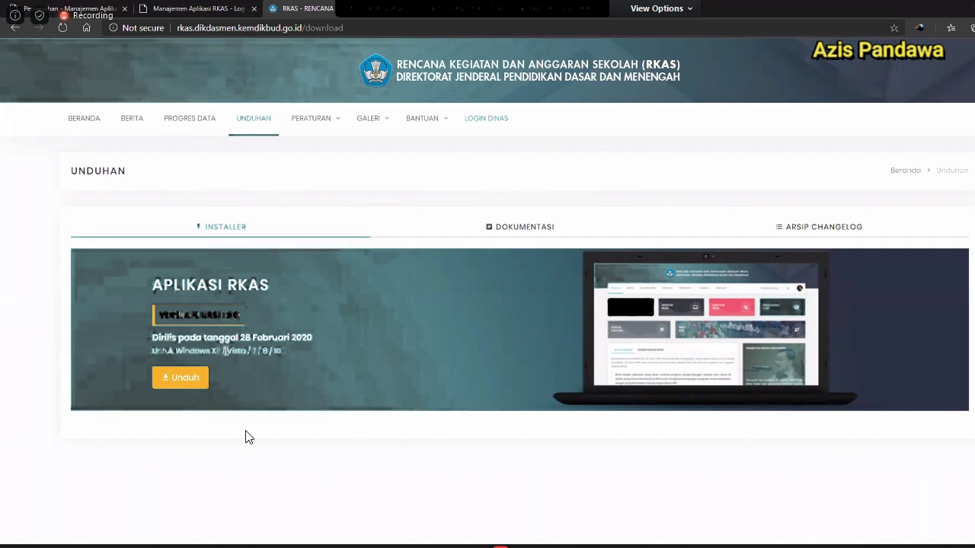
pyautogui.moveTo(176, 351); pyautogui.dragTo(221, 351)
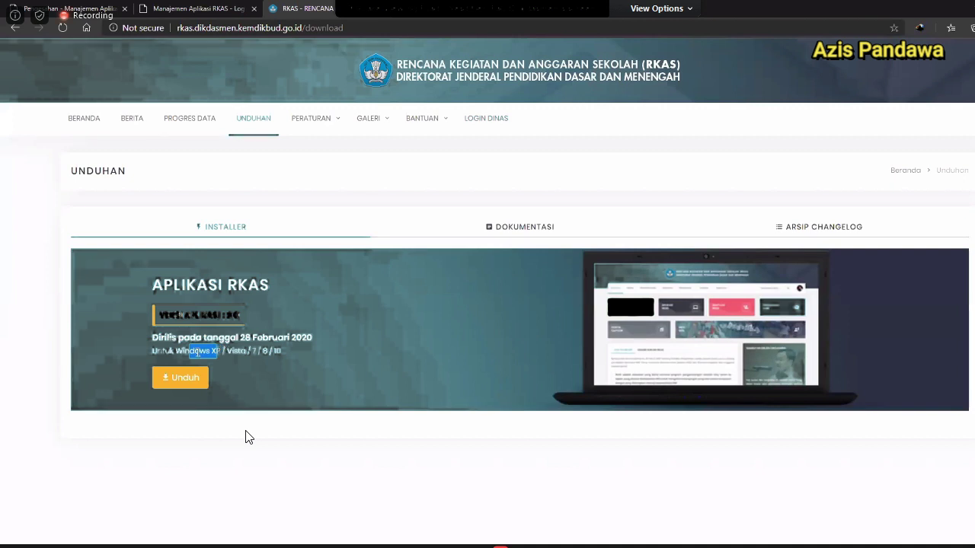
# Highlight the supported systems 'Windows XP' and '/ 7 / 8 / 10' on the Unduhan page.
pyautogui.moveTo(219, 351); pyautogui.dragTo(151, 351)
pyautogui.click(169, 351)
pyautogui.moveTo(221, 351); pyautogui.dragTo(175, 352)
pyautogui.click(282, 351)
pyautogui.moveTo(282, 351); pyautogui.dragTo(245, 351)
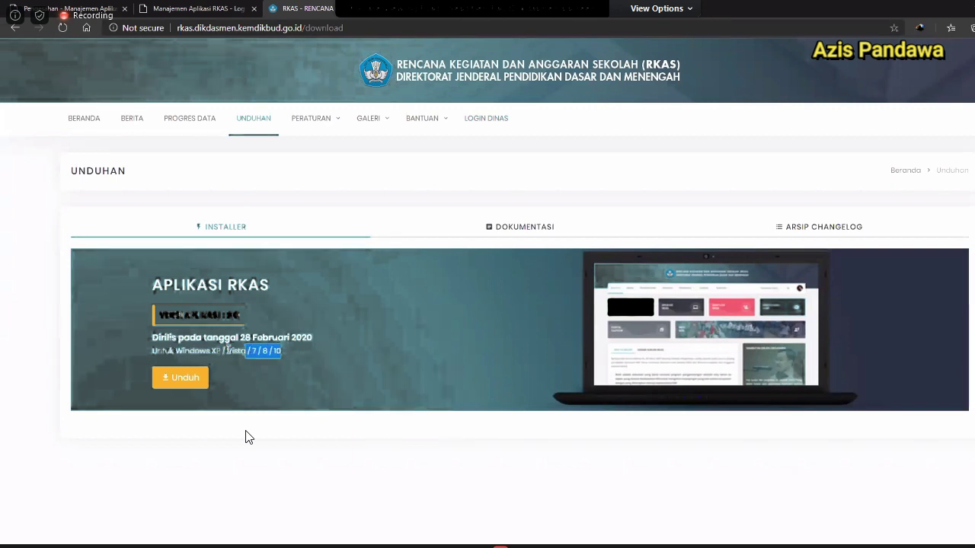
pyautogui.doubleClick(193, 351)
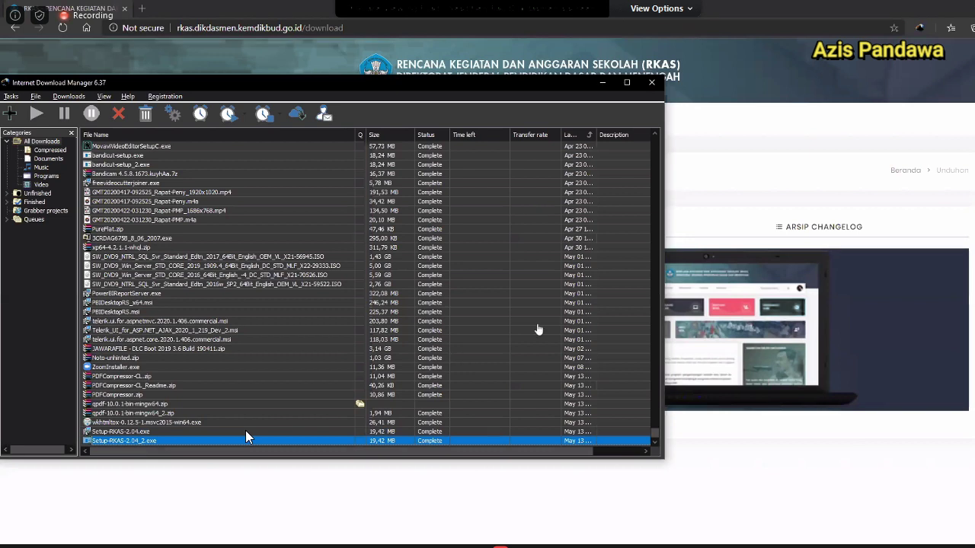
# Run Setup-RKAS-2.04_2.exe, install ARKAS without a desktop shortcut, and launch it on finish.
pyautogui.doubleClick(246, 431)
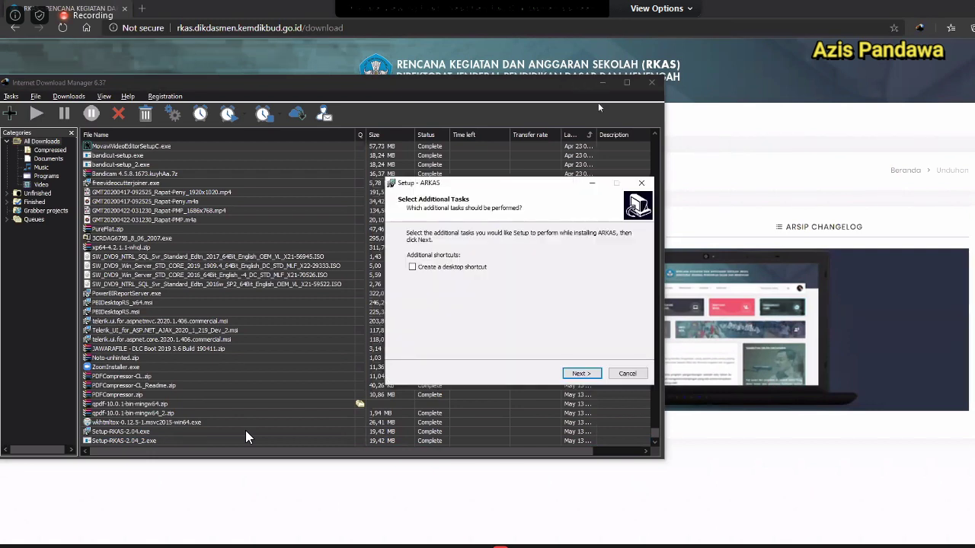
pyautogui.click(601, 82)
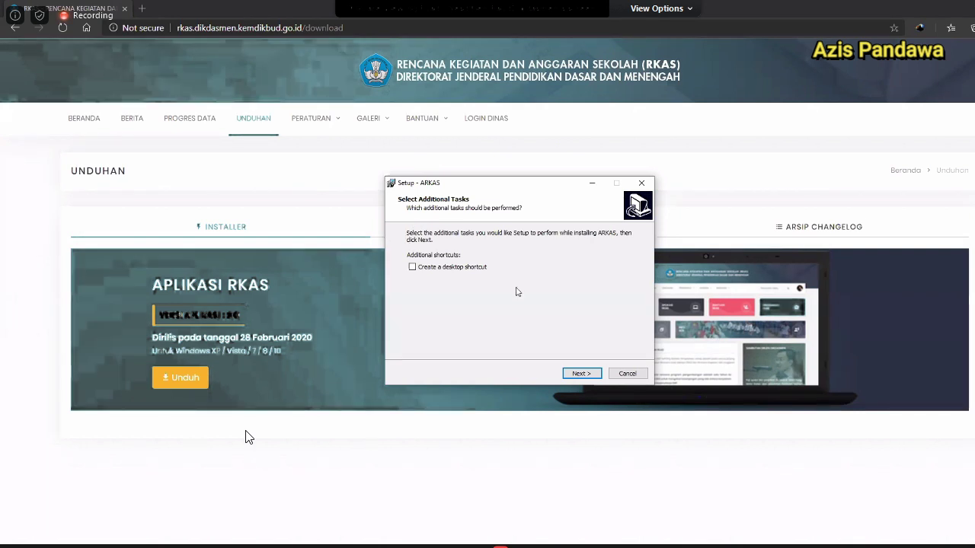
pyautogui.click(585, 373)
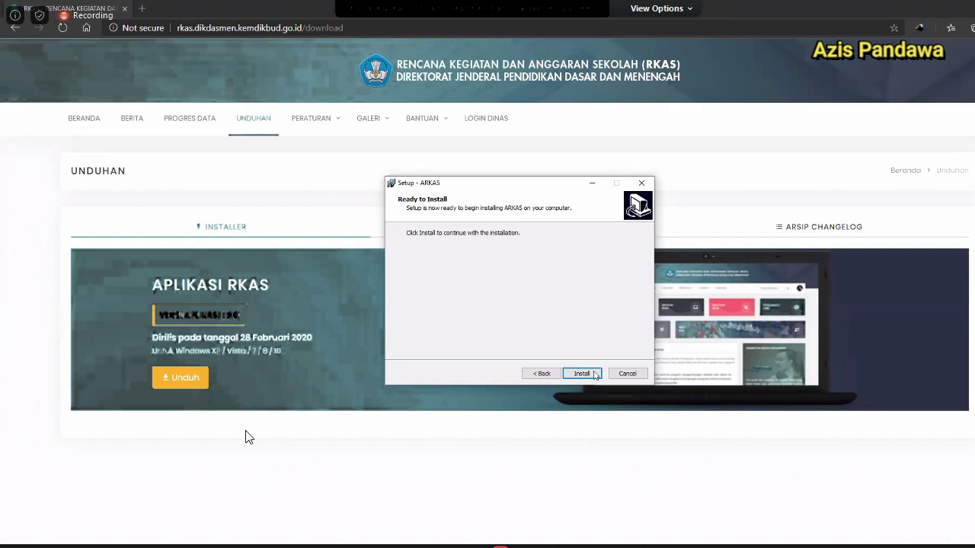
pyautogui.click(595, 375)
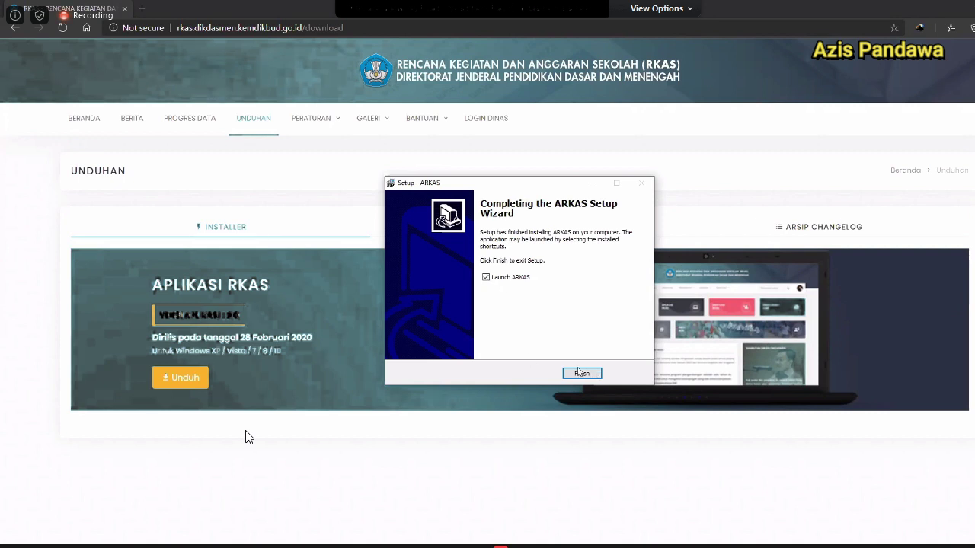
pyautogui.click(580, 373)
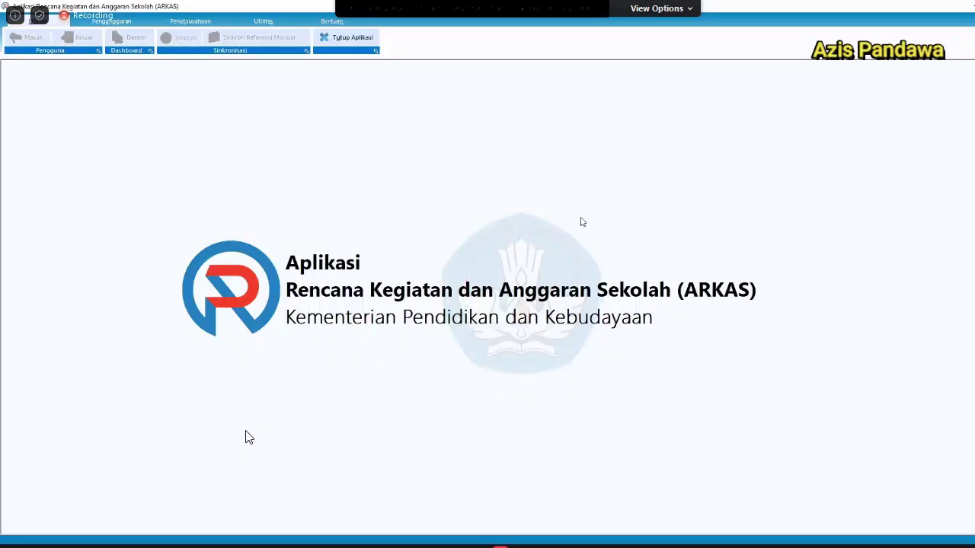
# Quit ARKAS via Tutup Aplikasi, then relaunch it by searching 'arkas' in the Start menu.
pyautogui.hotkey('alt', 'Tab')
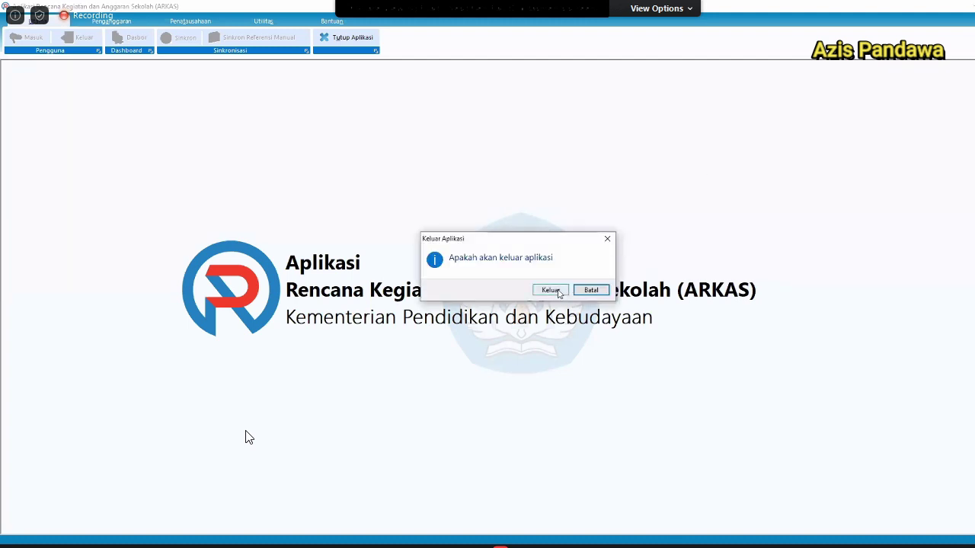
pyautogui.click(551, 290)
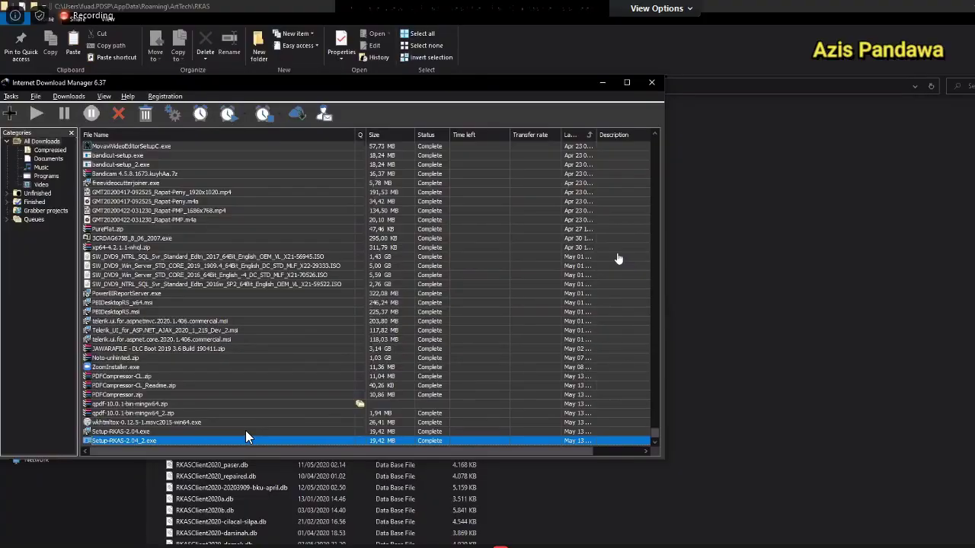
pyautogui.press('super')
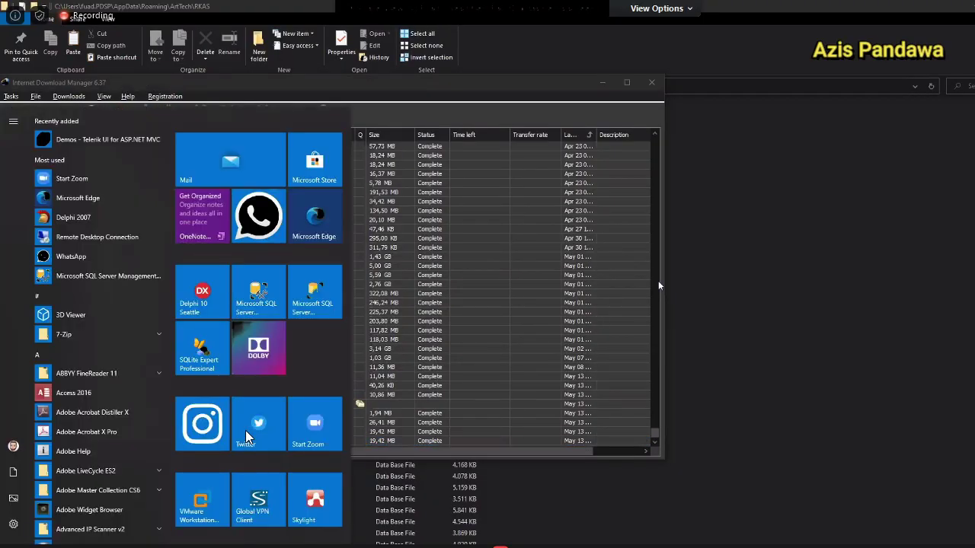
pyautogui.write('arkas')
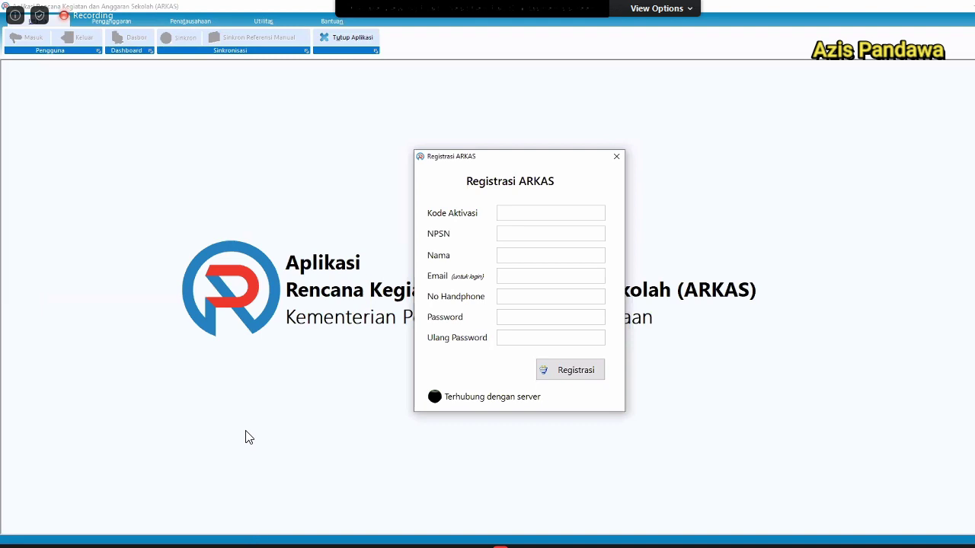
# Open MARKAS's Daftar Sekolah page and show the SMP school list.
pyautogui.click(251, 546)
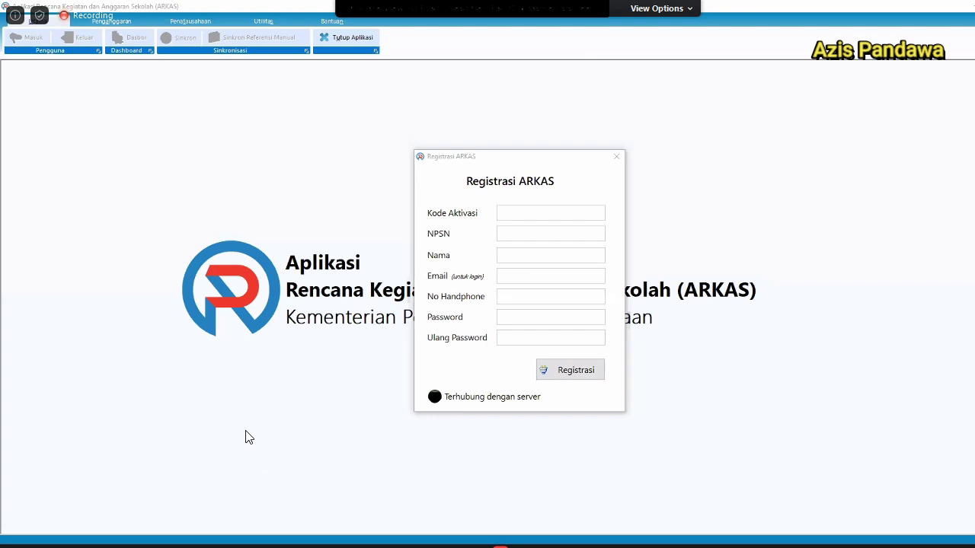
pyautogui.hotkey('alt', 'Tab')
pyautogui.hotkey('alt', 'Tab')
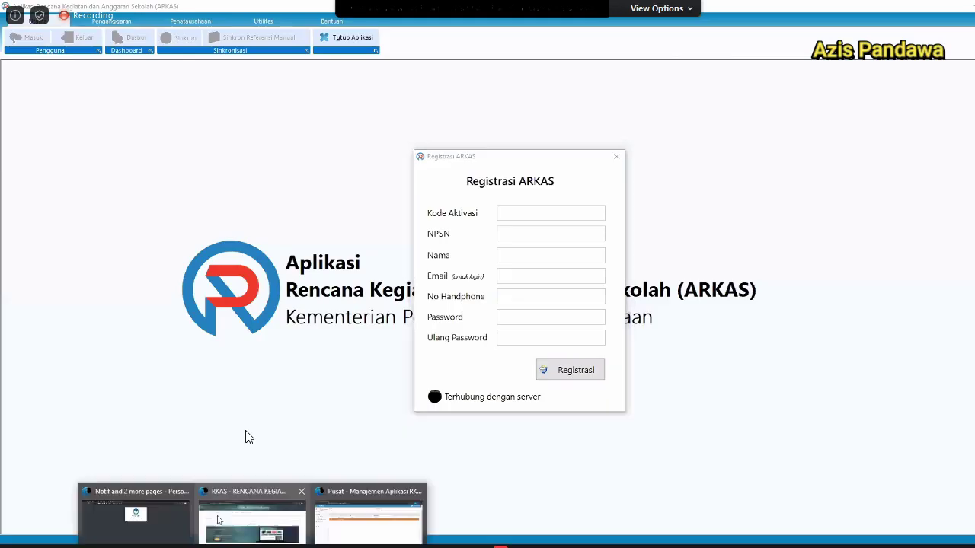
pyautogui.hotkey('alt', 'Tab')
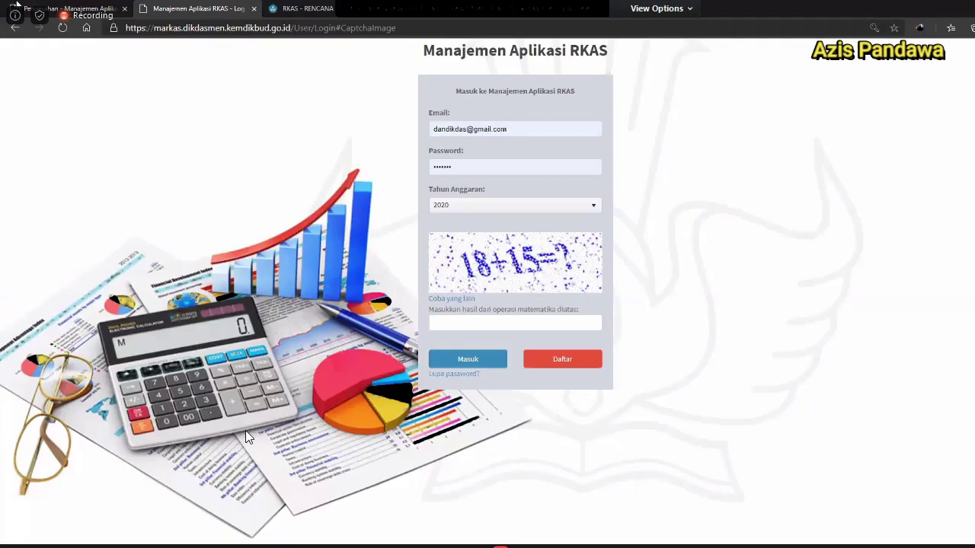
pyautogui.hotkey('ctrl', 'shift', 'Tab')
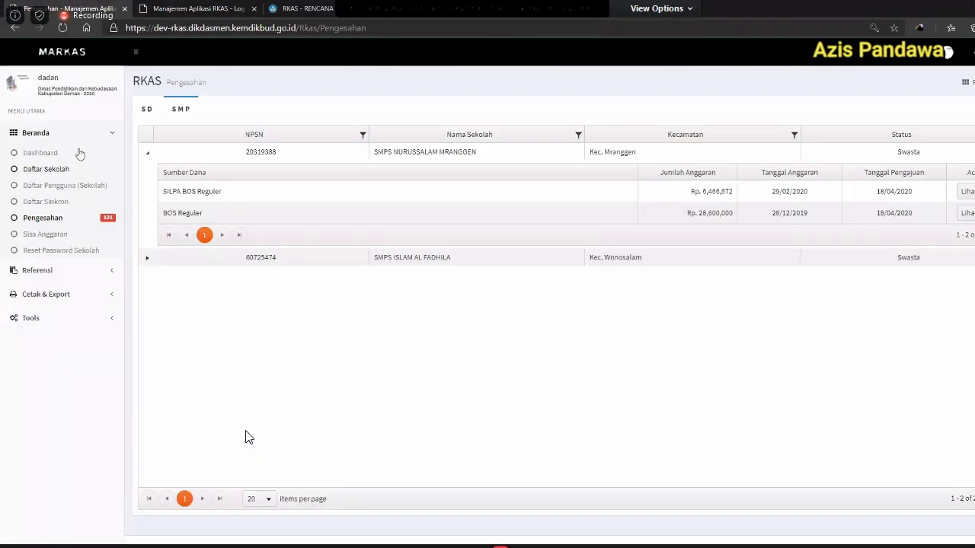
pyautogui.click(80, 169)
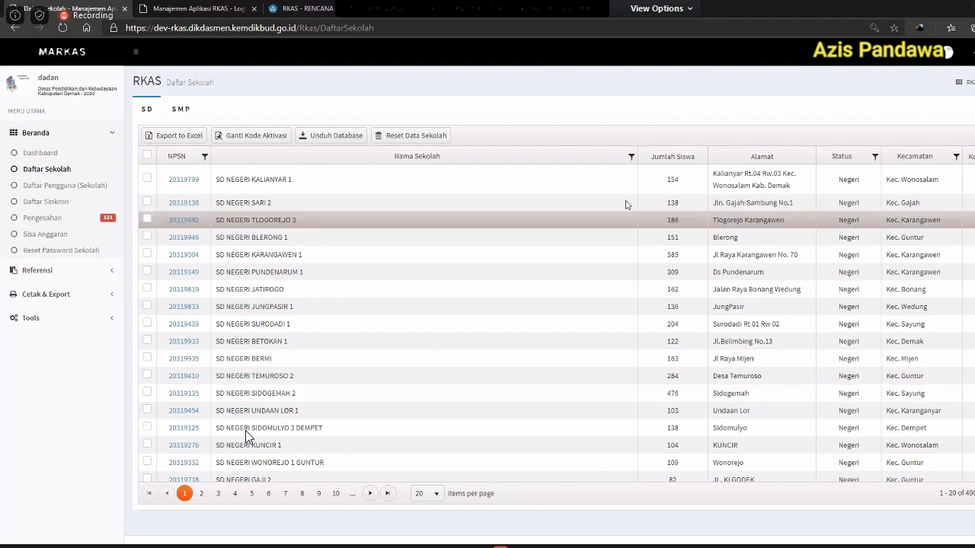
pyautogui.hotkey('alt', 'Tab')
pyautogui.press('Tab')
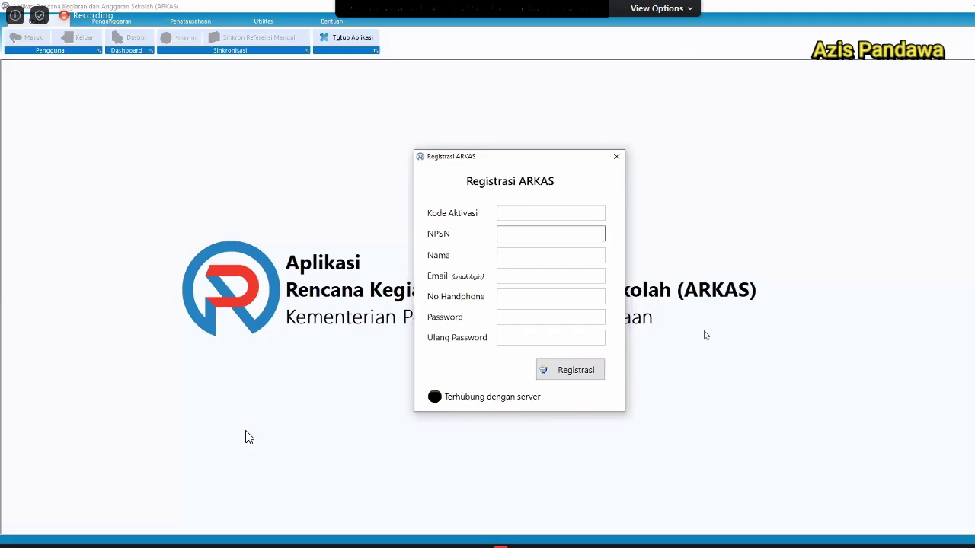
pyautogui.hotkey('alt', 'Tab')
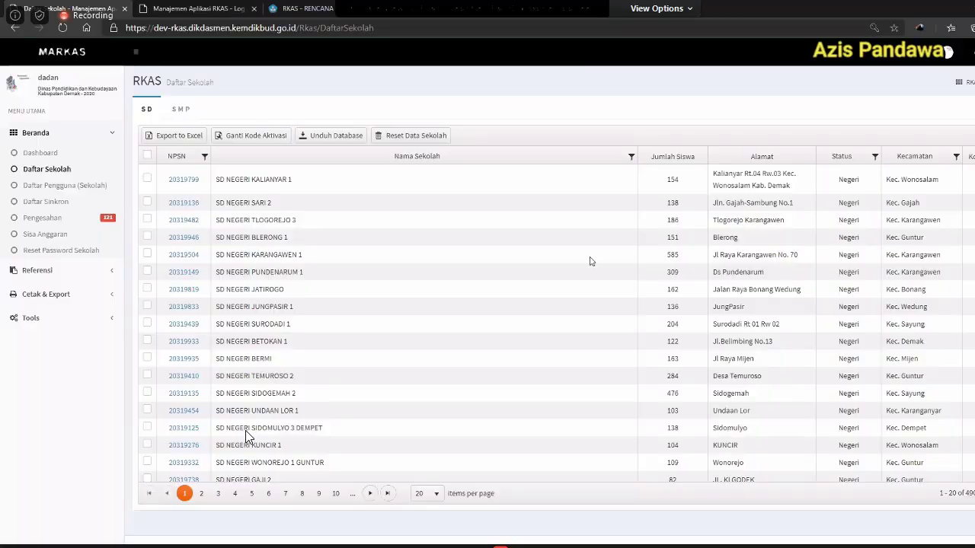
pyautogui.click(180, 109)
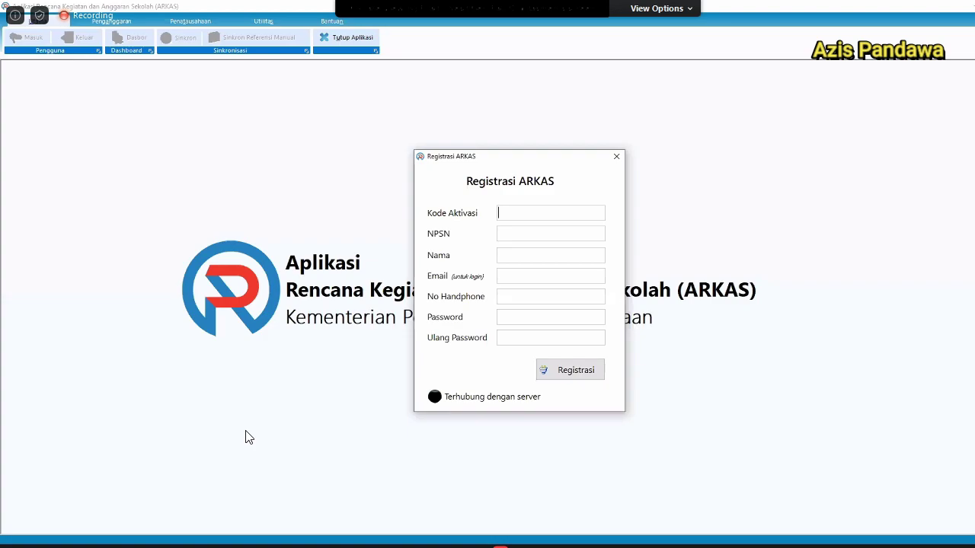
# Enter the activation code in Registrasi ARKAS and select SMP Negeri 2 Wonosalam's NPSN.
pyautogui.write('2PA')
pyautogui.write('8')
pyautogui.press('Tab')
pyautogui.hotkey('alt', 'Tab')
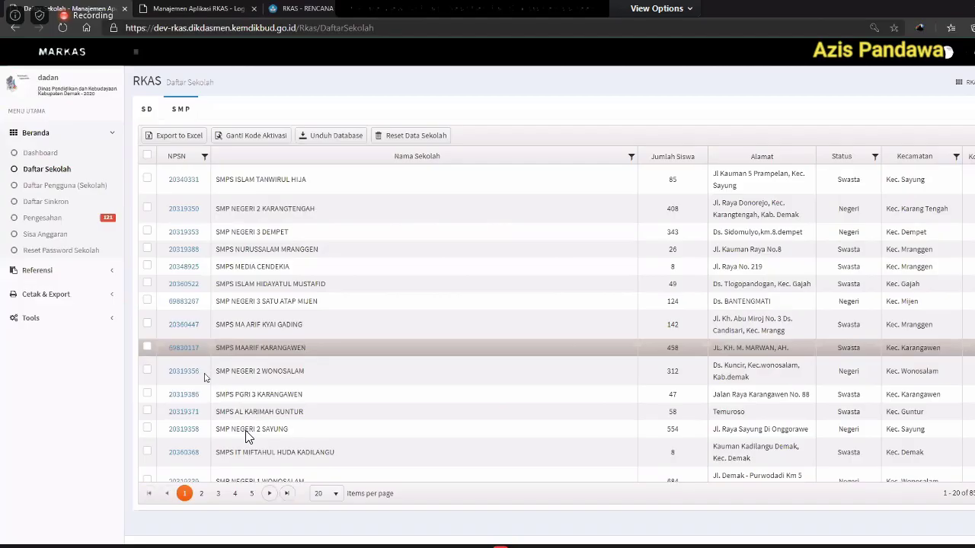
pyautogui.doubleClick(169, 370)
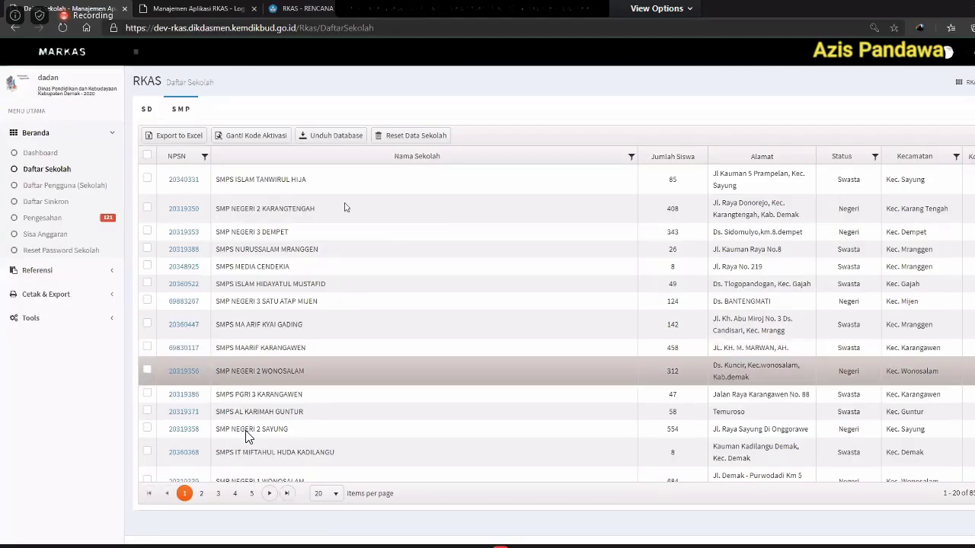
# Paste the copied NPSN into Registrasi ARKAS and enter the registrant's name.
pyautogui.hotkey('ctrl', 'c')
pyautogui.hotkey('alt', 'Tab')
pyautogui.hotkey('ctrl', 'v')
pyautogui.press('Tab')
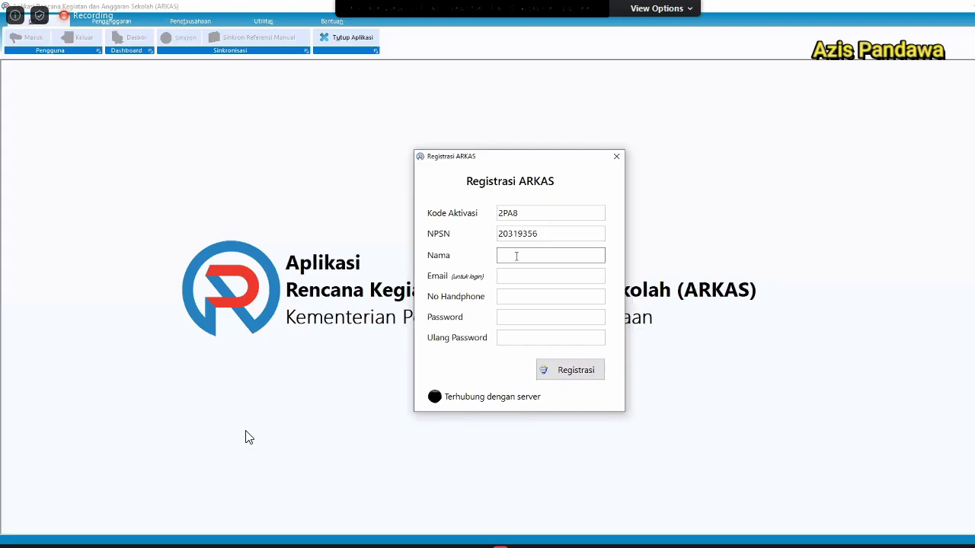
pyautogui.write('Fuad')
# Fill in the e-mail address and phone number, then submit the registration.
pyautogui.press('Tab')
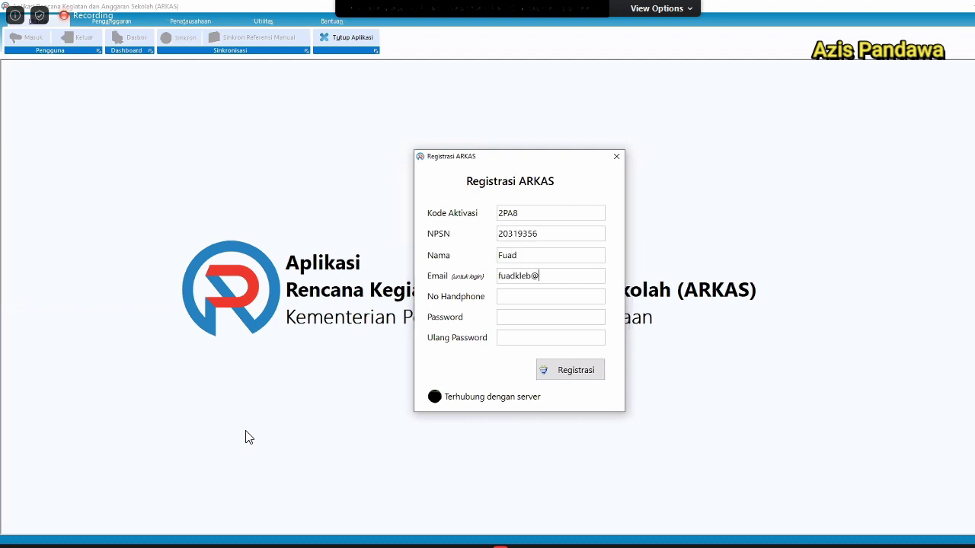
pyautogui.hotkey('ctrl', 'a')
pyautogui.write('0811235')
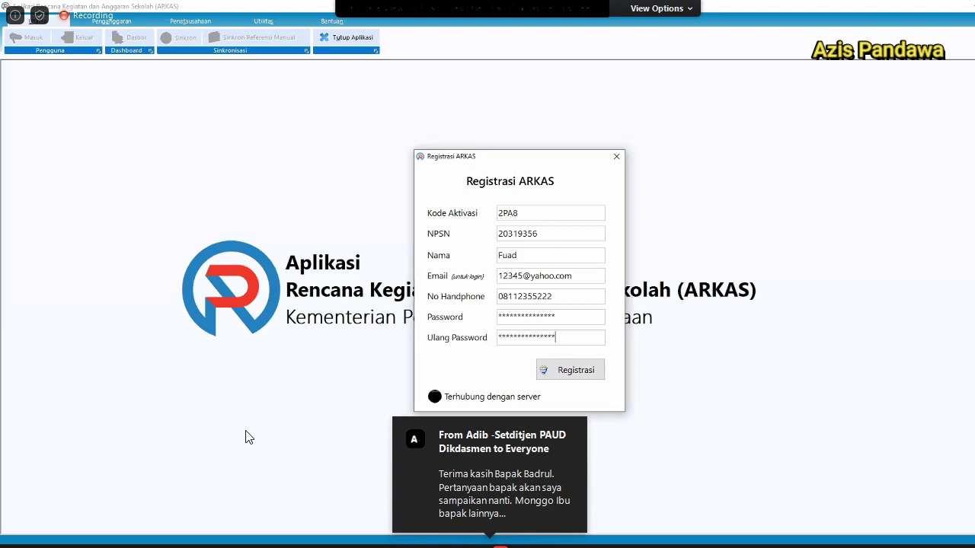
pyautogui.click(569, 370)
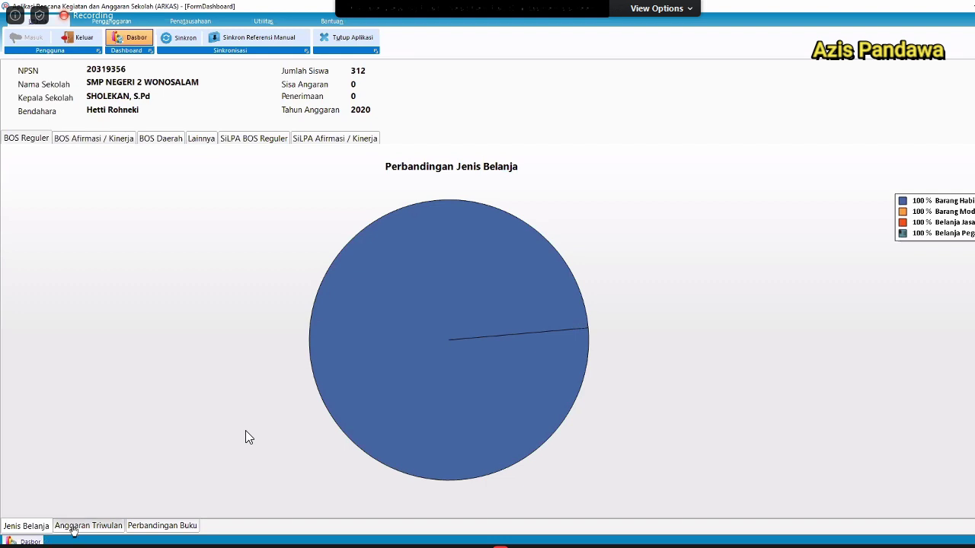
# Show the Anggaran Triwulan, Perbandingan Buku and Jenis Belanja dashboard charts.
pyautogui.click(74, 531)
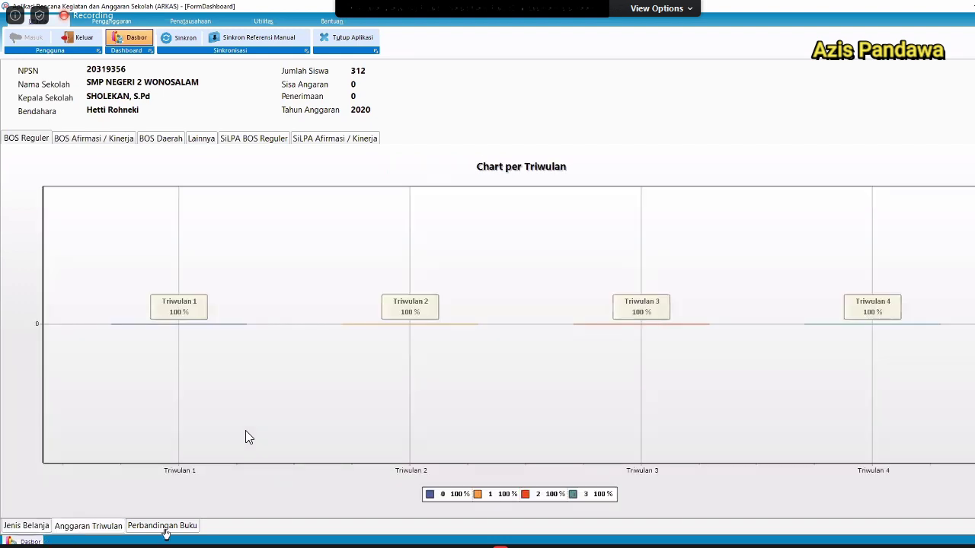
pyautogui.click(165, 530)
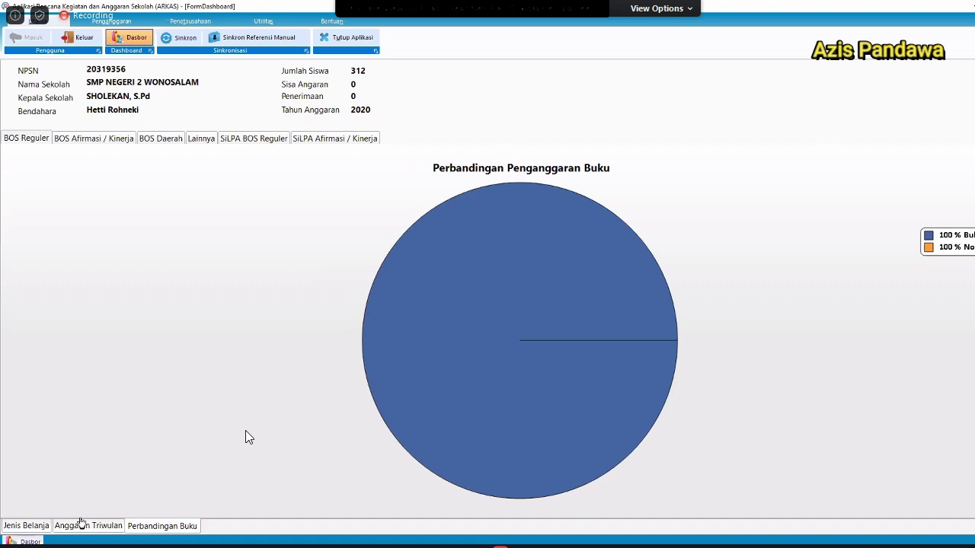
pyautogui.click(26, 525)
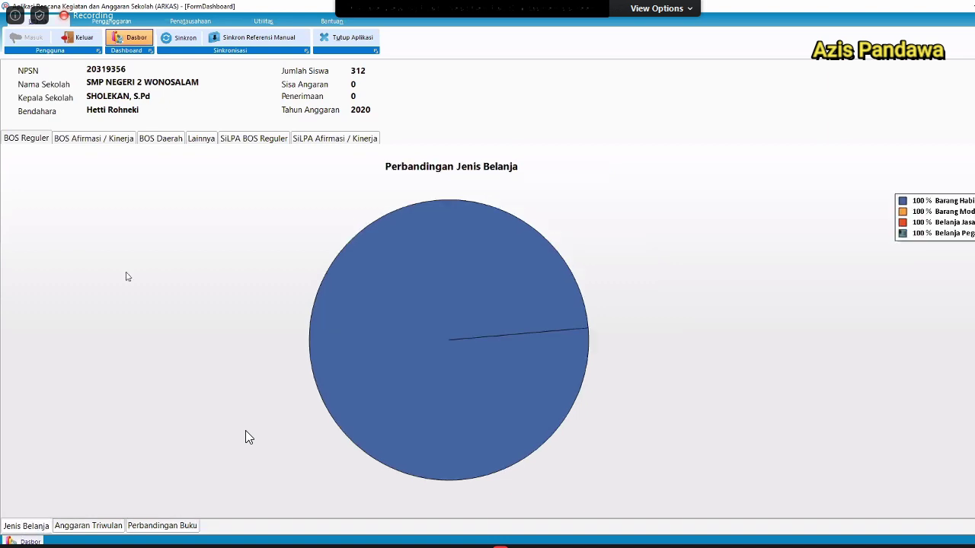
# View the BOS Afirmasi/Kinerja, BOS Daerah, Lainnya and SiLPA views, return to BOS Reguler, show Penganggaran.
pyautogui.click(84, 139)
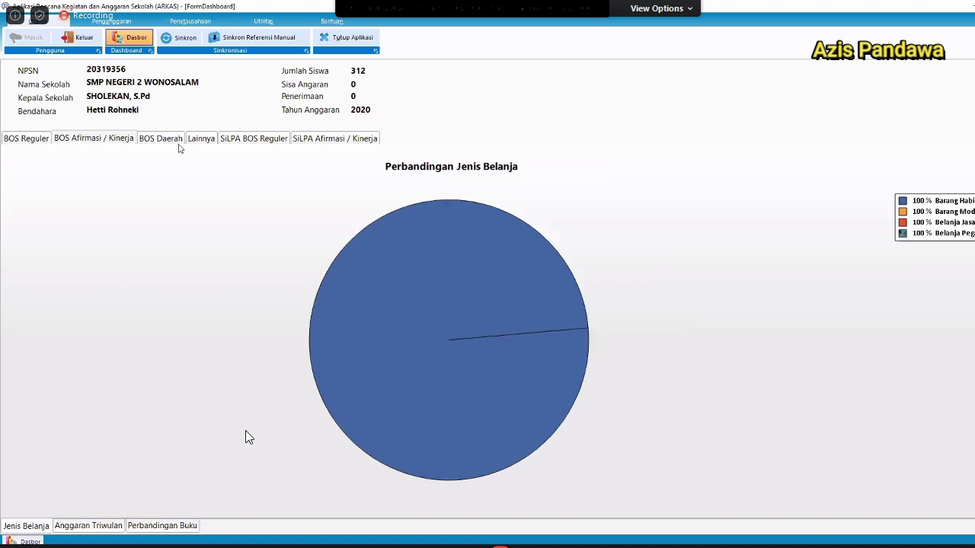
pyautogui.click(179, 144)
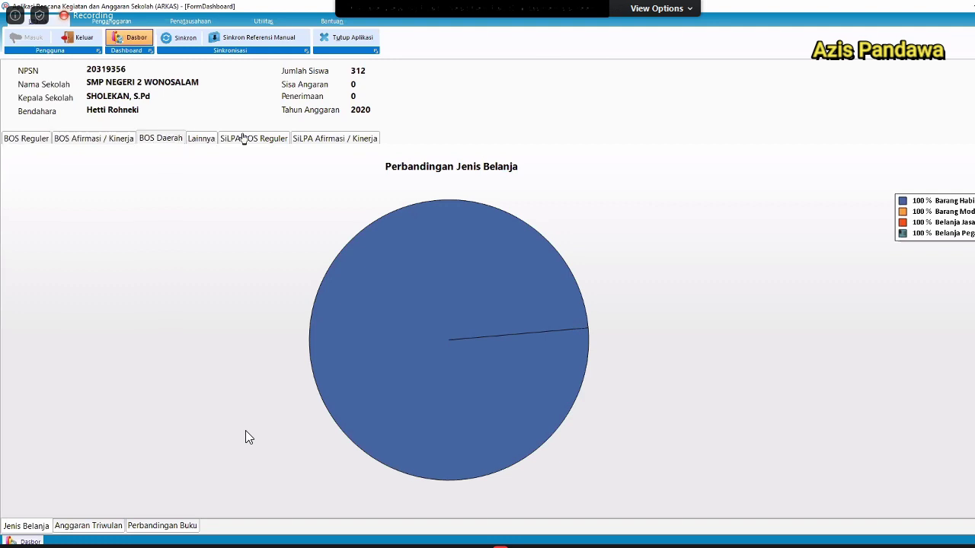
pyautogui.click(201, 138)
pyautogui.click(346, 145)
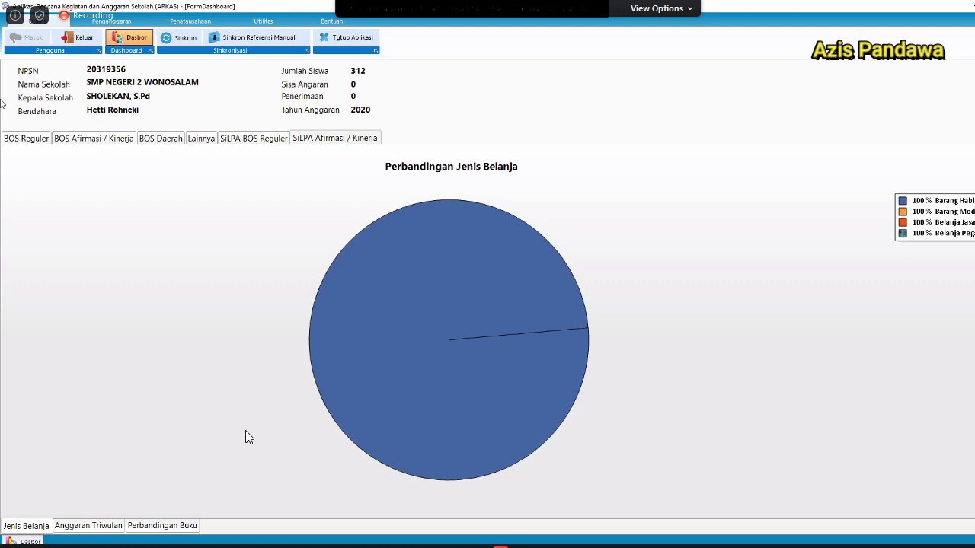
pyautogui.click(3, 132)
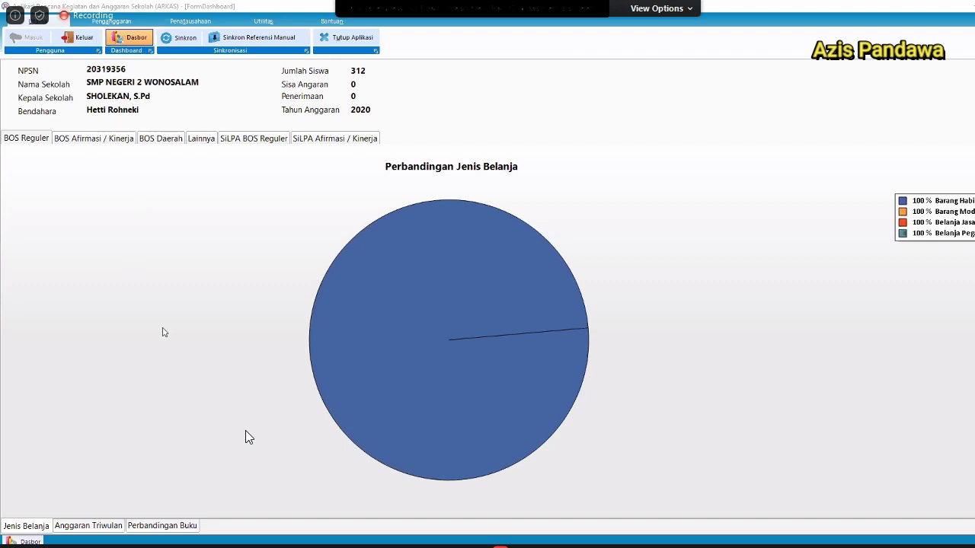
pyautogui.click(205, 284)
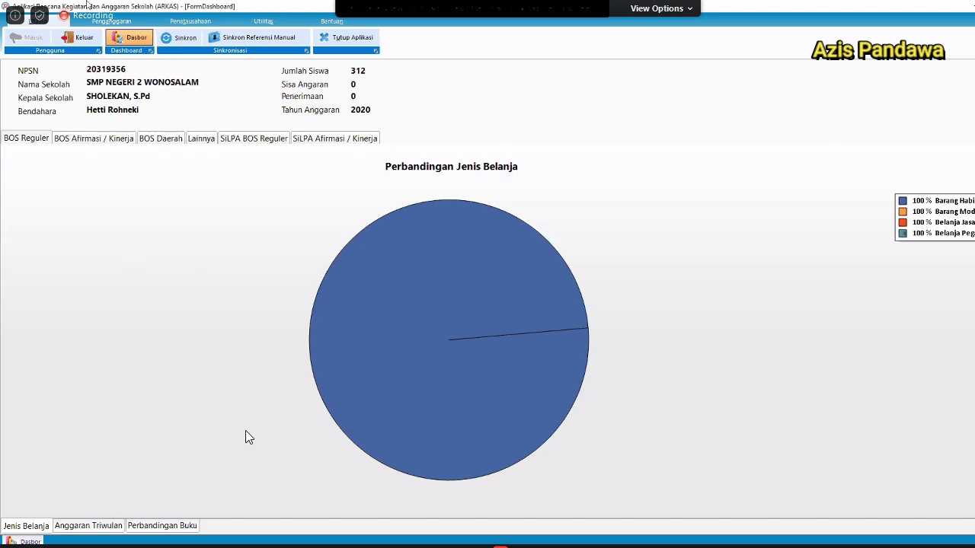
pyautogui.click(112, 21)
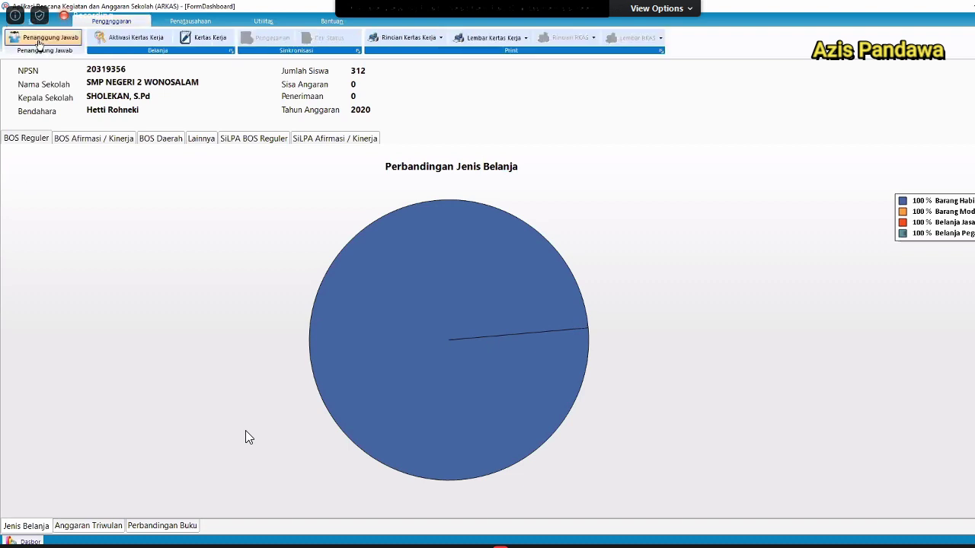
# In Penanggung Jawab, enter the headmaster's NIP and a committee member name, then save.
pyautogui.click(38, 39)
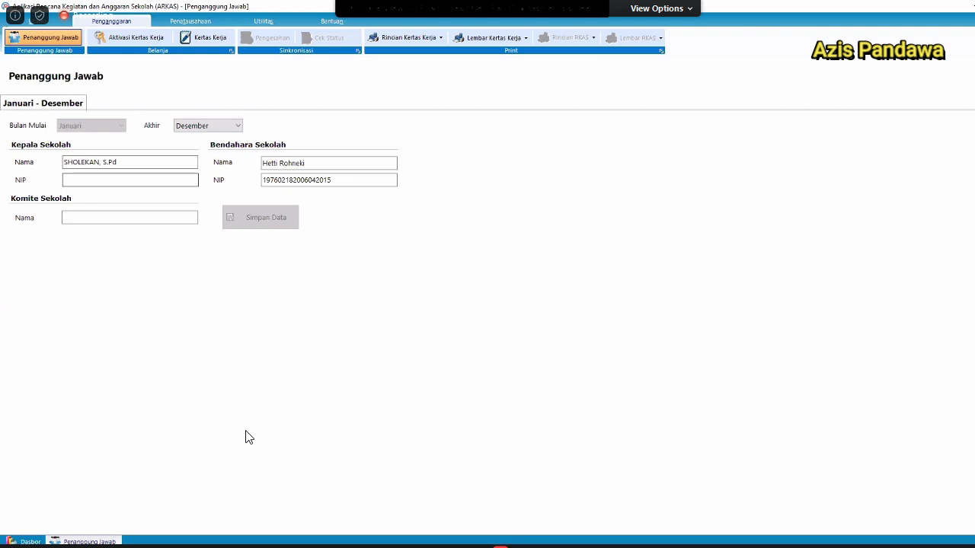
pyautogui.write('34534534534534')
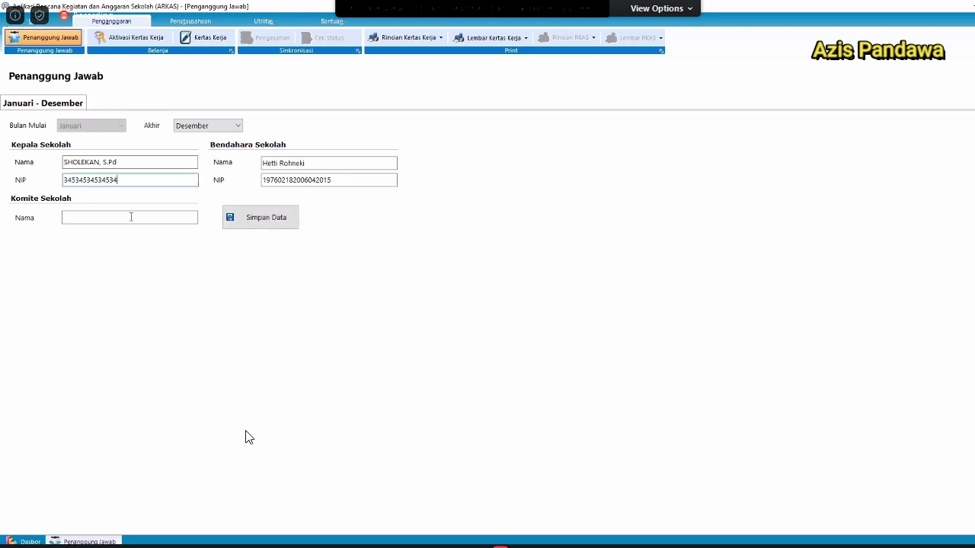
pyautogui.write('5345')
pyautogui.click(131, 217)
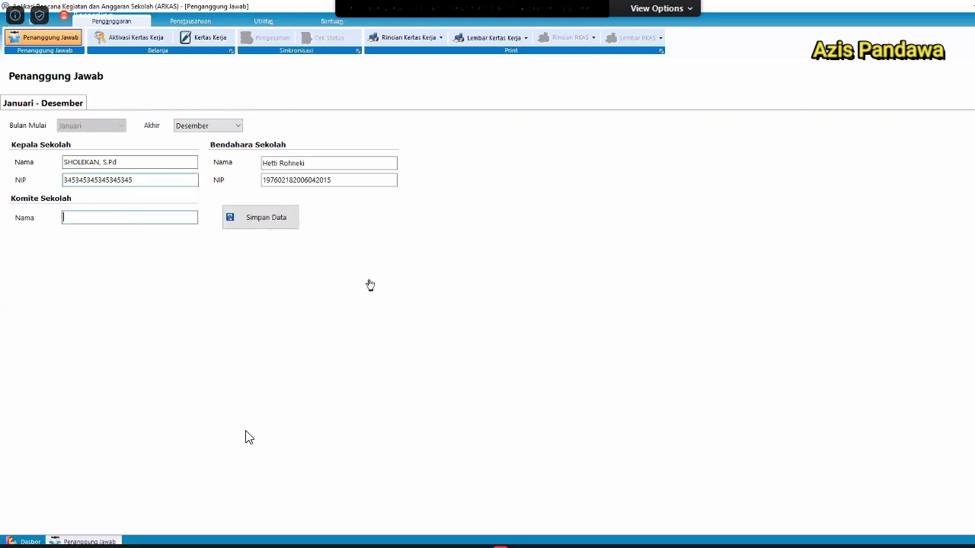
pyautogui.write('asdasdasd')
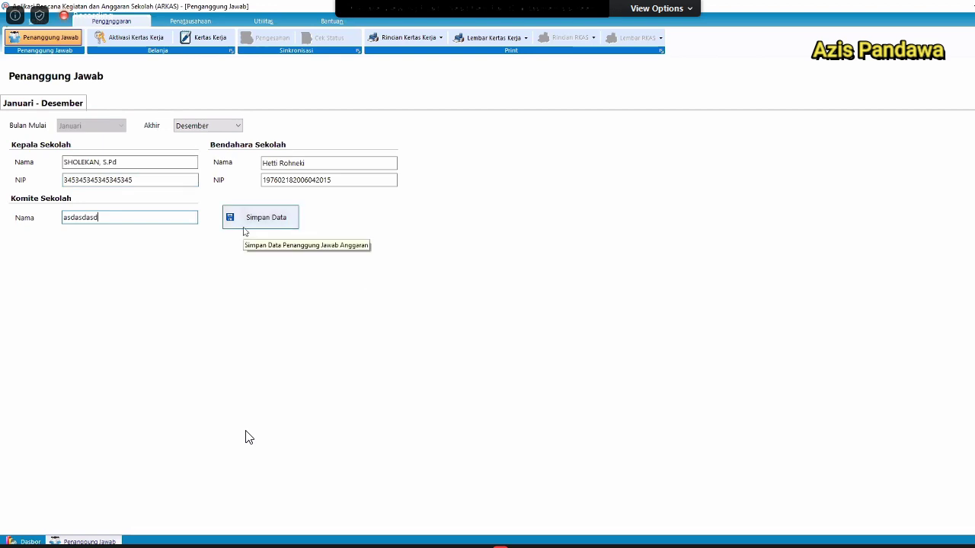
pyautogui.click(244, 226)
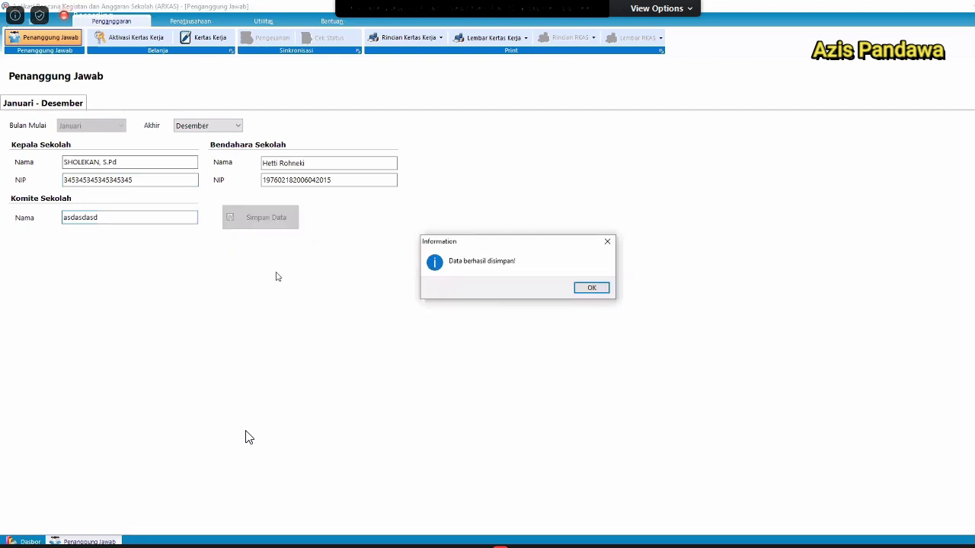
pyautogui.press('Return')
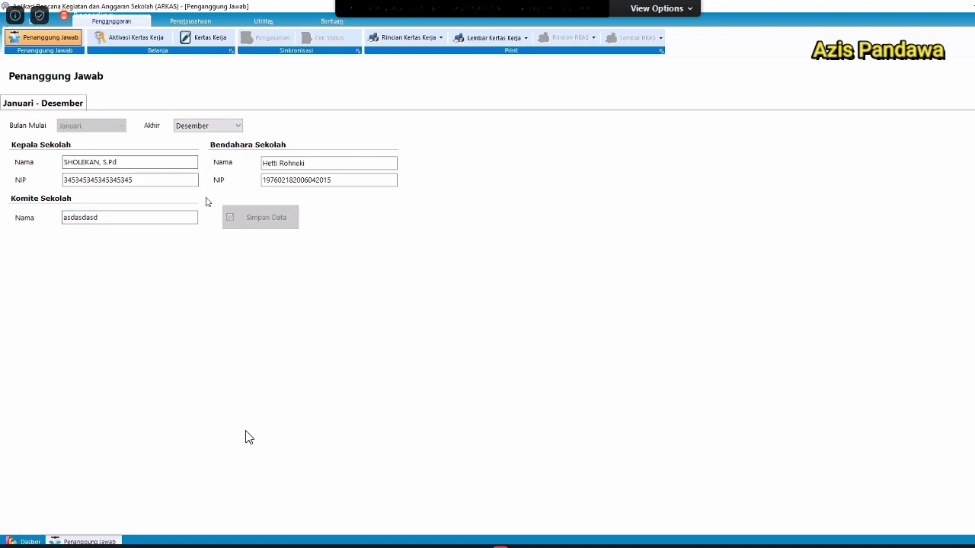
pyautogui.click(225, 125)
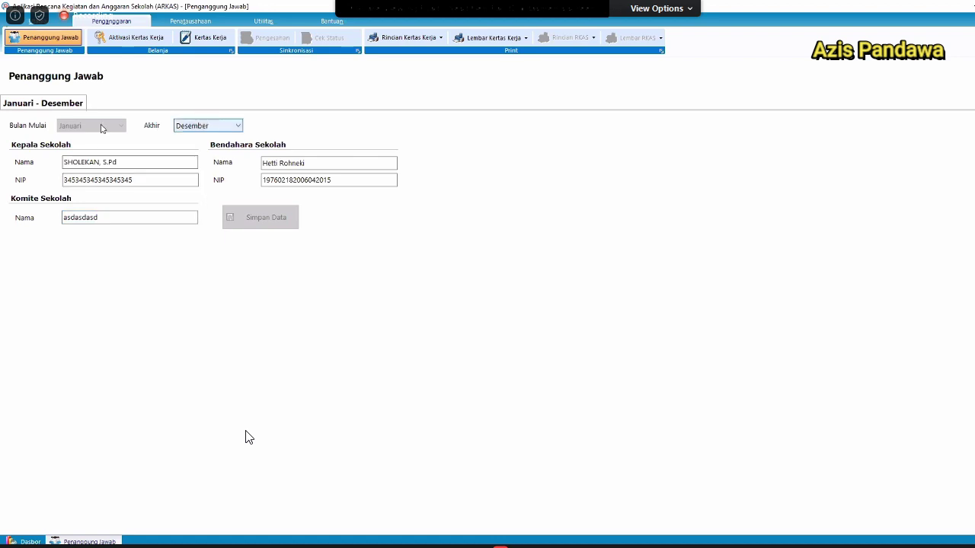
# End the first period in Agustus, confirm the split, and review the Januari – Agustus period.
pyautogui.click(219, 128)
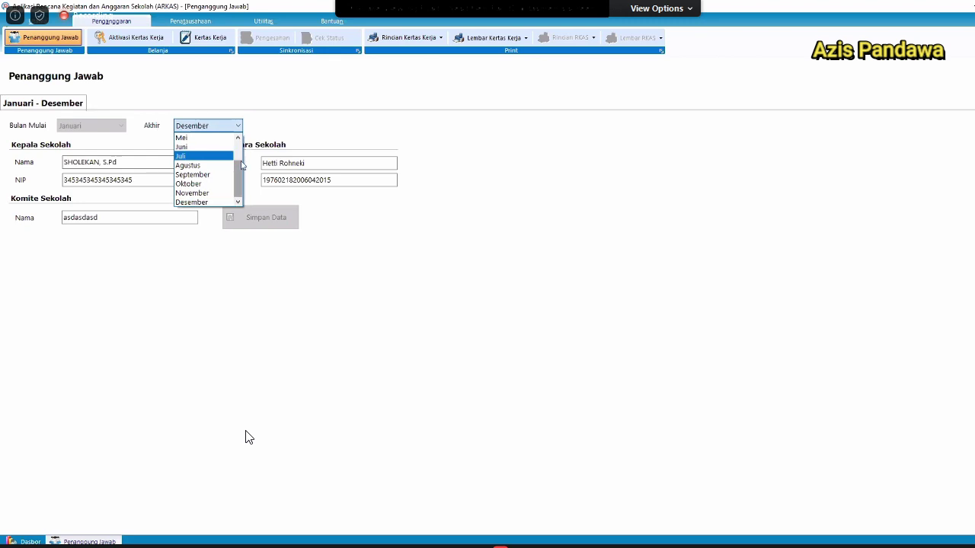
pyautogui.scroll(1, 242, 164)
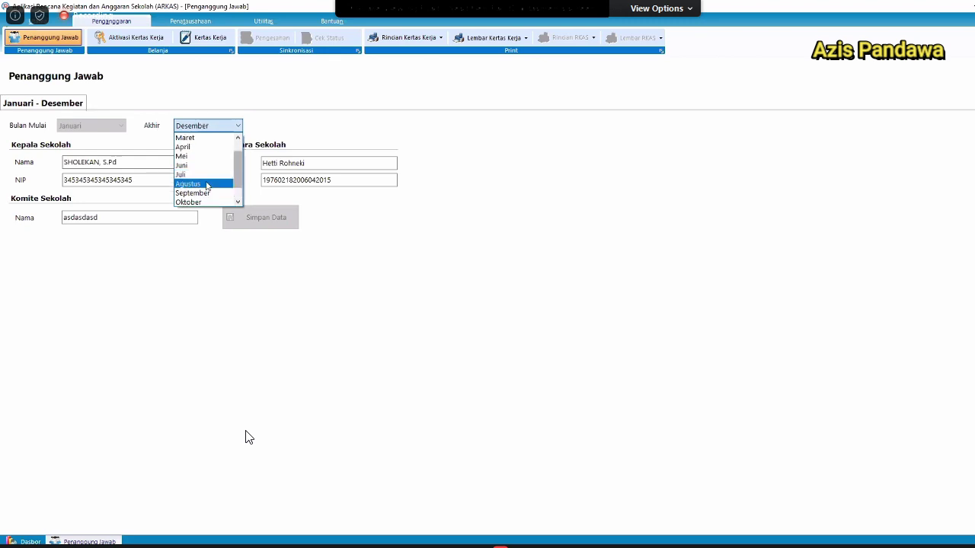
pyautogui.click(207, 185)
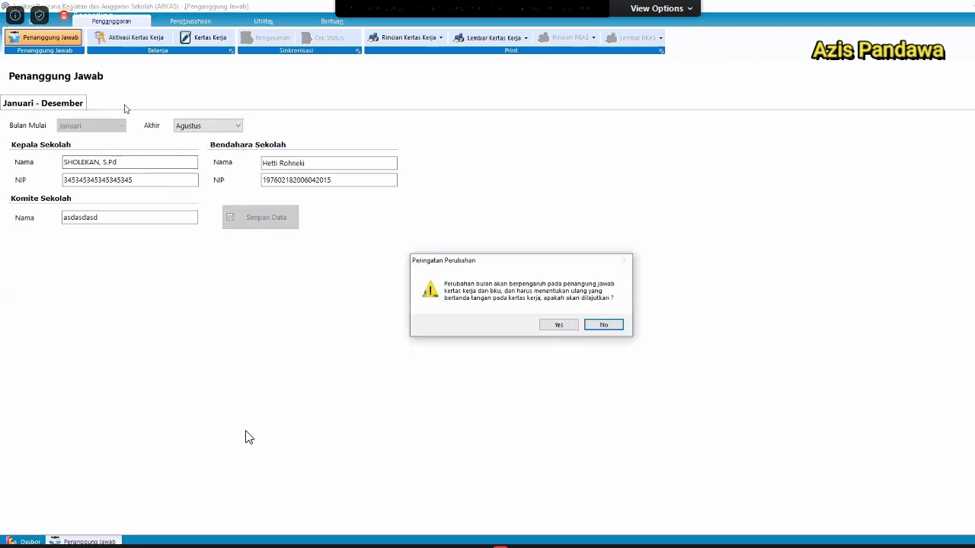
pyautogui.press('y')
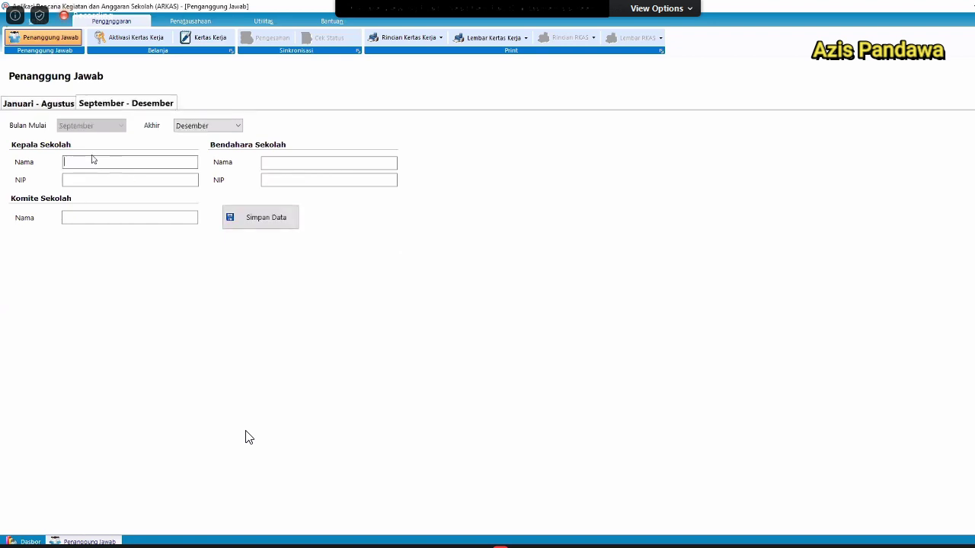
pyautogui.click(303, 167)
pyautogui.click(48, 105)
pyautogui.click(54, 103)
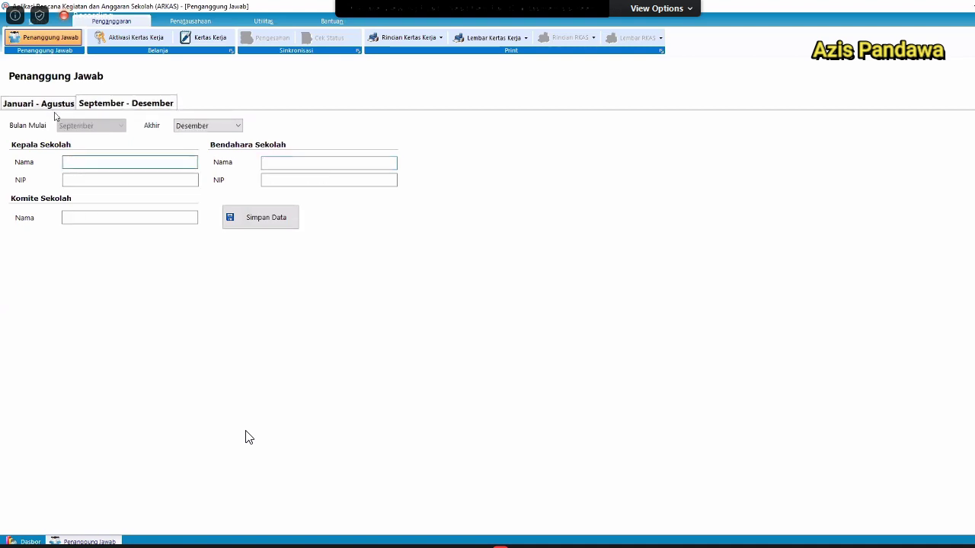
pyautogui.press('Tab')
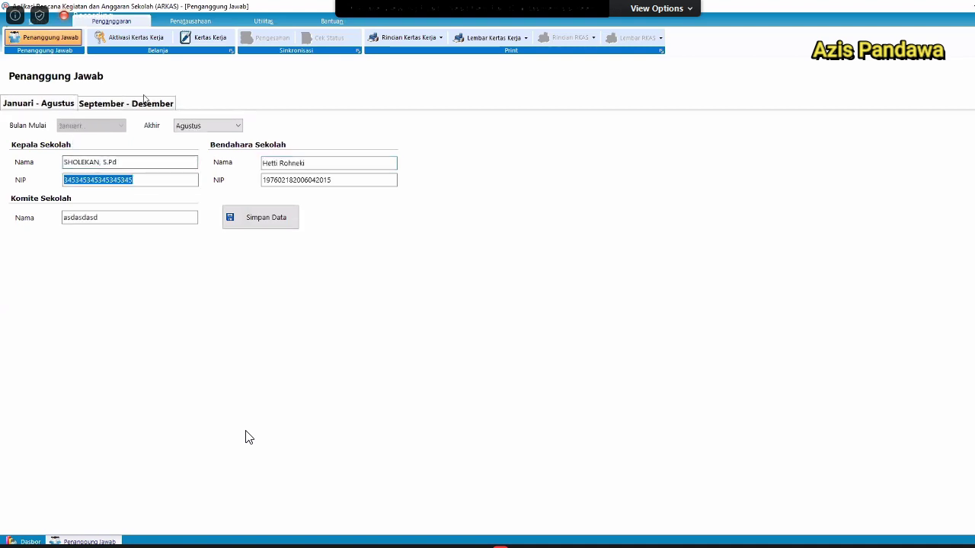
# Enter the headmaster's NIP for the September – Desember period.
pyautogui.click(151, 105)
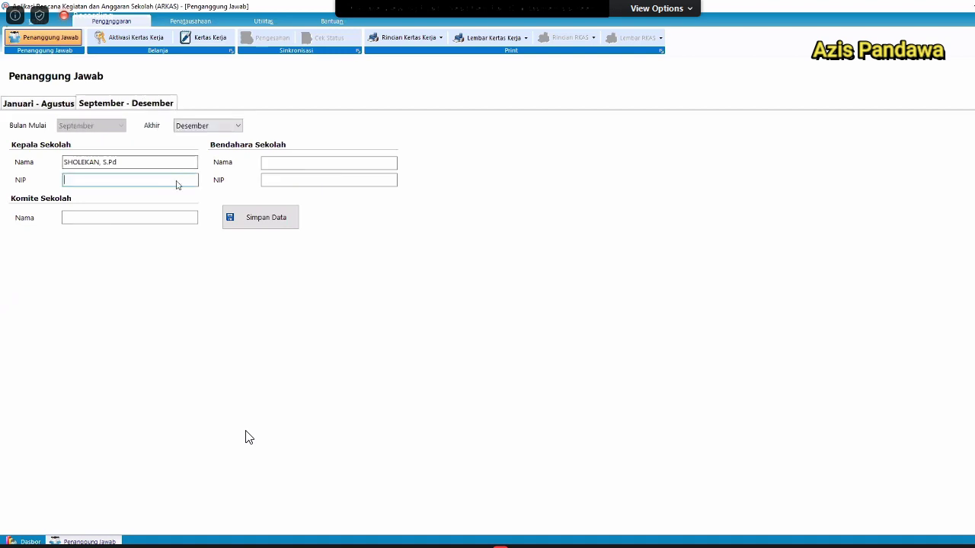
pyautogui.moveTo(137, 185); pyautogui.dragTo(1, 183)
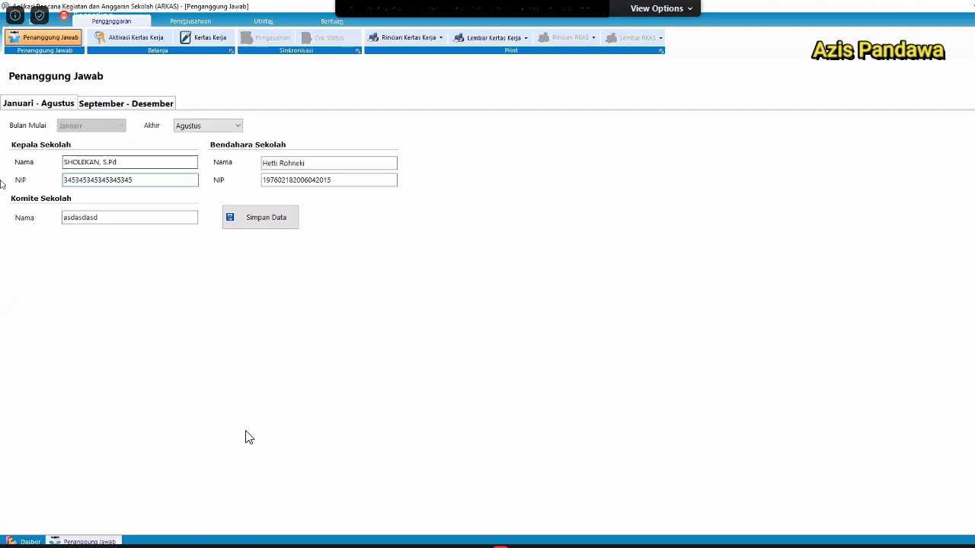
pyautogui.write('123123')
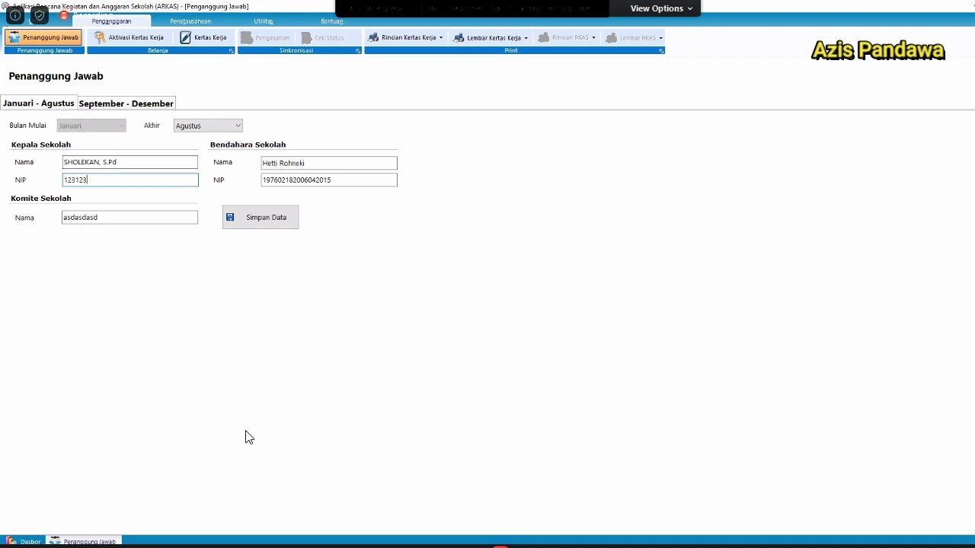
pyautogui.write('123')
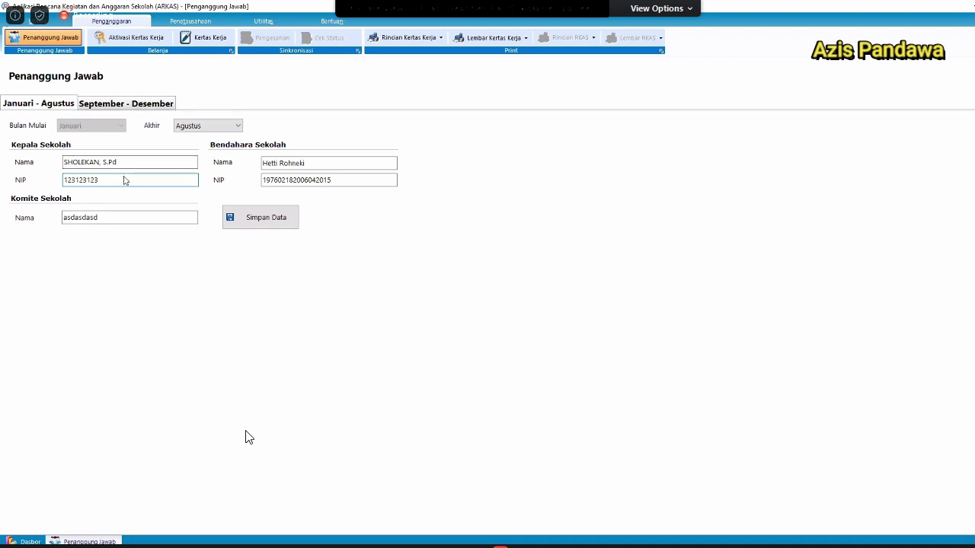
pyautogui.click(126, 103)
pyautogui.click(126, 181)
pyautogui.write('12312312')
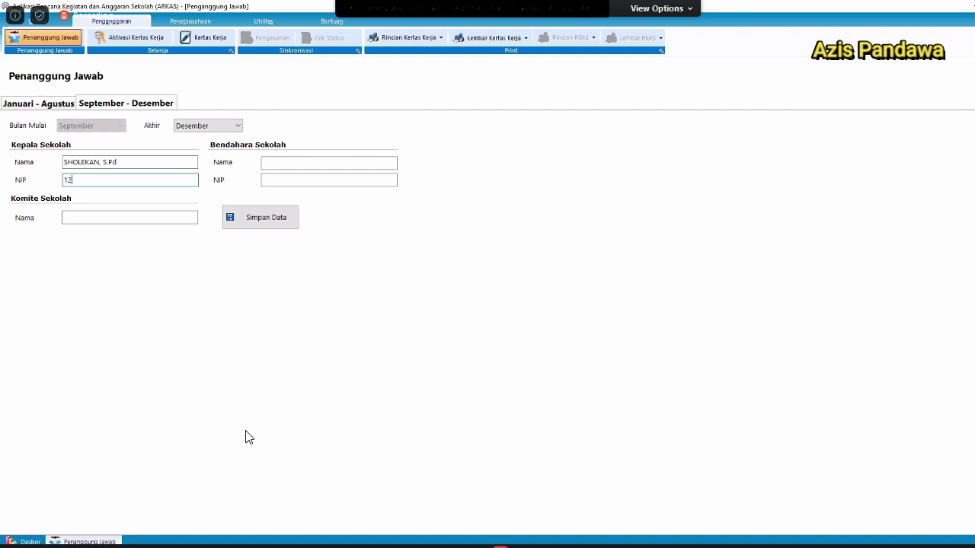
# Fill in the September – Desember treasurer's name and NIP.
pyautogui.click(48, 104)
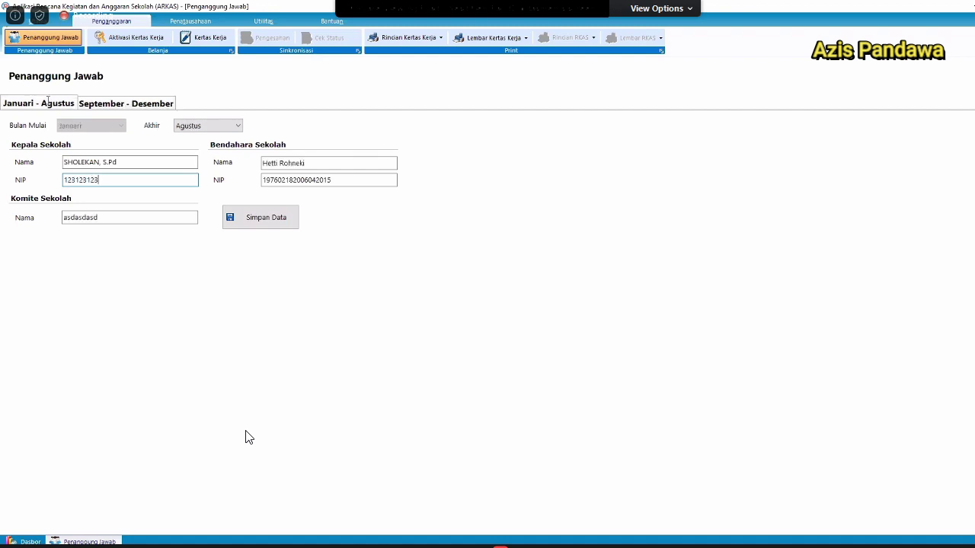
pyautogui.click(129, 107)
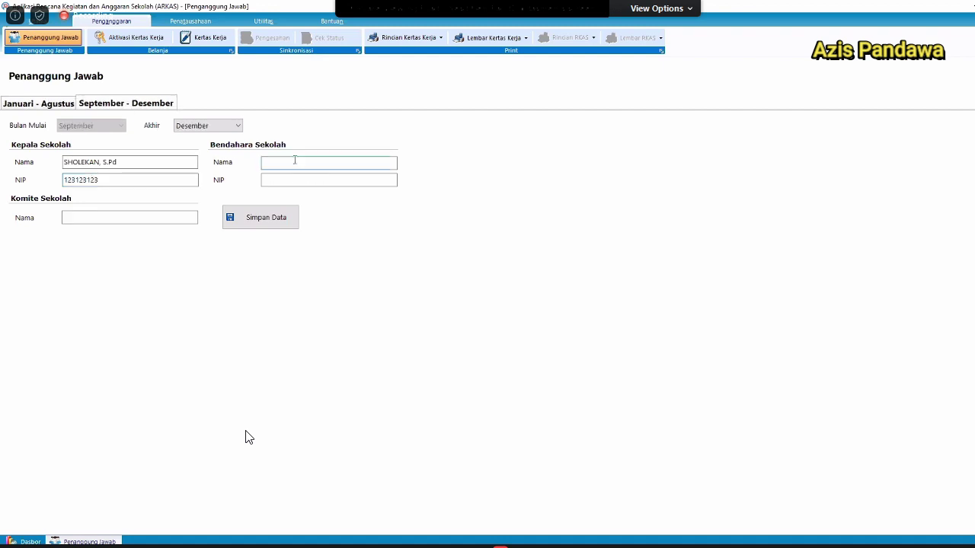
pyautogui.write('Asep')
pyautogui.press('Tab')
pyautogui.write('2342')
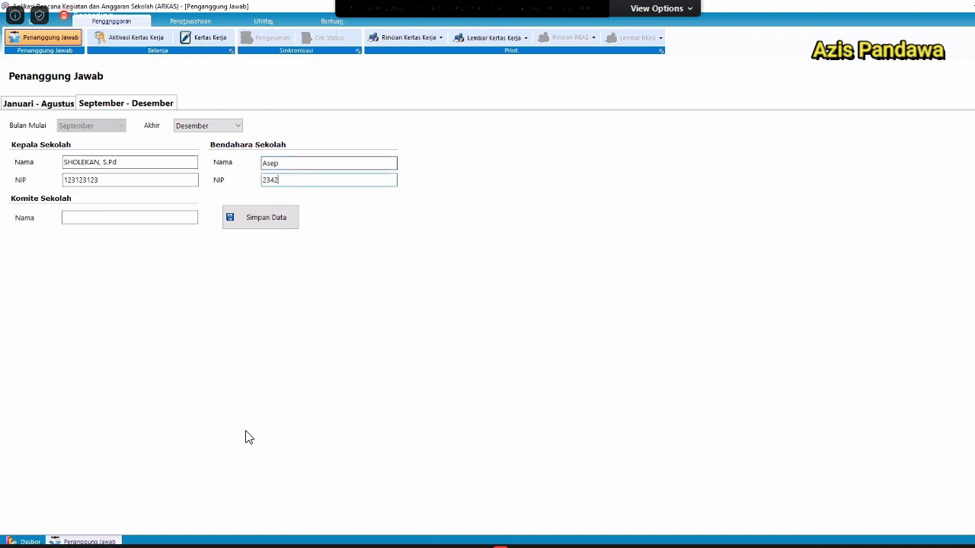
pyautogui.write('34234')
pyautogui.press('Tab')
# Set the September – Desember committee name to 'Komite 1' and save the data.
pyautogui.click(38, 103)
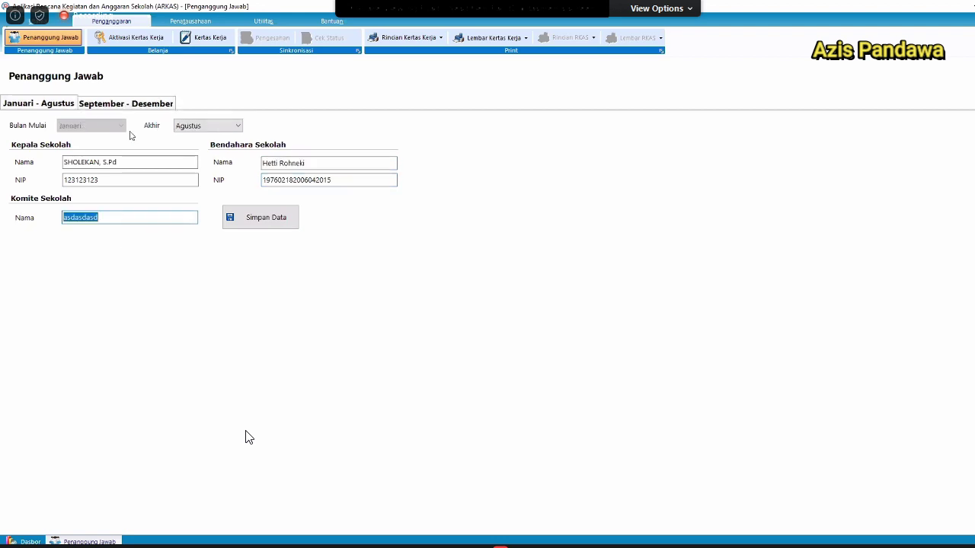
pyautogui.write('Komite 1')
pyautogui.click(150, 105)
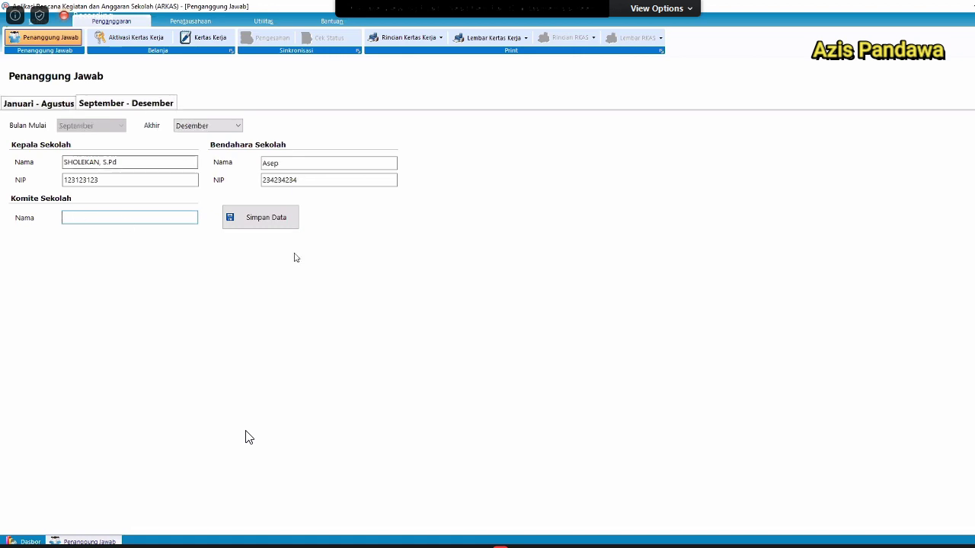
pyautogui.write('Komite 1')
pyautogui.click(260, 218)
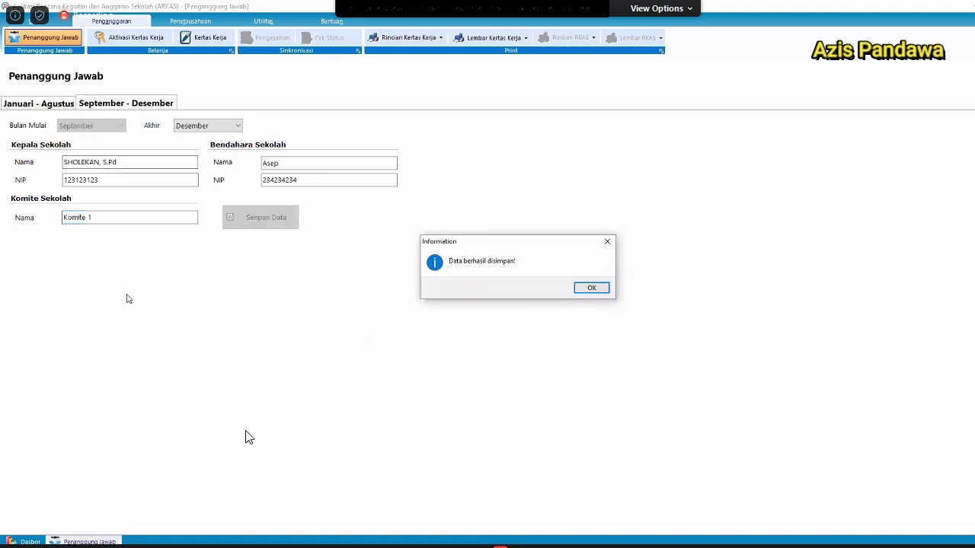
pyautogui.press('Return')
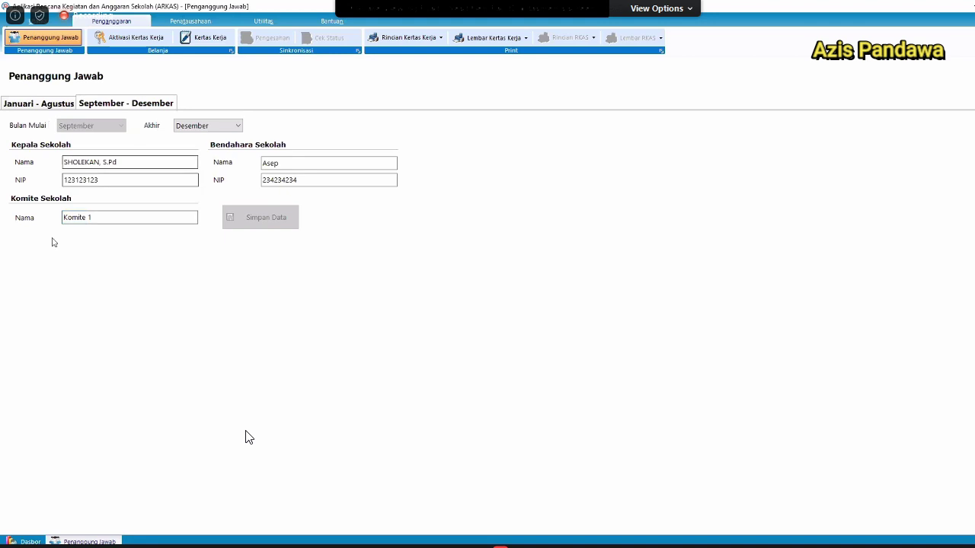
pyautogui.click(28, 102)
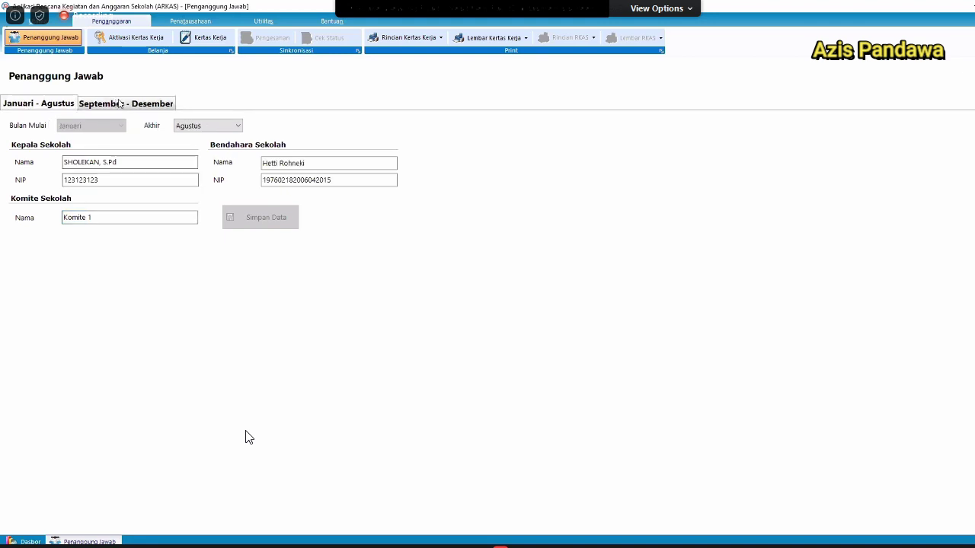
pyautogui.click(120, 103)
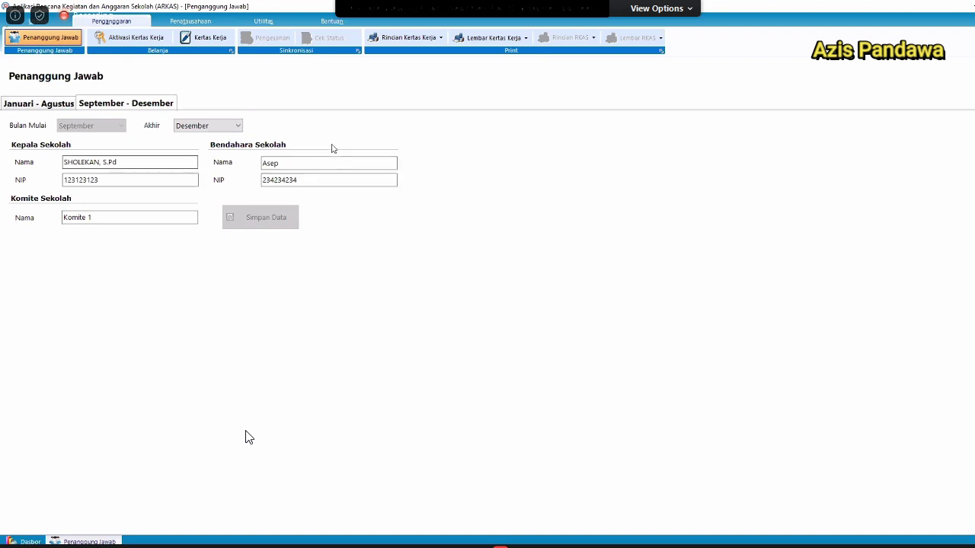
pyautogui.click(64, 107)
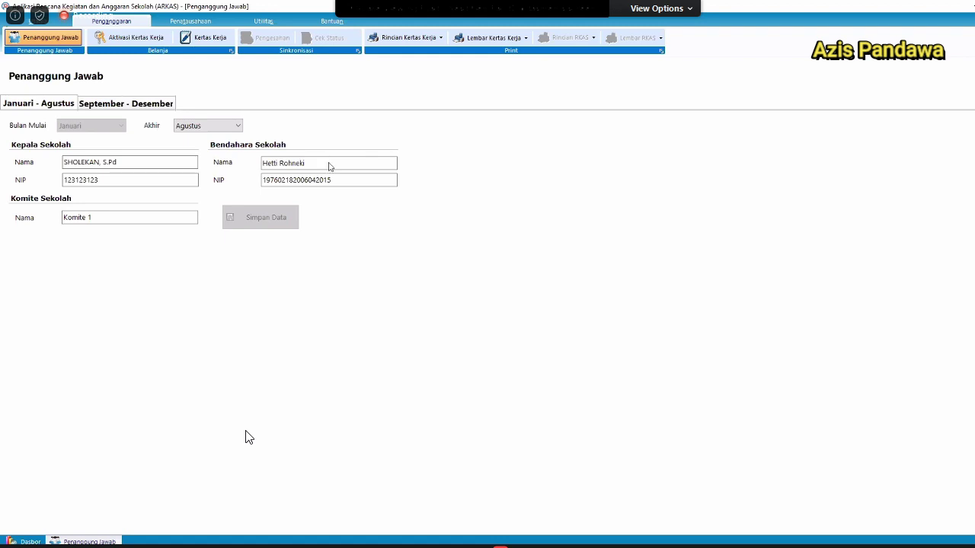
pyautogui.click(127, 103)
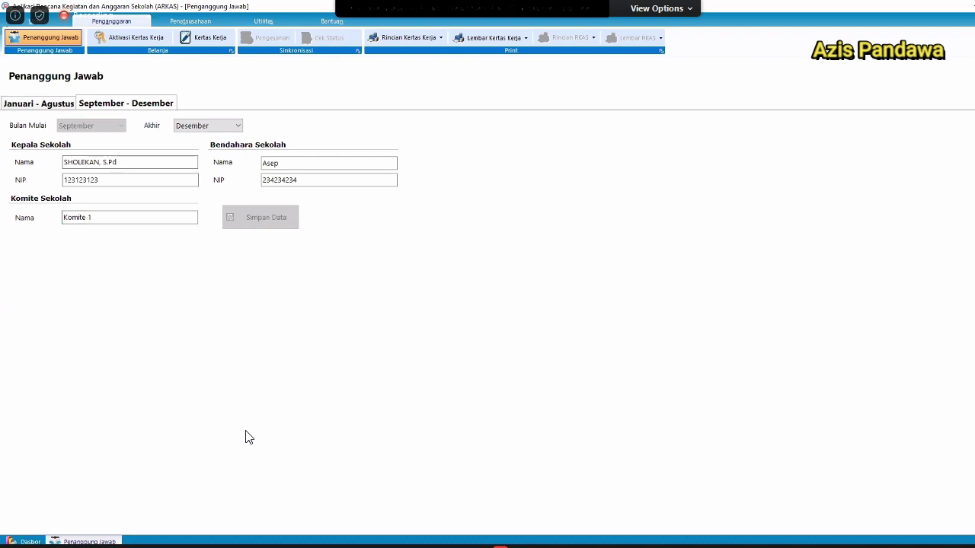
pyautogui.click(63, 105)
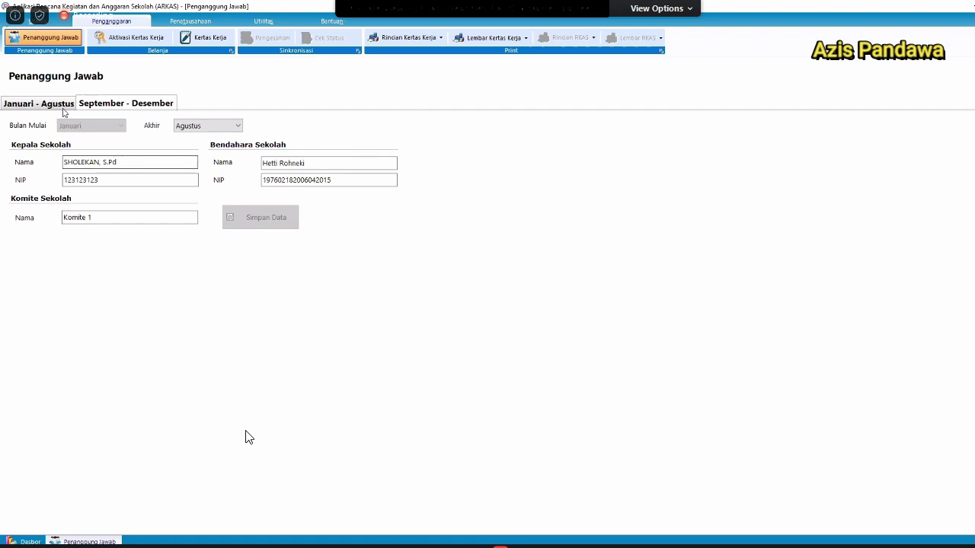
# Change the period's end month to Desember, accept the warning, and save the officers' data.
pyautogui.click(239, 126)
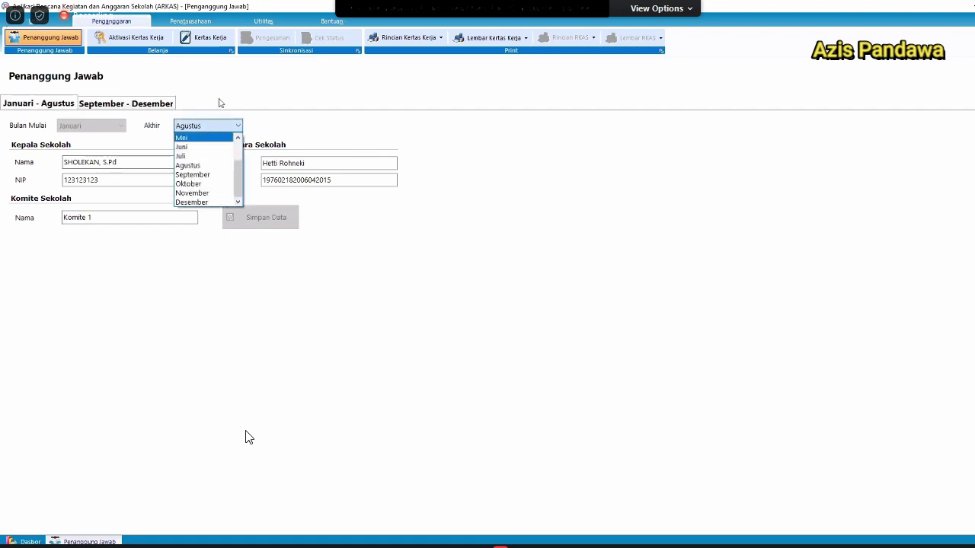
pyautogui.moveTo(239, 173); pyautogui.dragTo(166, 110)
pyautogui.click(166, 109)
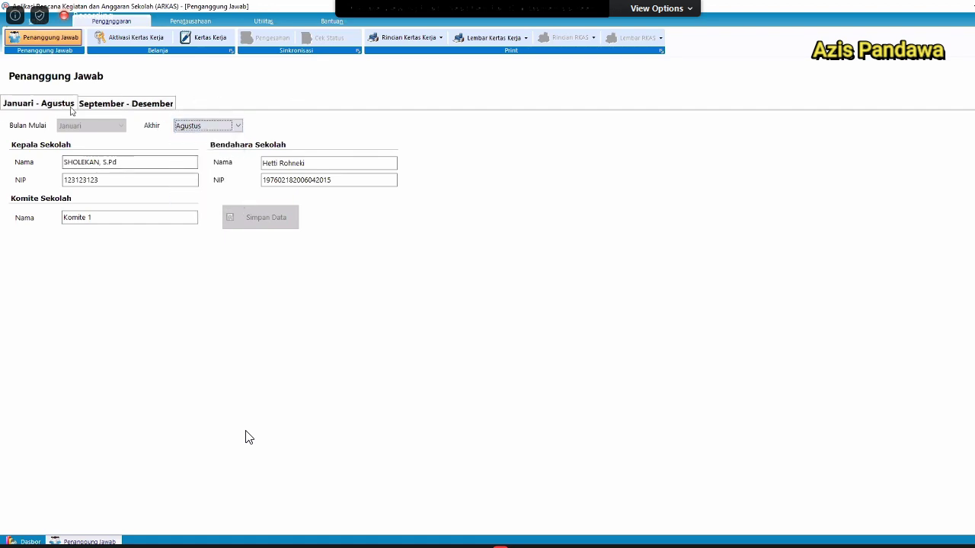
pyautogui.click(146, 106)
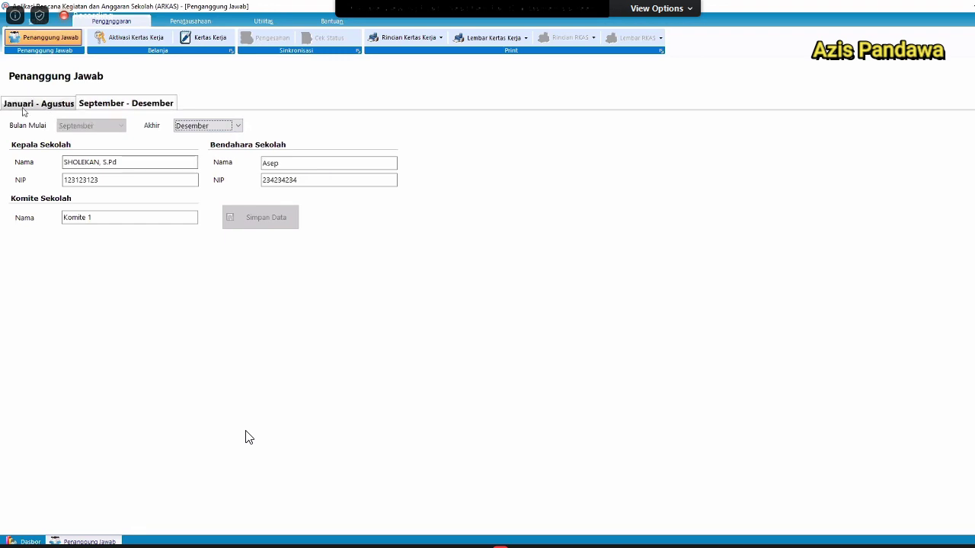
pyautogui.click(22, 108)
pyautogui.click(234, 127)
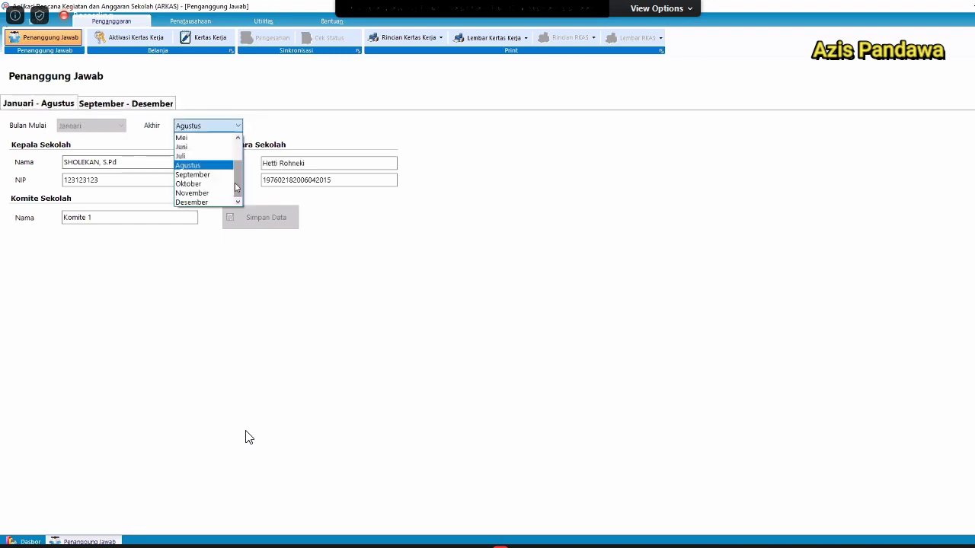
pyautogui.click(202, 202)
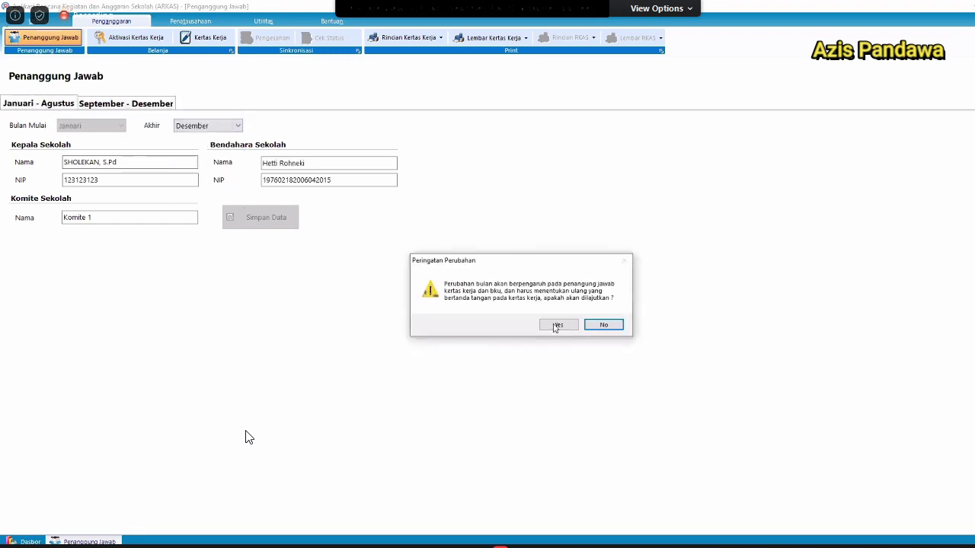
pyautogui.click(557, 325)
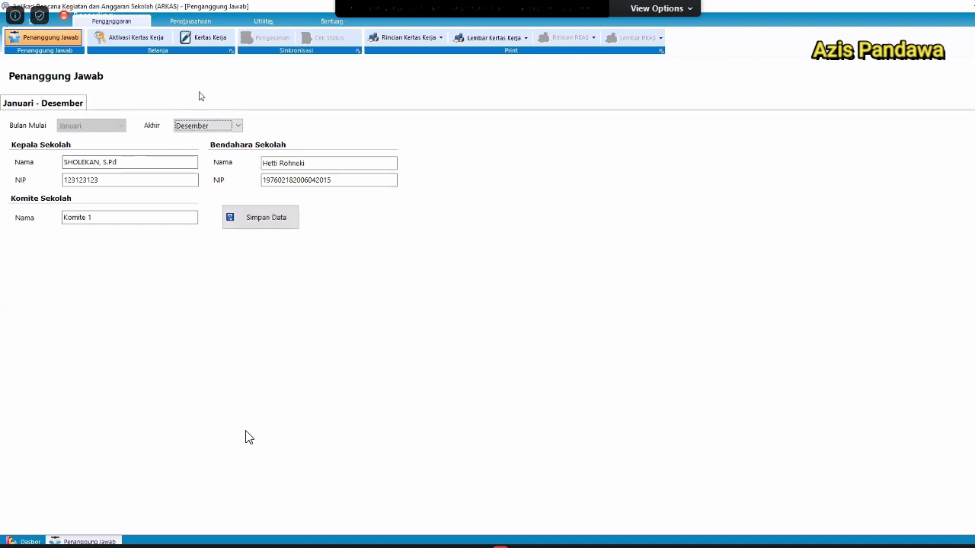
pyautogui.click(259, 218)
pyautogui.click(590, 289)
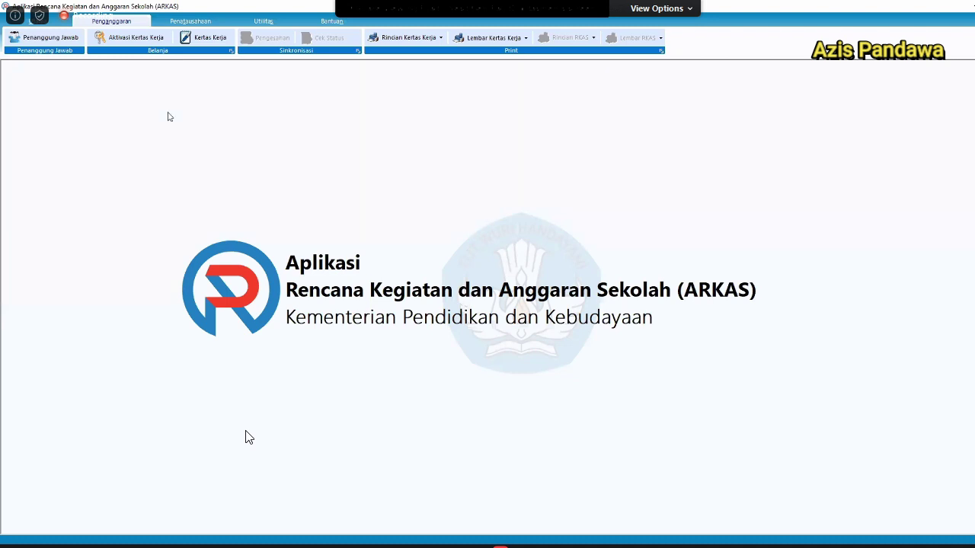
# Open Aktivasi Kertas Kerja, listing BOS Reguler, BOSDA, Lainnya and SiLPA worksheet options.
pyautogui.click(147, 38)
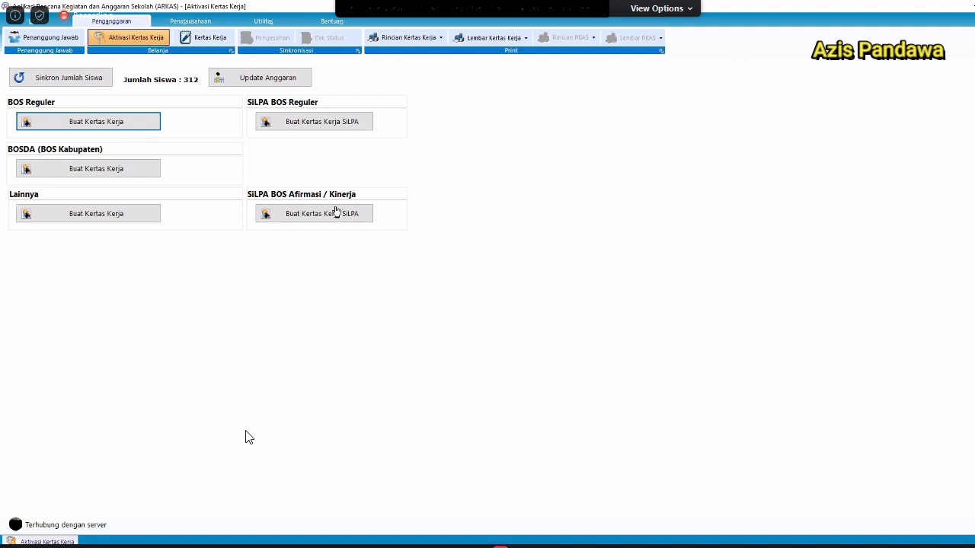
pyautogui.moveTo(314, 134); pyautogui.dragTo(264, 125)
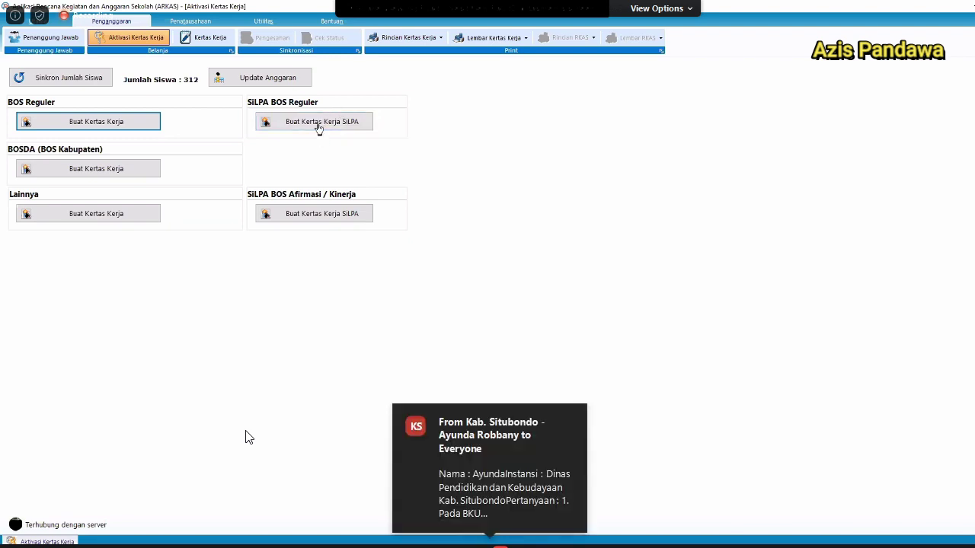
# Start the SiLPA BOS Reguler worksheet (10.712.823 remainder), then switch to MARKAS's school list.
pyautogui.click(317, 128)
pyautogui.click(591, 290)
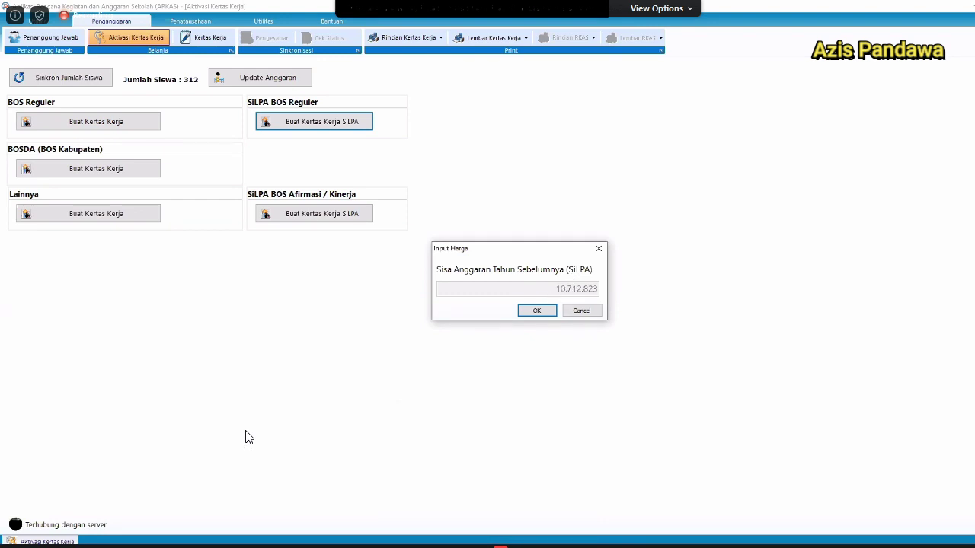
pyautogui.click(265, 540)
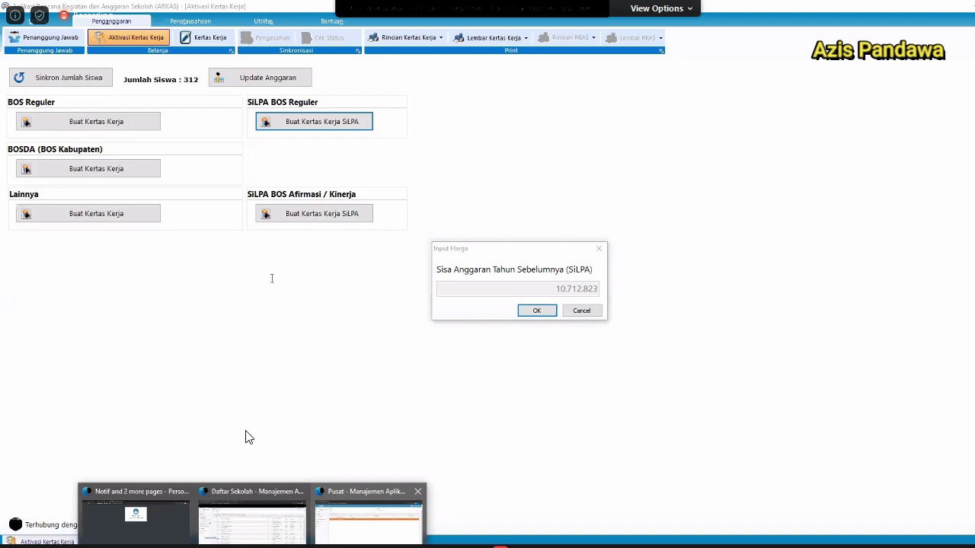
pyautogui.click(252, 519)
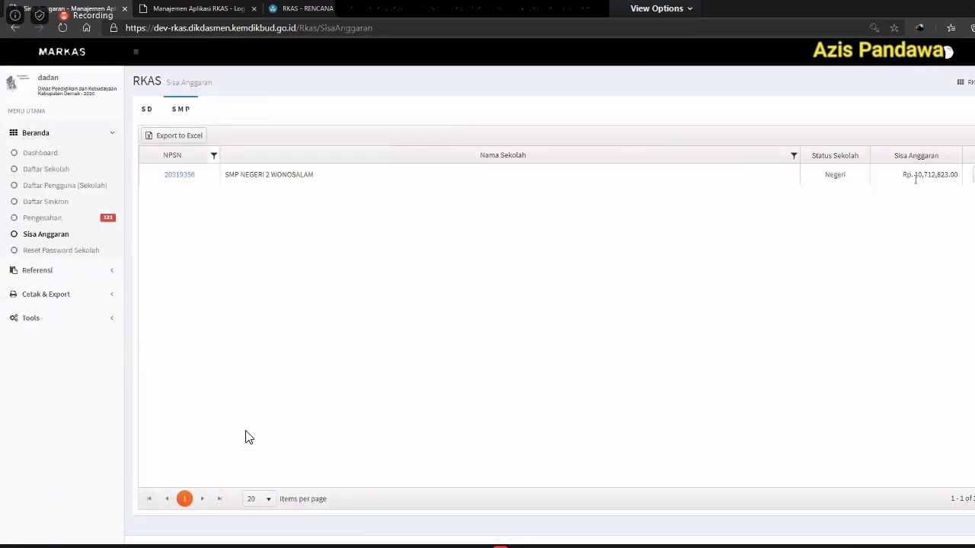
# Change SMP Negeri 2 Wonosalam's remaining budget in MARKAS from 10,712,823 to 20,712,823.
pyautogui.moveTo(913, 175); pyautogui.dragTo(936, 176)
pyautogui.doubleClick(937, 177)
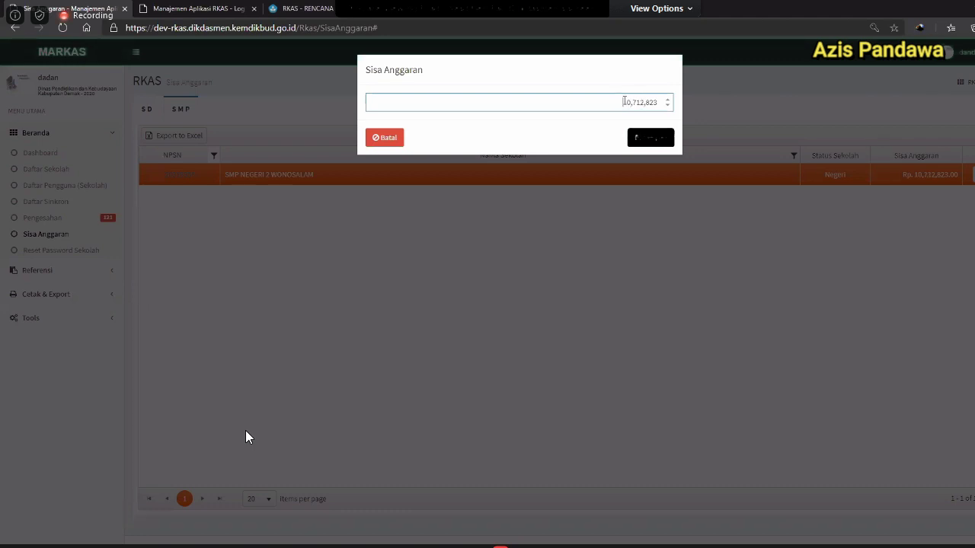
pyautogui.moveTo(624, 101); pyautogui.dragTo(629, 102)
pyautogui.write('2')
pyautogui.press('Return')
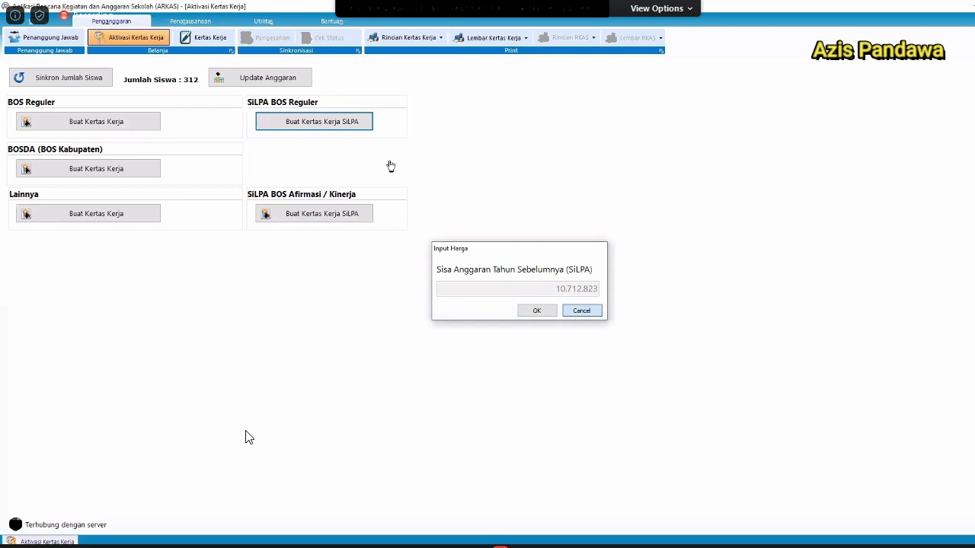
# Reload the SiLPA BOS Reguler prompt to show 20.712.823, then cancel it.
pyautogui.press('Escape')
pyautogui.click(324, 130)
pyautogui.click(592, 289)
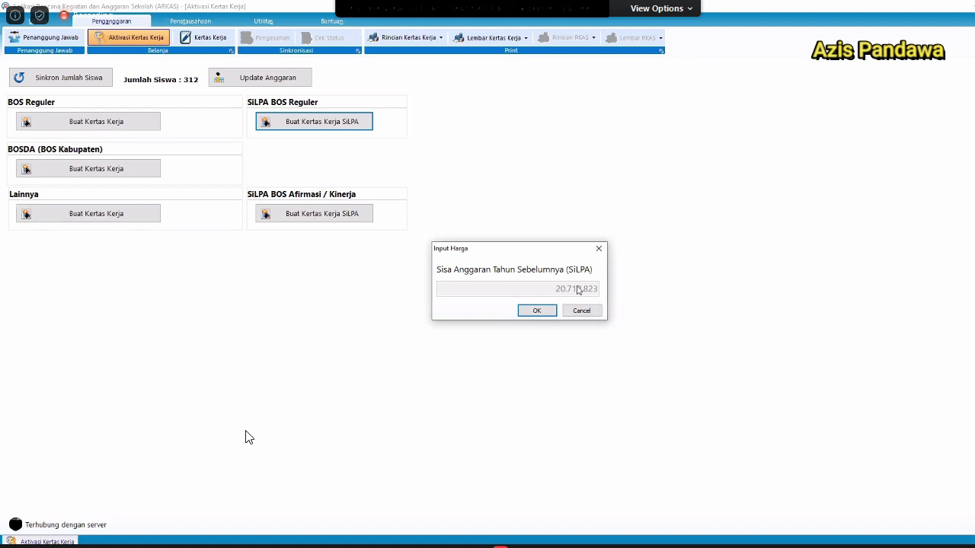
pyautogui.click(583, 312)
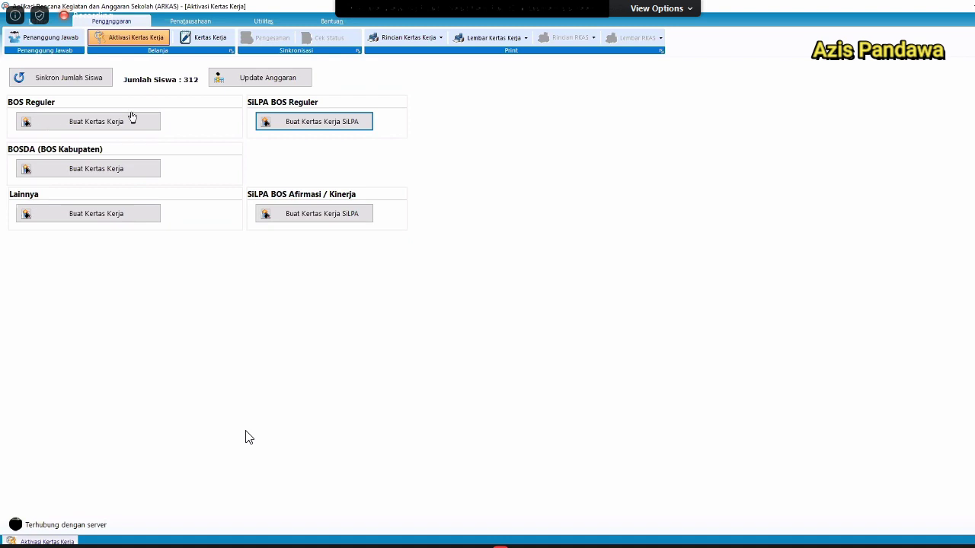
pyautogui.click(41, 135)
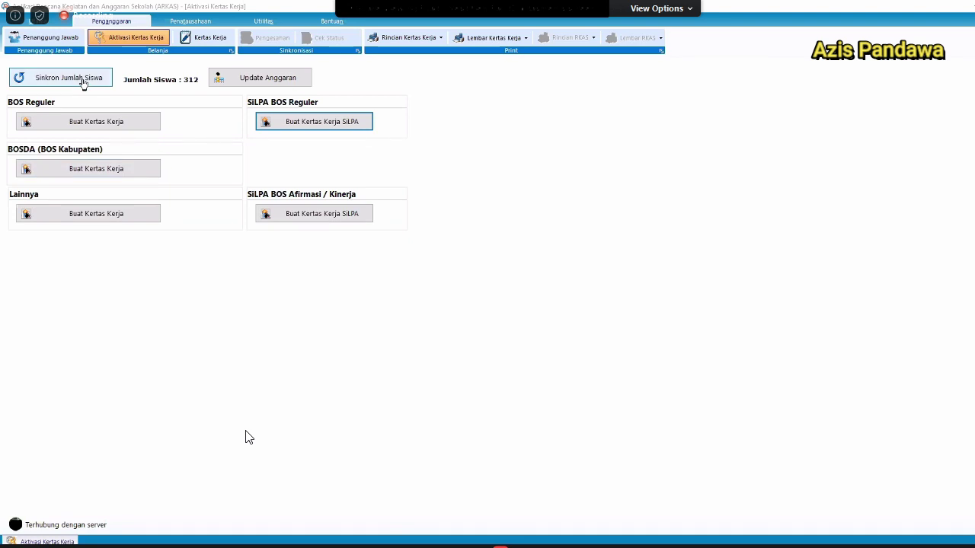
# Create the BOS Reguler worksheet, accepting the connection notice and a 1.100.000 unit cost.
pyautogui.click(124, 126)
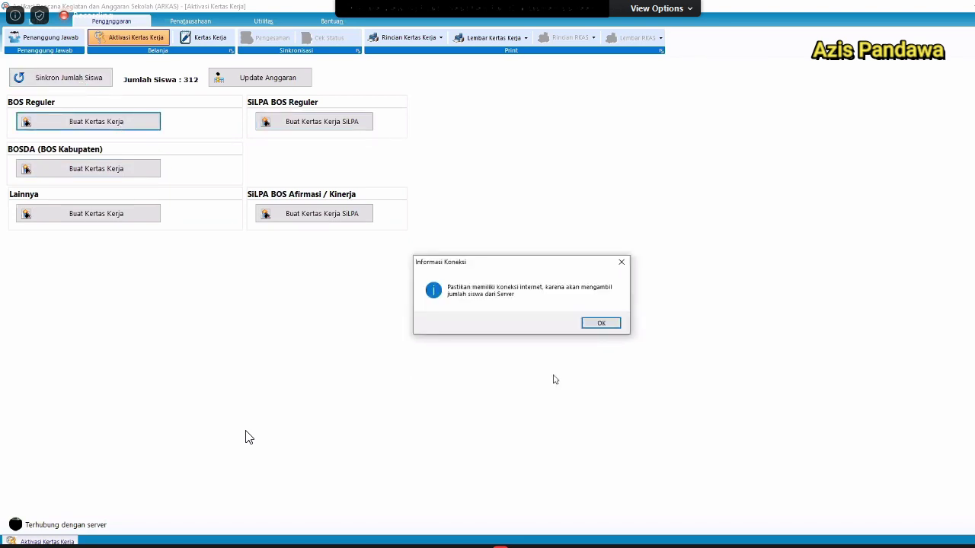
pyautogui.click(602, 322)
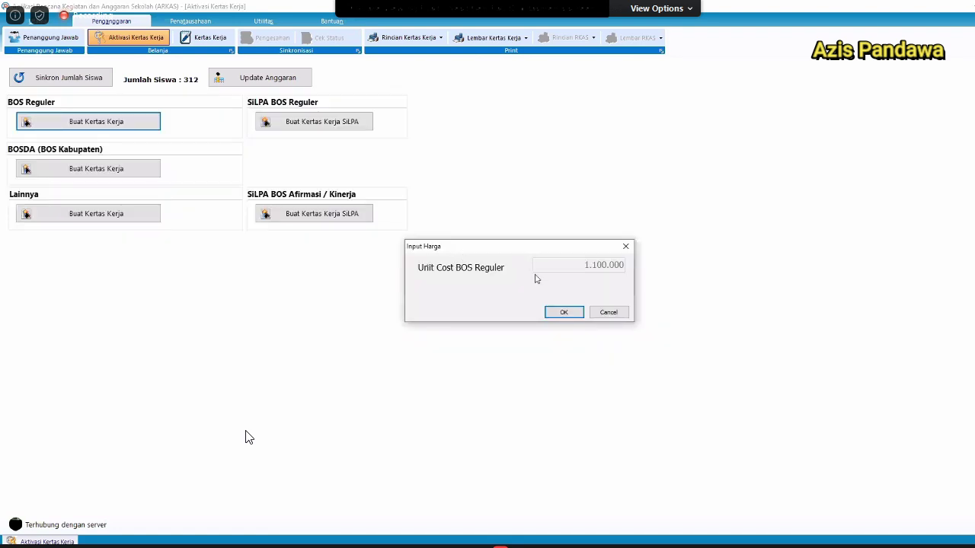
pyautogui.click(565, 315)
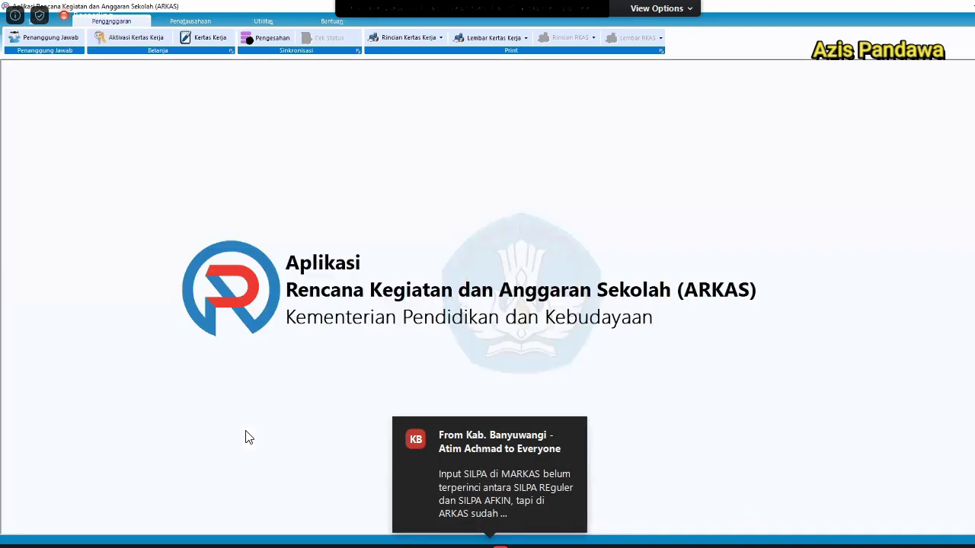
# Open the BOS Reguler Kertas Kerja (Rp 343.200.000 total) and start a new budget row.
pyautogui.click(205, 41)
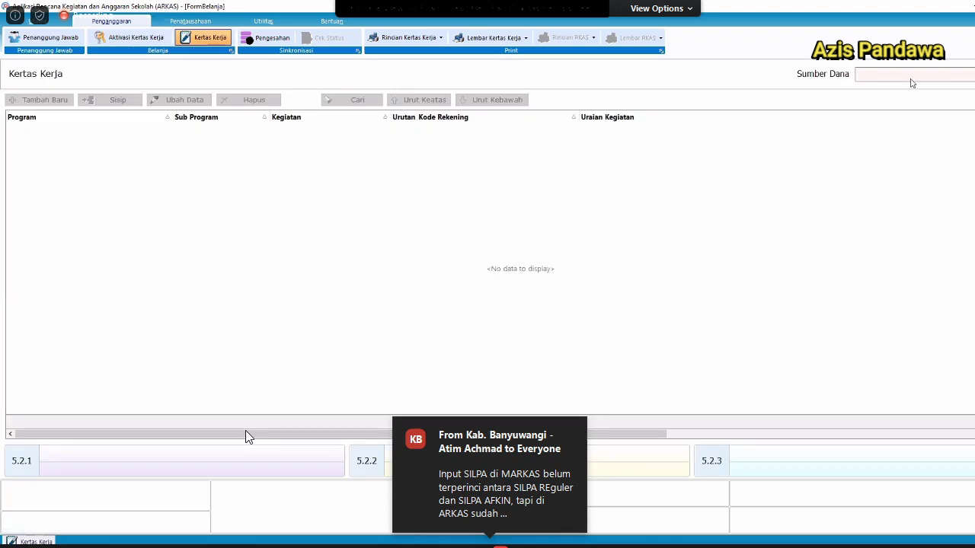
pyautogui.click(911, 76)
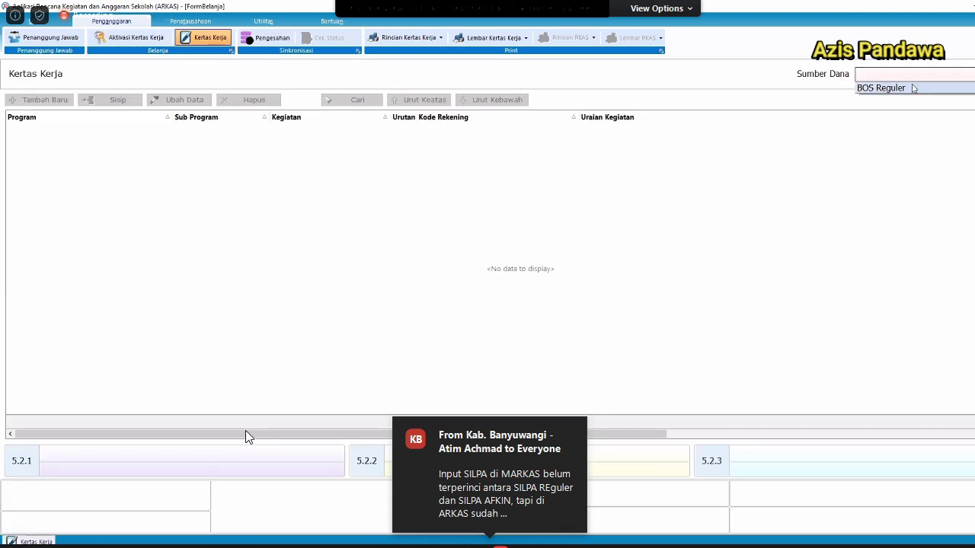
pyautogui.click(912, 89)
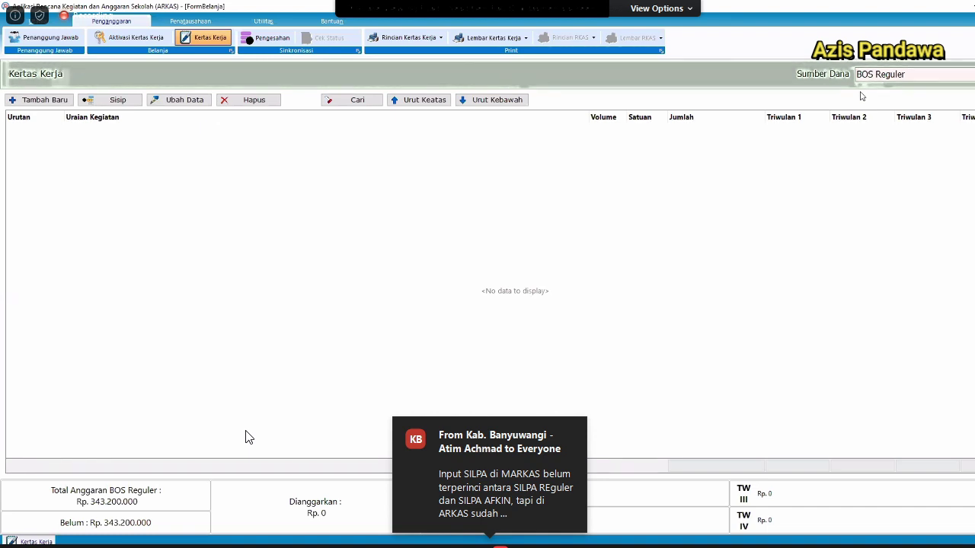
pyautogui.click(37, 102)
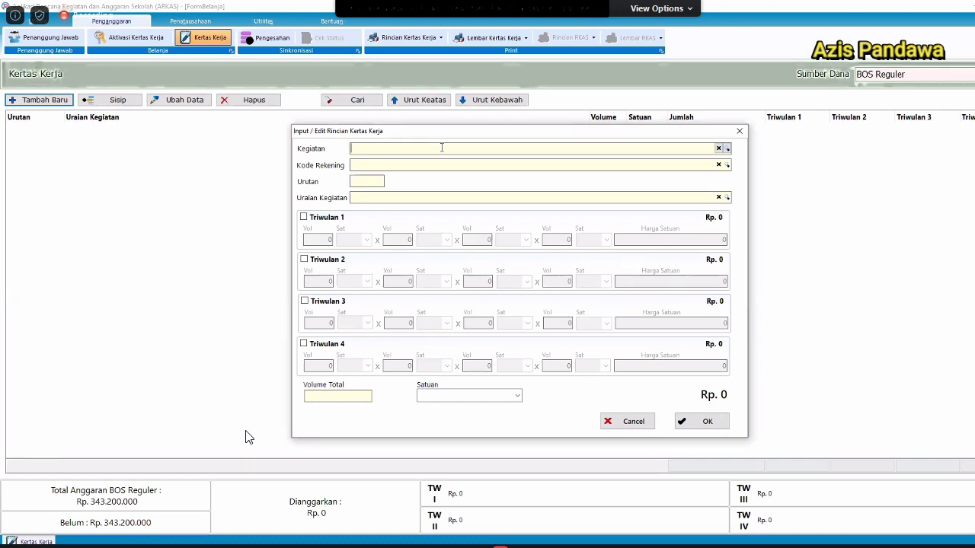
# Search 'ulangan hari' and set the activity to 01.03.23 Pelaksanaan Ulangan Harian.
pyautogui.click(440, 148)
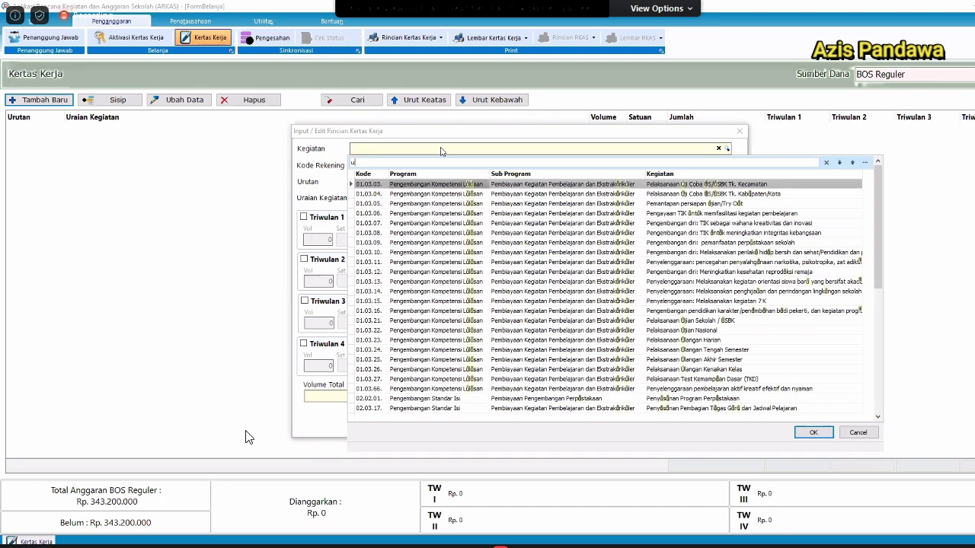
pyautogui.write('ula')
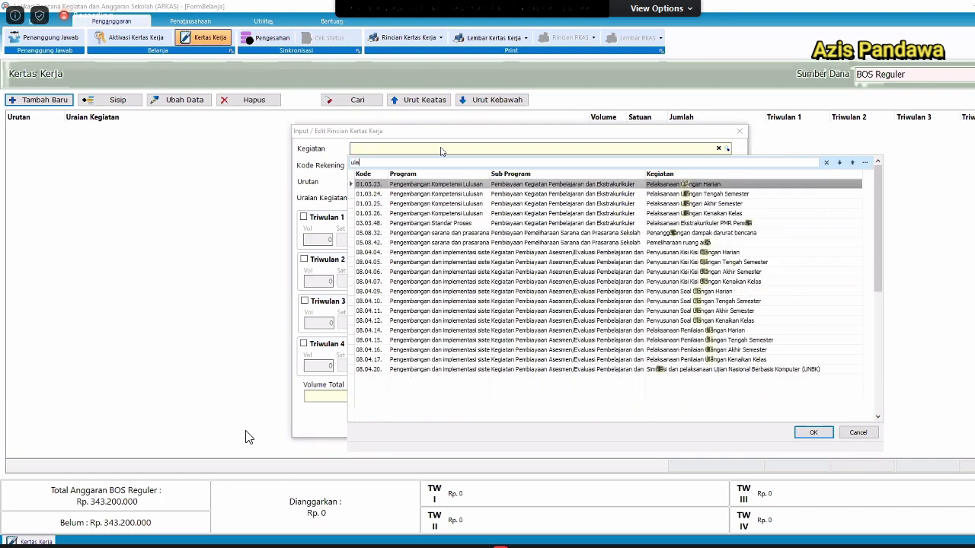
pyautogui.write('ngan hari')
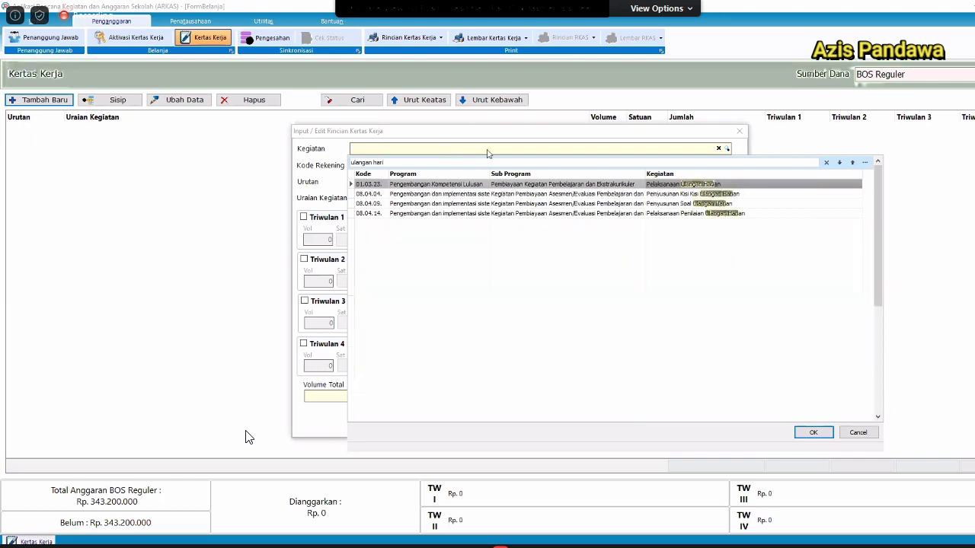
pyautogui.click(677, 210)
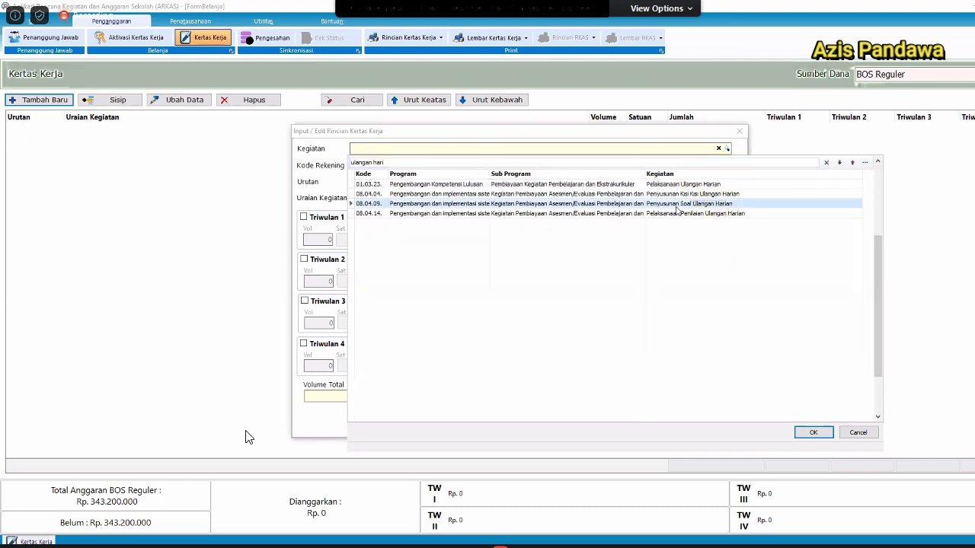
pyautogui.click(722, 195)
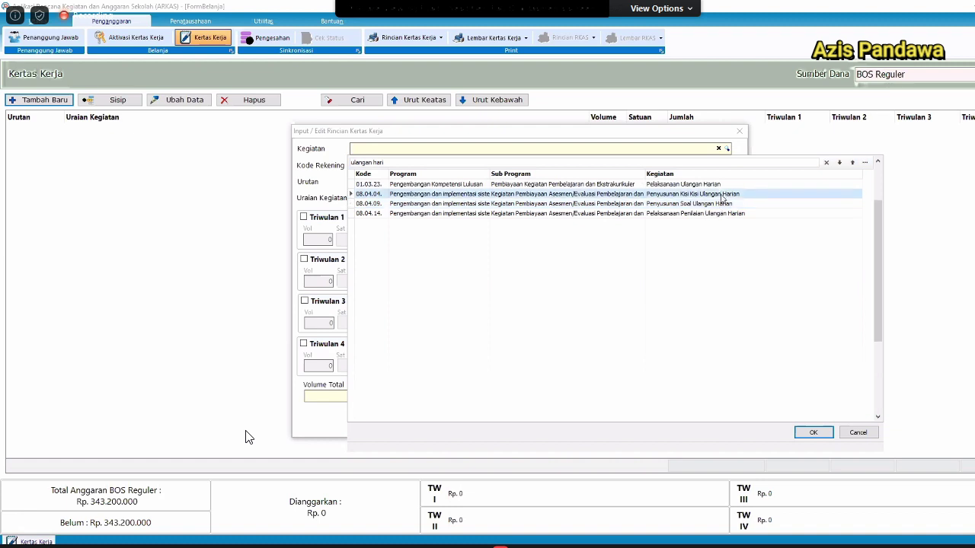
pyautogui.click(689, 216)
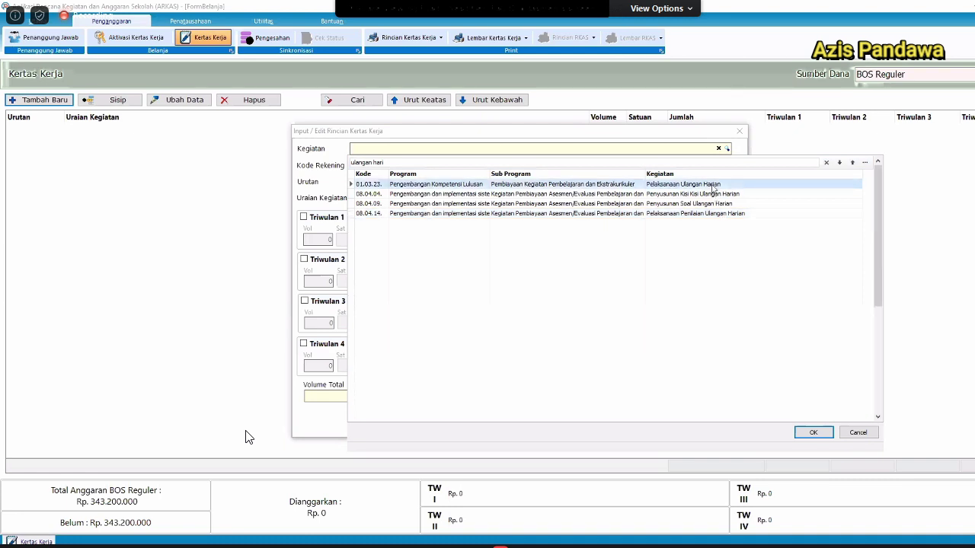
pyautogui.click(713, 186)
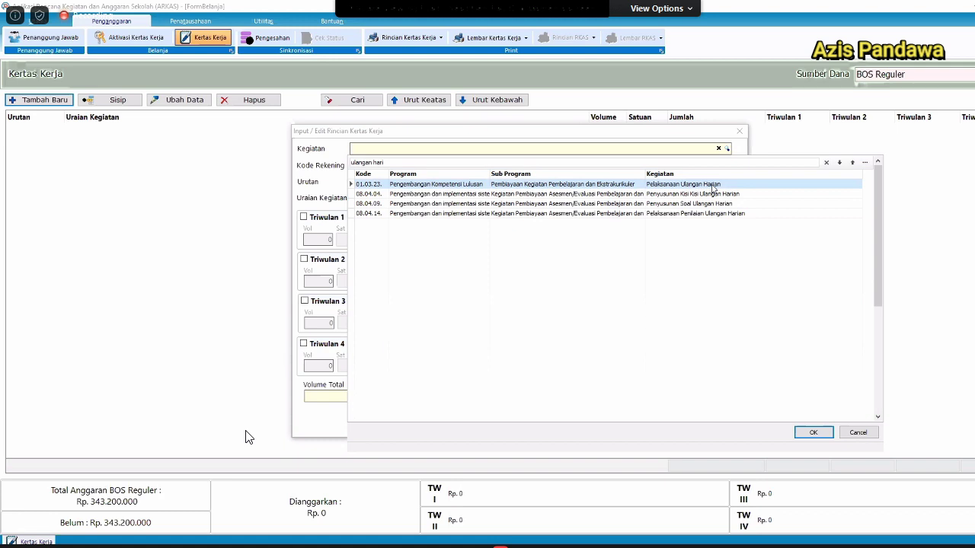
pyautogui.click(711, 185)
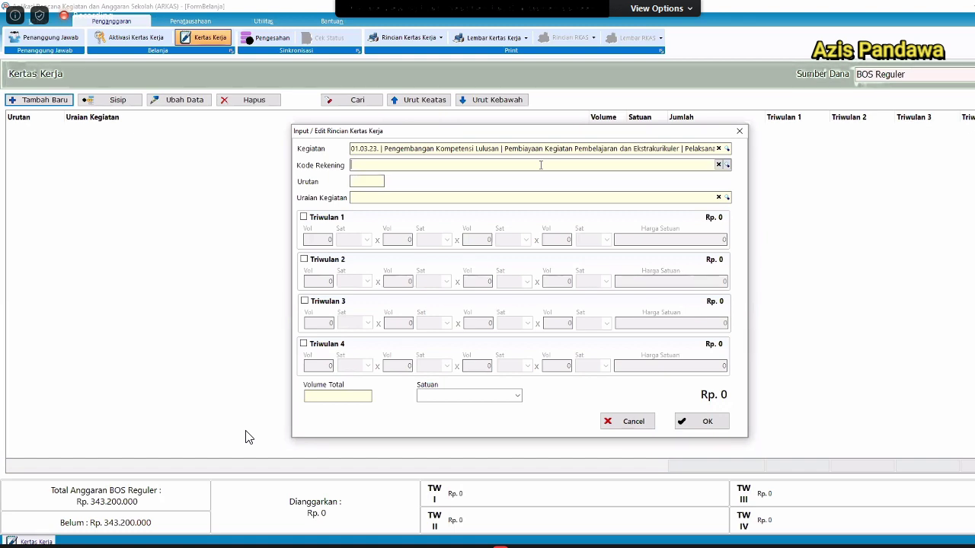
# Search the account codes for 'alat t' and select 5.2.2.01.001 Belanja alat tulis kantor.
pyautogui.click(540, 164)
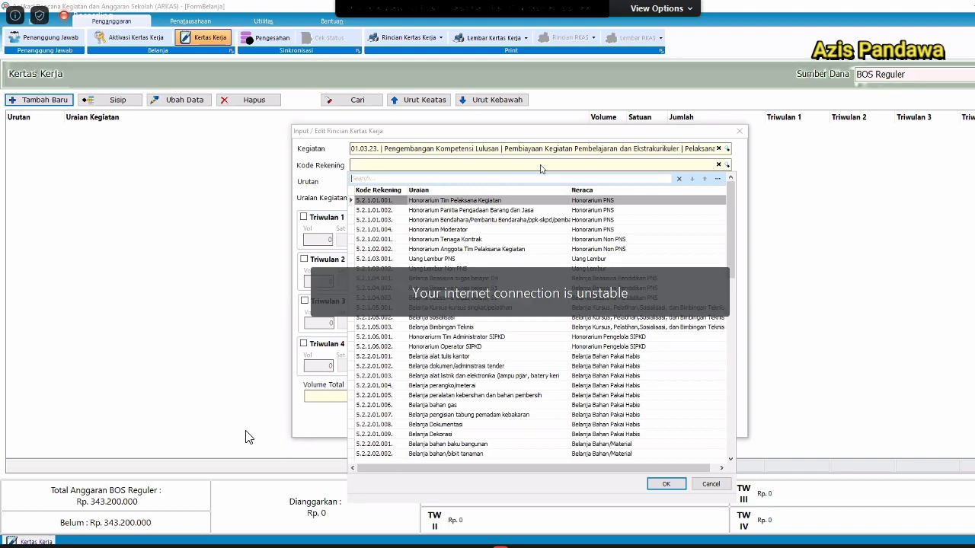
pyautogui.write('alat')
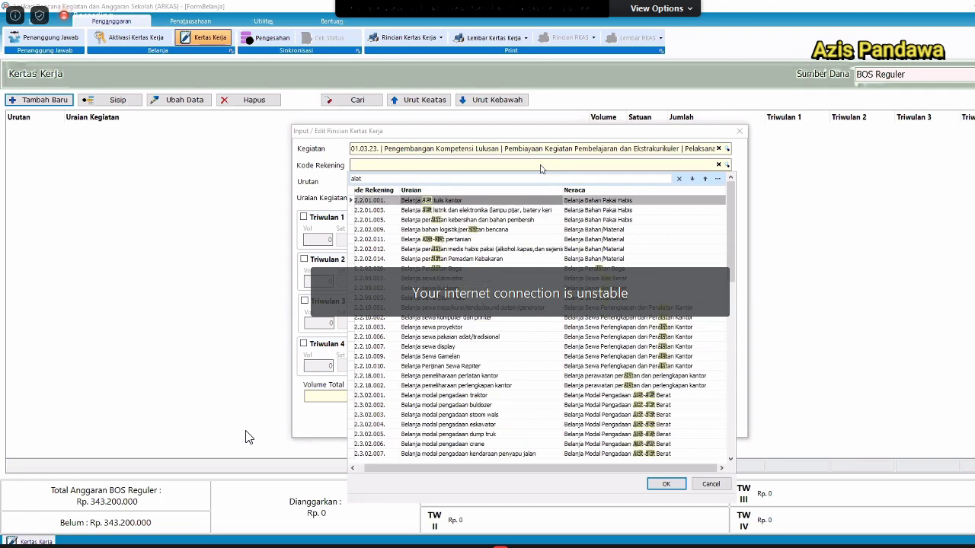
pyautogui.write(' tuli')
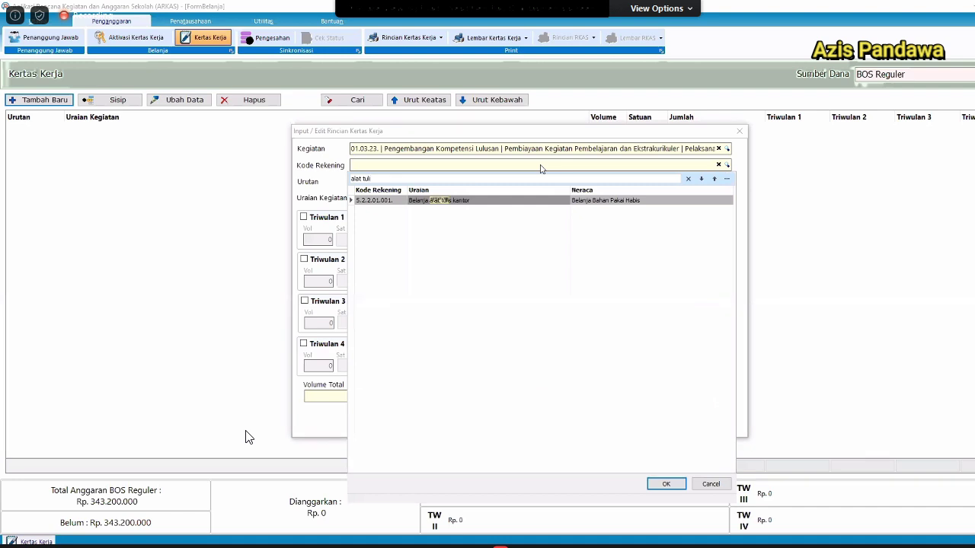
pyautogui.hotkey('ctrl', 'a')
pyautogui.write('atk')
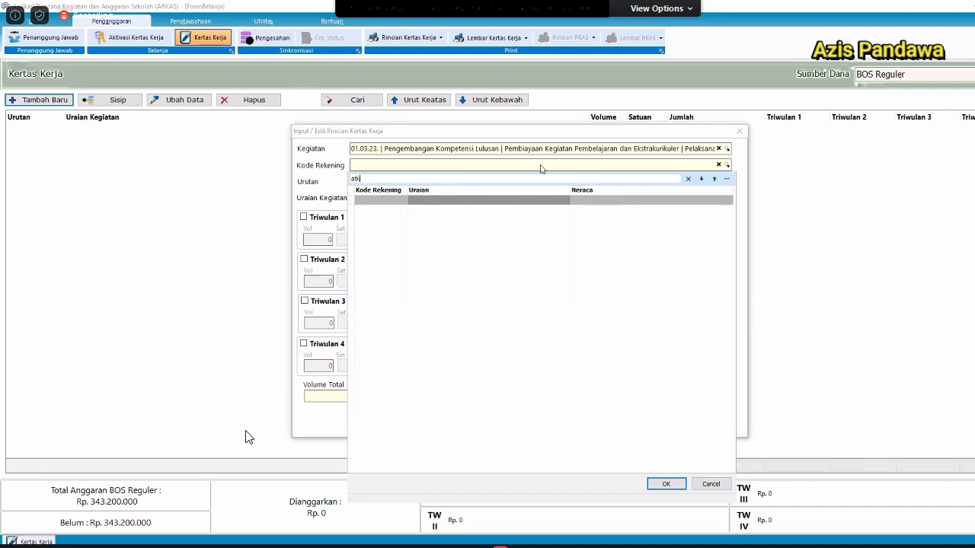
pyautogui.press('BackSpace')
pyautogui.press('BackSpace')
pyautogui.press('BackSpace')
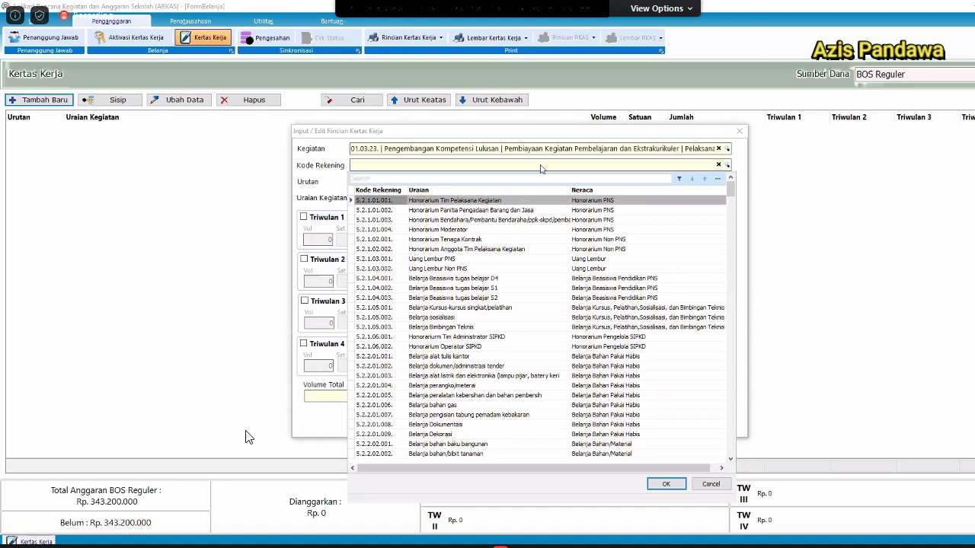
pyautogui.write('alat t')
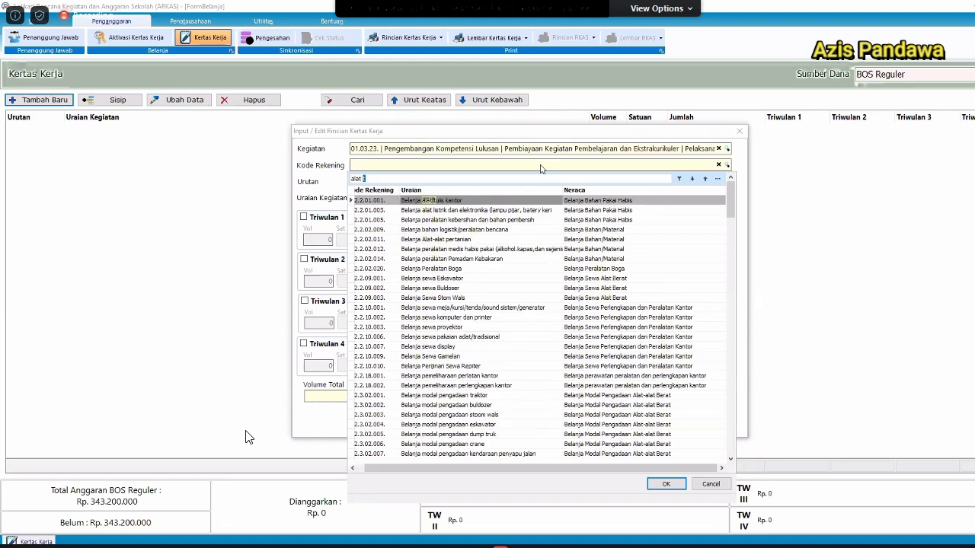
pyautogui.press('Return')
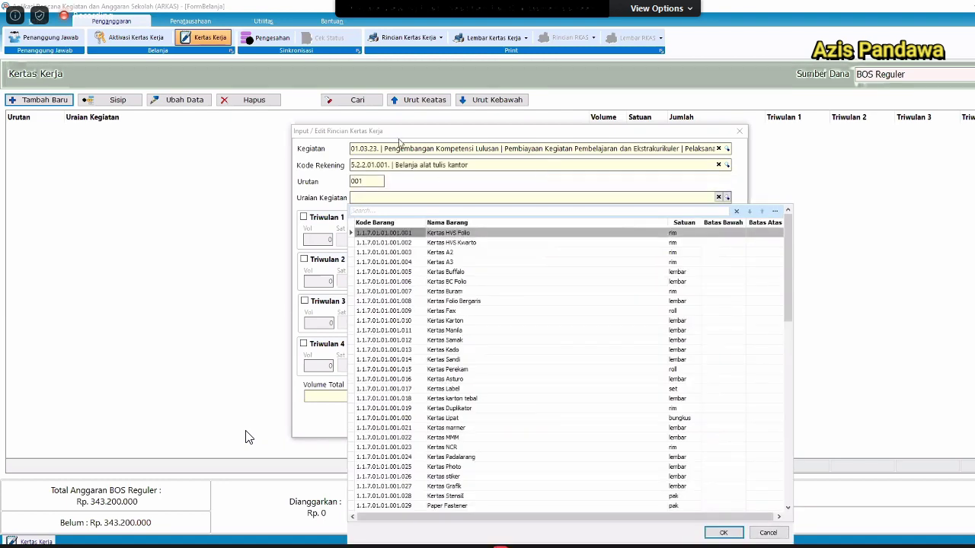
# Close the paper item list without picking Kertas A3 or any other item.
pyautogui.click(479, 262)
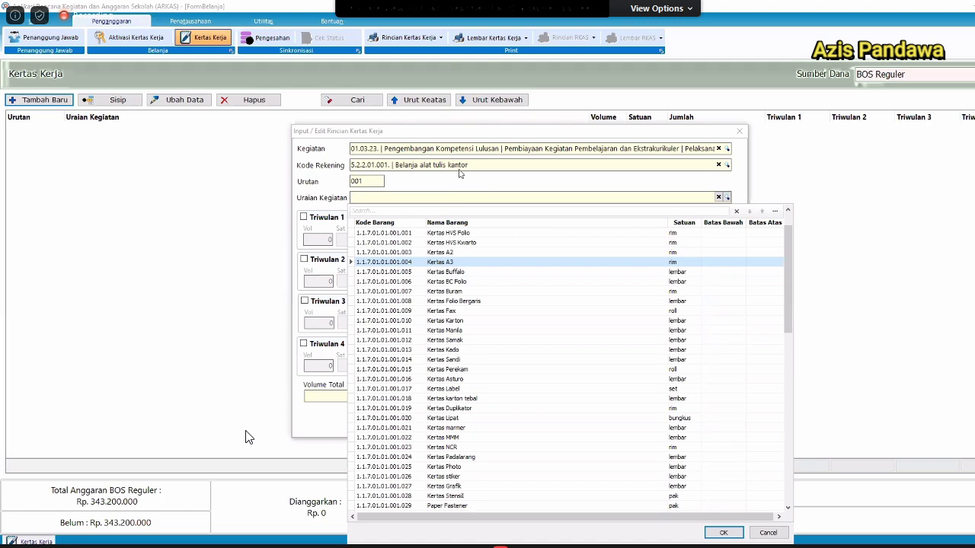
pyautogui.click(482, 162)
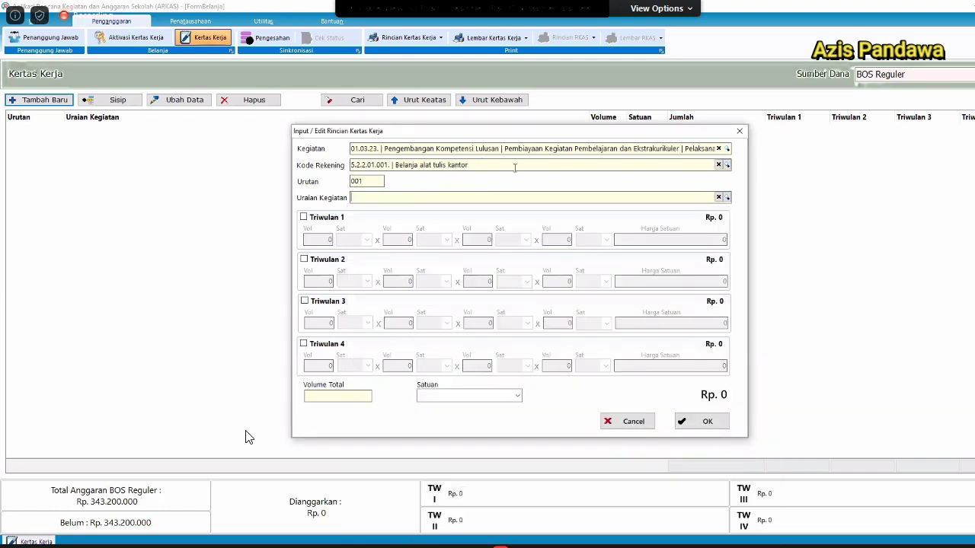
# Switch the account, after briefly trying Belanja Peralatan Boga, to 5.2.2.19.002 Belanja Jasa Konsultan Pengawas.
pyautogui.click(514, 169)
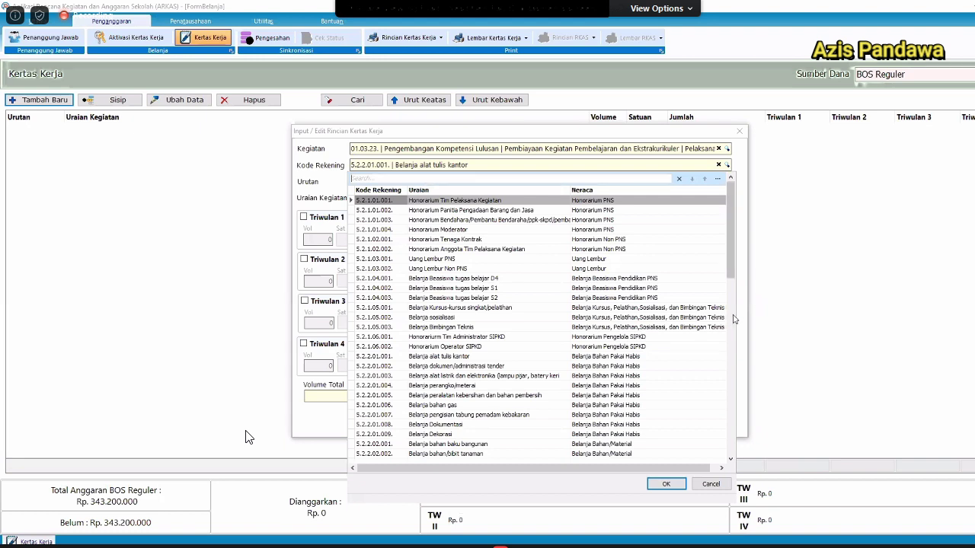
pyautogui.scroll(-3, 733, 319)
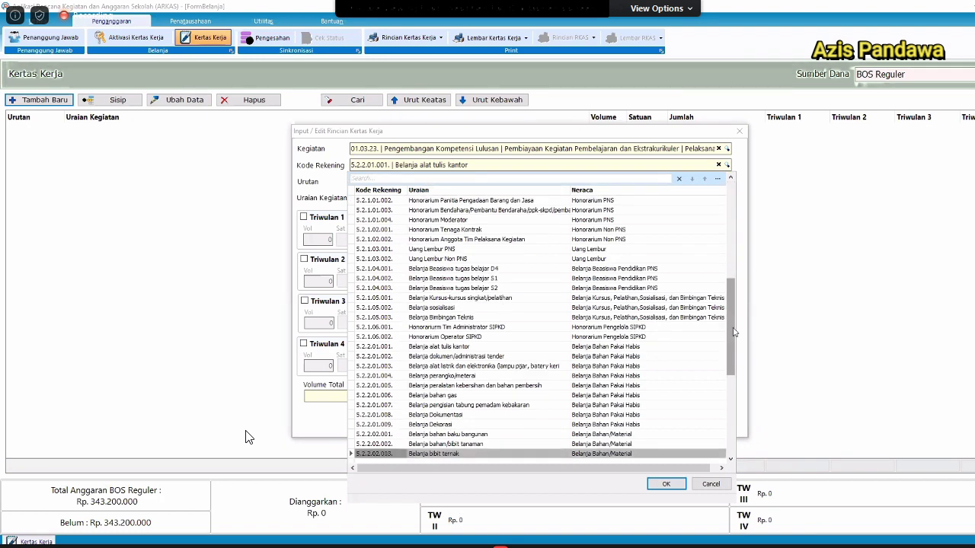
pyautogui.moveTo(734, 369); pyautogui.dragTo(737, 417)
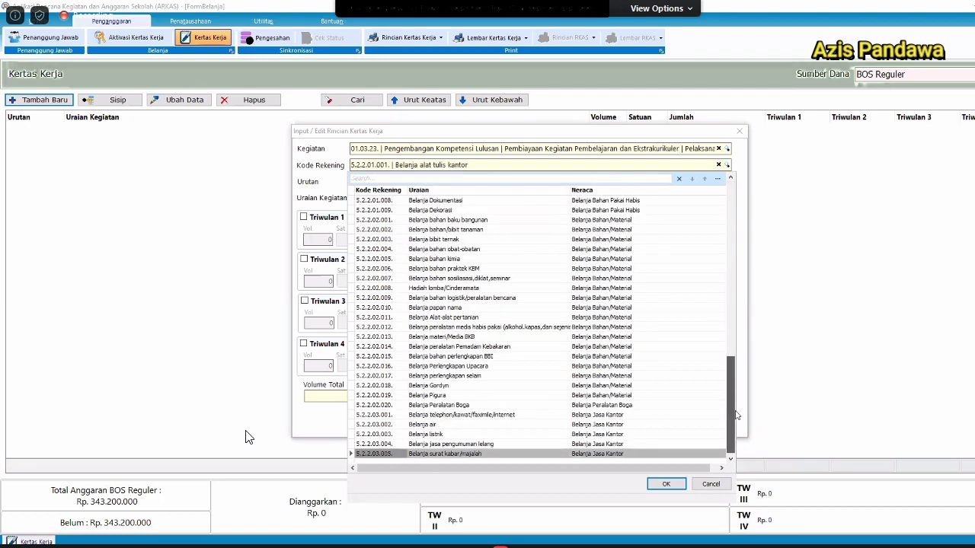
pyautogui.click(537, 412)
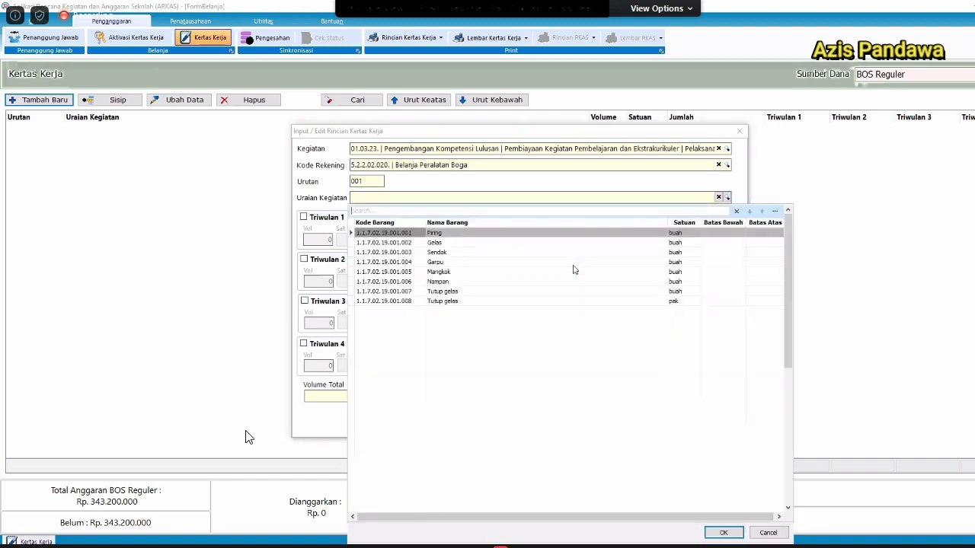
pyautogui.press('Escape')
pyautogui.click(728, 166)
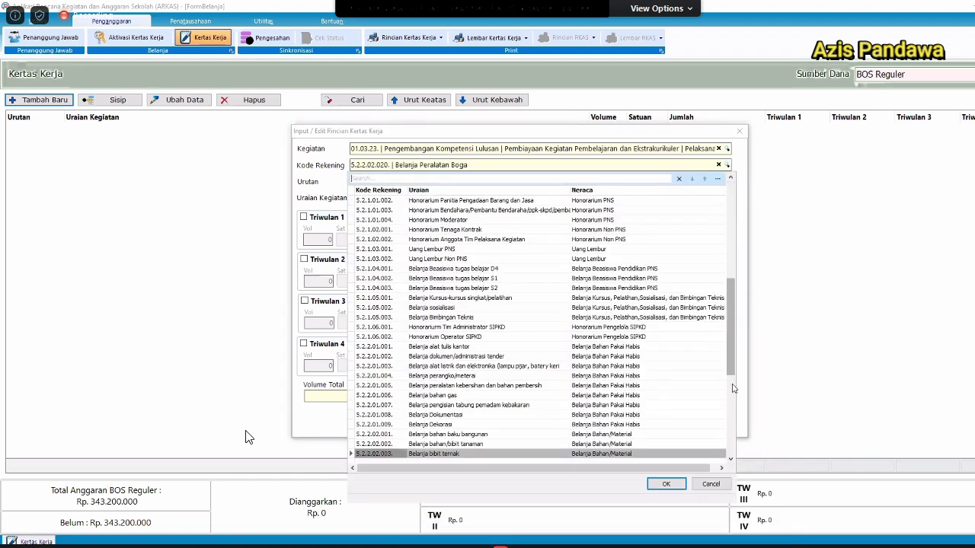
pyautogui.click(734, 438)
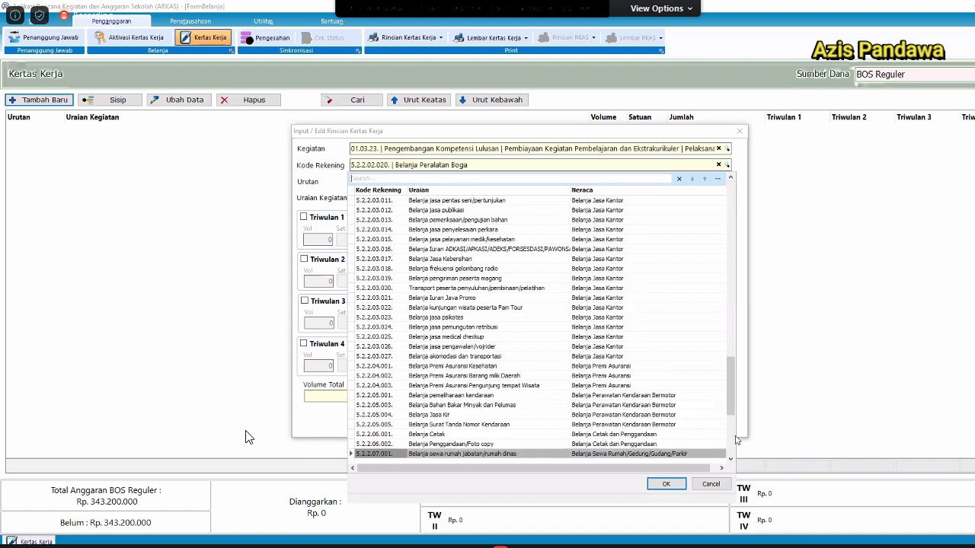
pyautogui.click(728, 447)
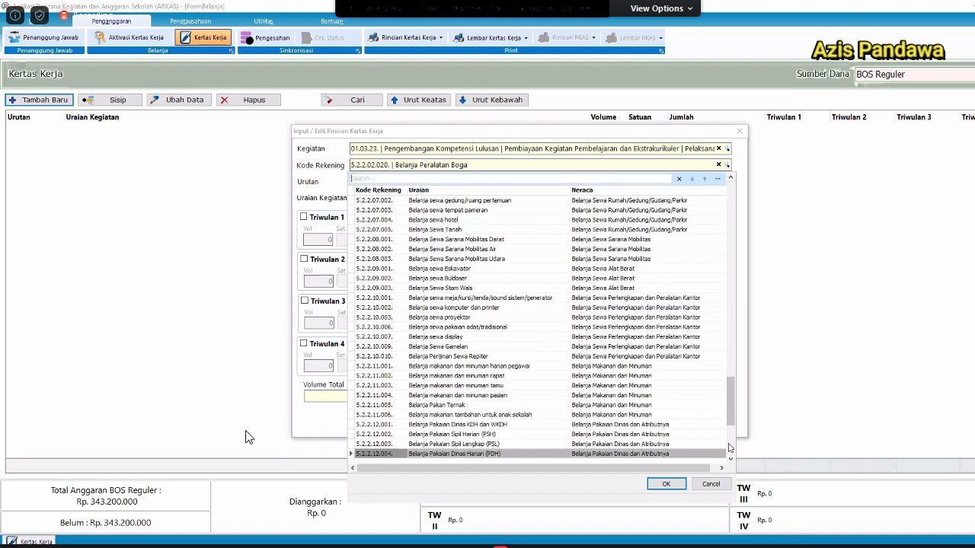
pyautogui.click(728, 448)
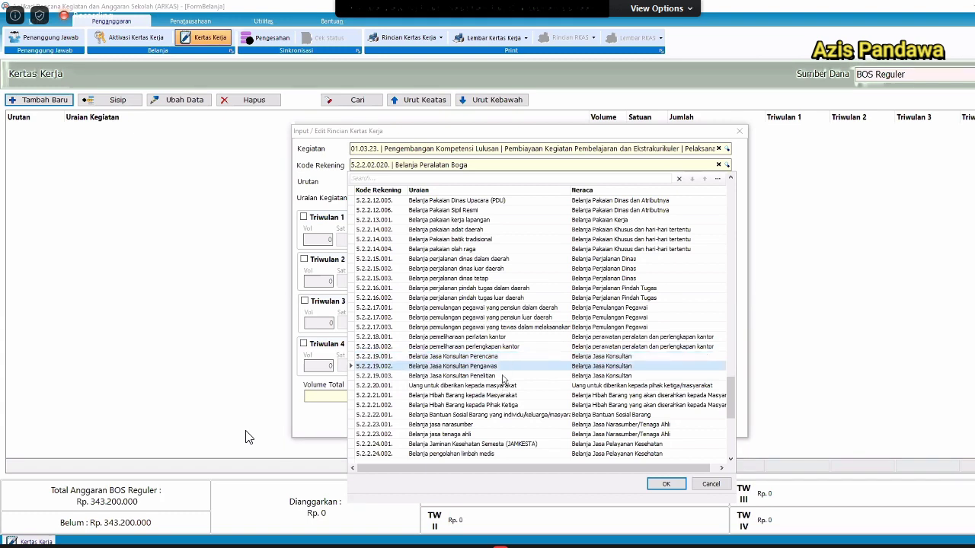
pyautogui.click(504, 365)
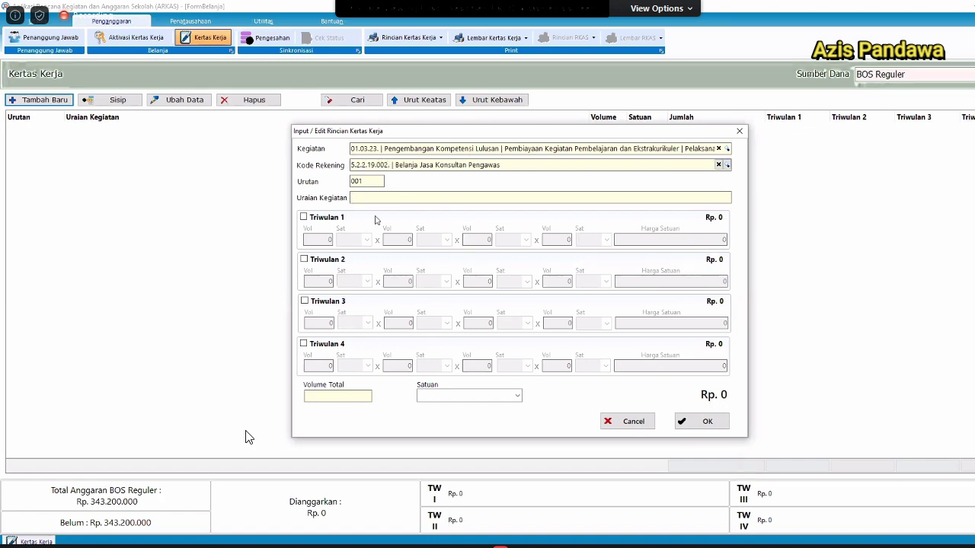
# Enter 'Pengawas Andi' as the activity description.
pyautogui.write('asd')
pyautogui.hotkey('ctrl', 'a')
pyautogui.write('D')
pyautogui.press('BackSpace')
pyautogui.press('BackSpace')
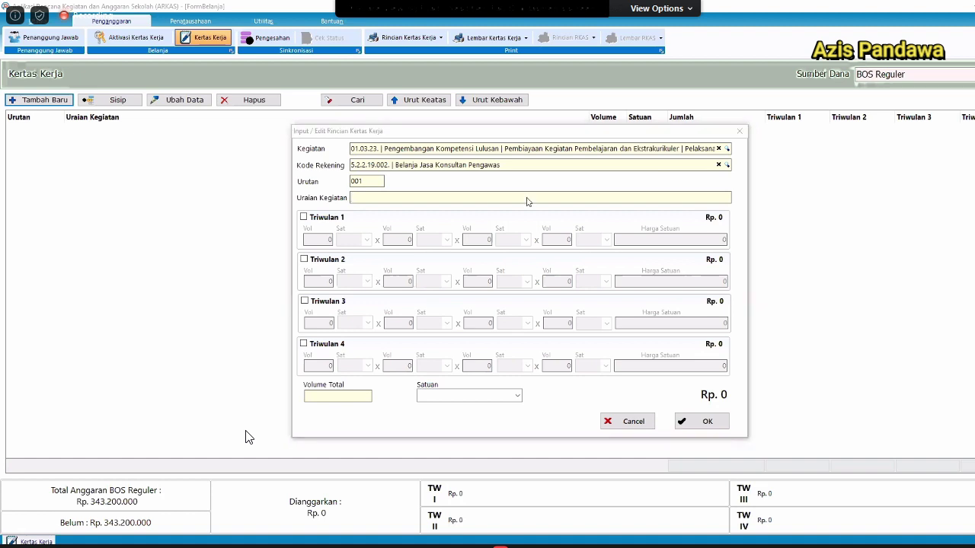
pyautogui.click(426, 198)
pyautogui.write('Ho')
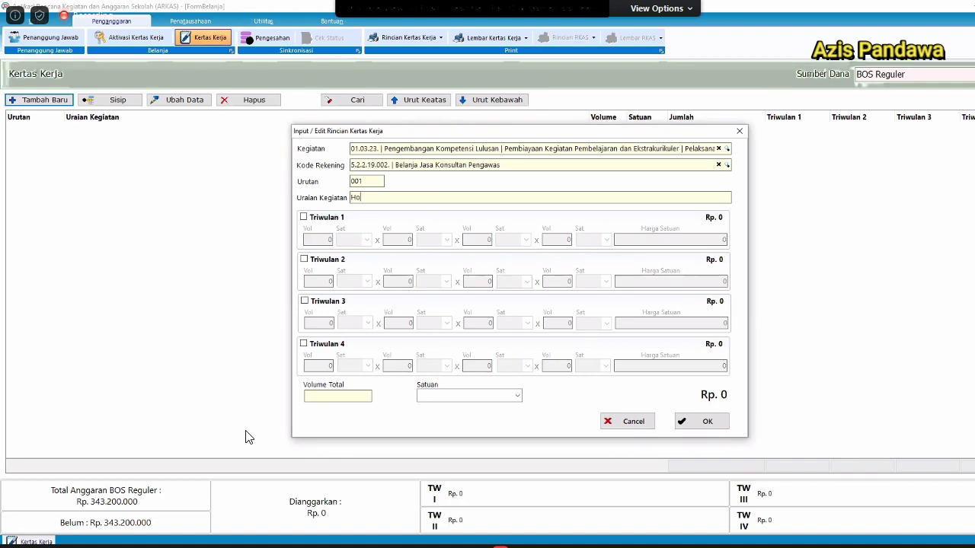
pyautogui.write('nor Pengawas Andi')
pyautogui.hotkey('ctrl', 'a')
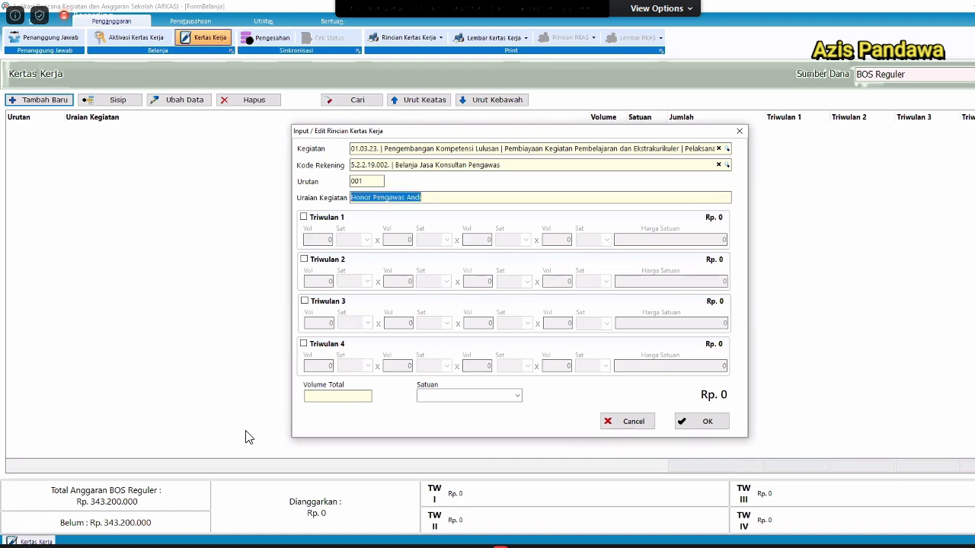
pyautogui.write('Andi')
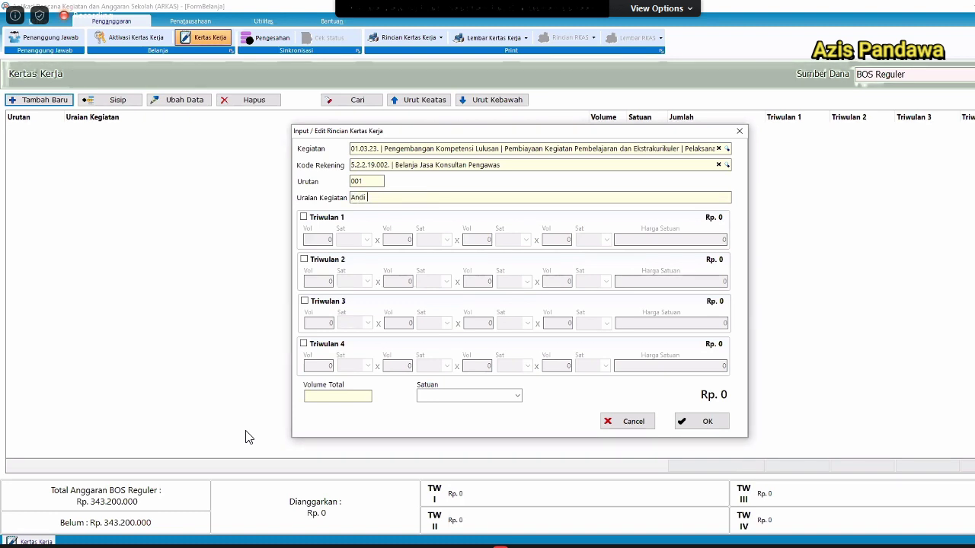
pyautogui.press('BackSpace')
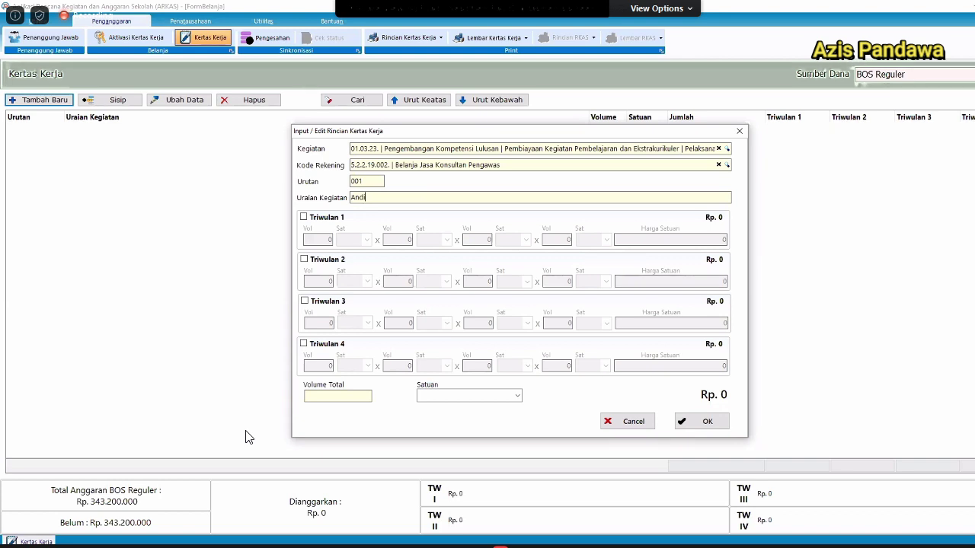
pyautogui.hotkey('ctrl', 'a')
pyautogui.press('BackSpace')
pyautogui.write('Andi Pe')
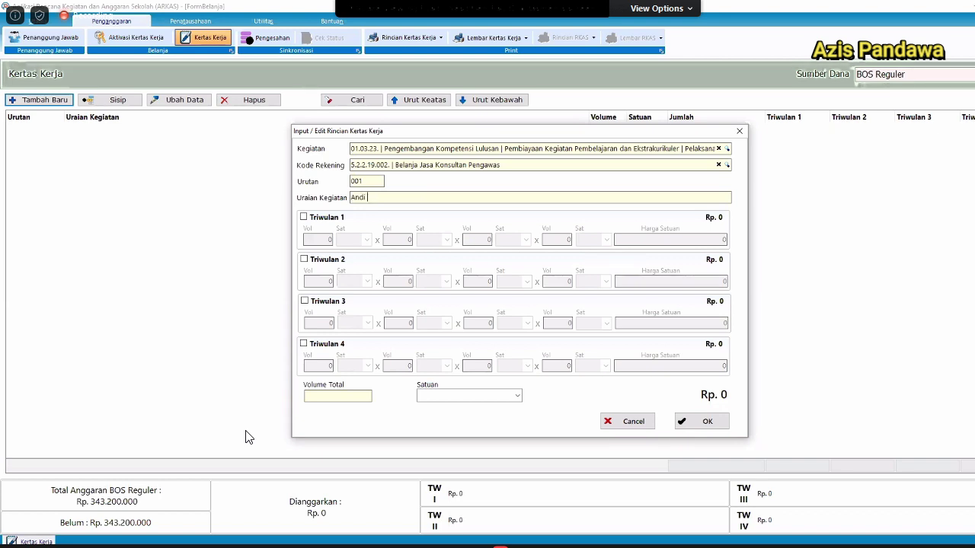
pyautogui.press('BackSpace')
pyautogui.press('BackSpace')
pyautogui.press('BackSpace')
pyautogui.write('Penga')
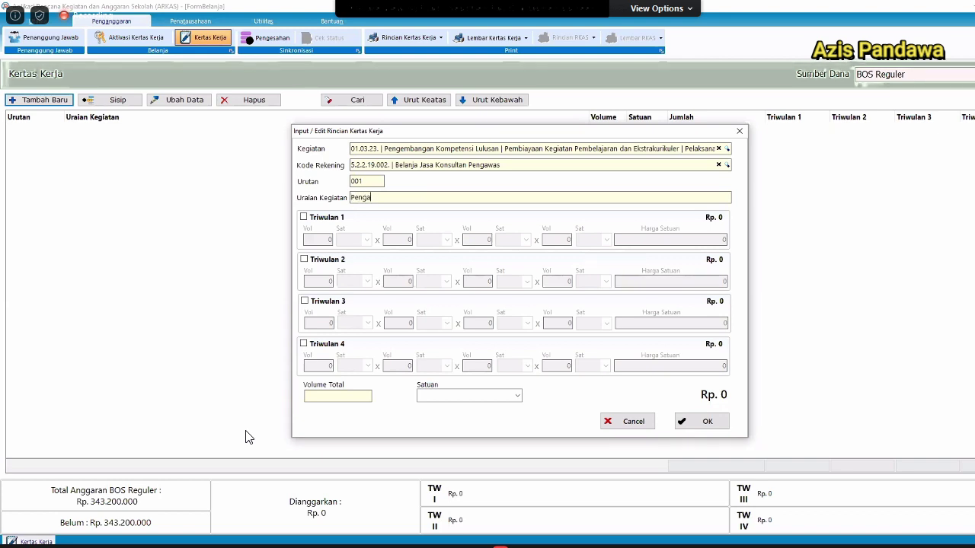
pyautogui.write('was Andi')
# Budget Triwulan 1 with volume 1 Orang at a unit price of Rp 500.000.
pyautogui.click(327, 218)
pyautogui.click(319, 239)
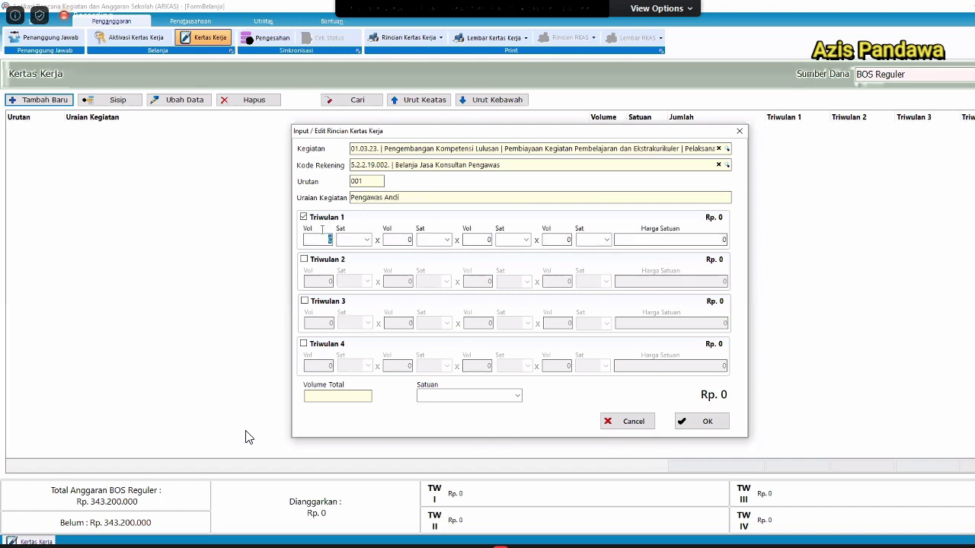
pyautogui.write('1')
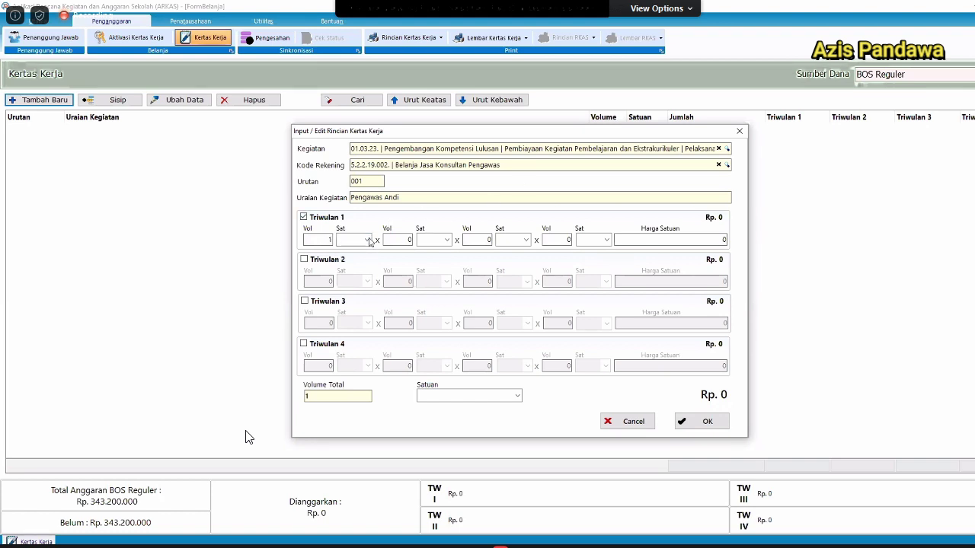
pyautogui.click(356, 240)
pyautogui.click(354, 252)
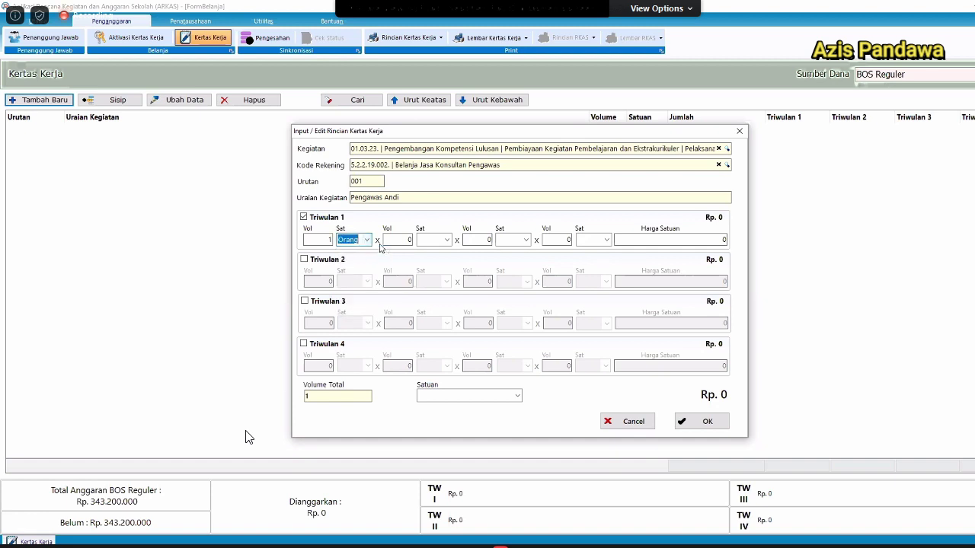
pyautogui.click(673, 245)
pyautogui.write('500000')
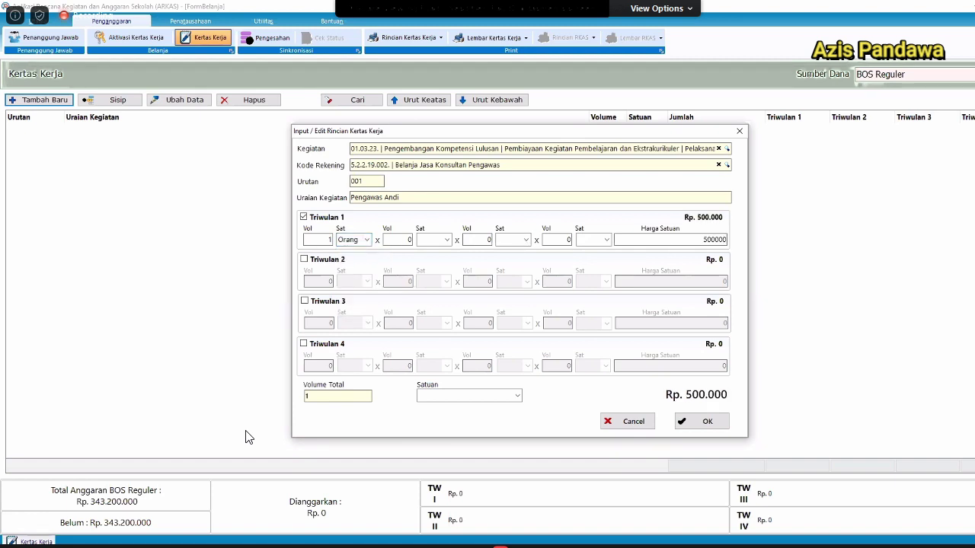
pyautogui.press('Tab')
# Set the unit of measure to 'Orang Kegiatan' and save the Pengawas Andi entry.
pyautogui.click(466, 392)
pyautogui.write('Orang')
pyautogui.press('Tab')
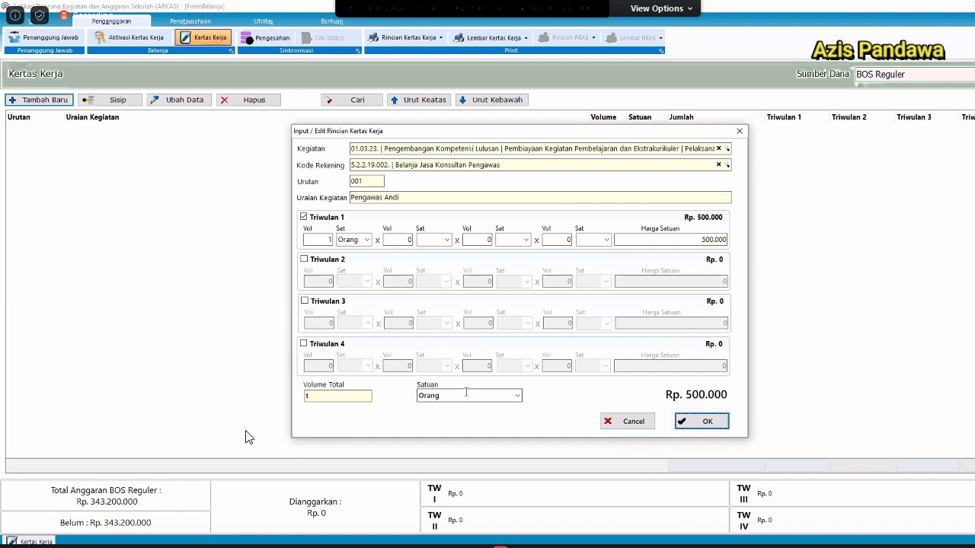
pyautogui.hotkey('shift', 'Tab')
pyautogui.write('Orang Kegiatan')
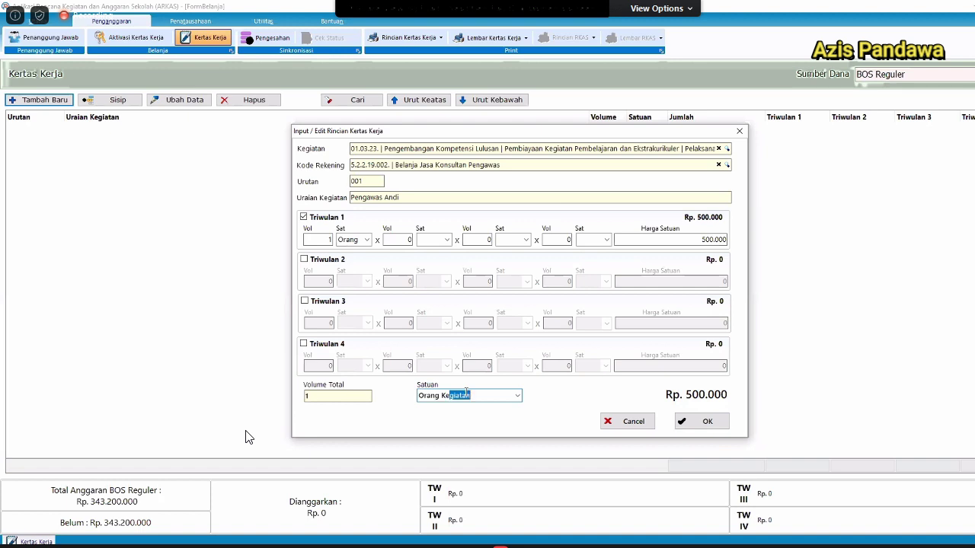
pyautogui.press('Tab')
pyautogui.press('Return')
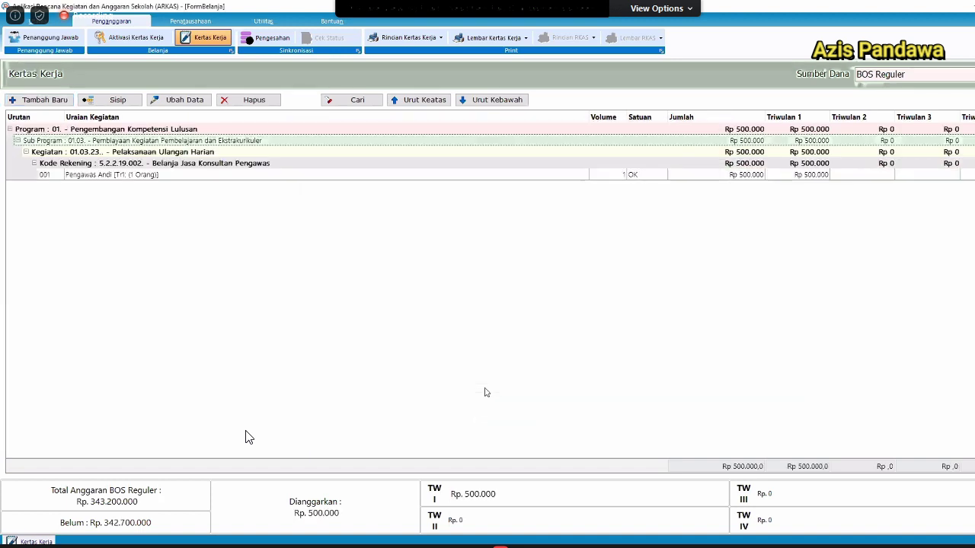
# Cancel a blank entry, then insert row 002 under Pengawas Andi using Sisip.
pyautogui.click(203, 175)
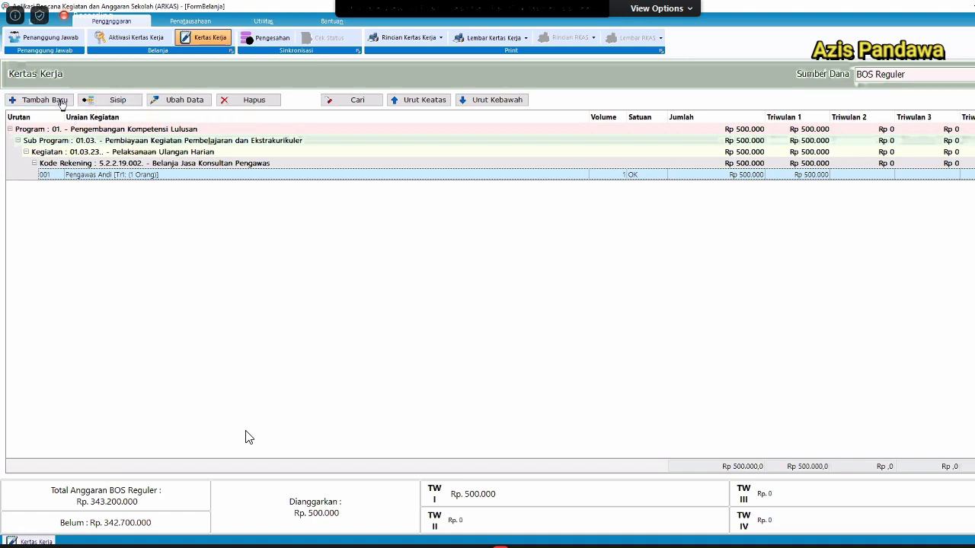
pyautogui.click(62, 101)
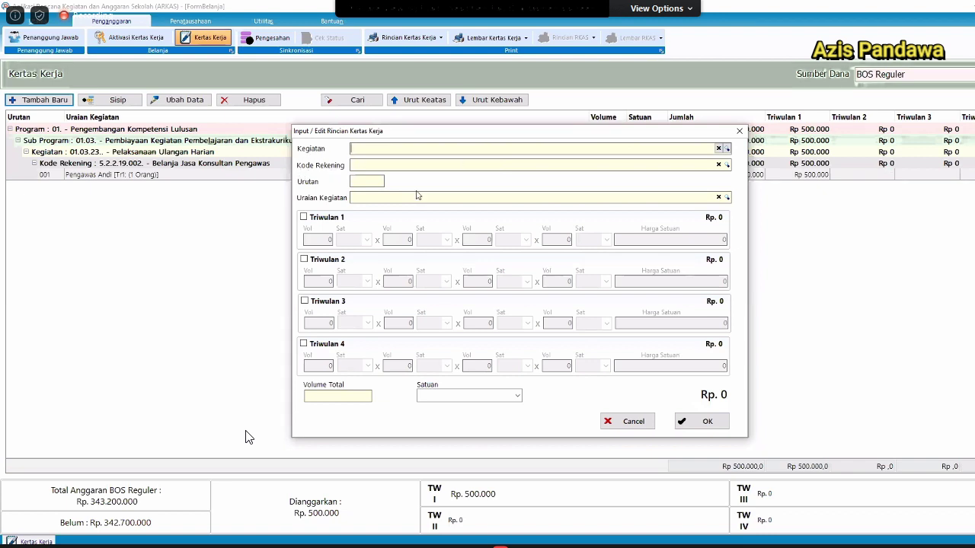
pyautogui.click(616, 426)
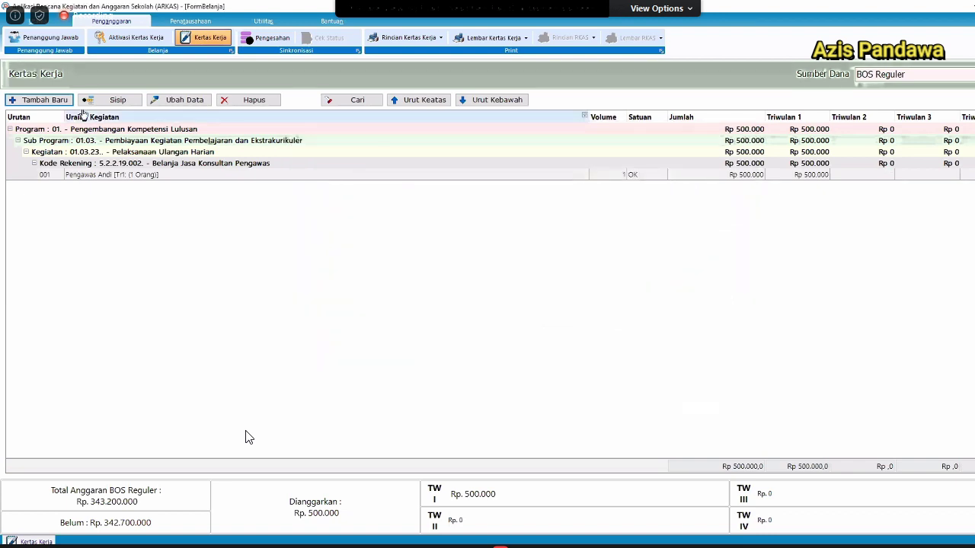
pyautogui.click(122, 175)
pyautogui.click(120, 101)
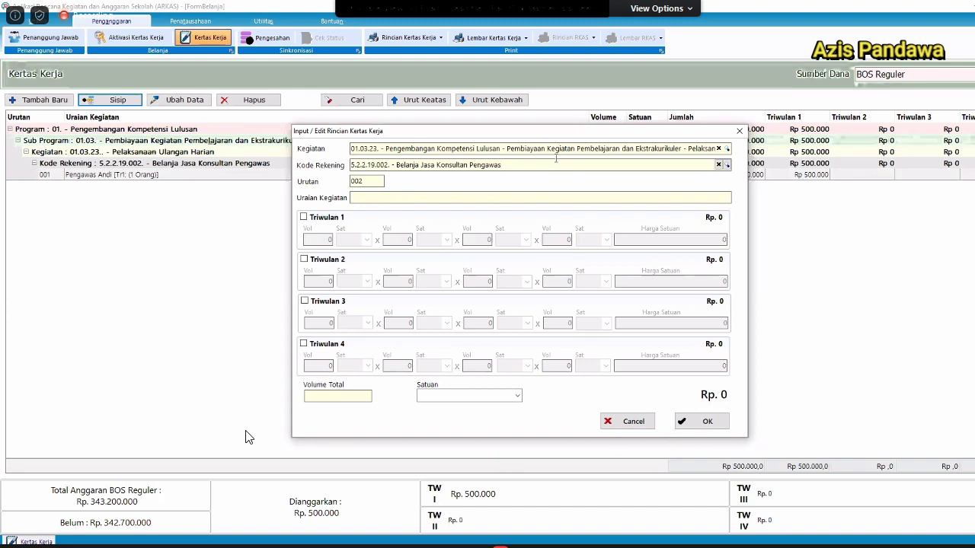
# Set the account to 5.2.2.01.001 Belanja alat tulis kantor and the item to Kertas Buram.
pyautogui.click(556, 160)
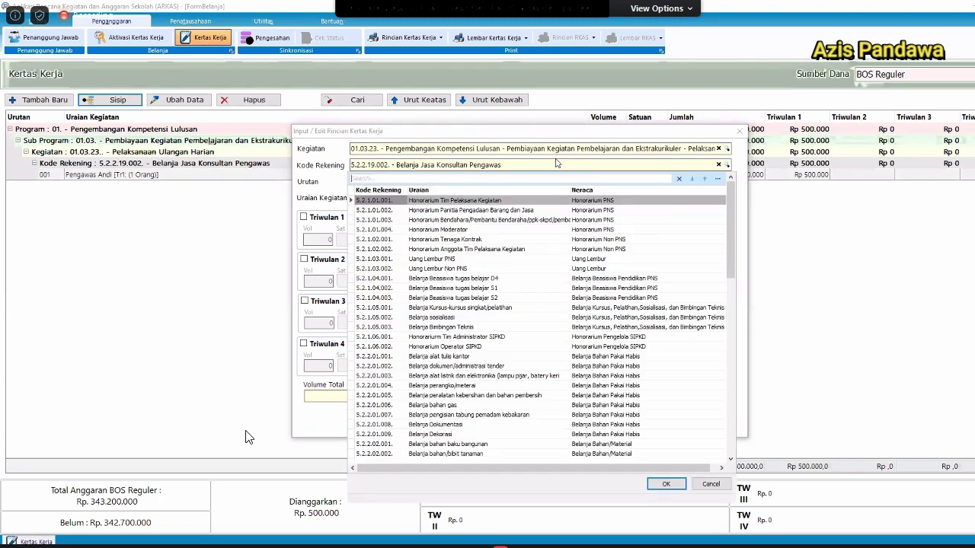
pyautogui.write('alat')
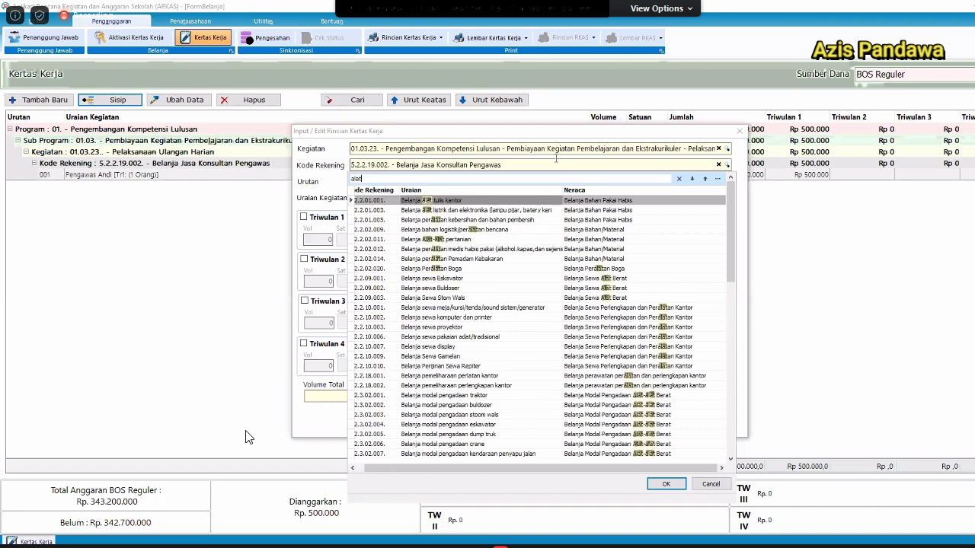
pyautogui.press('Return')
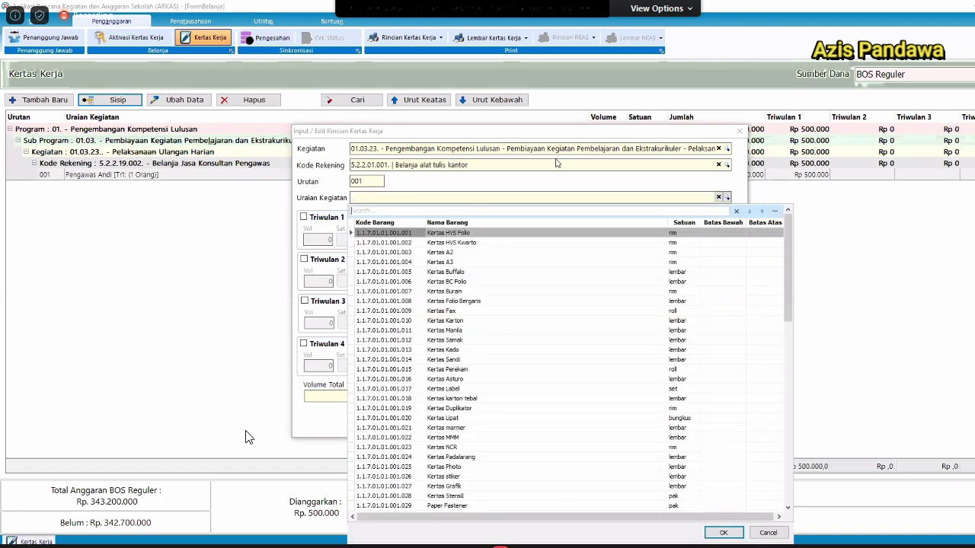
pyautogui.write('kertas bura')
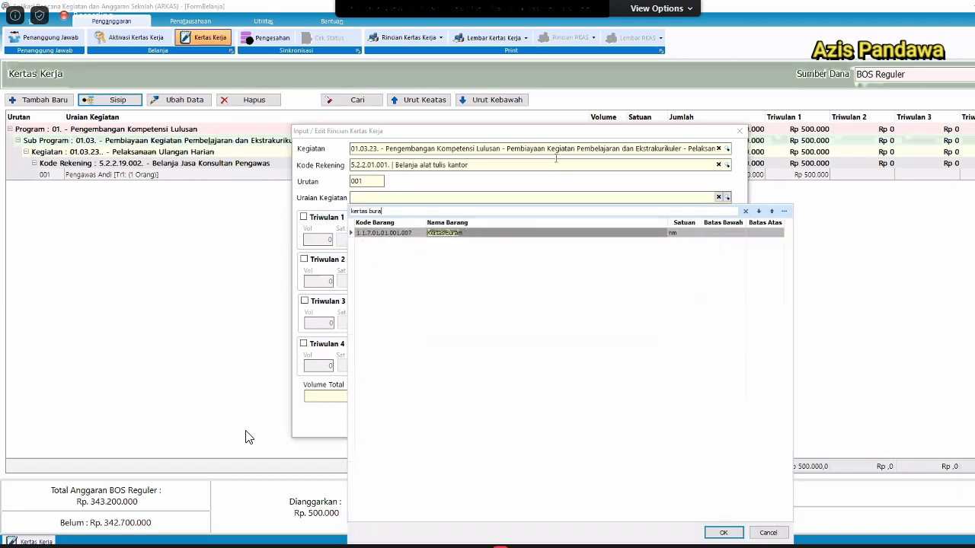
pyautogui.press('Return')
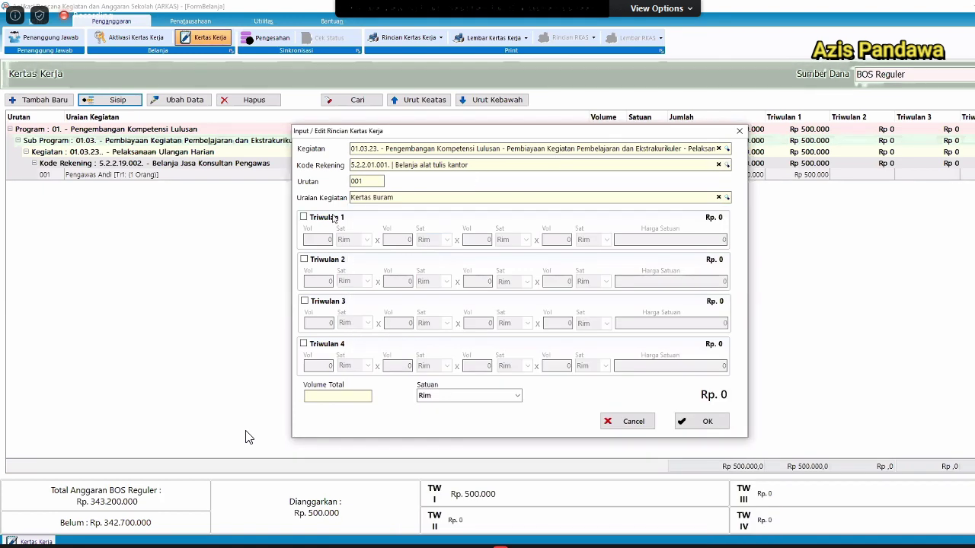
# Enable Triwulan 1–4 and enter a volume of 3 for each quarter.
pyautogui.click(333, 218)
pyautogui.click(320, 262)
pyautogui.click(323, 301)
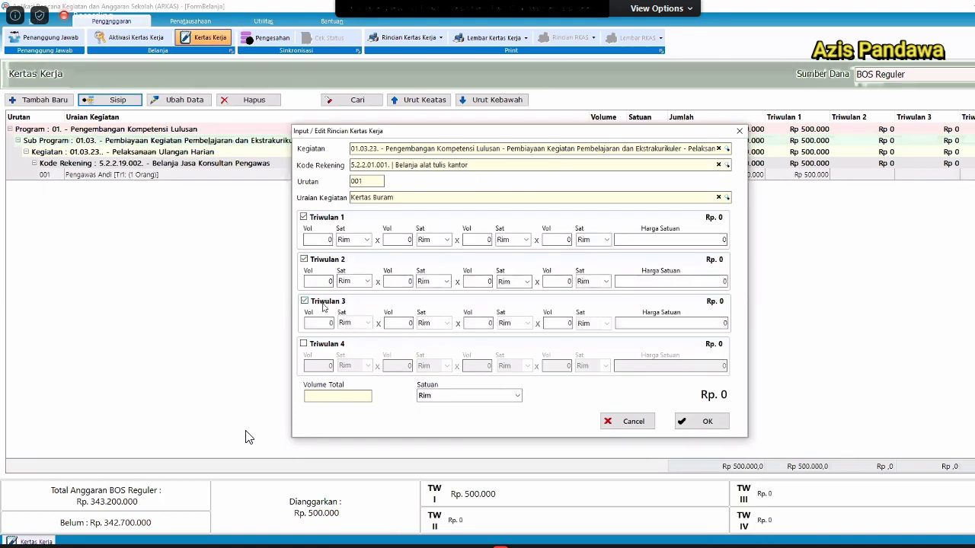
pyautogui.click(328, 344)
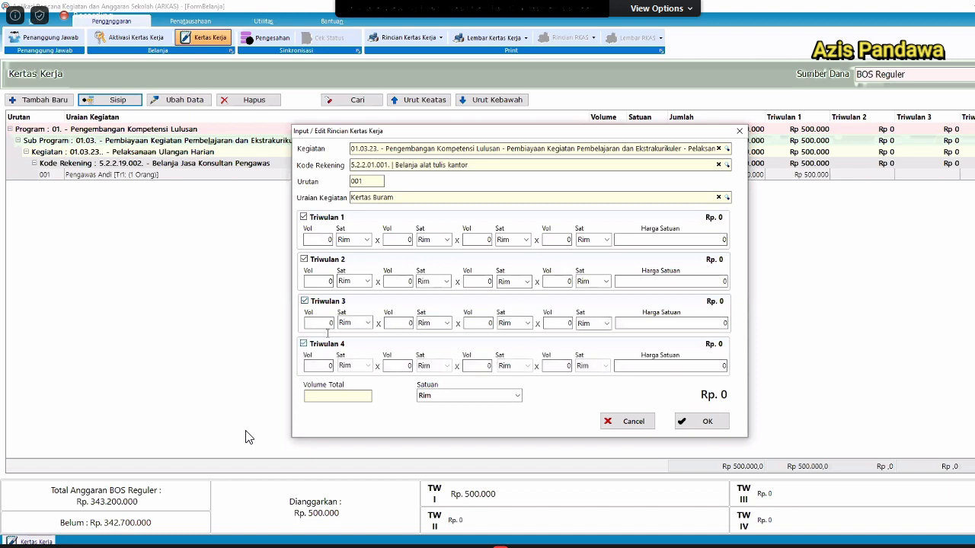
pyautogui.click(324, 241)
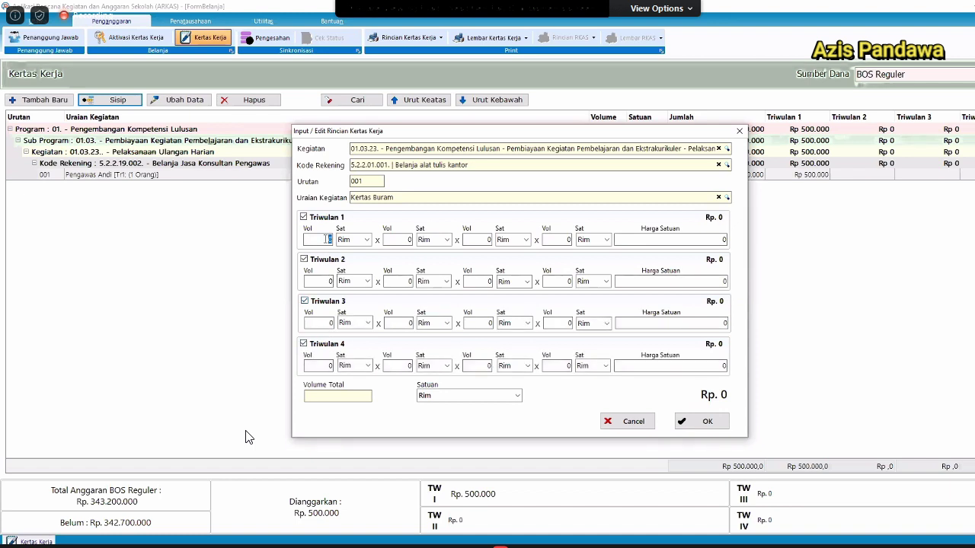
pyautogui.write('3')
pyautogui.click(323, 281)
pyautogui.write('3')
pyautogui.click(322, 371)
pyautogui.write('3')
# Give all four quarters a Rp 100.000 unit price and save the Kertas Buram row.
pyautogui.click(675, 242)
pyautogui.write('100000')
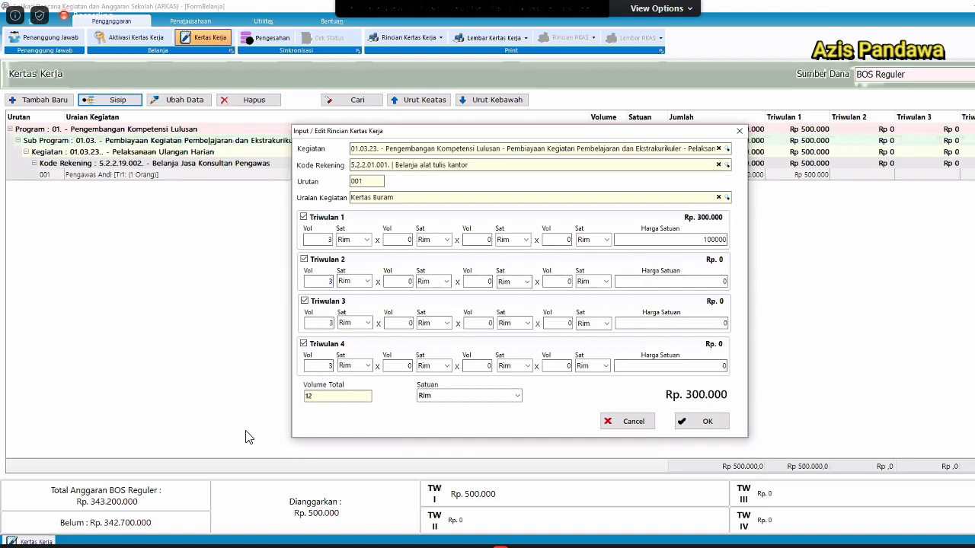
pyautogui.doubleClick(677, 239)
pyautogui.hotkey('ctrl', 'c')
pyautogui.click(691, 282)
pyautogui.hotkey('ctrl', 'v')
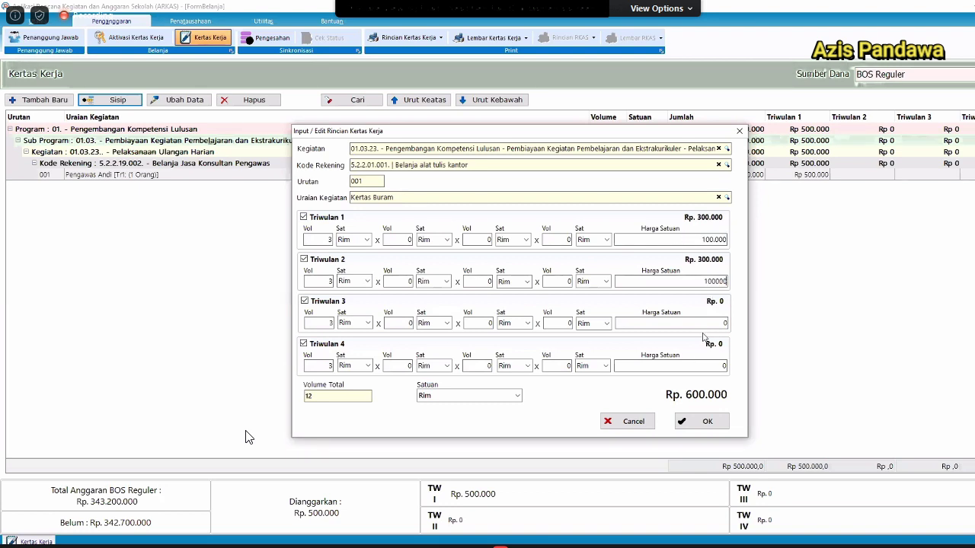
pyautogui.click(699, 323)
pyautogui.hotkey('ctrl', 'v')
pyautogui.click(695, 366)
pyautogui.hotkey('ctrl', 'v')
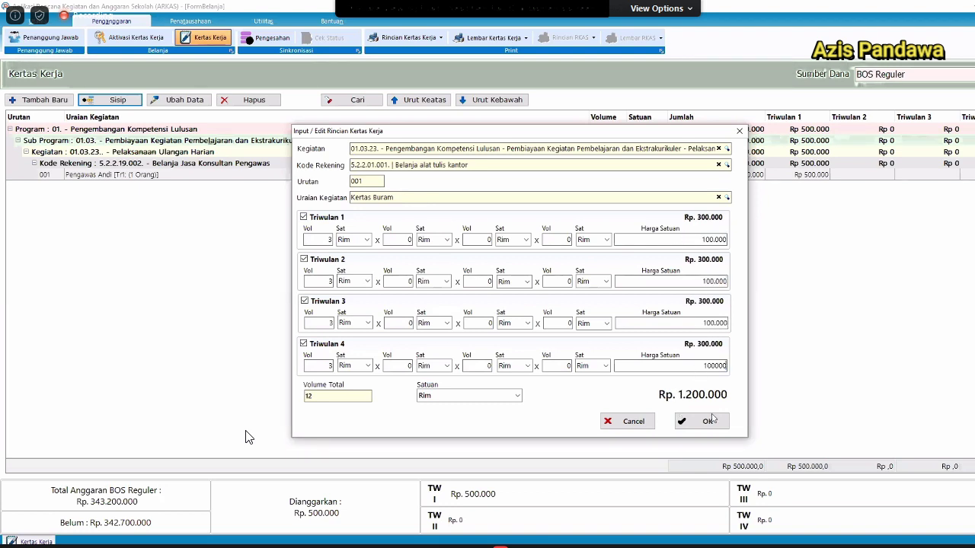
pyautogui.click(705, 419)
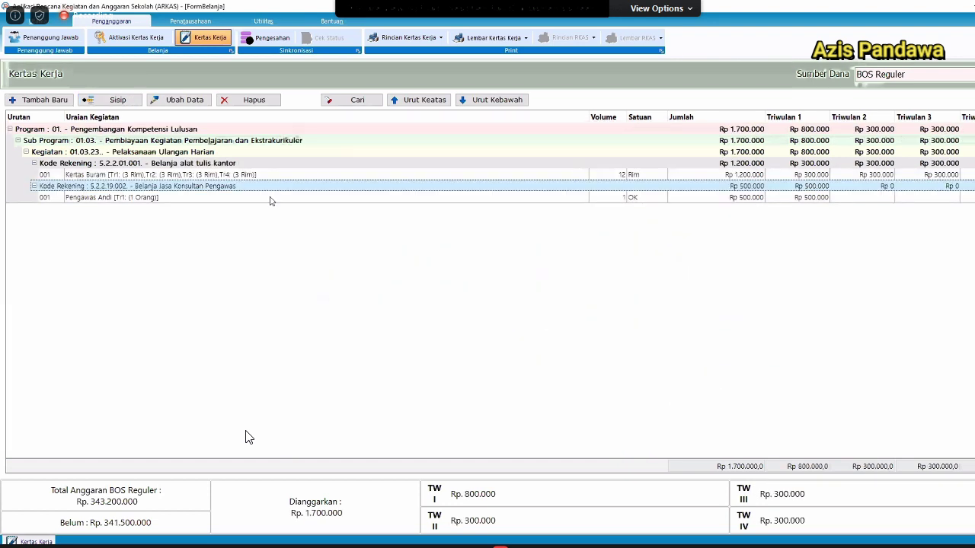
pyautogui.click(269, 176)
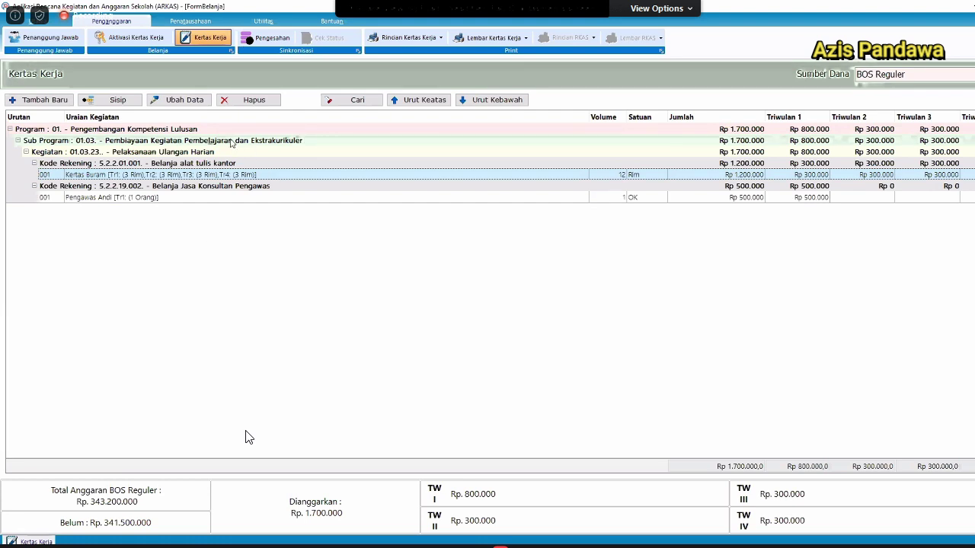
pyautogui.click(412, 86)
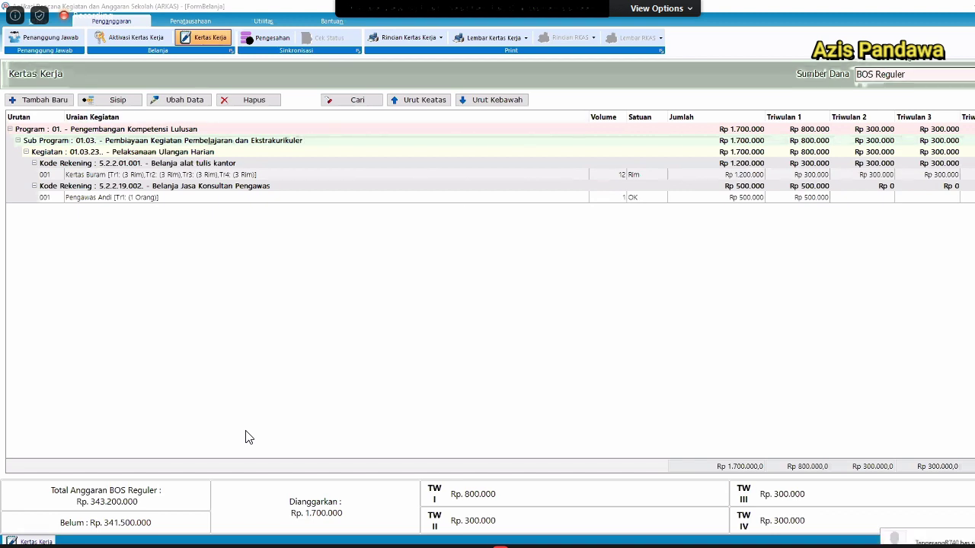
pyautogui.click(279, 198)
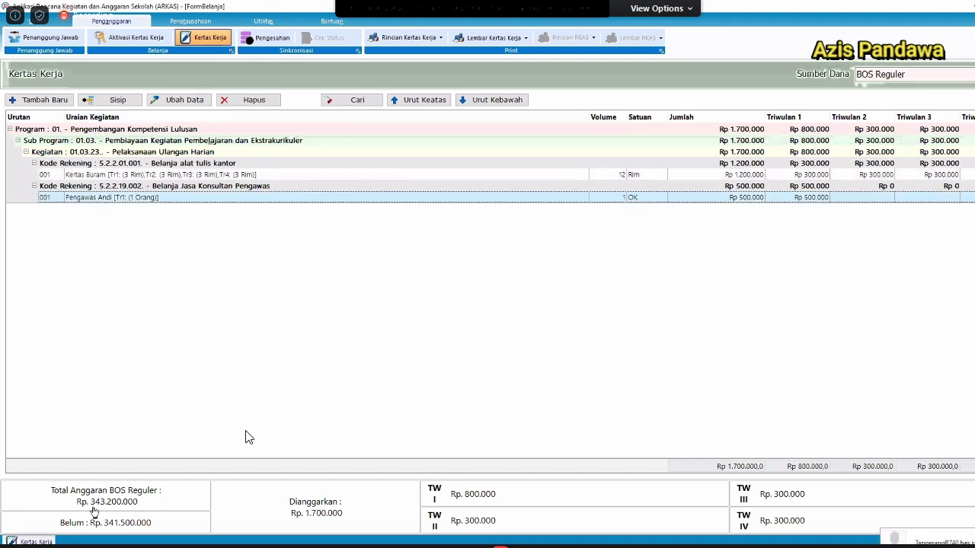
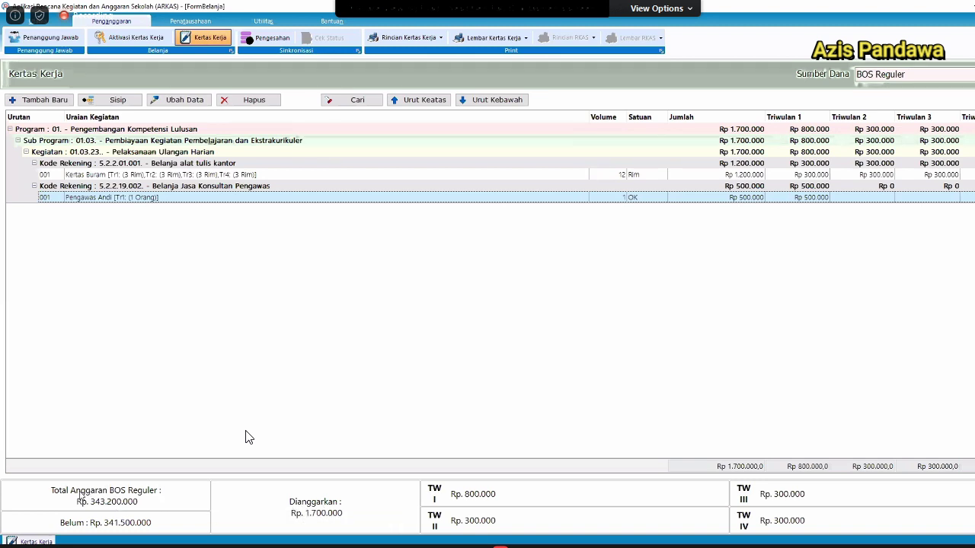
# Insert a new line item under the supervisor consultant entry, described 'Pengawas Alsx'.
pyautogui.moveTo(80, 495)
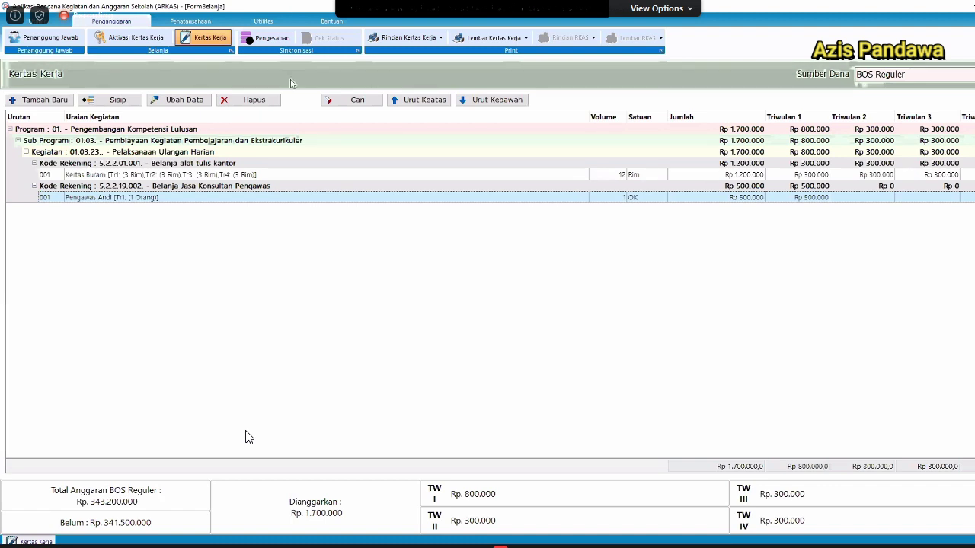
pyautogui.click(211, 174)
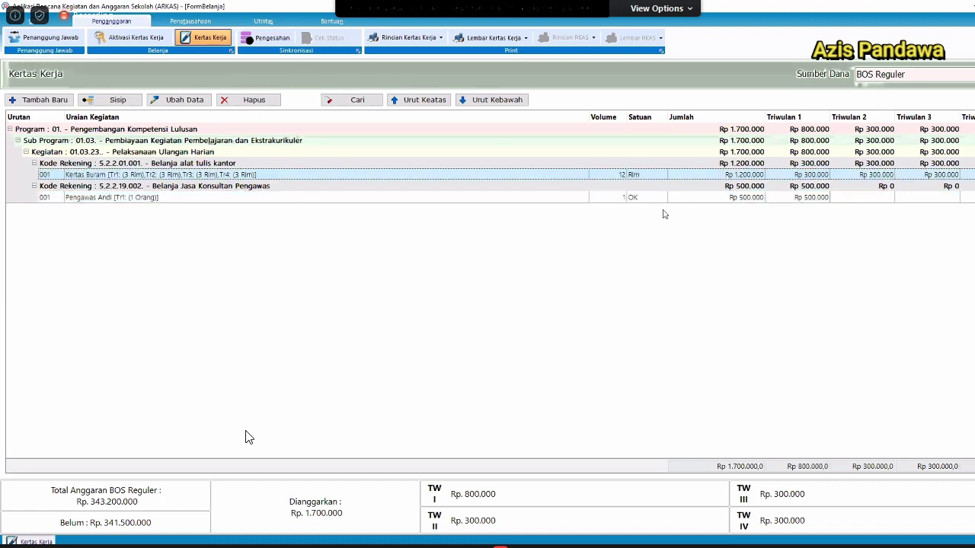
pyautogui.click(664, 197)
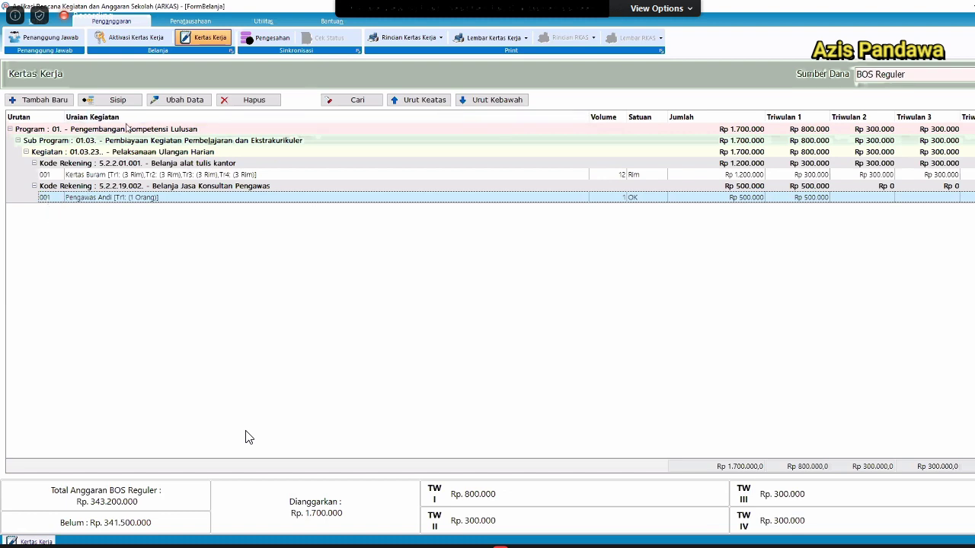
pyautogui.click(113, 100)
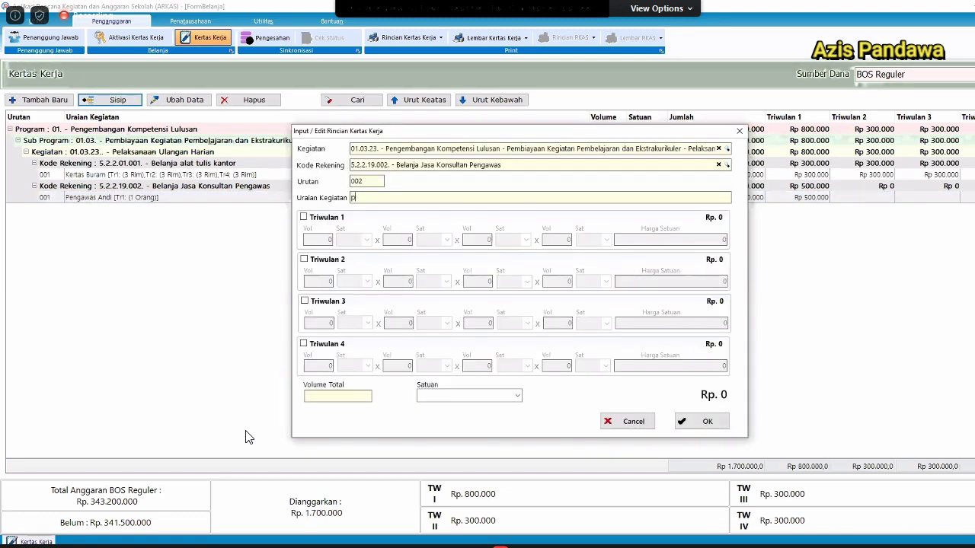
pyautogui.write('Pengaw')
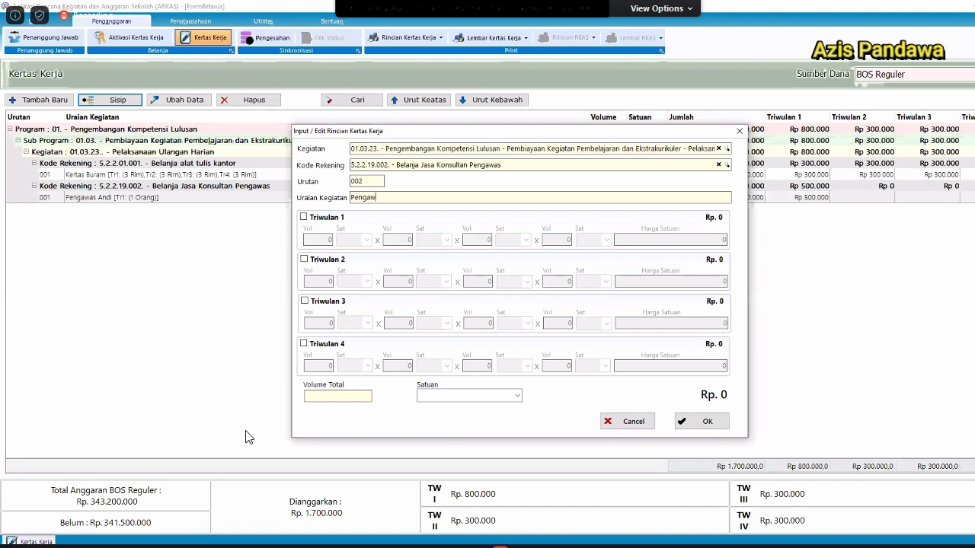
pyautogui.write('as Als')
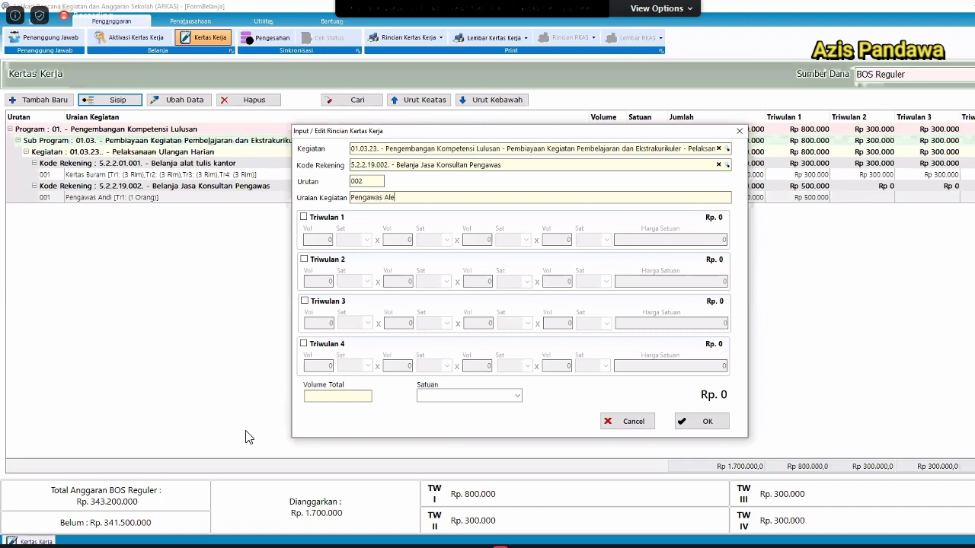
pyautogui.write('x')
# Budget Triwulan 4 at 1 Orang × Rp 500.000, with unit Orang Kegiatan, and save it.
pyautogui.click(326, 344)
pyautogui.click(319, 366)
pyautogui.write('1')
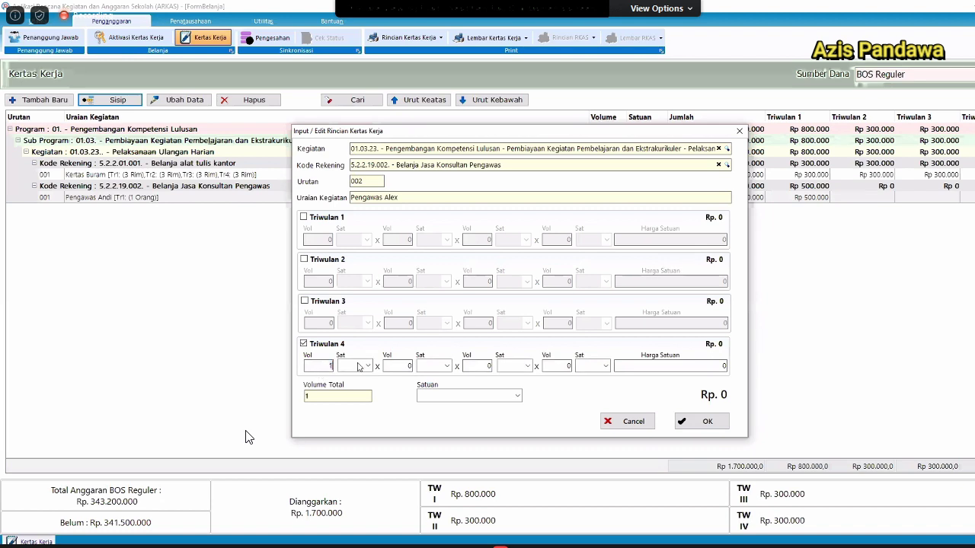
pyautogui.click(360, 367)
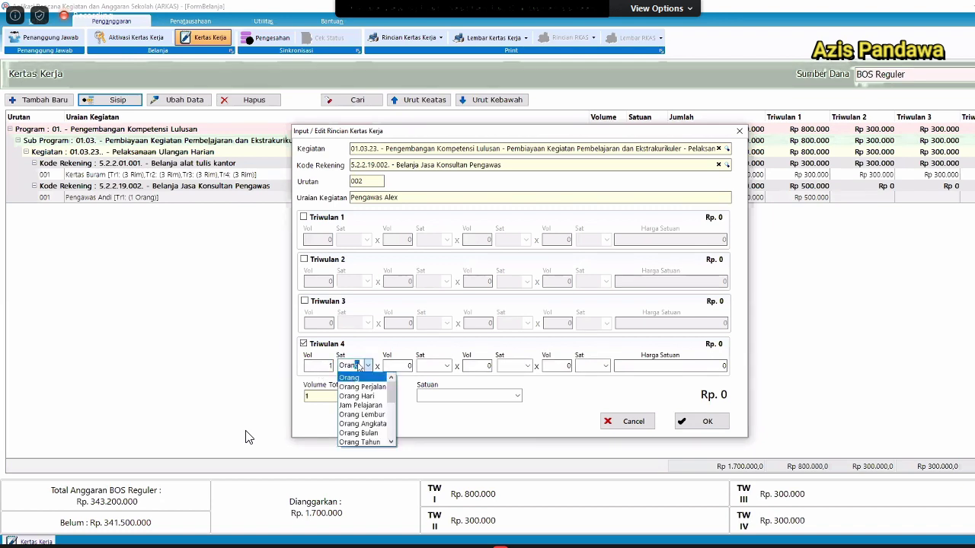
pyautogui.click(640, 364)
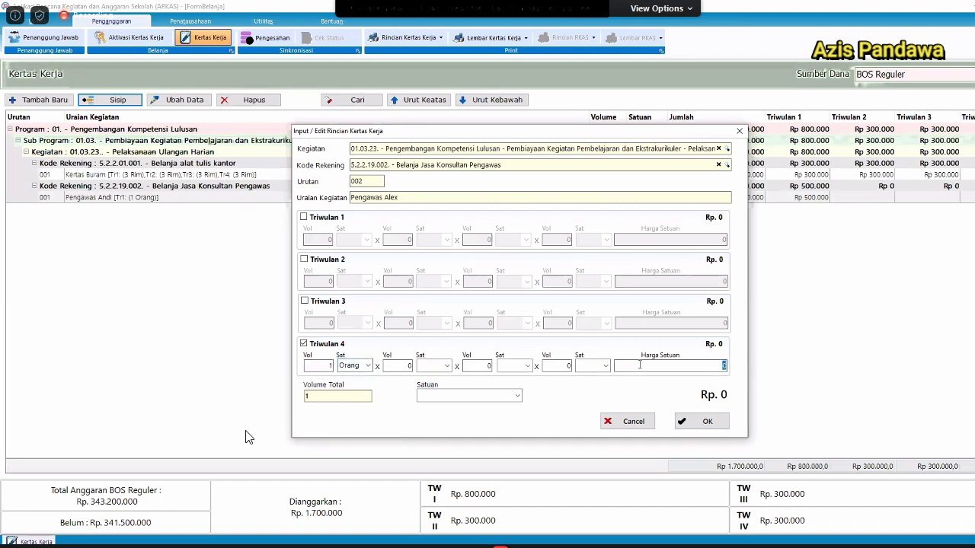
pyautogui.write('500000')
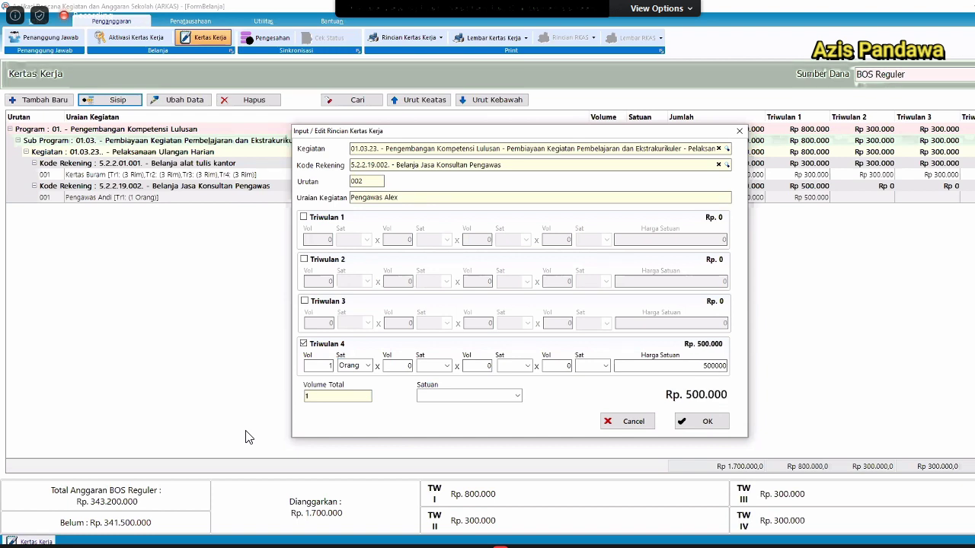
pyautogui.click(438, 401)
pyautogui.write('Orang ')
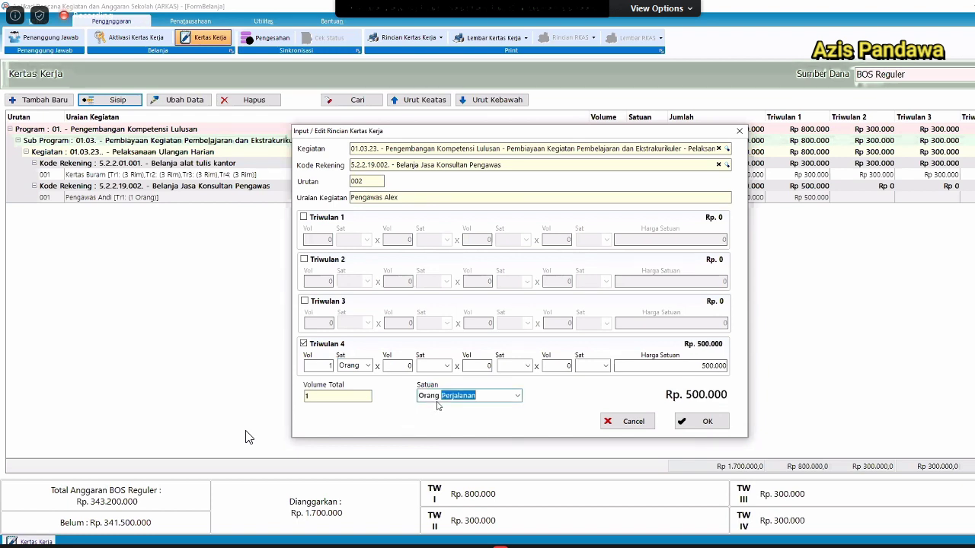
pyautogui.write('Kegiatan')
pyautogui.press('Tab')
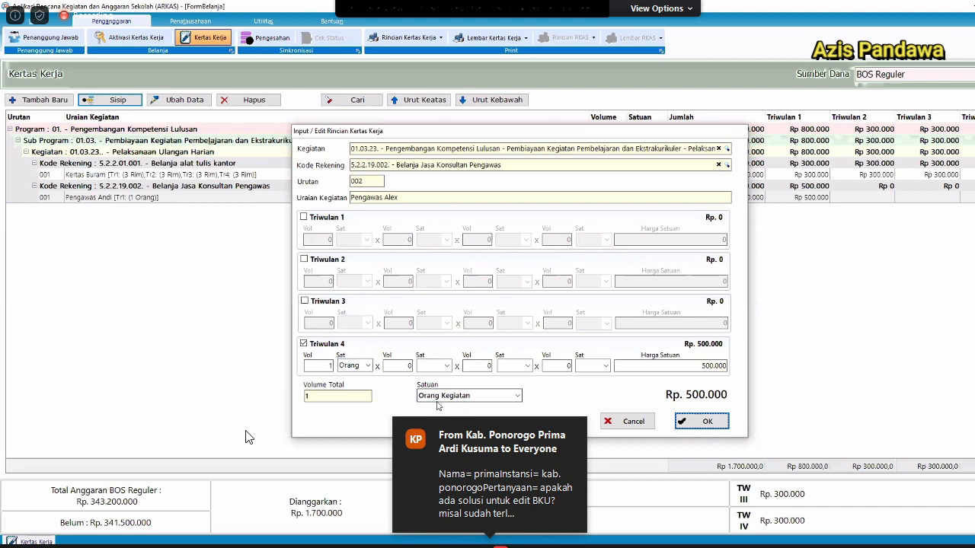
pyautogui.press('Return')
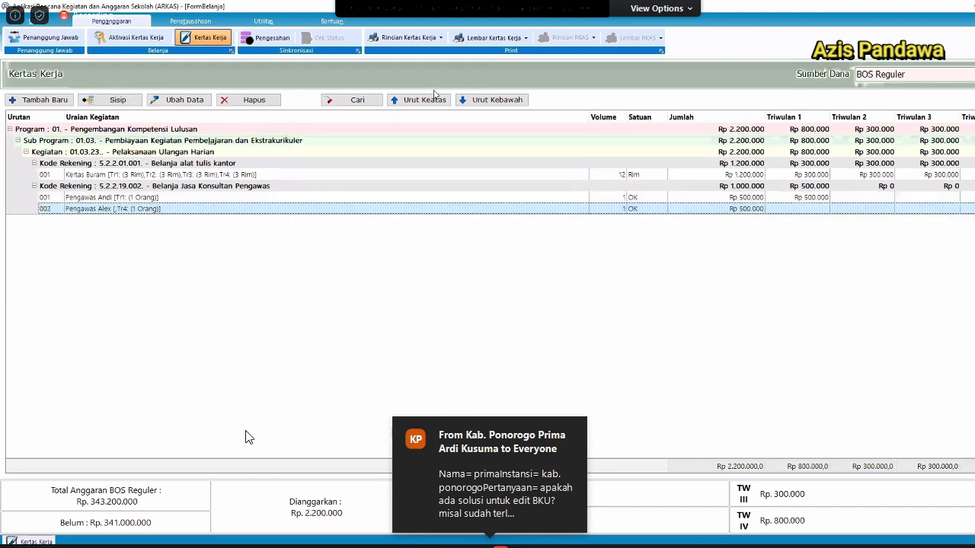
# Move the new supervisor item up and back down, then quit ARKAS via Keluar.
pyautogui.click(426, 99)
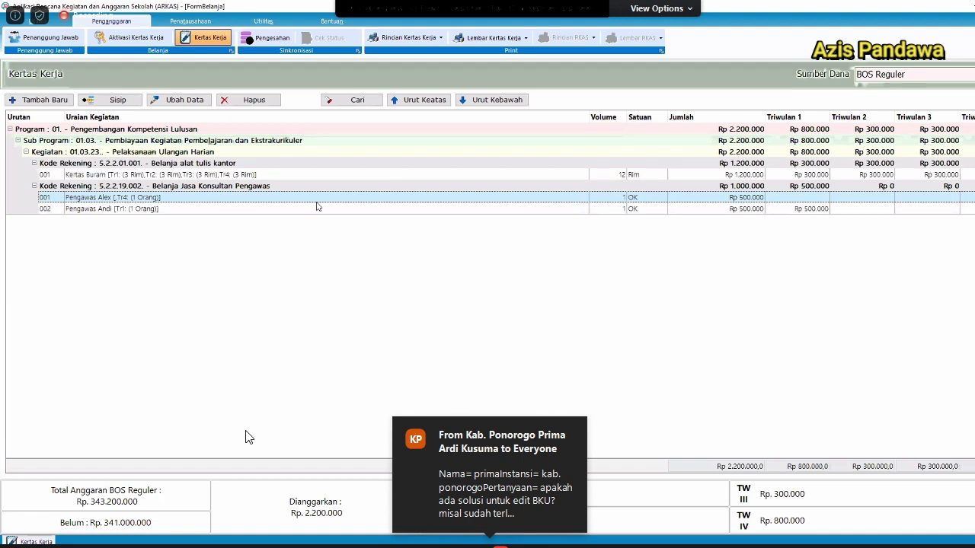
pyautogui.click(488, 100)
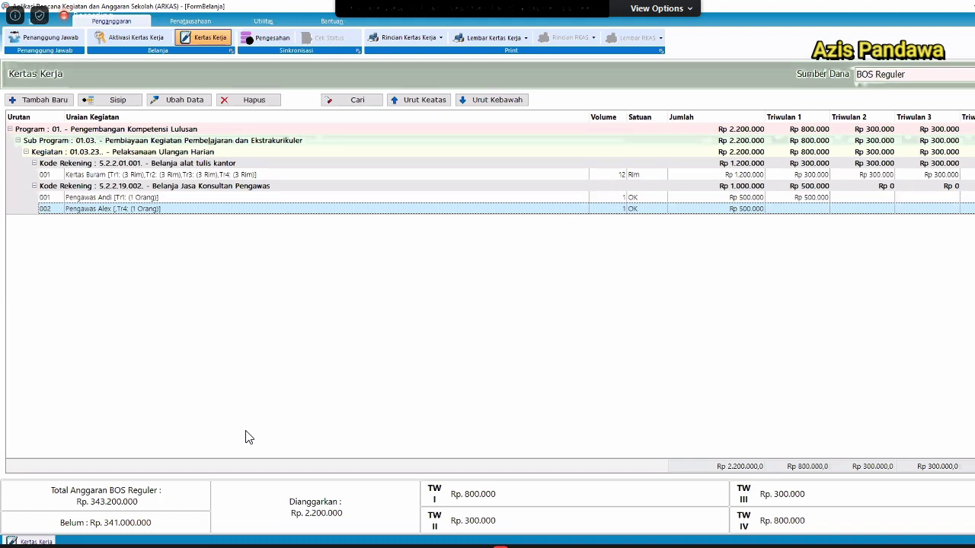
pyautogui.hotkey('alt', 'F4')
pyautogui.click(548, 290)
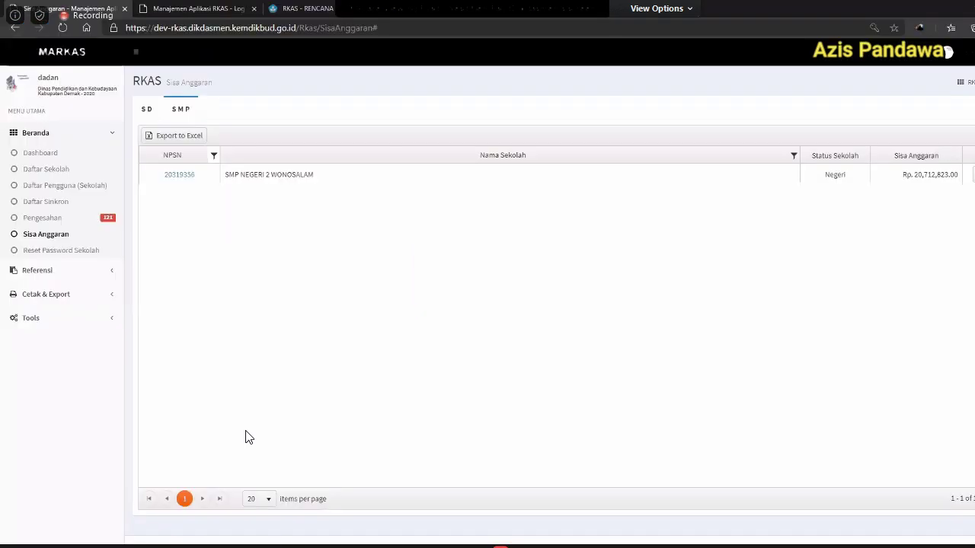
# In the Word note, select the %appdata%\Arttech\RKAS path line and enlarge its text.
pyautogui.moveTo(229, 545)
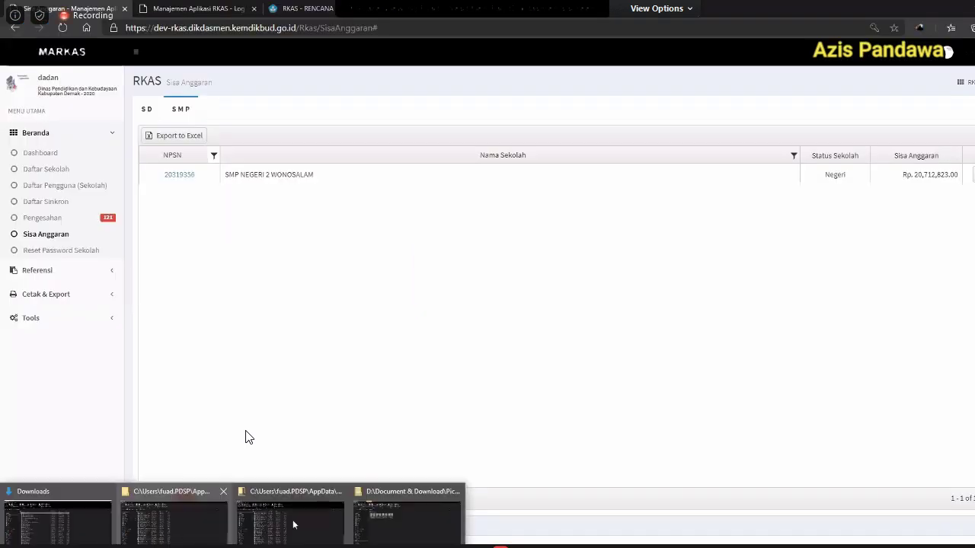
pyautogui.click(197, 530)
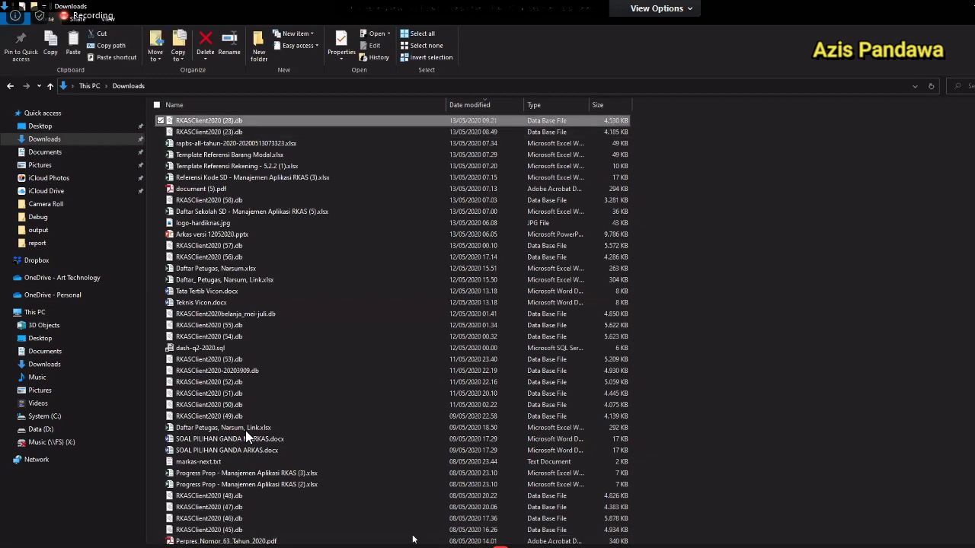
pyautogui.hotkey('alt', 'Tab')
pyautogui.scroll(-8, 552, 325)
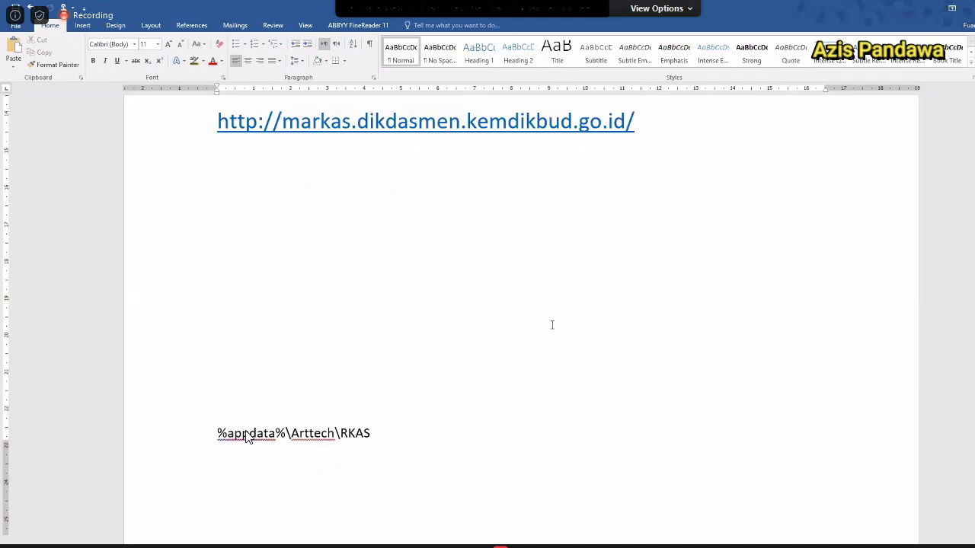
pyautogui.moveTo(203, 259); pyautogui.dragTo(421, 326)
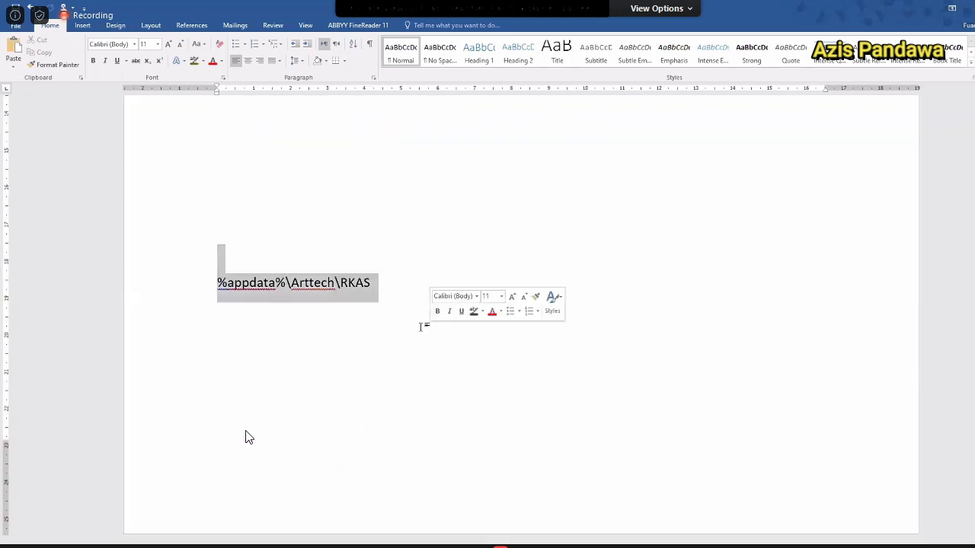
pyautogui.hotkey('ctrl', 'shift', '.')
pyautogui.hotkey('ctrl', 'shift', '.')
pyautogui.hotkey('ctrl', 'shift', '.')
pyautogui.hotkey('ctrl', 'shift', '.')
pyautogui.hotkey('ctrl', 'shift', '.')
pyautogui.hotkey('ctrl', 'shift', '.')
pyautogui.hotkey('ctrl', 'shift', '.')
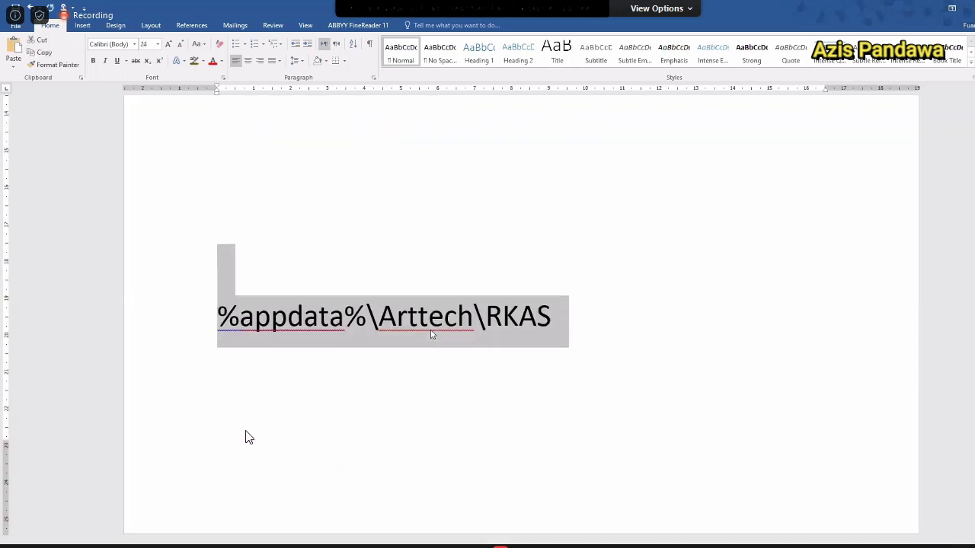
# Adjust the selection around %appdata% to separate it from \Arttech\RKAS.
pyautogui.click(447, 316)
pyautogui.doubleClick(447, 316)
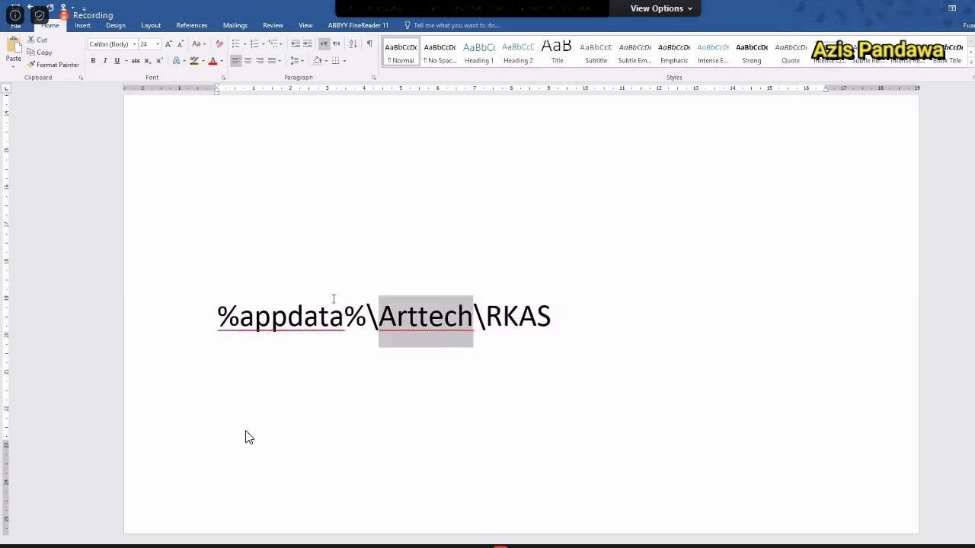
pyautogui.moveTo(366, 314); pyautogui.dragTo(250, 316)
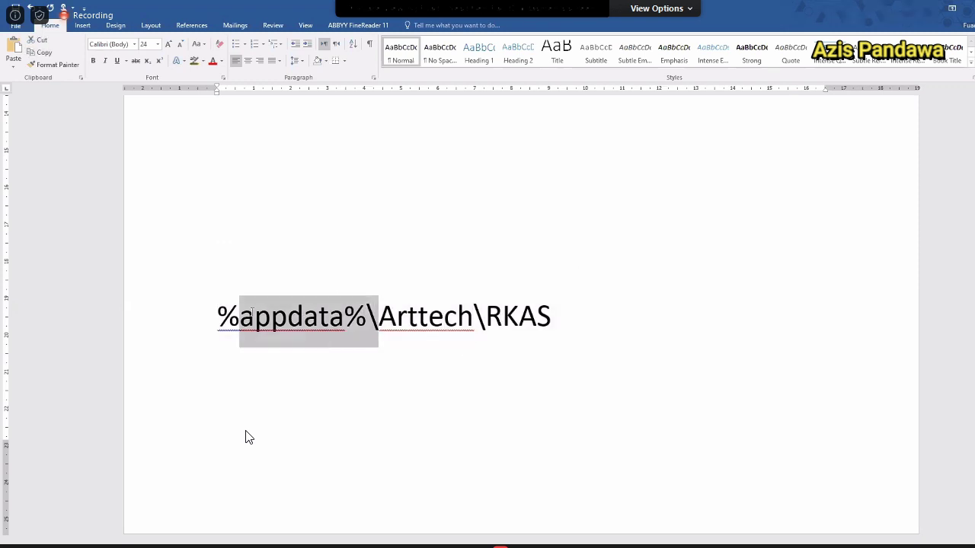
pyautogui.click(204, 330)
pyautogui.click(373, 316)
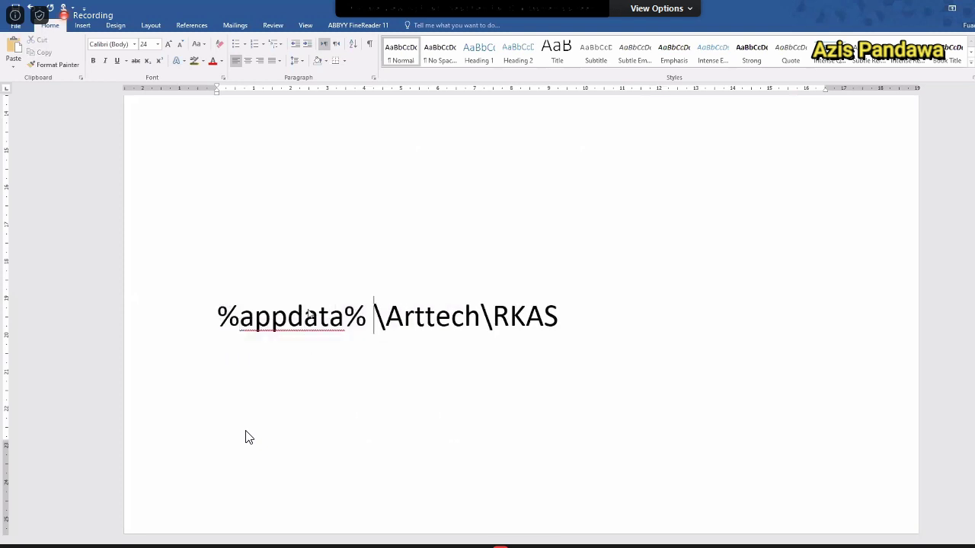
pyautogui.hotkey('ctrl', 'shift', 'Left')
pyautogui.press('Home')
pyautogui.hotkey('shift', 'Right')
pyautogui.hotkey('shift', 'Right')
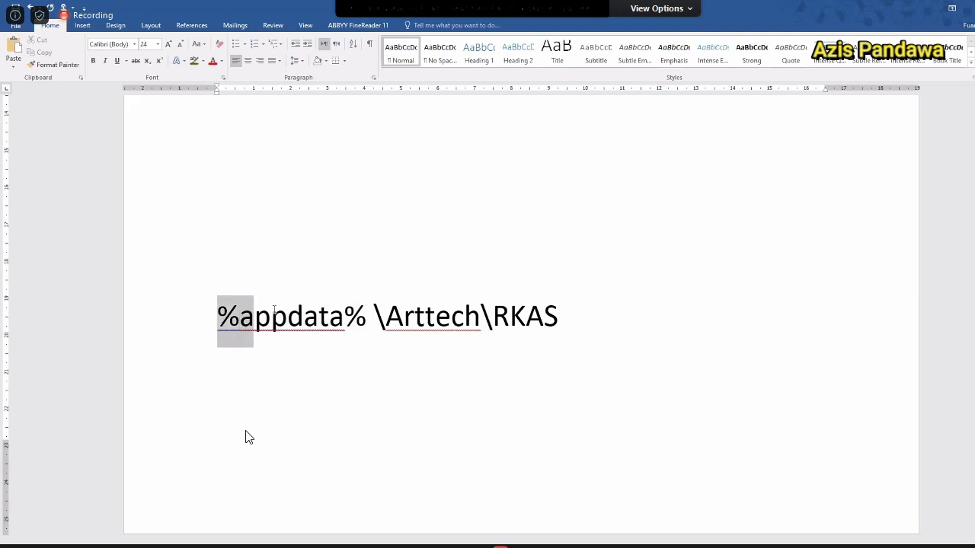
pyautogui.hotkey('shift', 'Right')
pyautogui.hotkey('shift', 'Right')
pyautogui.hotkey('shift', 'Right')
pyautogui.hotkey('shift', 'Right')
pyautogui.hotkey('shift', 'Right')
pyautogui.hotkey('shift', 'Right')
pyautogui.hotkey('shift', 'Right')
pyautogui.hotkey('shift', 'Right')
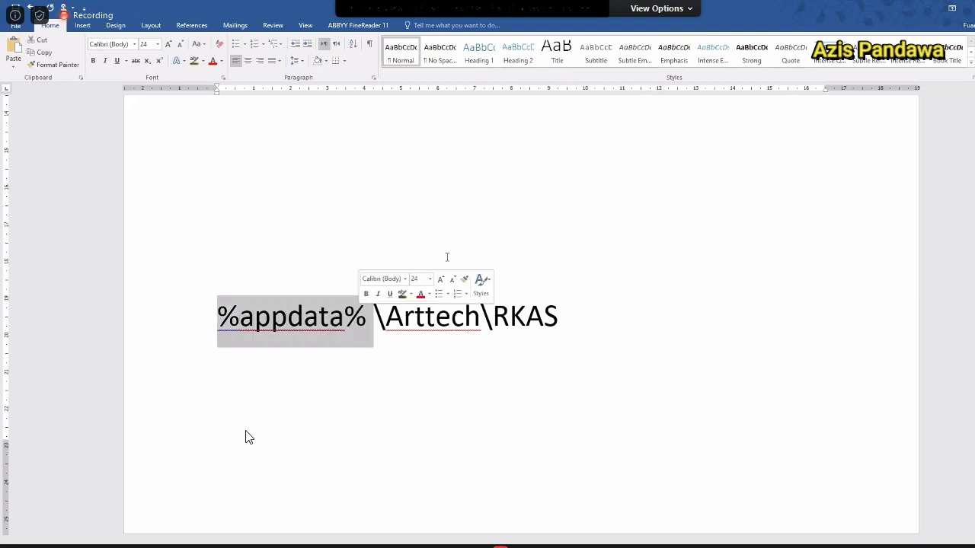
pyautogui.hotkey('alt', 'Tab')
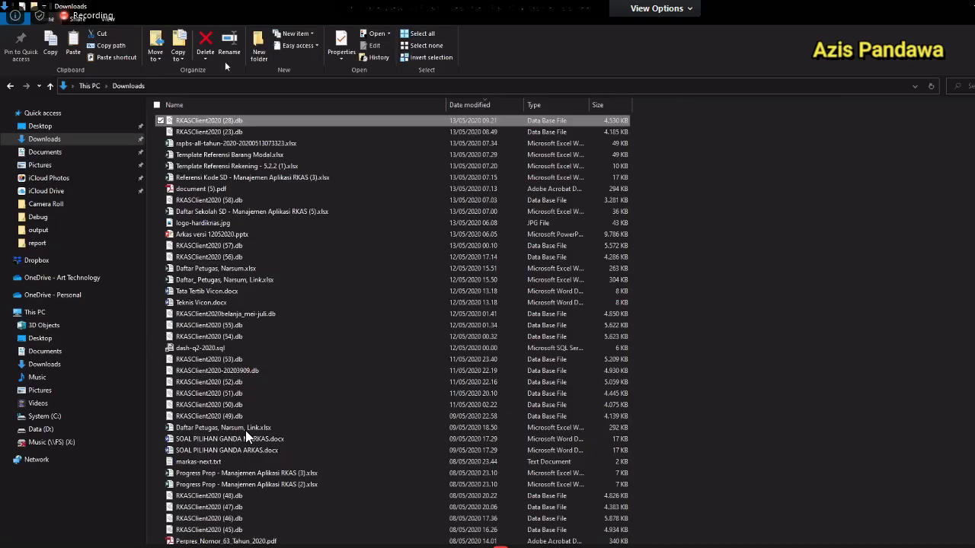
# Check the full path of the RKAS folder window against the Downloads window.
pyautogui.hotkey('alt', 'Tab')
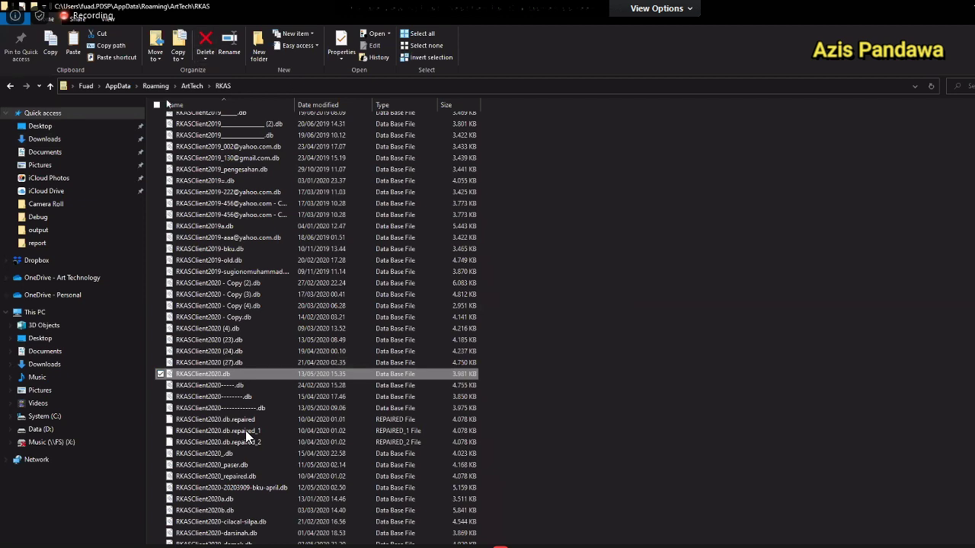
pyautogui.click(255, 87)
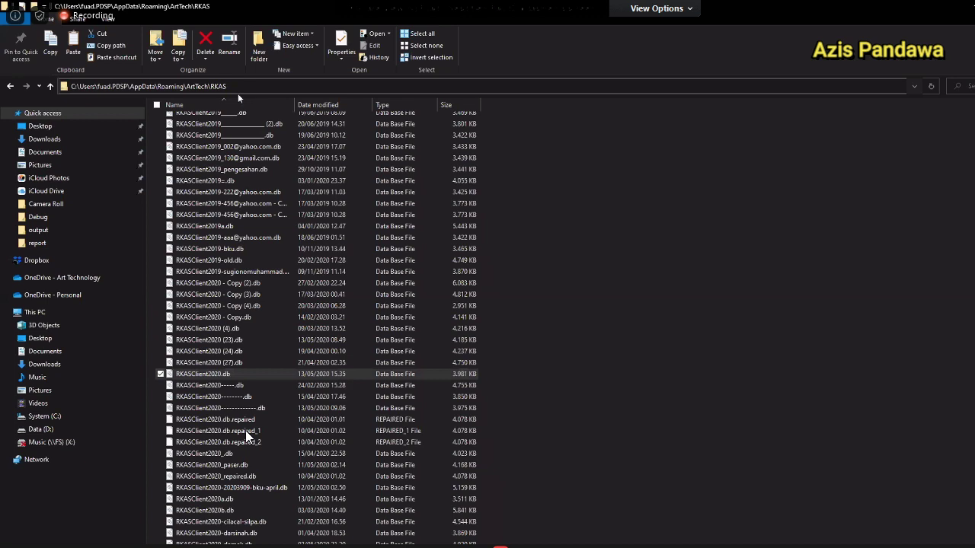
pyautogui.hotkey('alt', 'Tab')
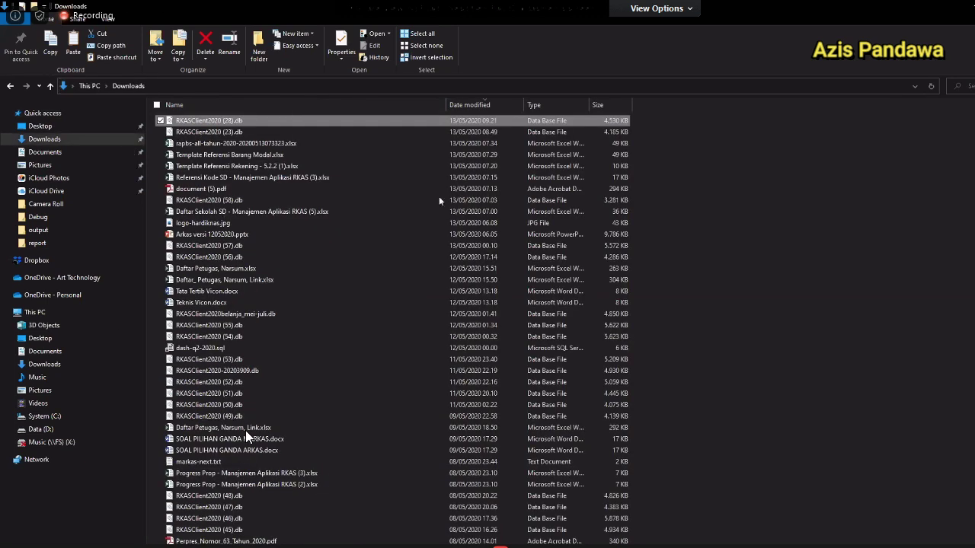
pyautogui.hotkey('alt', 'Tab')
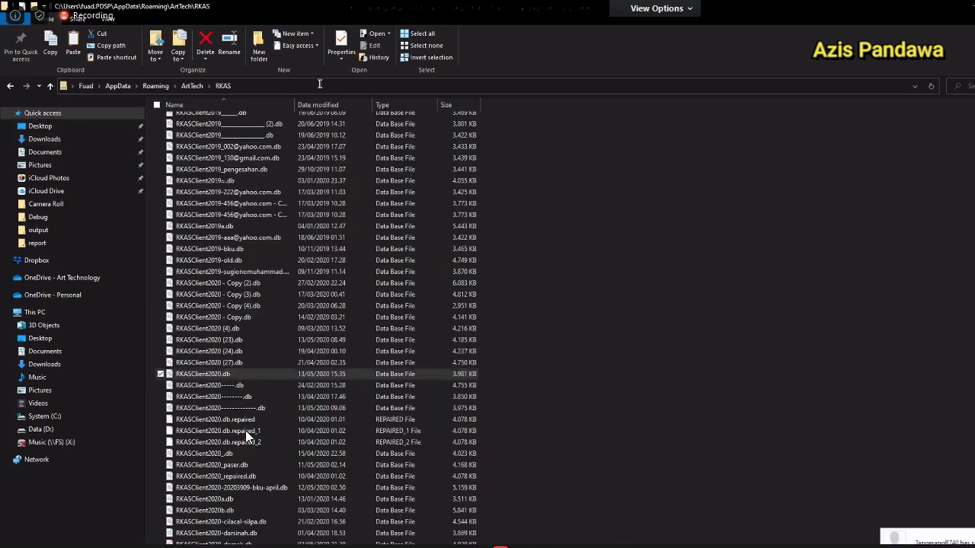
# Go to %appdata%, open ArtTech > RKAS, and select RKASClient2020.db.
pyautogui.click(319, 85)
pyautogui.write('%')
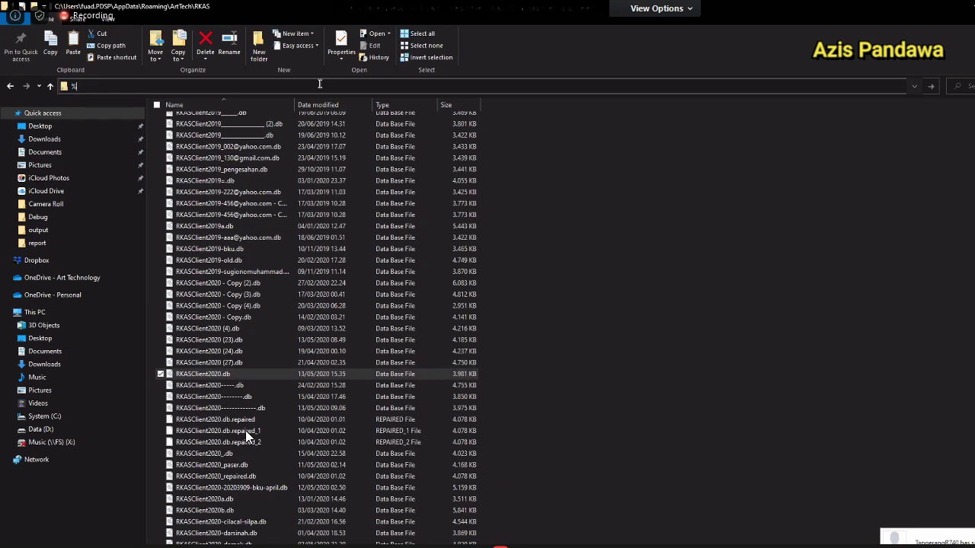
pyautogui.write('appdata%')
pyautogui.press('Return')
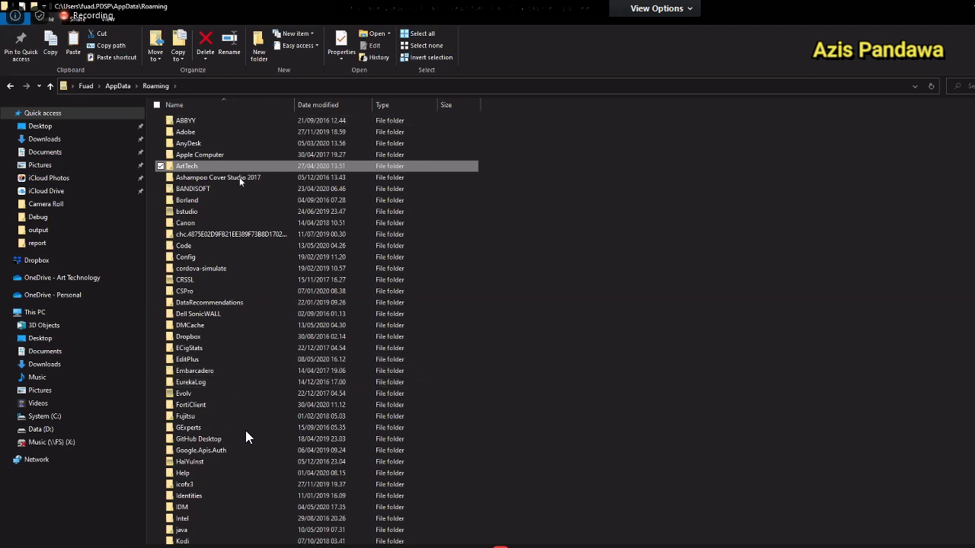
pyautogui.doubleClick(188, 168)
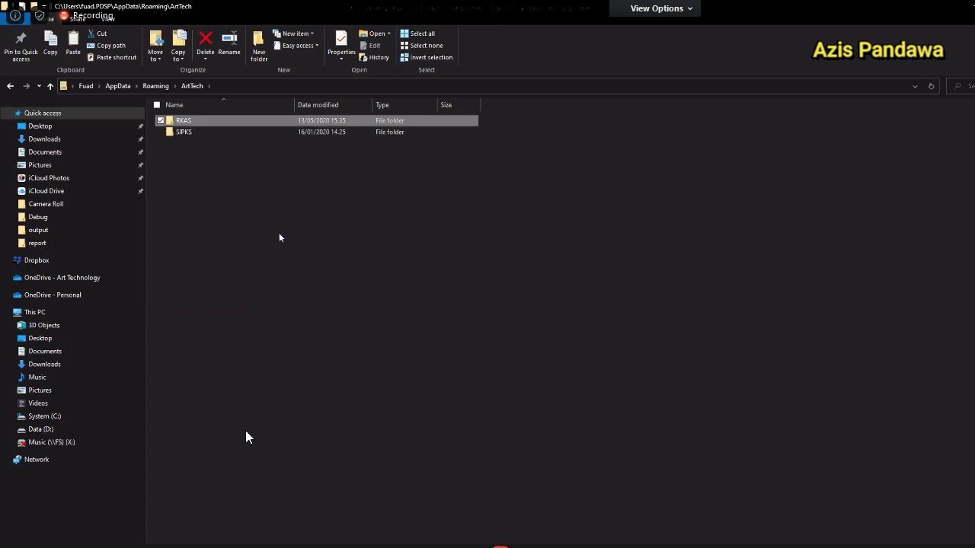
pyautogui.press('Return')
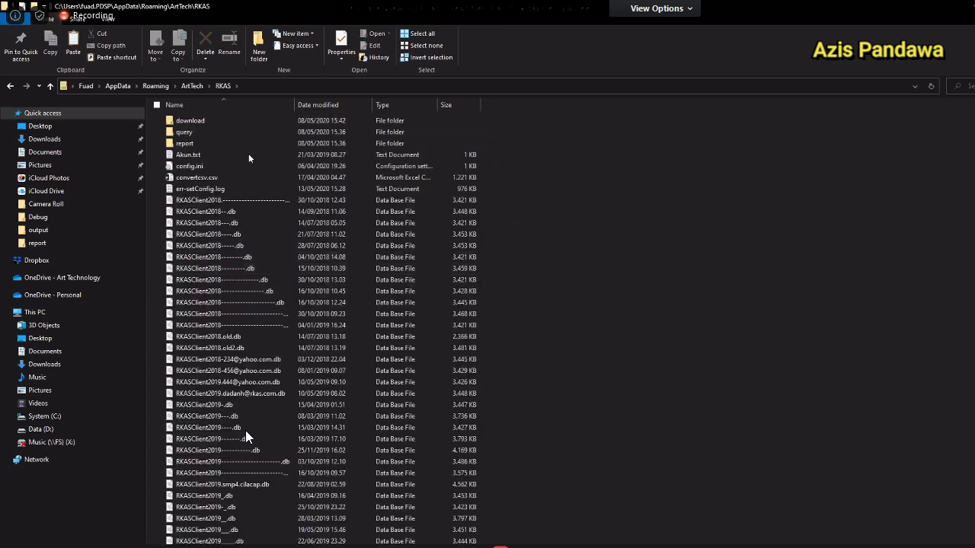
pyautogui.scroll(-10, 689, 207)
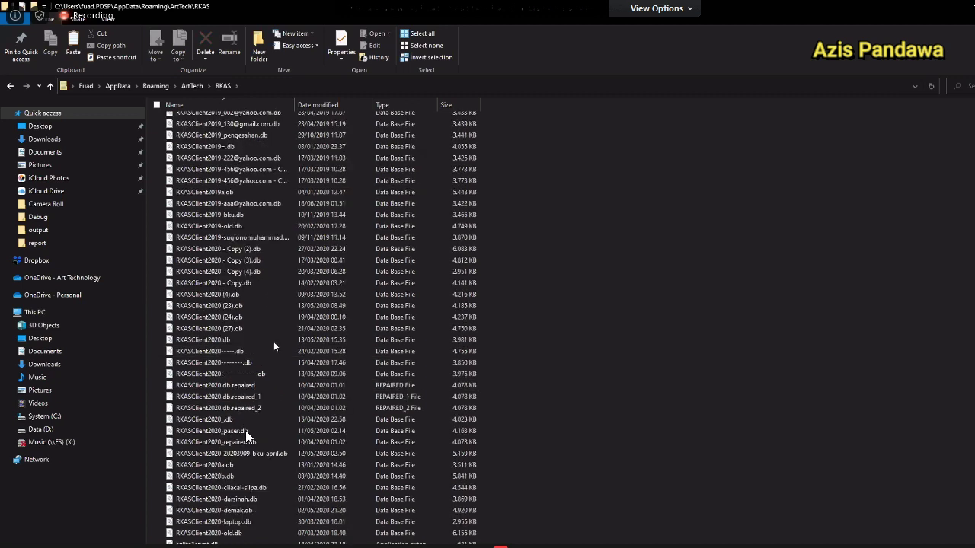
pyautogui.click(274, 342)
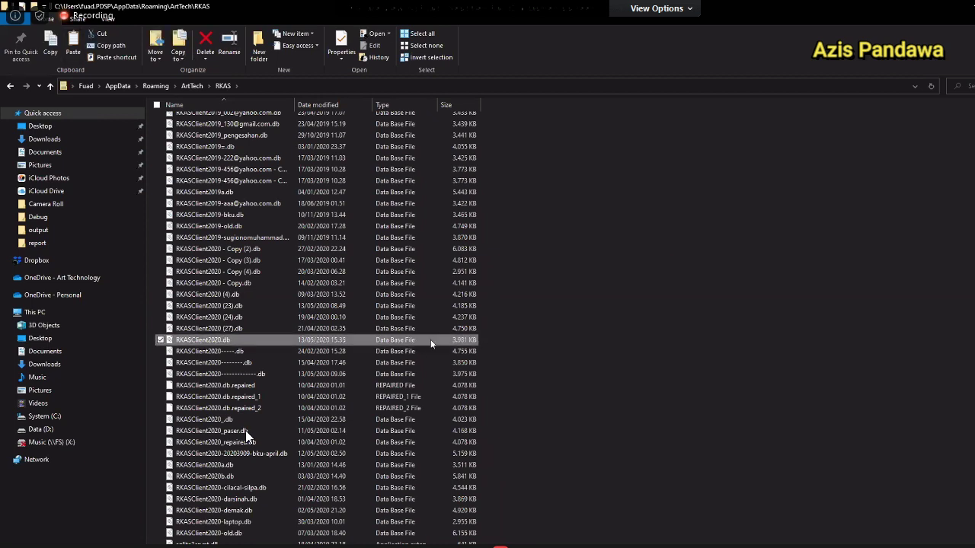
# Permanently delete RKASClient2020.db and copy RKASClient2020 (28).db from Downloads.
pyautogui.hotkey('shift', 'Delete')
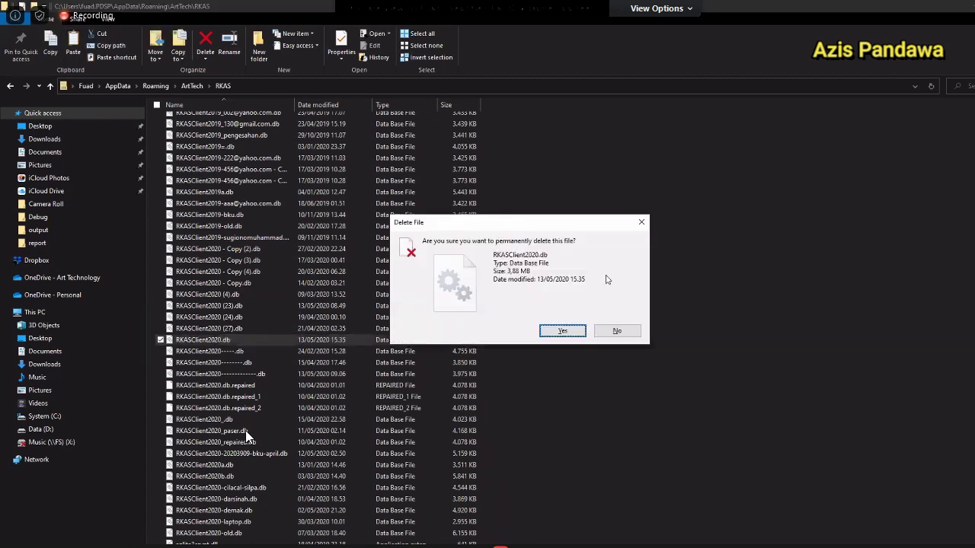
pyautogui.press('Return')
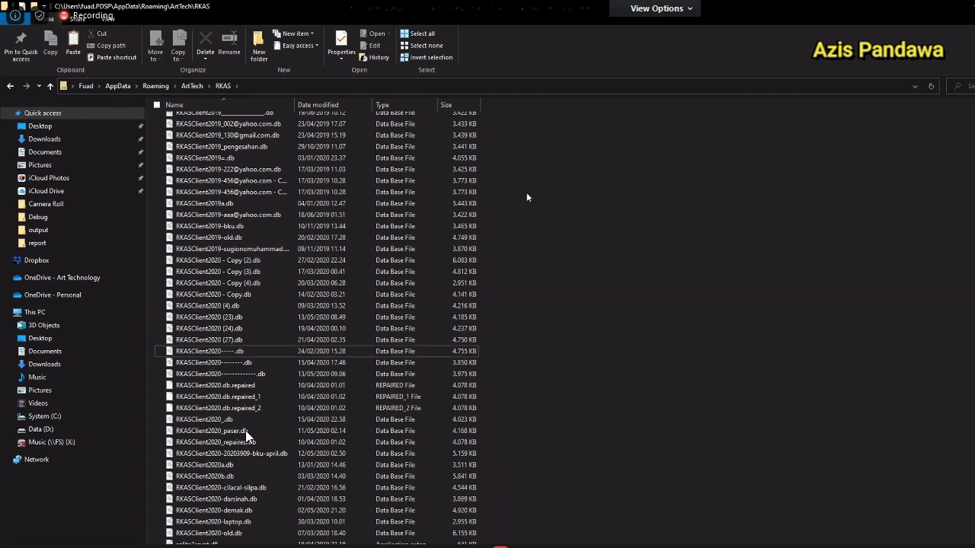
pyautogui.hotkey('alt', 'Tab')
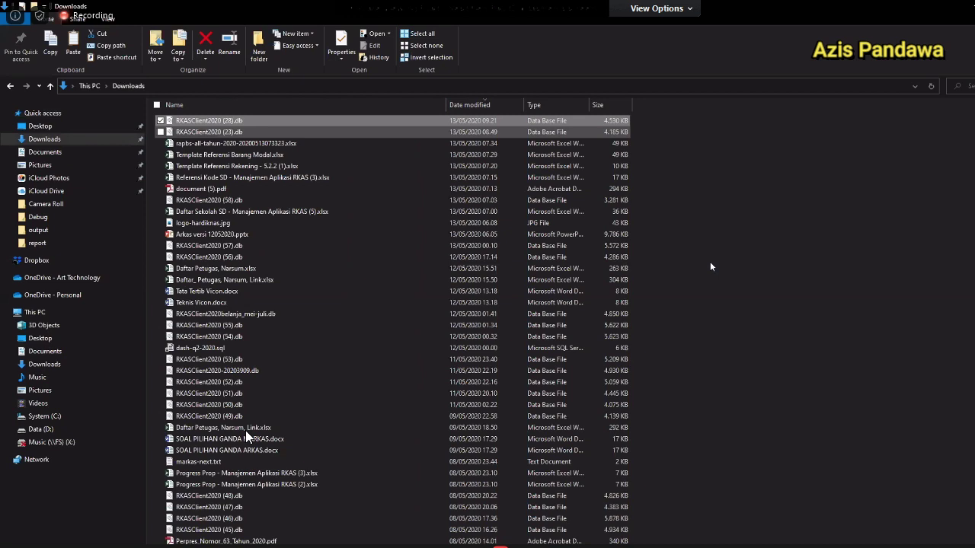
pyautogui.hotkey('ctrl', 'space')
pyautogui.hotkey('ctrl', 'Down')
pyautogui.hotkey('ctrl', 'Down')
pyautogui.hotkey('ctrl', 'Down')
pyautogui.hotkey('ctrl', 'Down')
pyautogui.hotkey('ctrl', 'space')
# Move between the RKAS folder, Downloads, the Word note and the budget page.
pyautogui.hotkey('alt', 'Left')
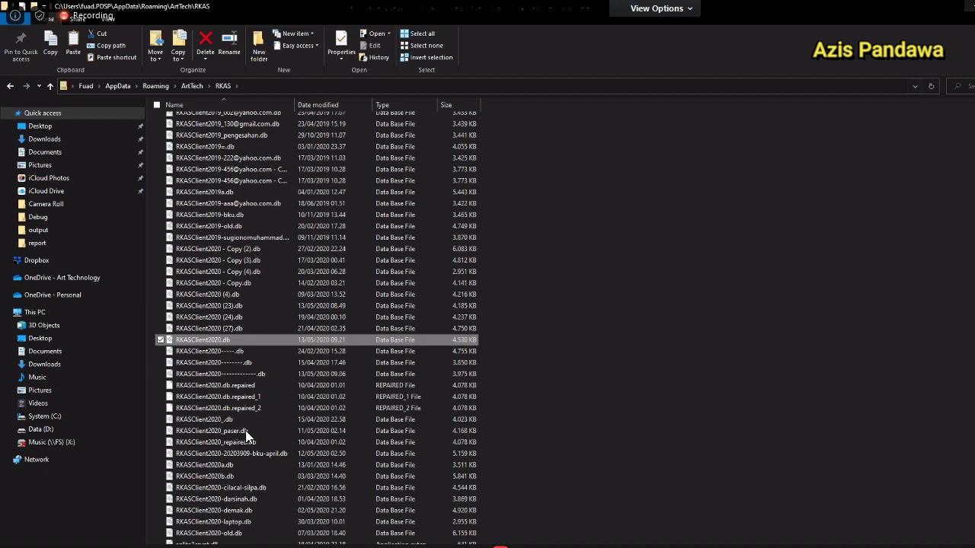
pyautogui.hotkey('alt', 'Left')
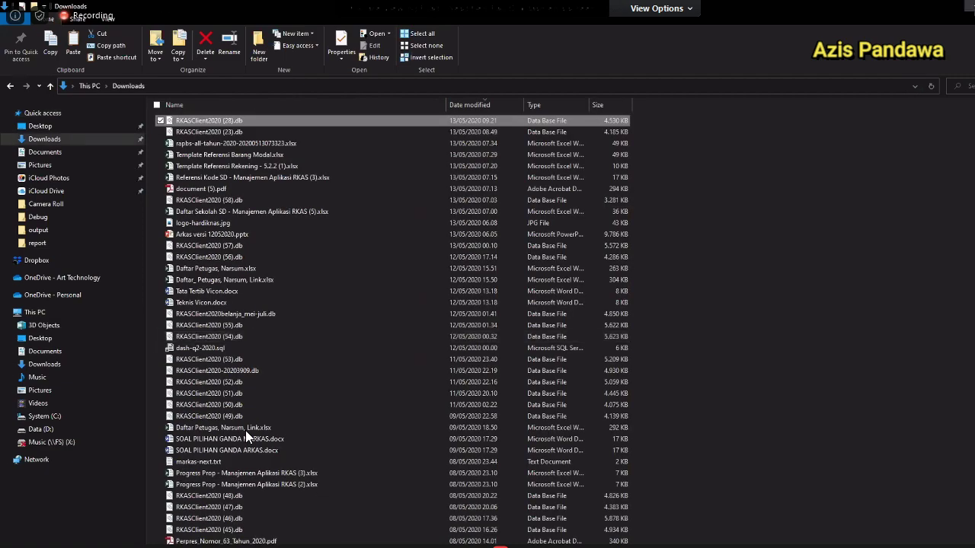
pyautogui.hotkey('alt', 'Tab')
pyautogui.hotkey('alt', 'Tab')
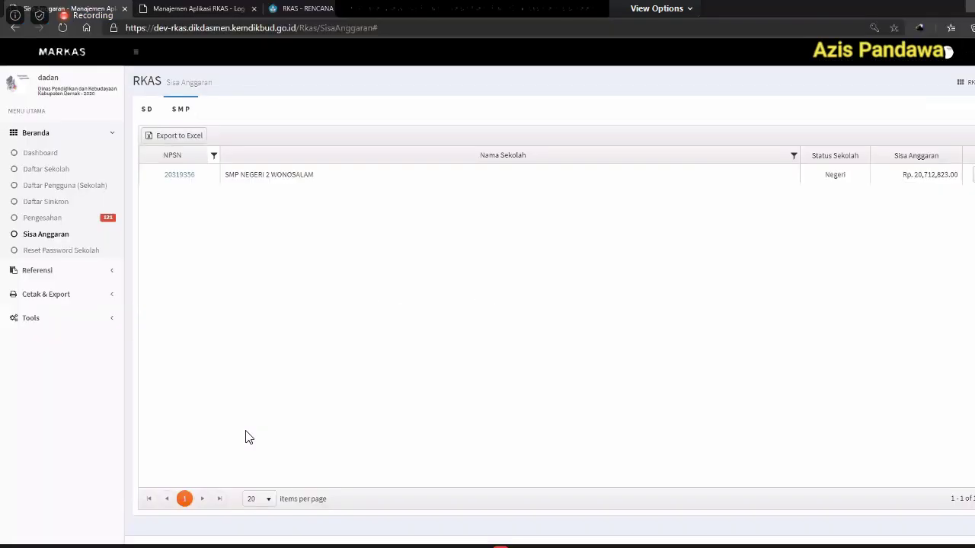
pyautogui.hotkey('alt', 'Tab')
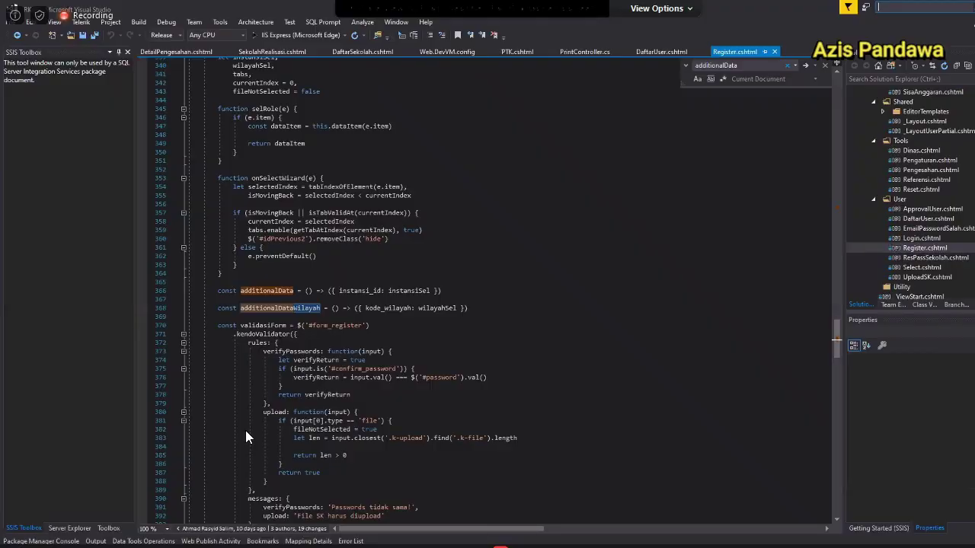
pyautogui.hotkey('alt', 'Tab')
pyautogui.hotkey('alt', 'Tab')
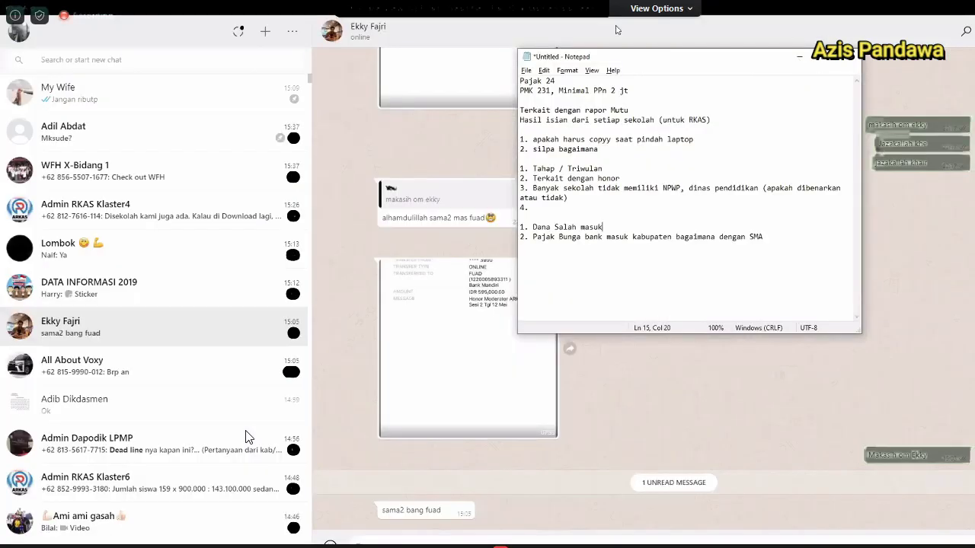
# Show the desktop and launch ARKAS by searching 'arkas' in Start.
pyautogui.hotkey('alt', 'Tab')
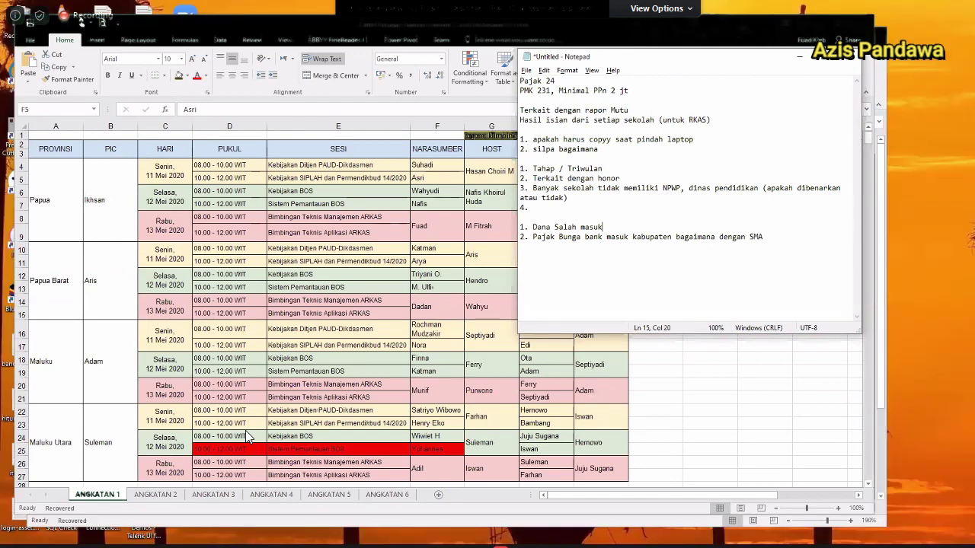
pyautogui.press('super+d')
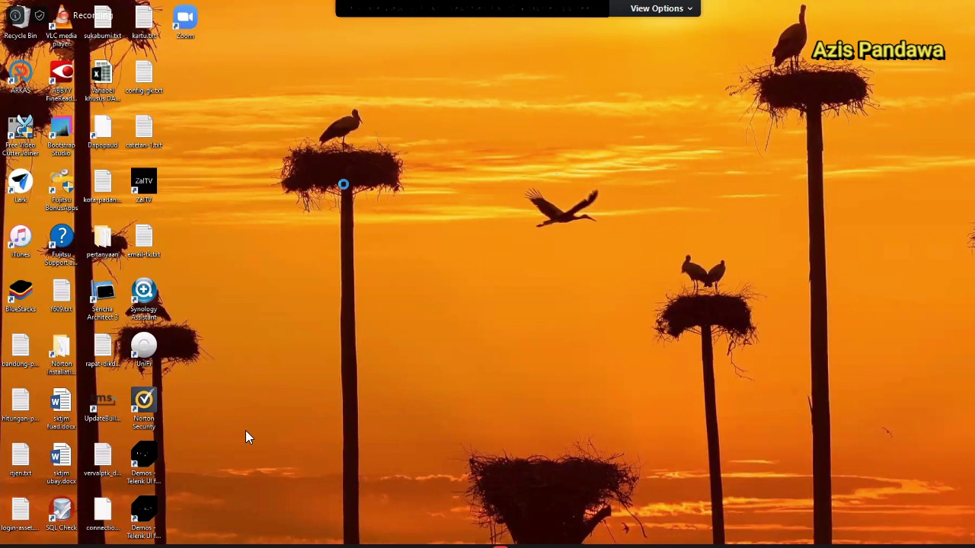
pyautogui.press('super')
pyautogui.write('ar')
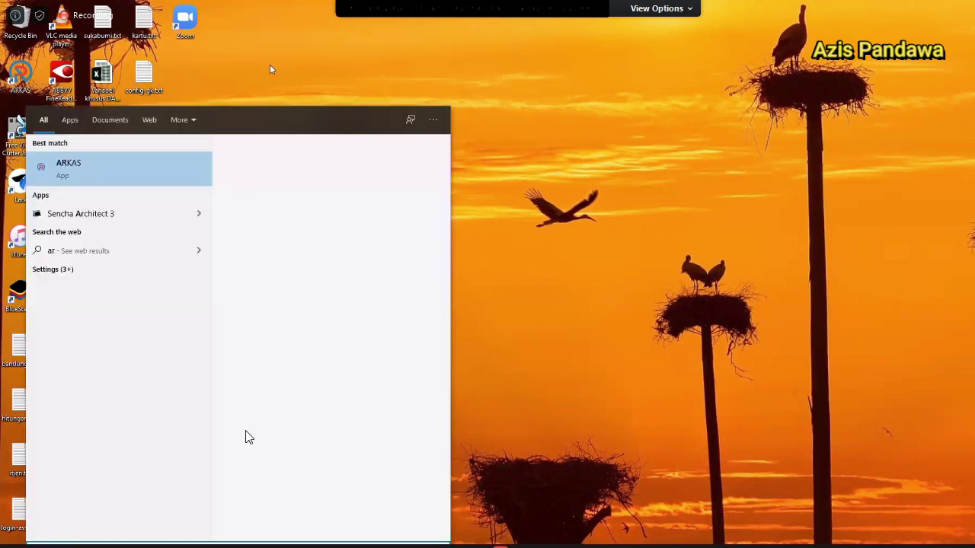
pyautogui.write('kas')
pyautogui.press('Return')
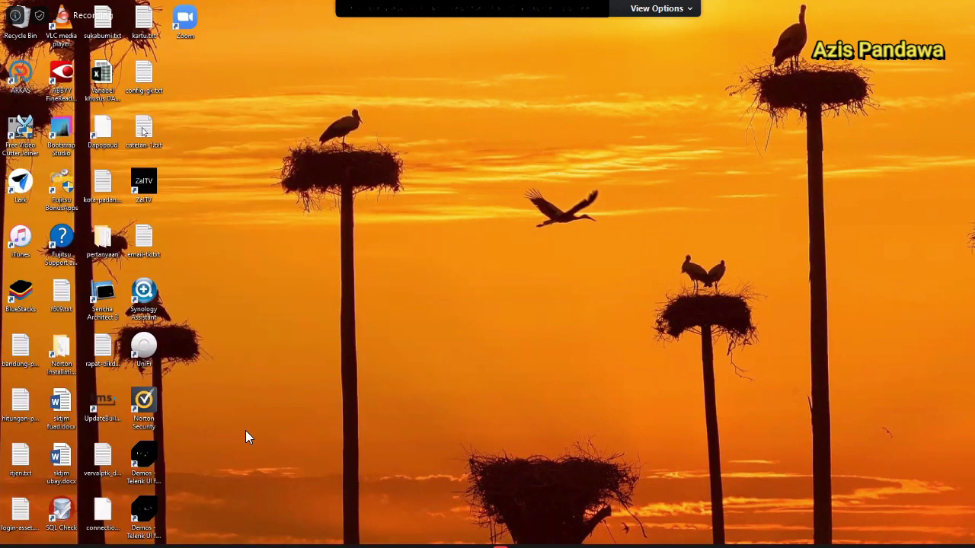
pyautogui.press('super')
pyautogui.write('ar')
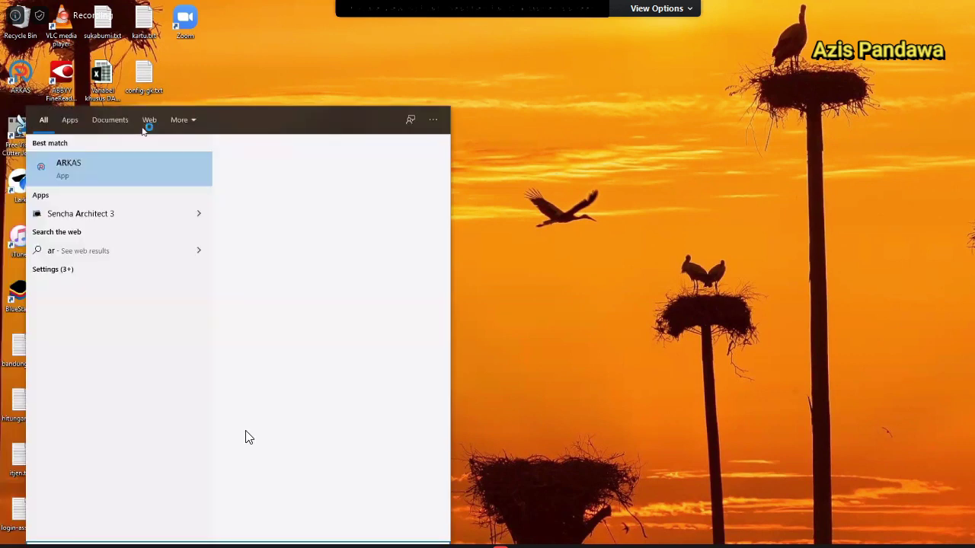
pyautogui.press('Return')
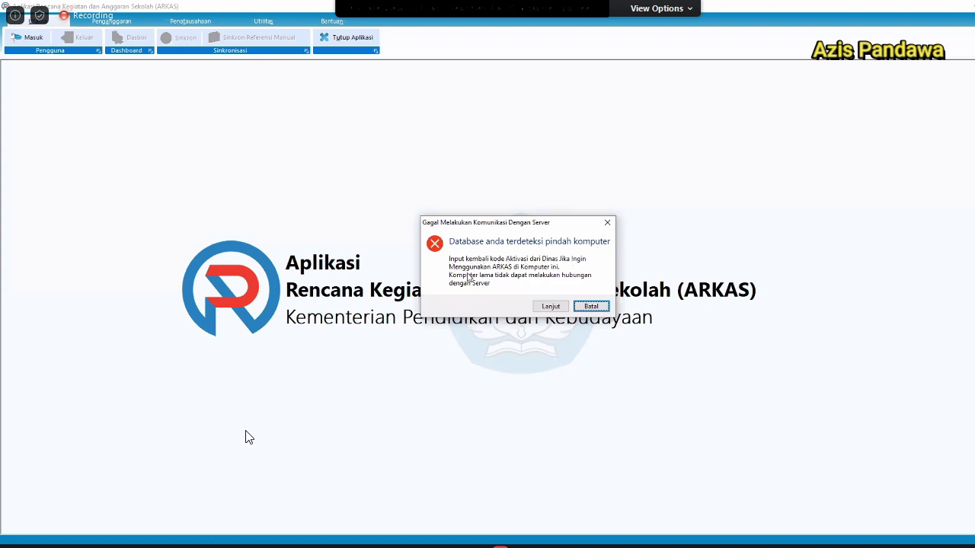
# Continue past the 'Database anda terdeteksi pindah komputer' warning to the activation prompt.
pyautogui.click(552, 306)
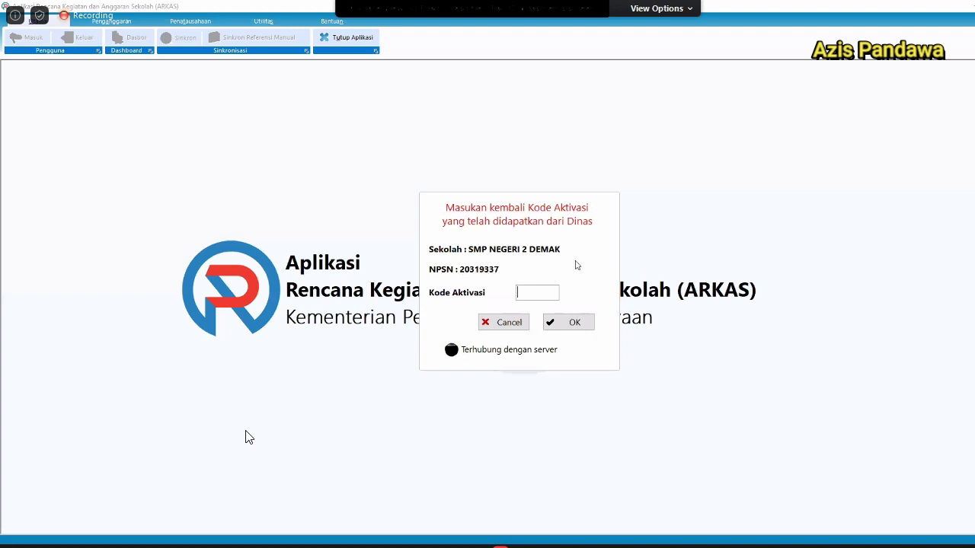
pyautogui.hotkey('alt', 'Tab')
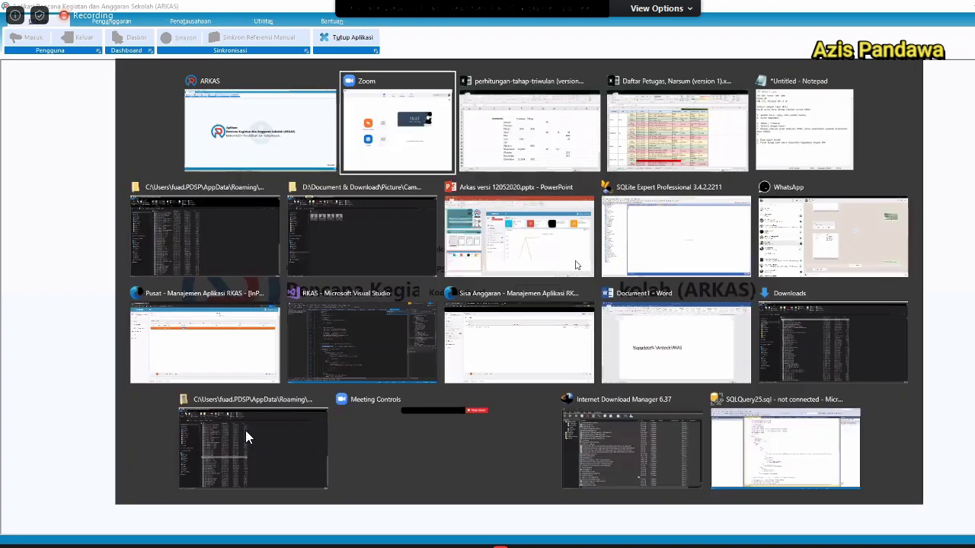
# Filter MARKAS Daftar Sekolah by NPSN 20319337, reading the NPSN from ARKAS.
pyautogui.hotkey('alt', 'Tab')
pyautogui.hotkey('alt', 'Tab')
pyautogui.hotkey('alt', 'Tab')
pyautogui.hotkey('alt', 'Tab')
pyautogui.hotkey('alt', 'Tab')
pyautogui.hotkey('alt', 'Tab')
pyautogui.hotkey('alt', 'Tab')
pyautogui.hotkey('alt', 'Tab')
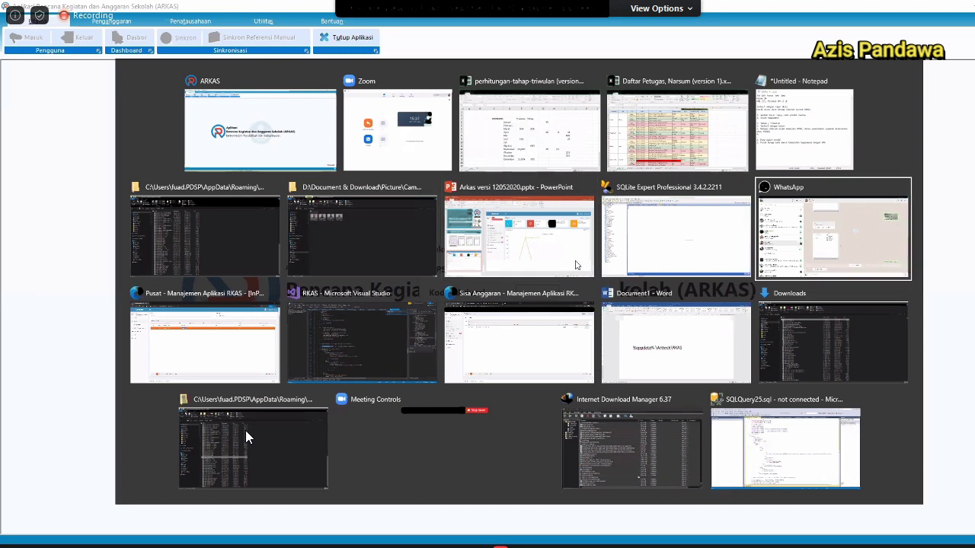
pyautogui.hotkey('alt', 'Tab')
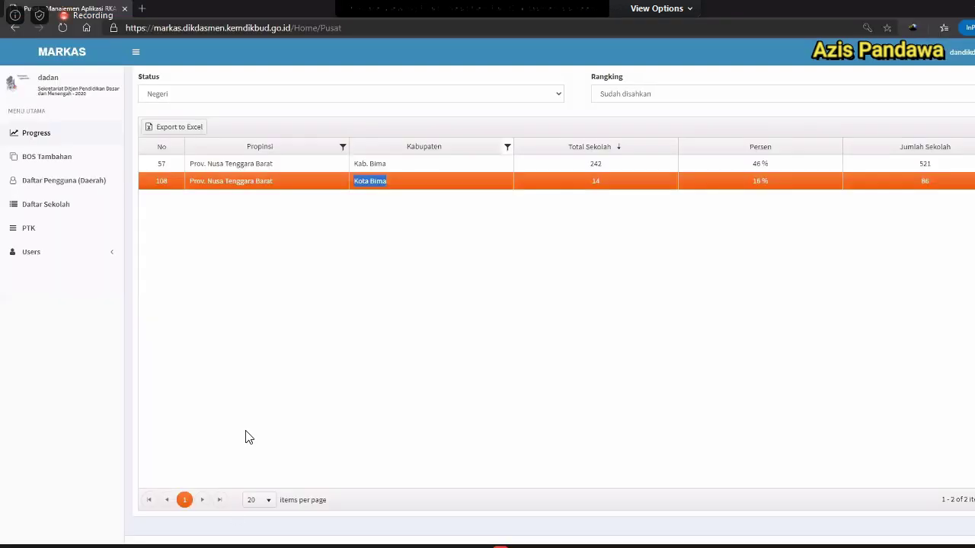
pyautogui.hotkey('alt', 'Tab')
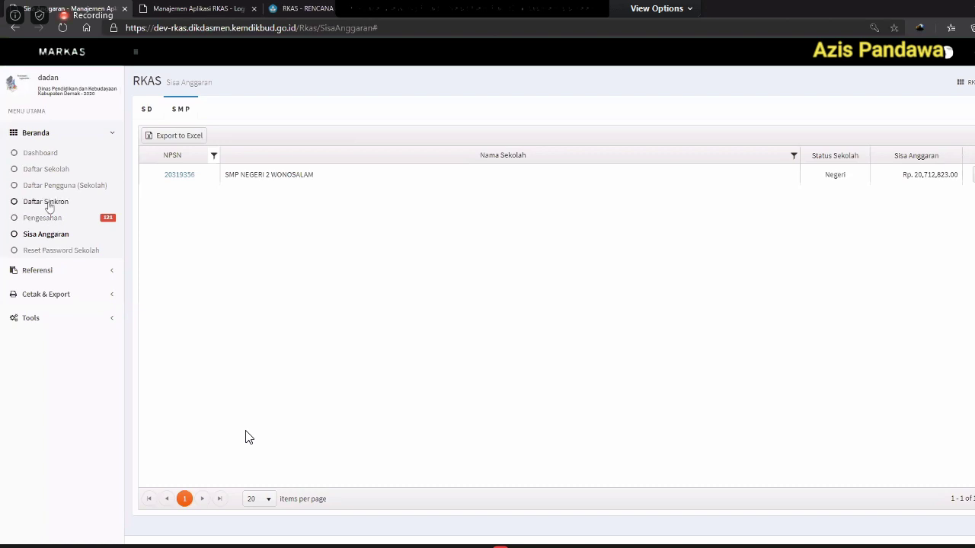
pyautogui.click(44, 174)
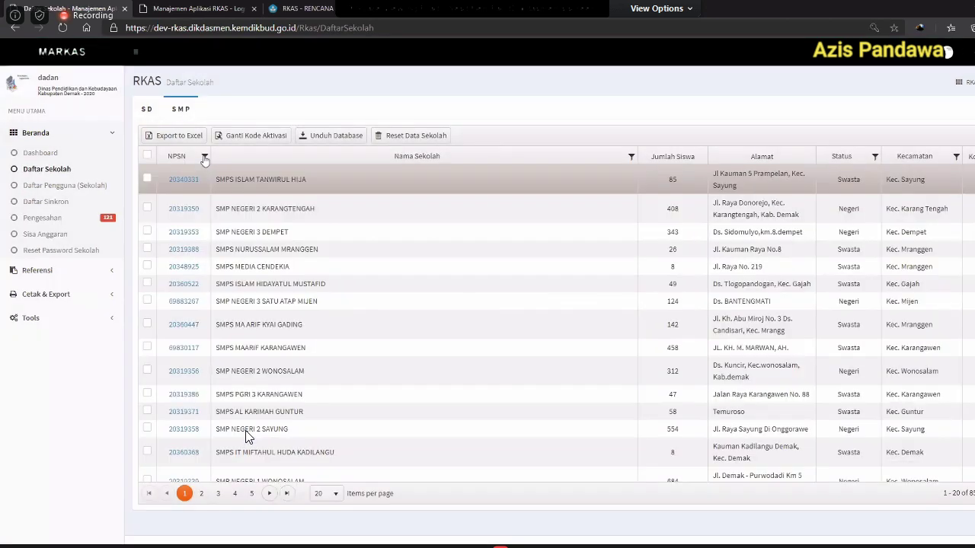
pyautogui.click(204, 156)
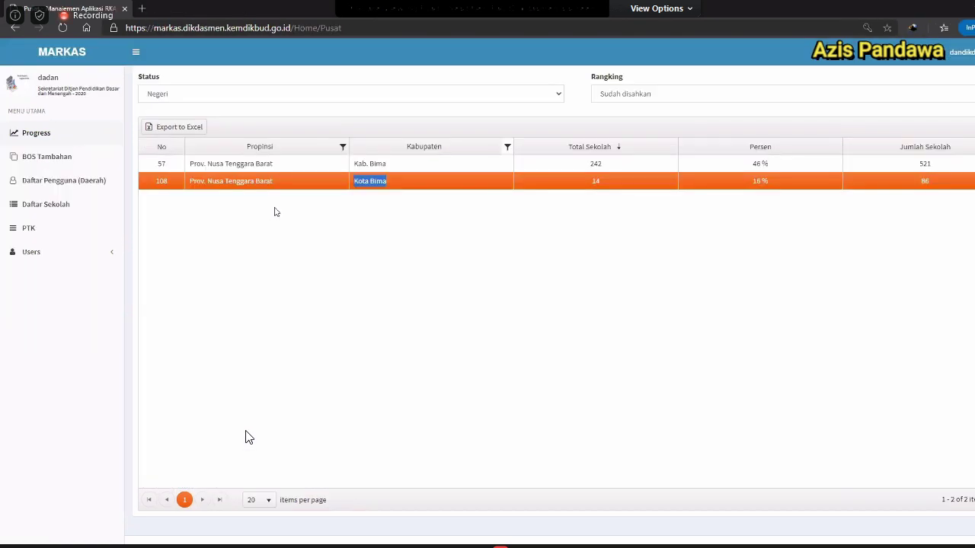
pyautogui.hotkey('alt', 'Tab')
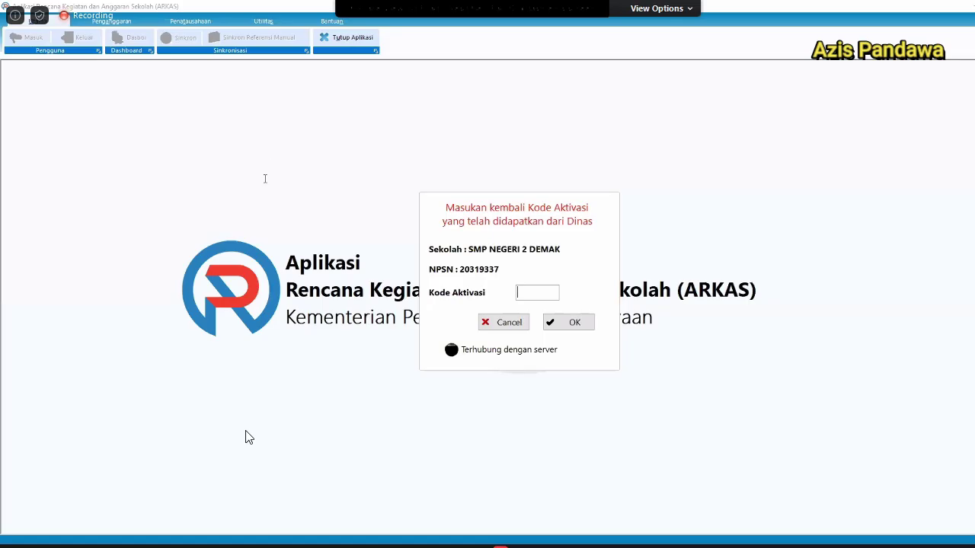
pyautogui.hotkey('alt', 'Tab')
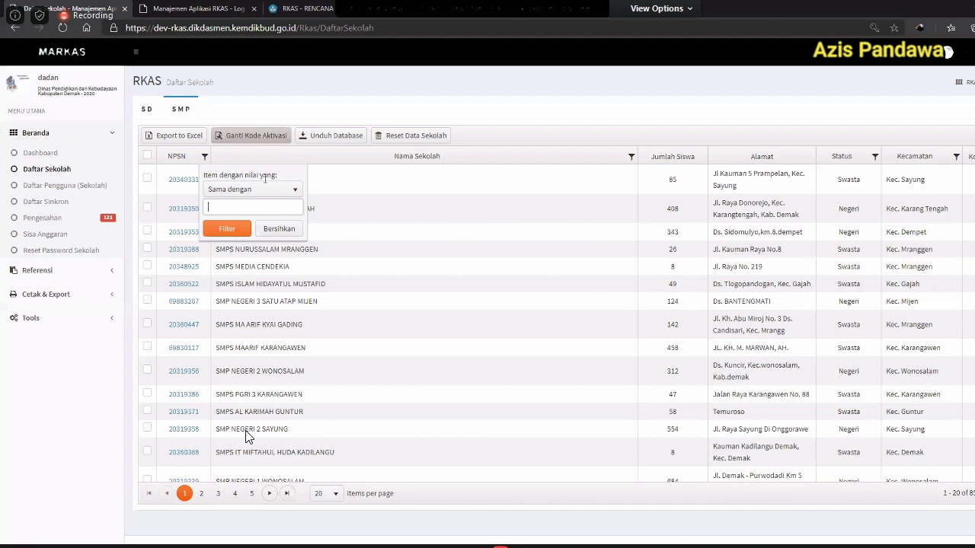
pyautogui.write('20')
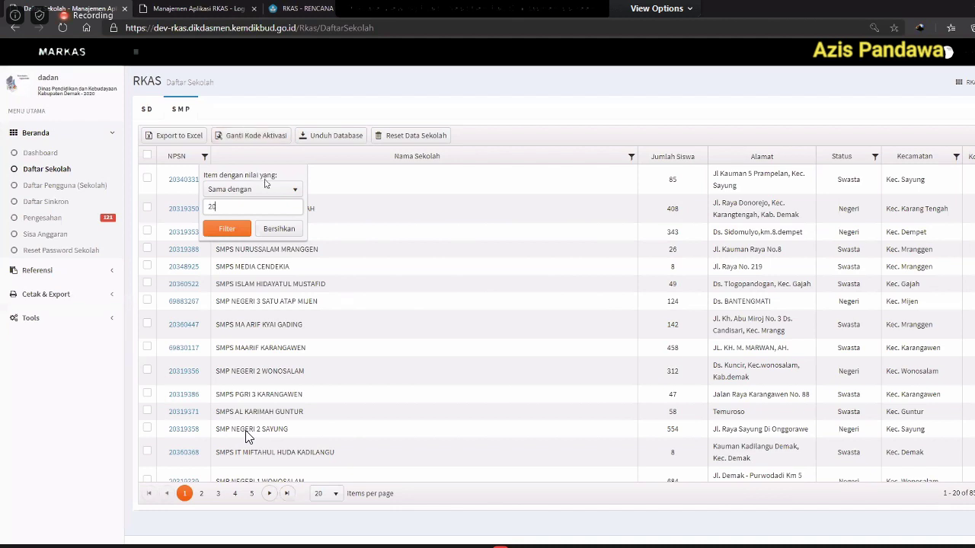
pyautogui.write('319337')
pyautogui.press('Return')
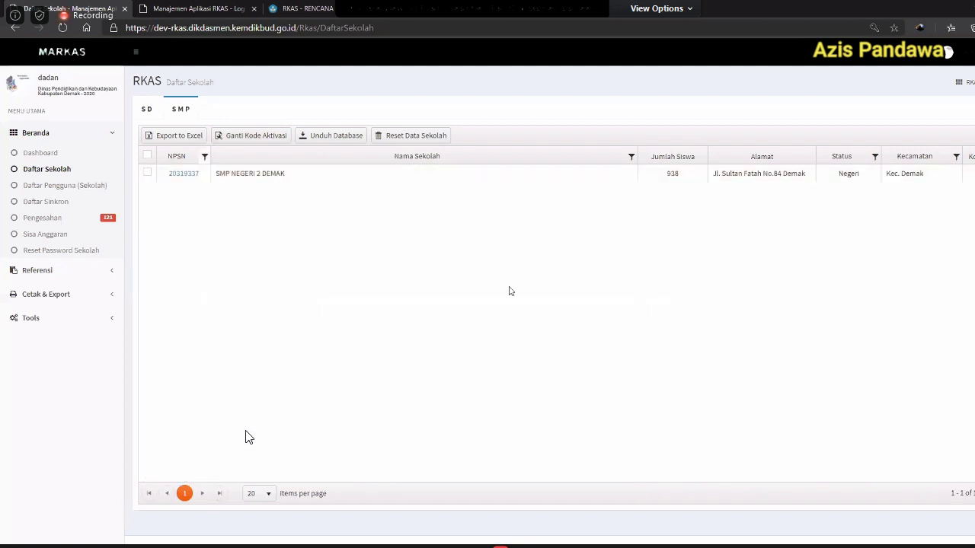
pyautogui.hotkey('alt', 'Tab')
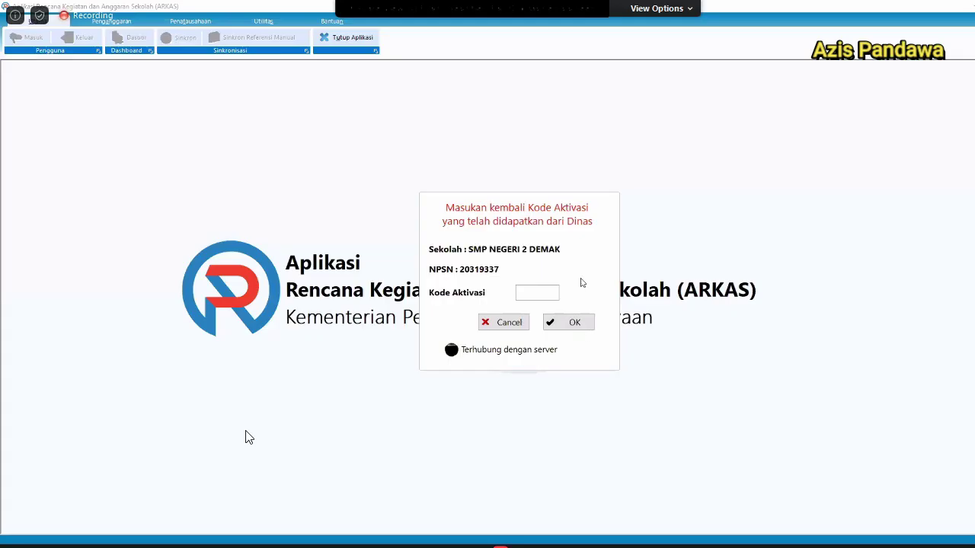
# Submit the pasted activation code and acknowledge the 'Data direset oleh dinas' notice.
pyautogui.hotkey('ctrl', 'v')
pyautogui.press('Return')
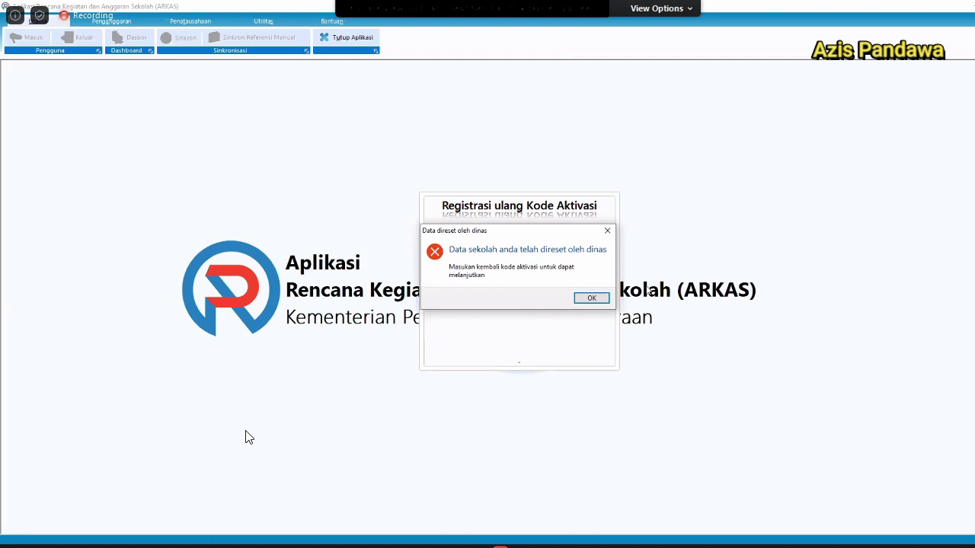
pyautogui.click(591, 299)
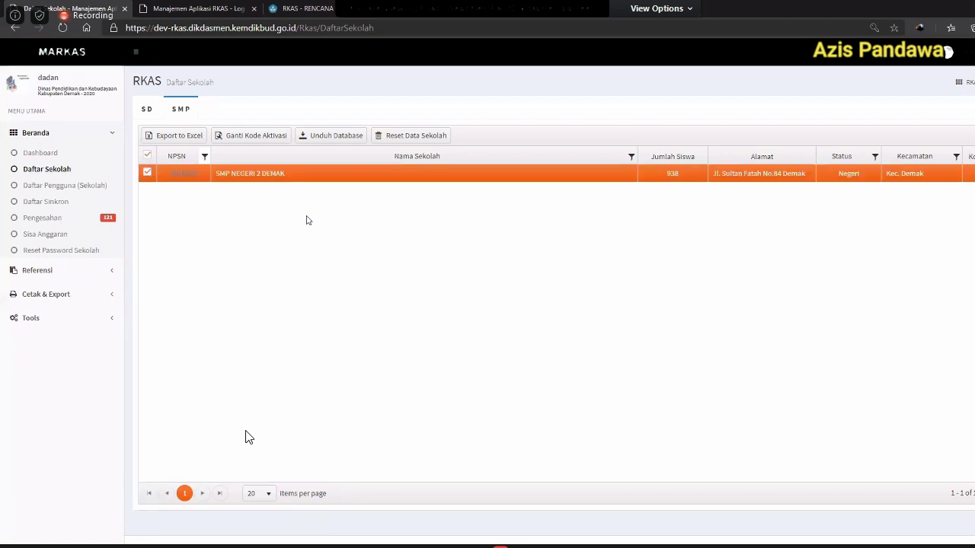
# Run Reset Data Sekolah for SMP NEGERI 2 DEMAK, confirming both prompts.
pyautogui.click(393, 137)
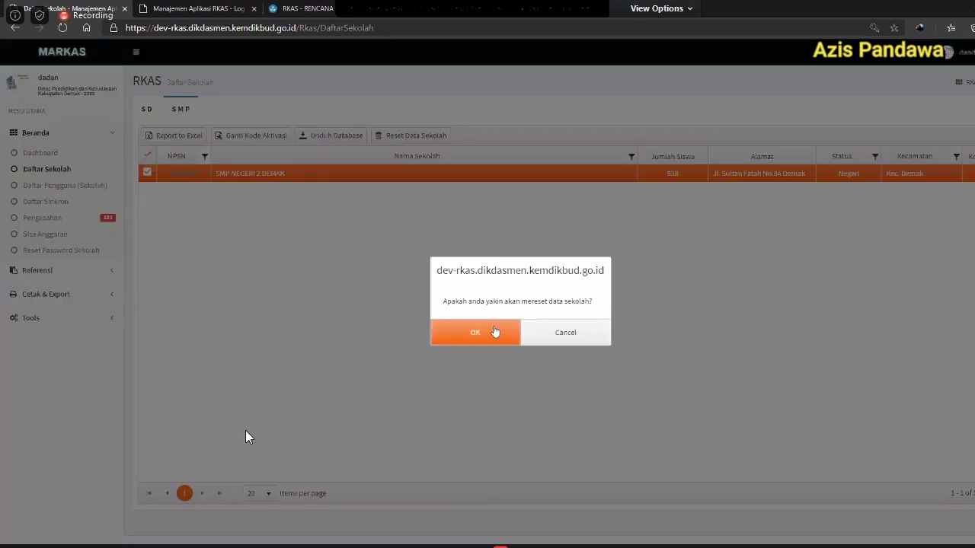
pyautogui.click(494, 332)
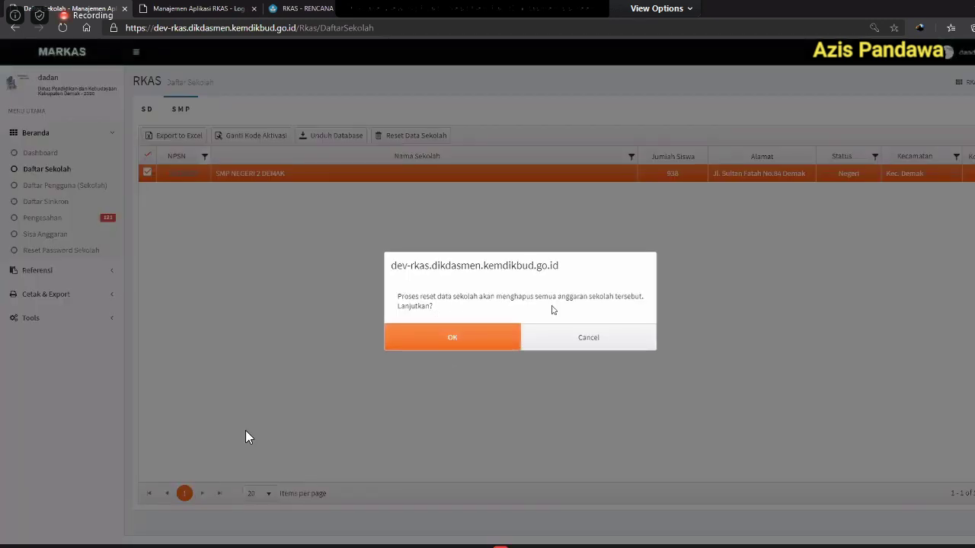
pyautogui.click(461, 335)
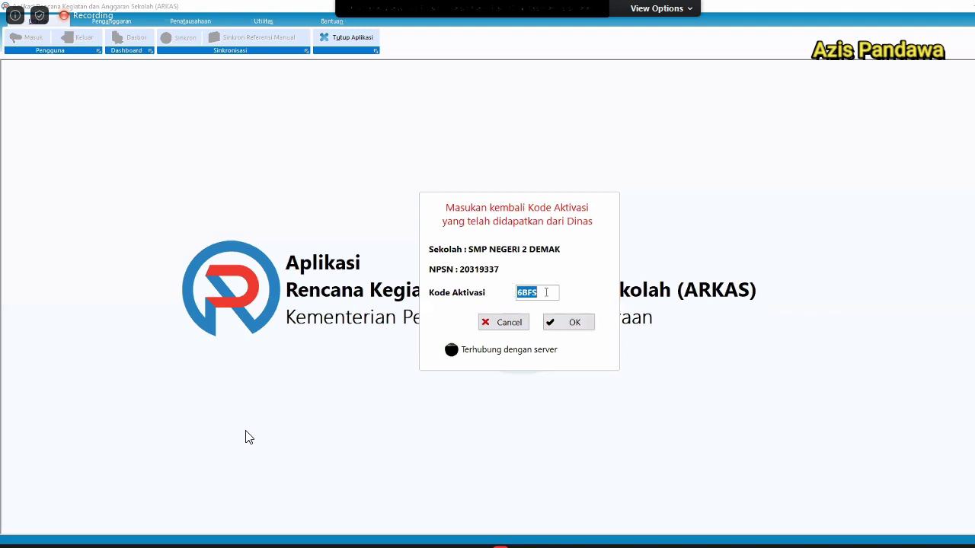
# Submit the prefilled Kode Aktivasi and acknowledge the 'Berhasil perbaharui Kode Aktivasi' message.
pyautogui.click(546, 292)
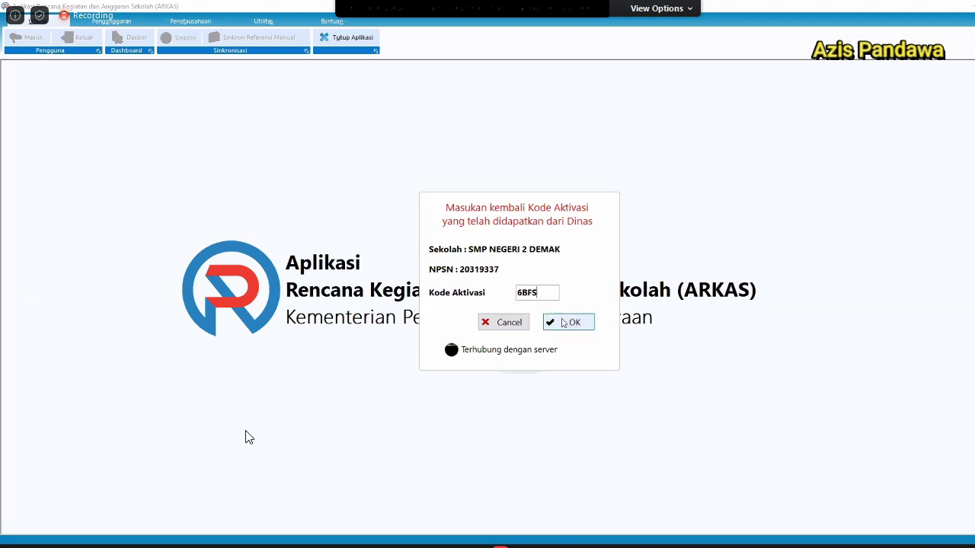
pyautogui.click(564, 322)
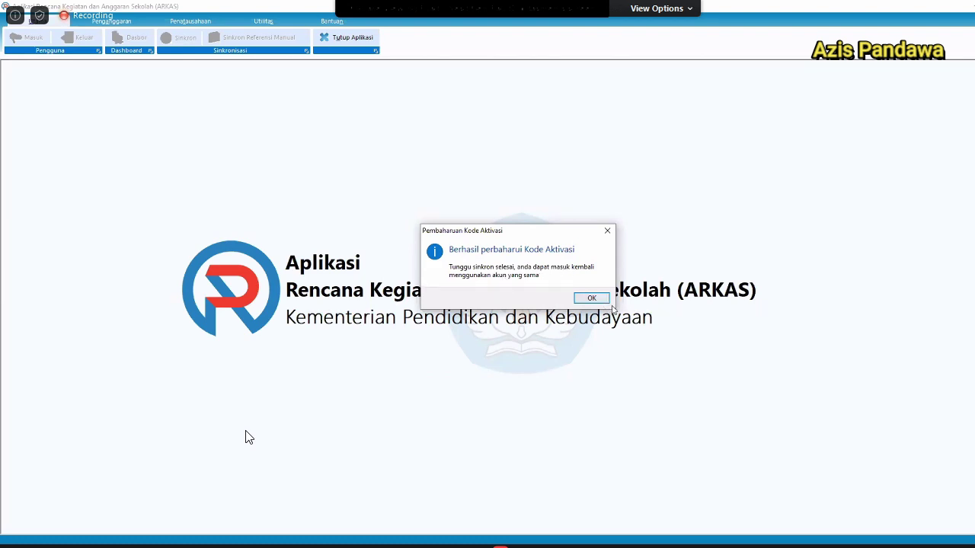
pyautogui.click(588, 298)
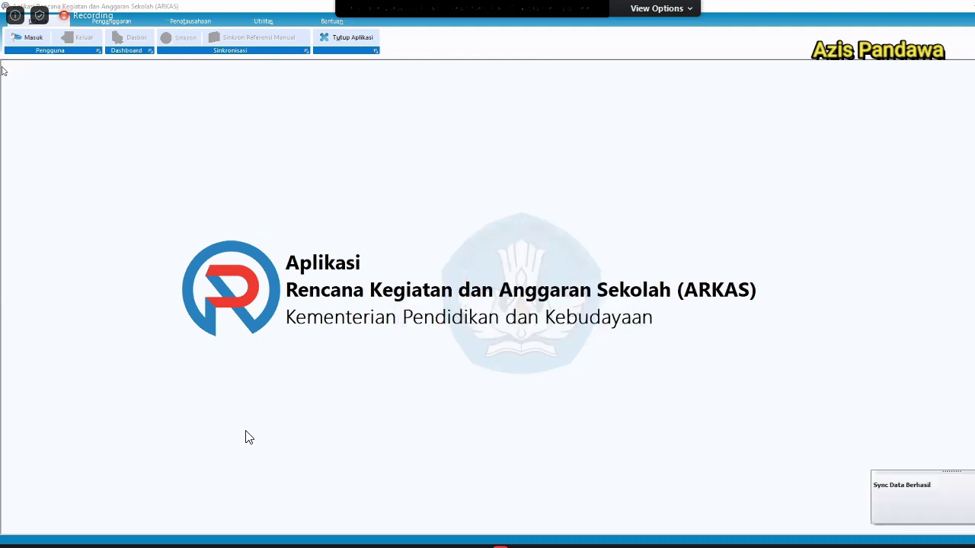
# Log in for Tahun 2020 with the school's account e-mail and password.
pyautogui.click(29, 40)
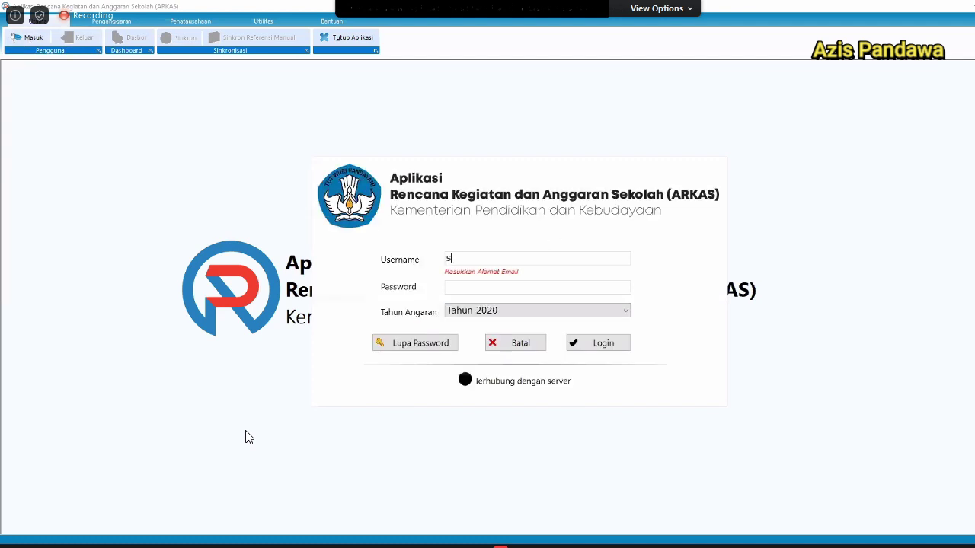
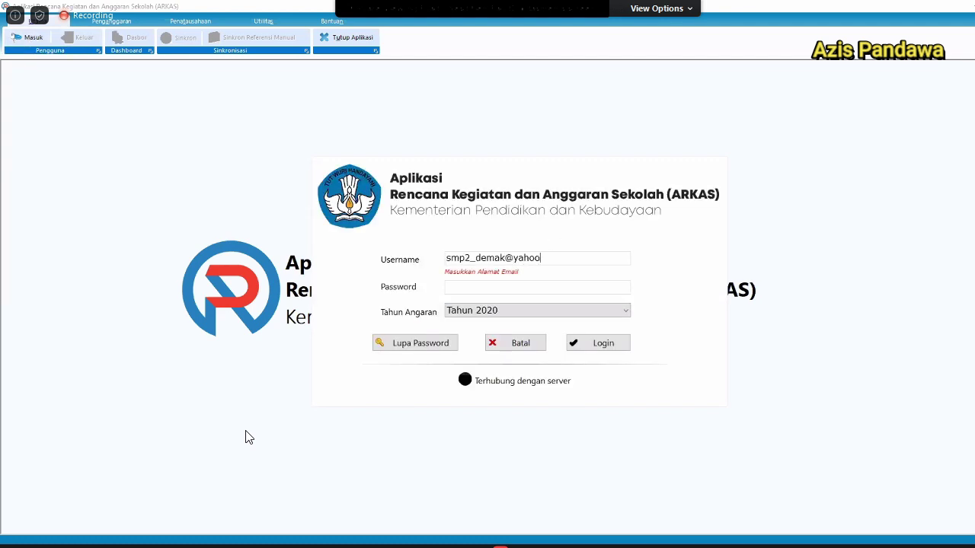
pyautogui.press('Tab')
pyautogui.write('****')
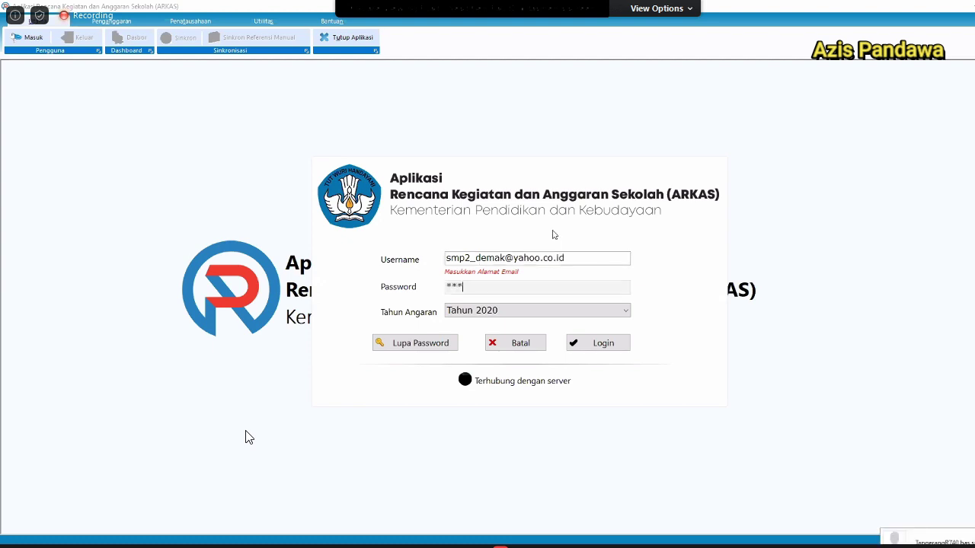
pyautogui.press('Return')
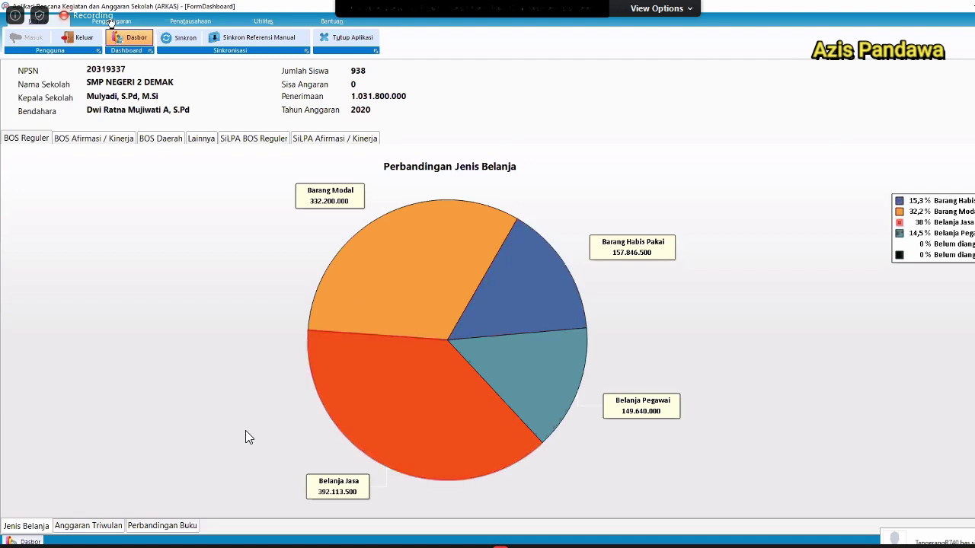
# Load the BOS Reguler work paper under Penganggaran > Kertas Kerja and scroll its rows.
pyautogui.click(110, 20)
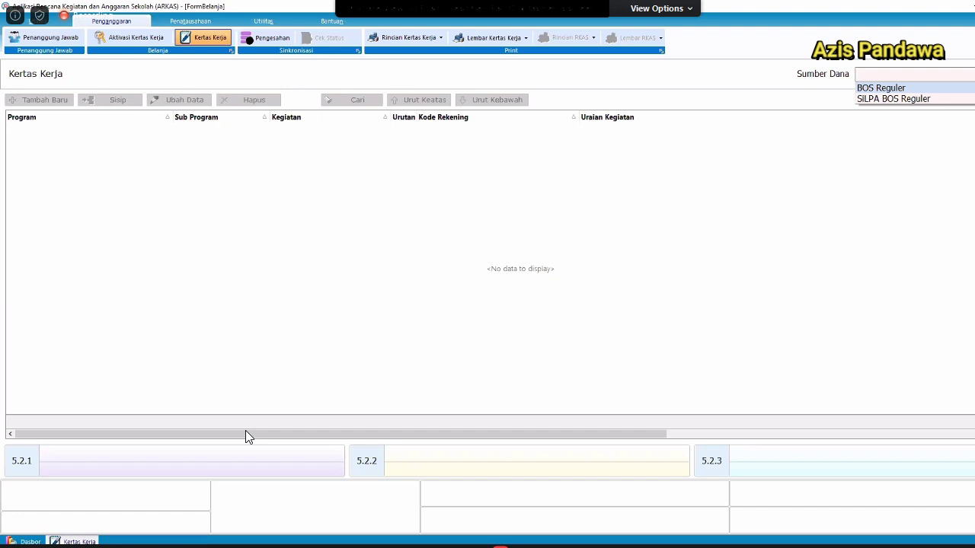
pyautogui.press('Return')
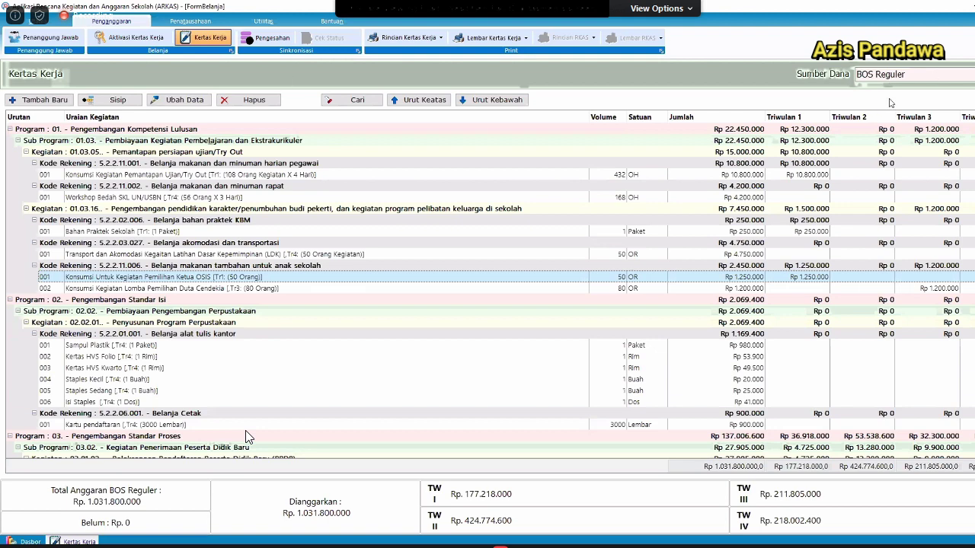
pyautogui.scroll(-15, 246, 436)
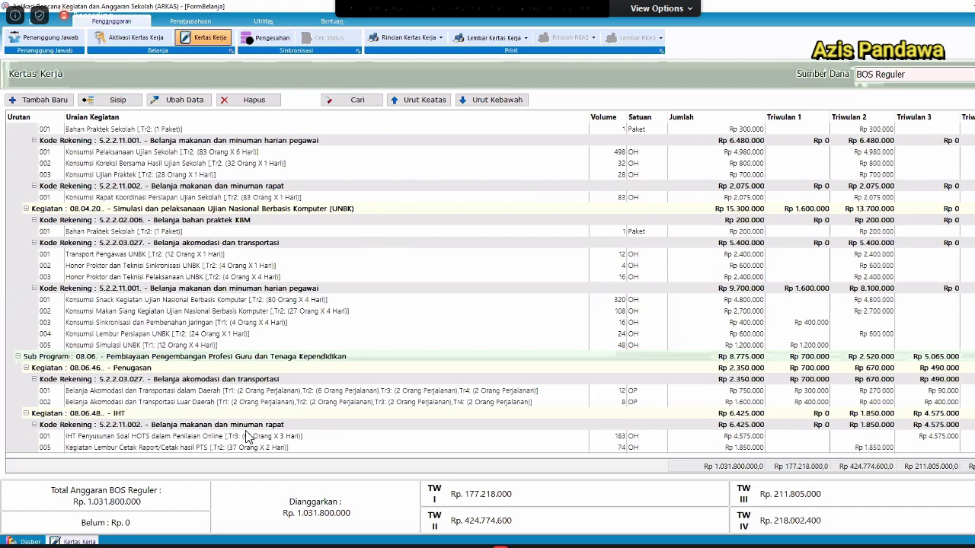
# Switch Sumber Dana to SILPA BOS Reguler, review its rows, then bring up Pengesahan.
pyautogui.hotkey('alt', 'Down')
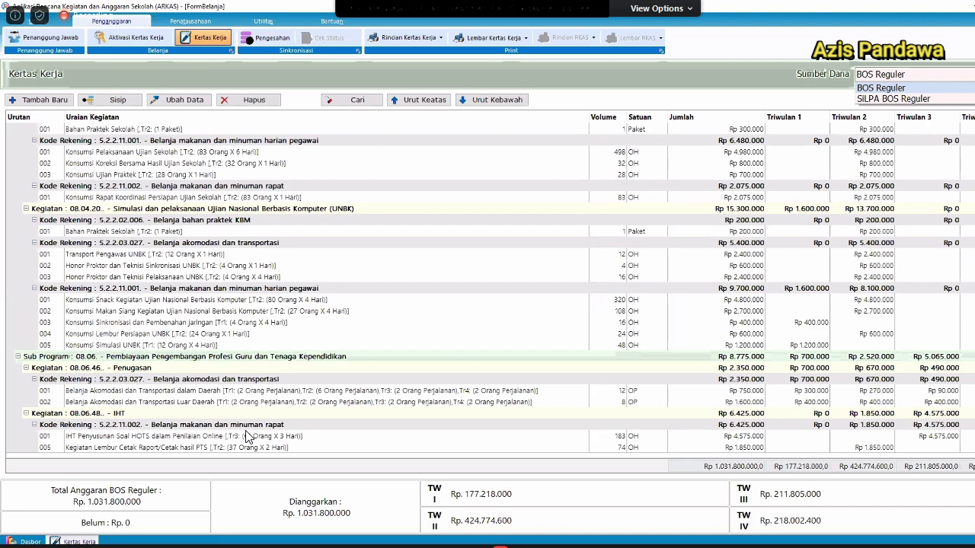
pyautogui.press('Down')
pyautogui.press('Return')
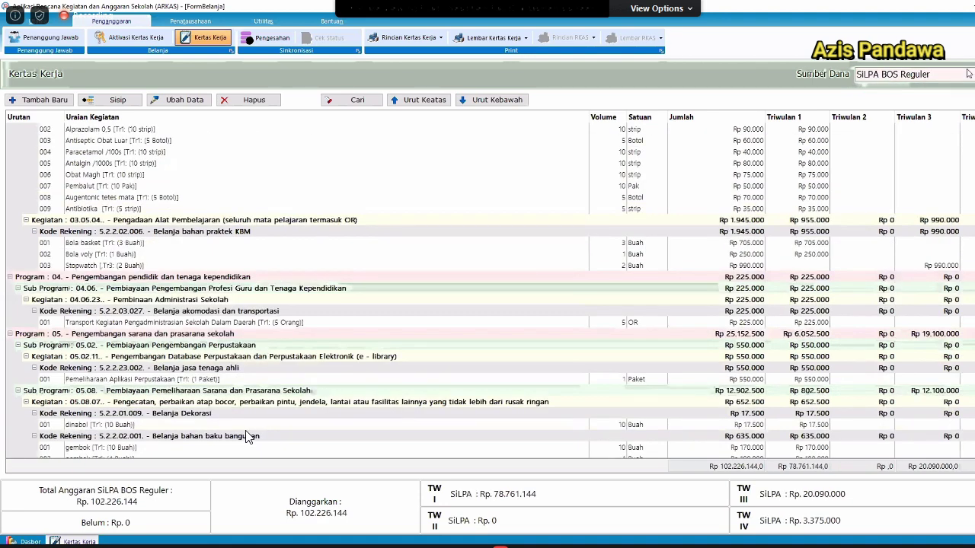
pyautogui.scroll(-8, 246, 436)
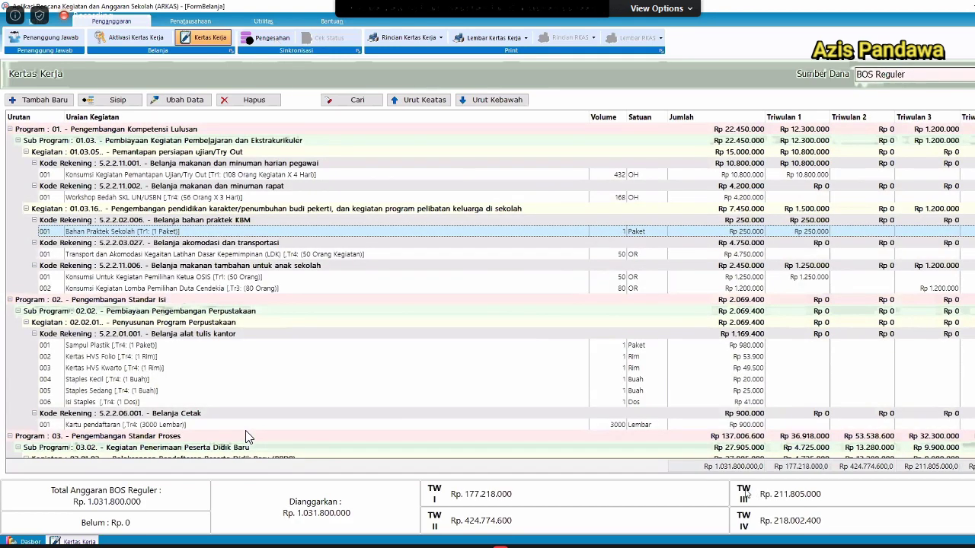
pyautogui.click(930, 449)
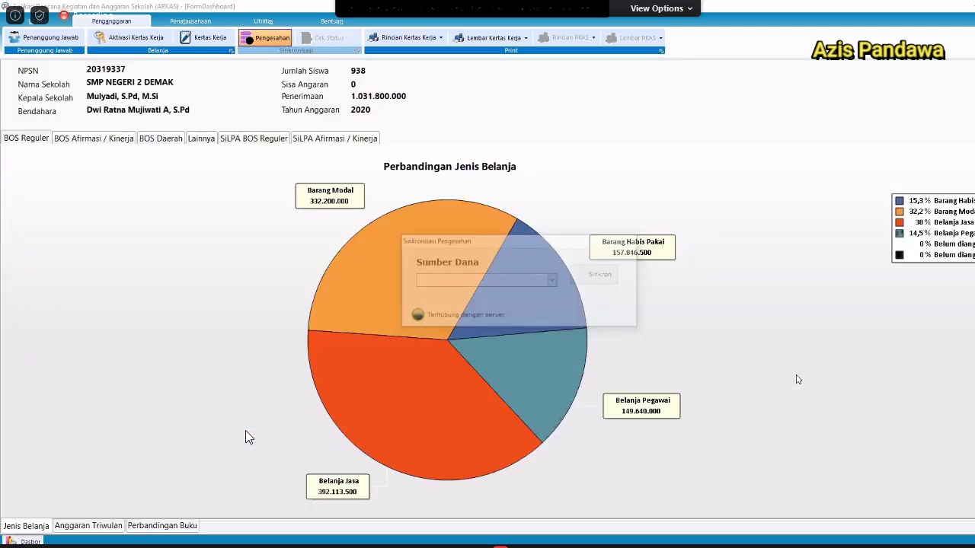
# Run the approval sync for Sumber Dana BOS Reguler and close it once finished.
pyautogui.click(501, 282)
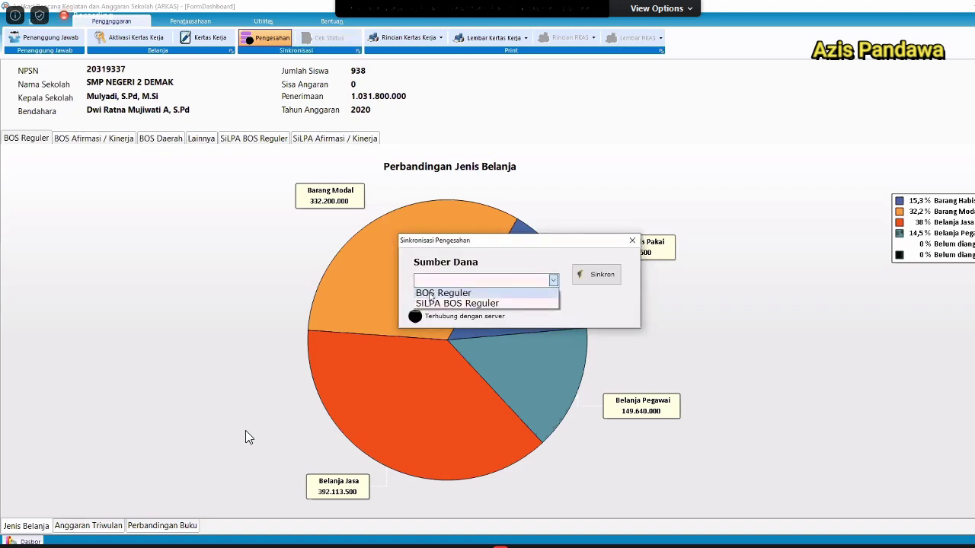
pyautogui.click(431, 297)
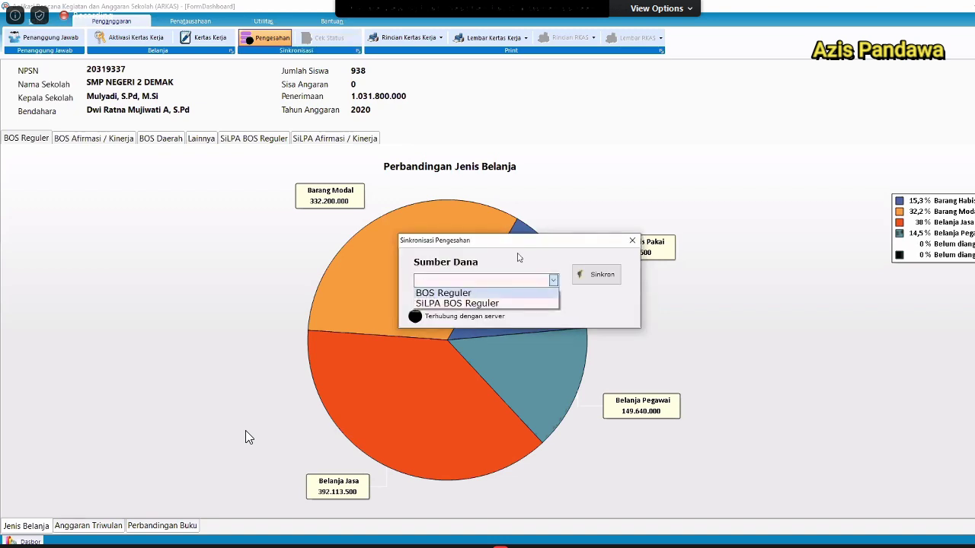
pyautogui.click(609, 280)
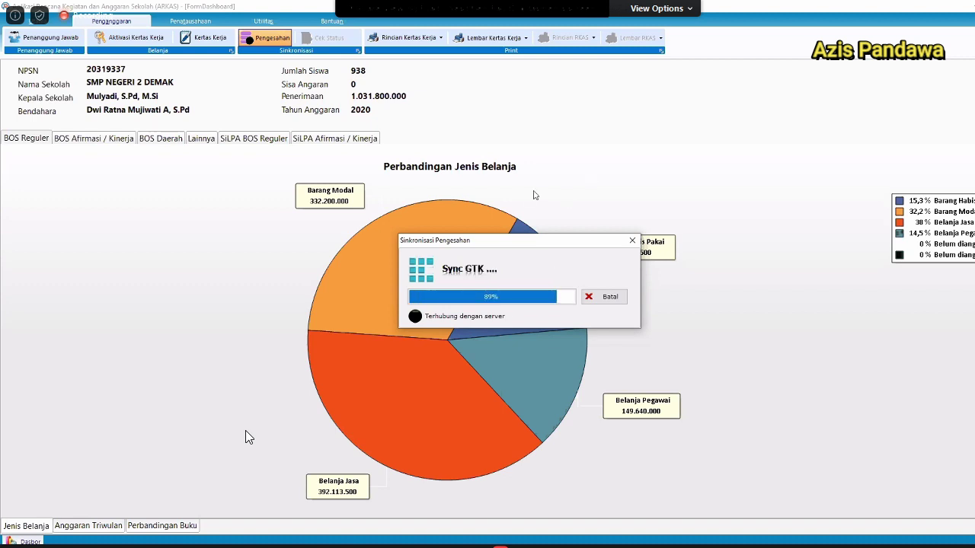
pyautogui.click(629, 350)
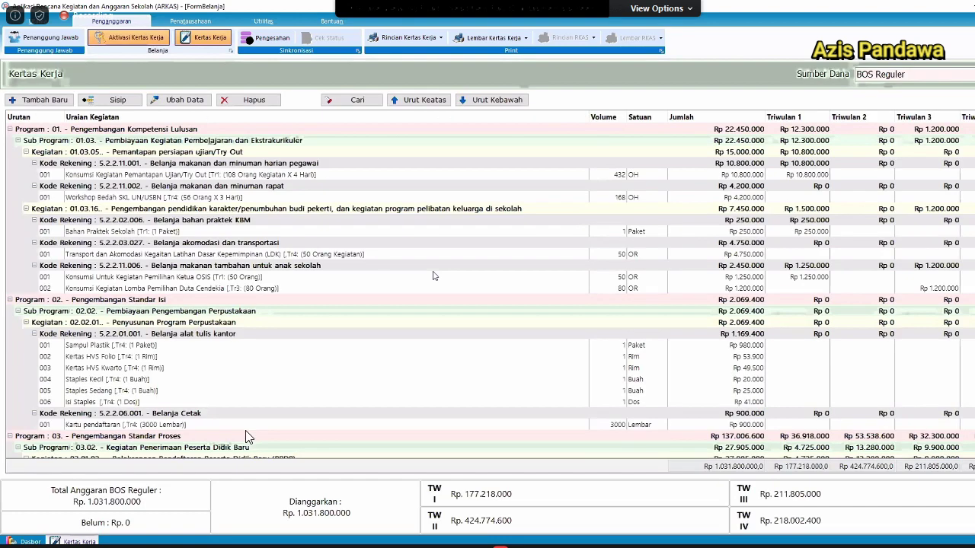
# Return to the BOS Reguler work paper and select the Pemilihan Ketua OSIS and Lomba Pemilihan Duta Cendekia rows.
pyautogui.click(124, 38)
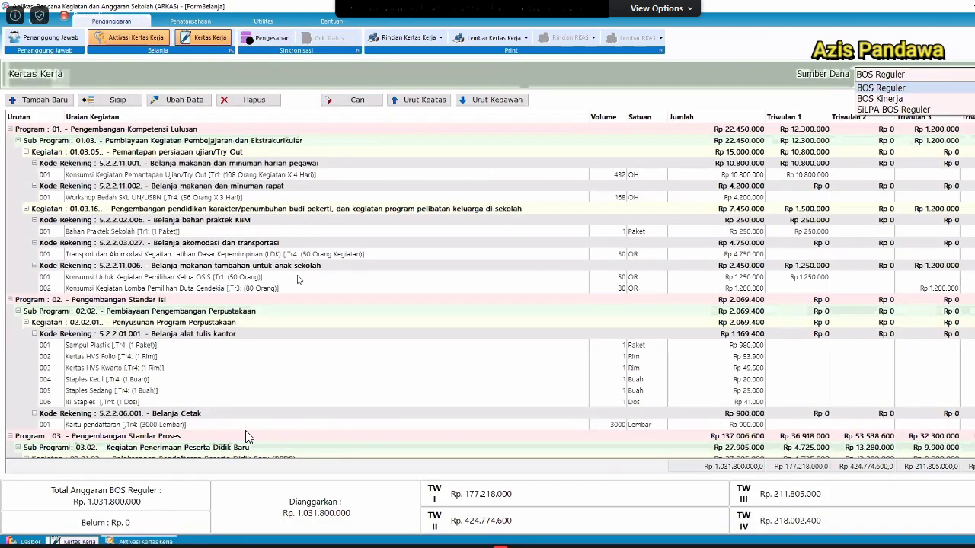
pyautogui.click(301, 278)
pyautogui.click(310, 278)
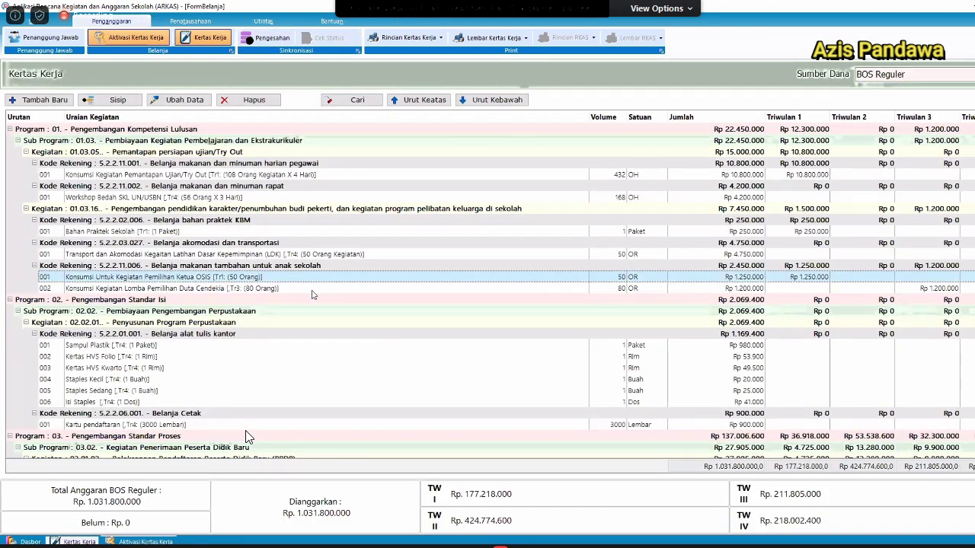
pyautogui.click(311, 290)
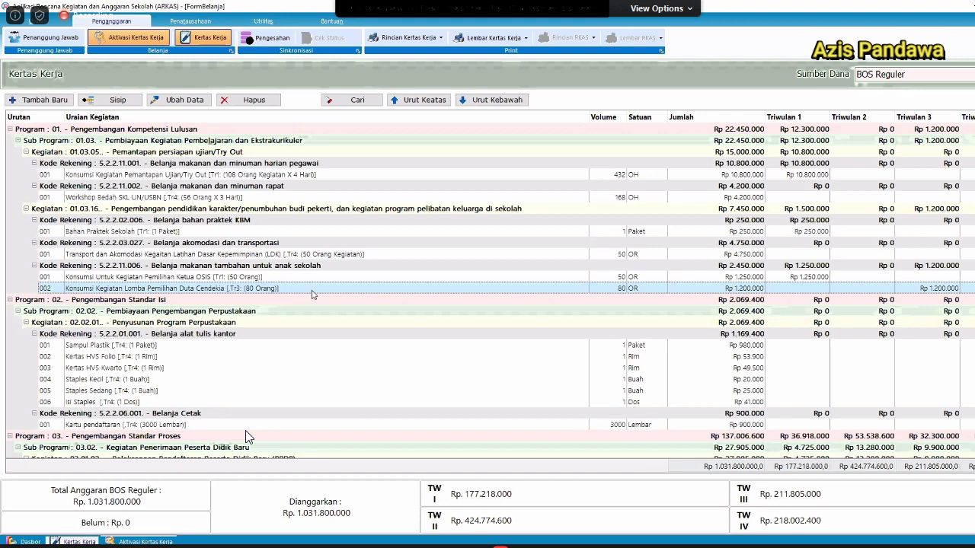
pyautogui.click(223, 277)
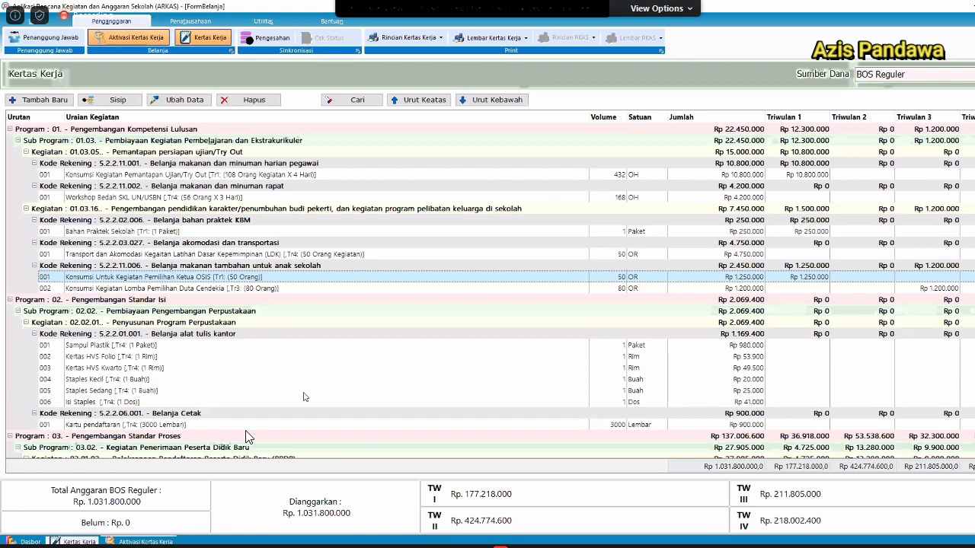
# Scroll down through the BOS Reguler worksheet lines and back up.
pyautogui.scroll(-10, 304, 397)
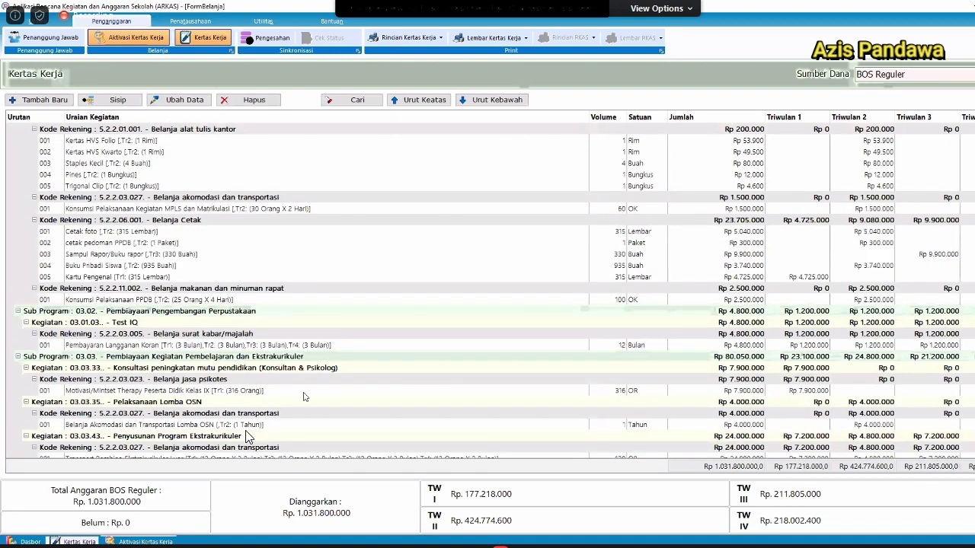
pyautogui.scroll(-5, 246, 435)
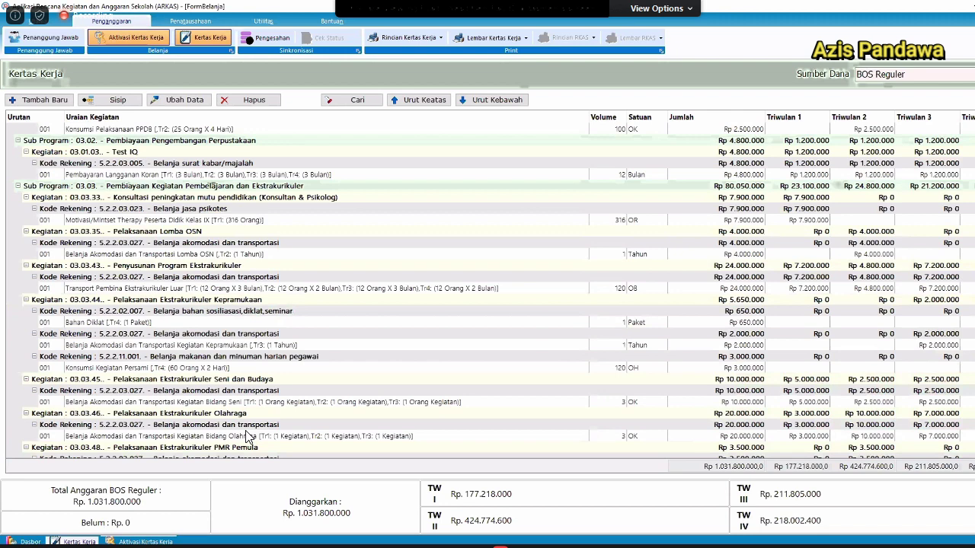
pyautogui.scroll(-10, 245, 435)
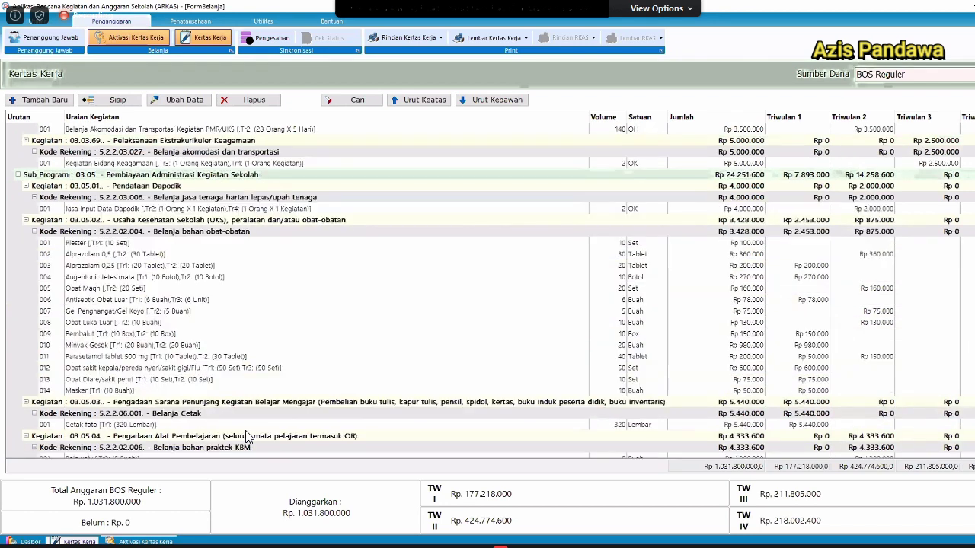
pyautogui.scroll(-9, 245, 435)
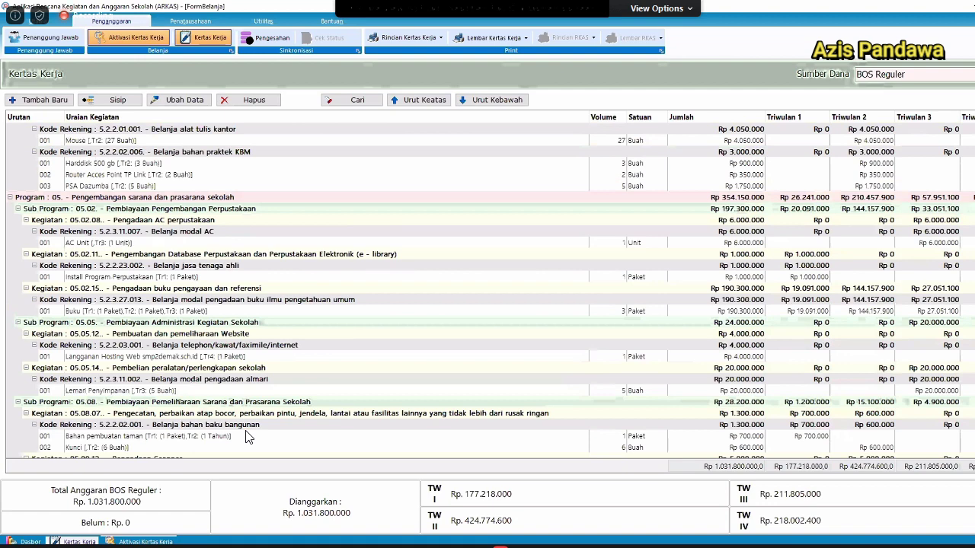
pyautogui.scroll(-10, 246, 435)
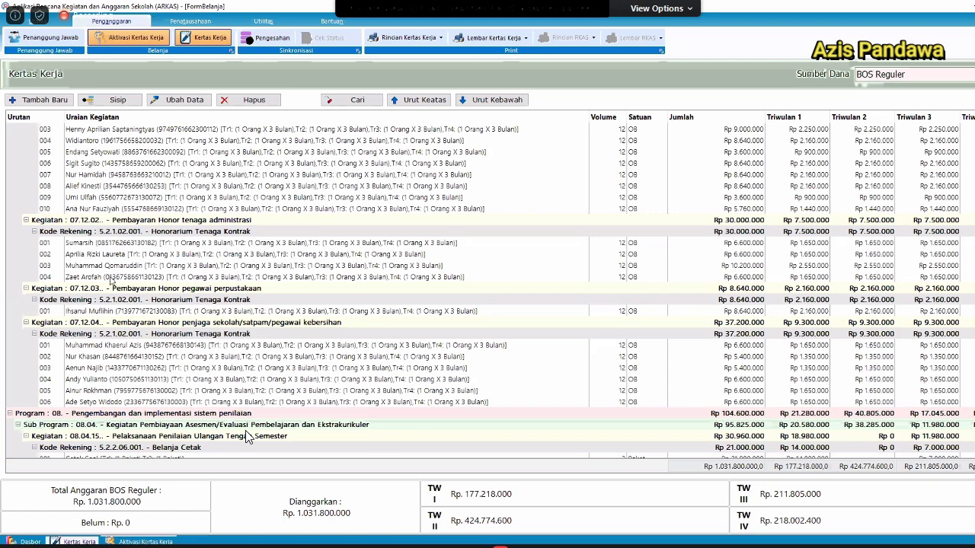
pyautogui.scroll(1, 133, 280)
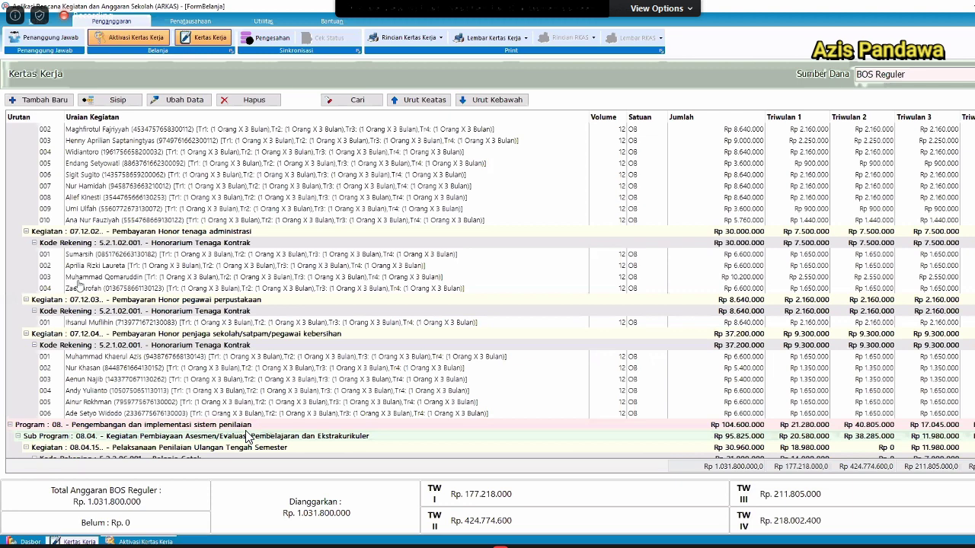
pyautogui.scroll(10, 67, 232)
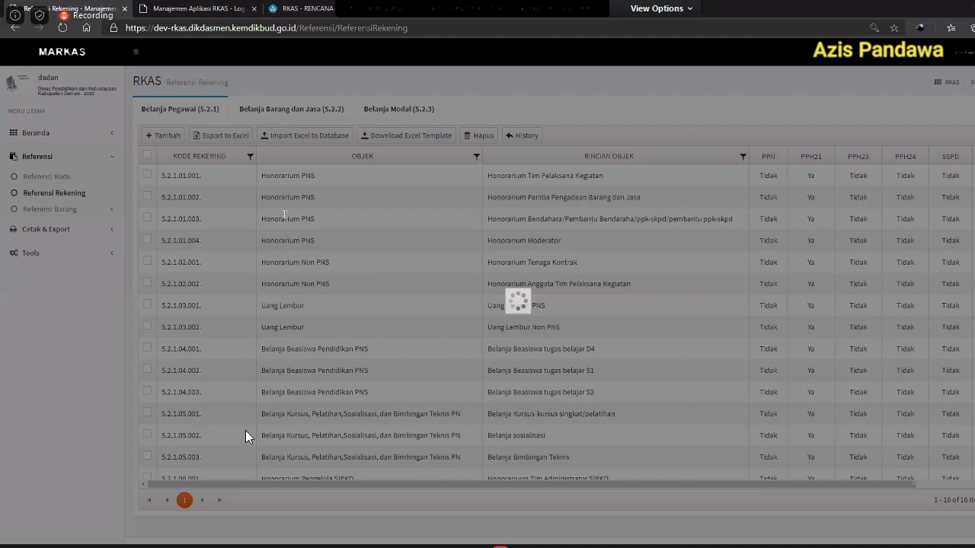
# Tick account 5.2.3.10.006 on the Belanja Modal tab, delete it with Hapus, and confirm.
pyautogui.click(310, 545)
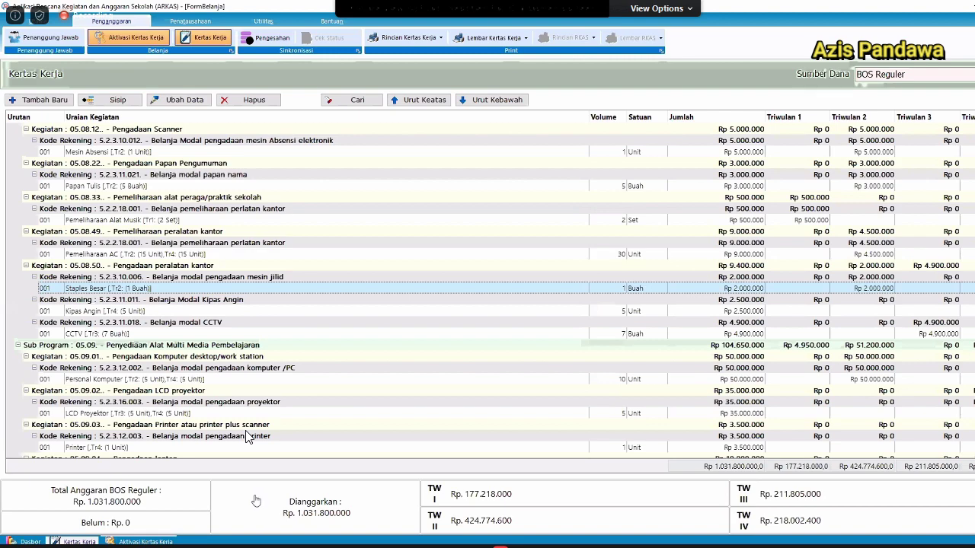
pyautogui.hotkey('alt', 'Tab')
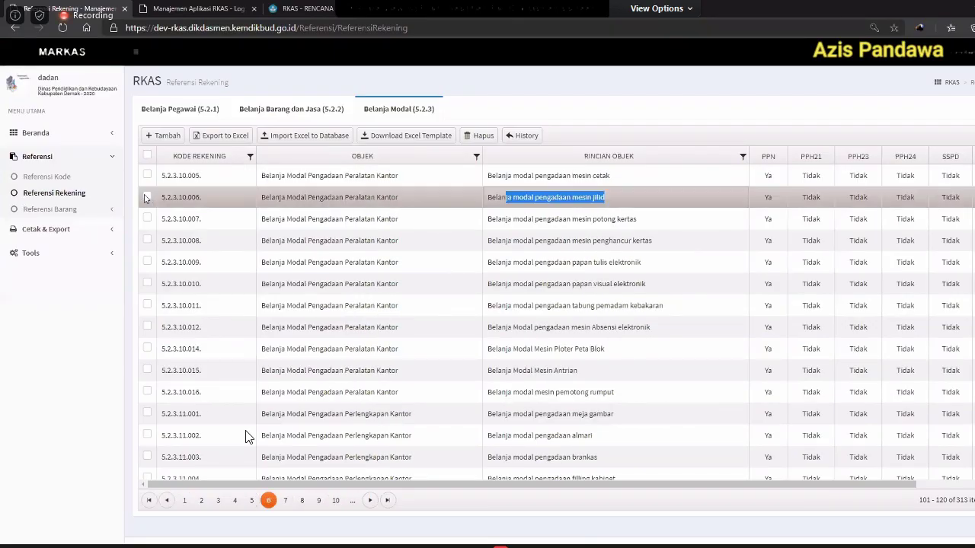
pyautogui.click(147, 198)
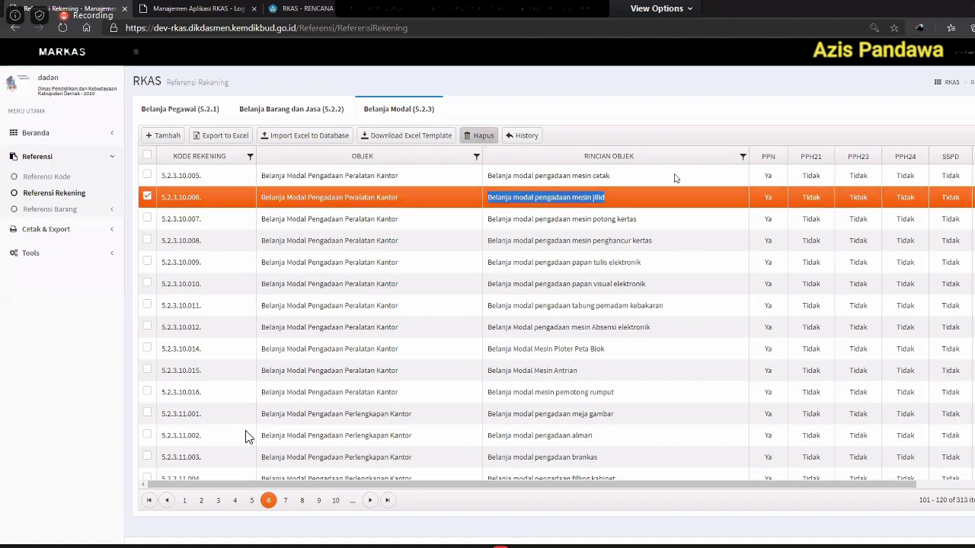
pyautogui.click(479, 136)
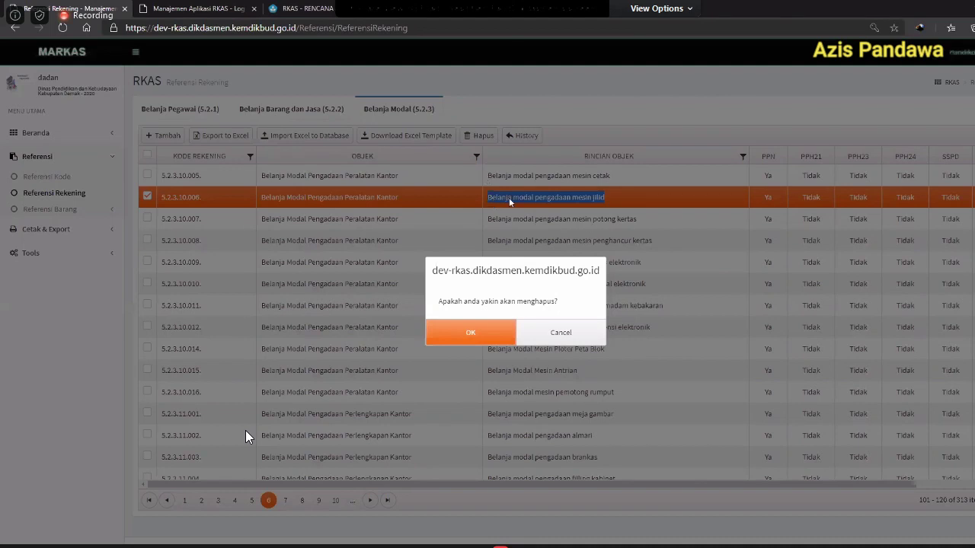
pyautogui.press('Return')
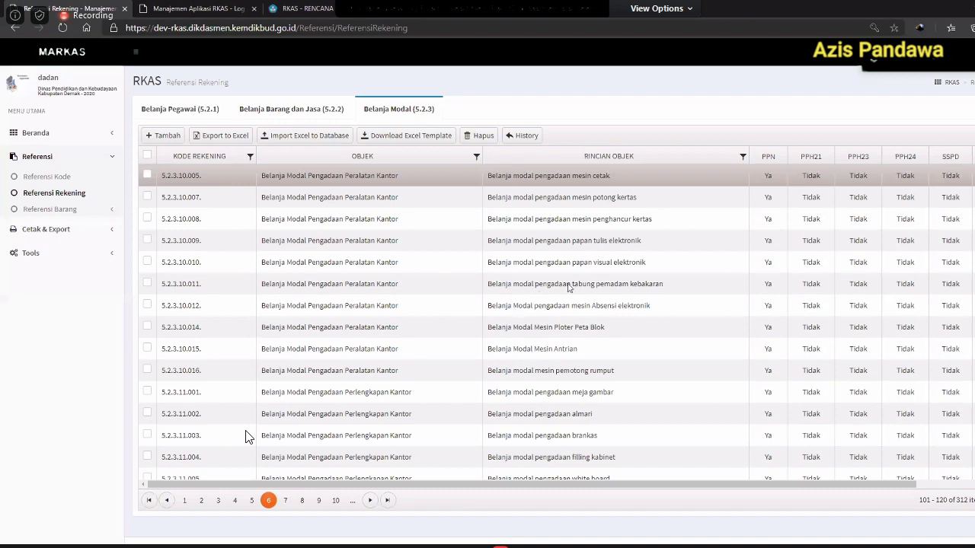
pyautogui.hotkey('alt', 'Tab')
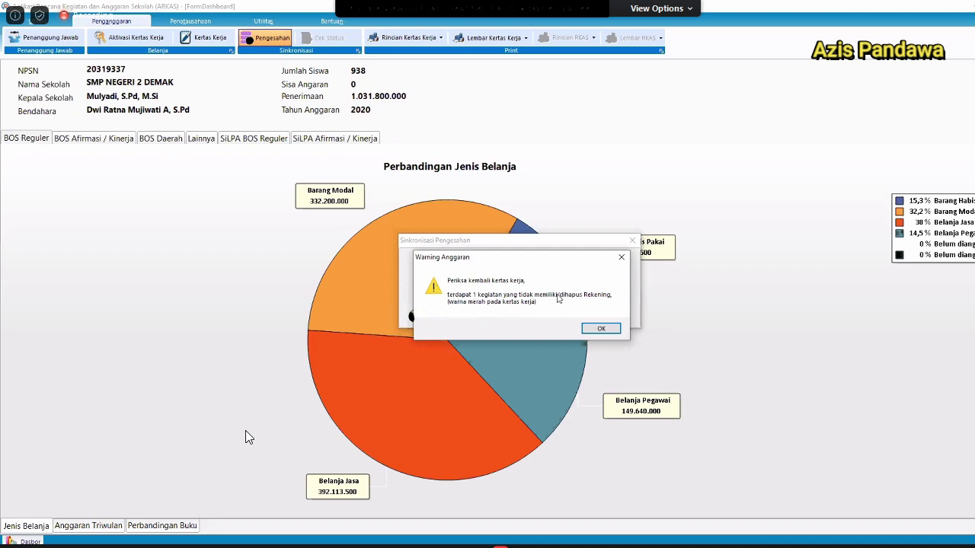
# Dismiss Warning Anggaran, close Sinkronisasi Pengesahan, and scroll Kertas Kerja to the red Staples Besar row.
pyautogui.click(597, 332)
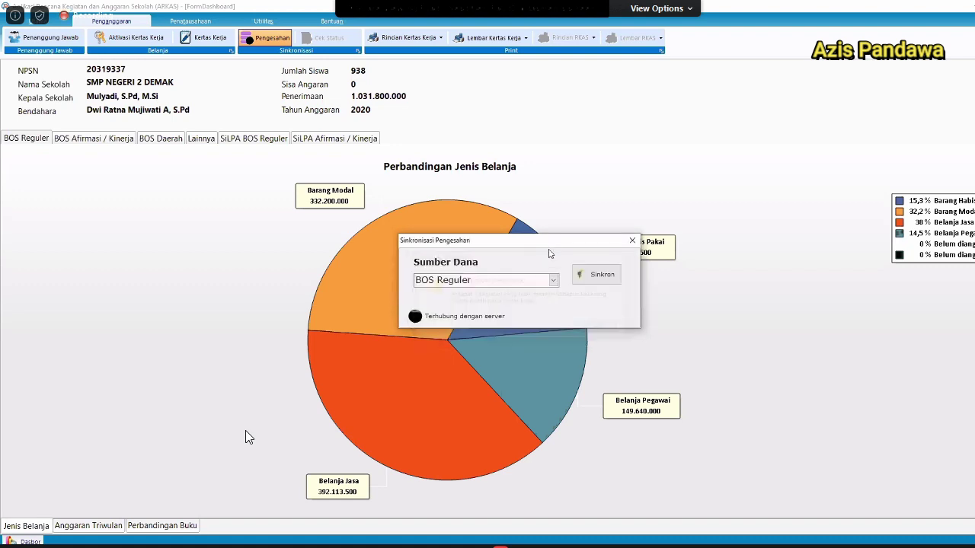
pyautogui.click(632, 241)
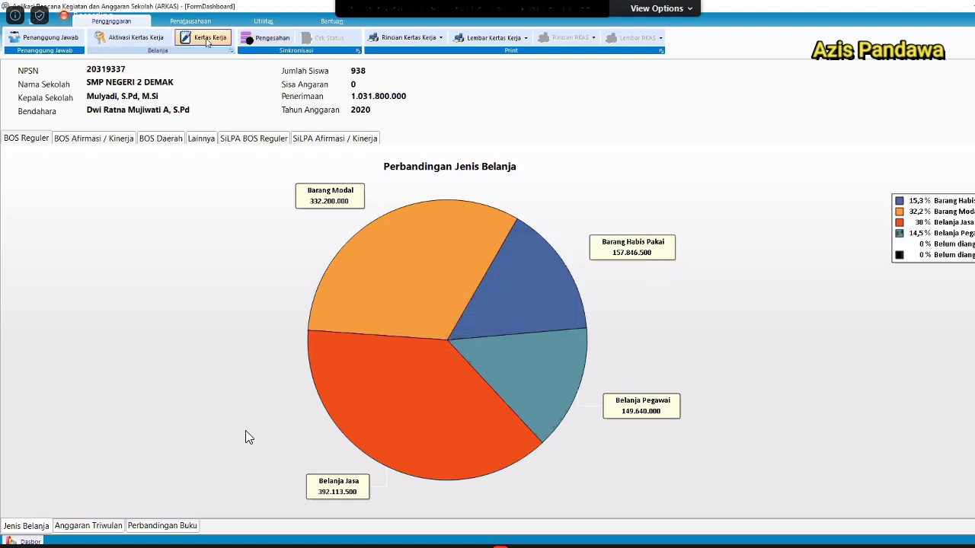
pyautogui.click(208, 39)
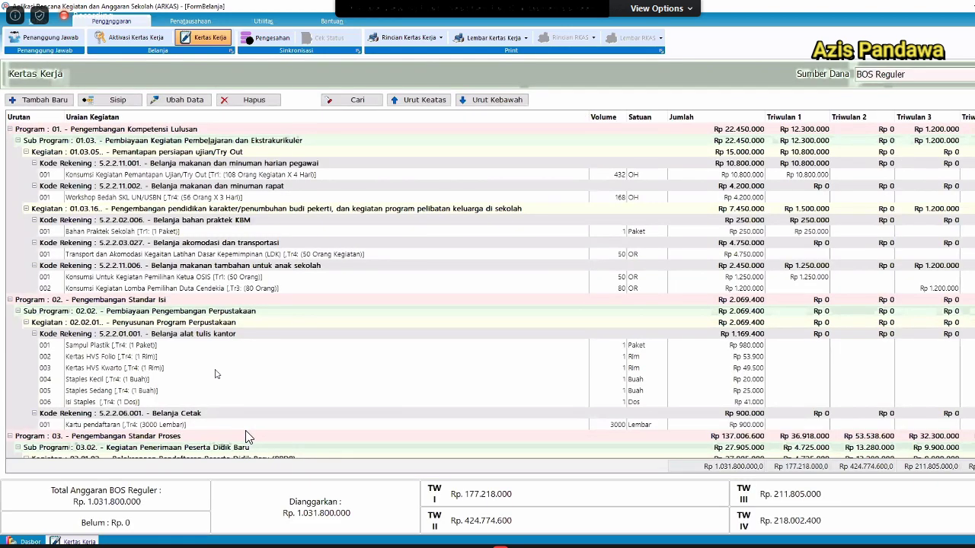
pyautogui.scroll(-10, 246, 436)
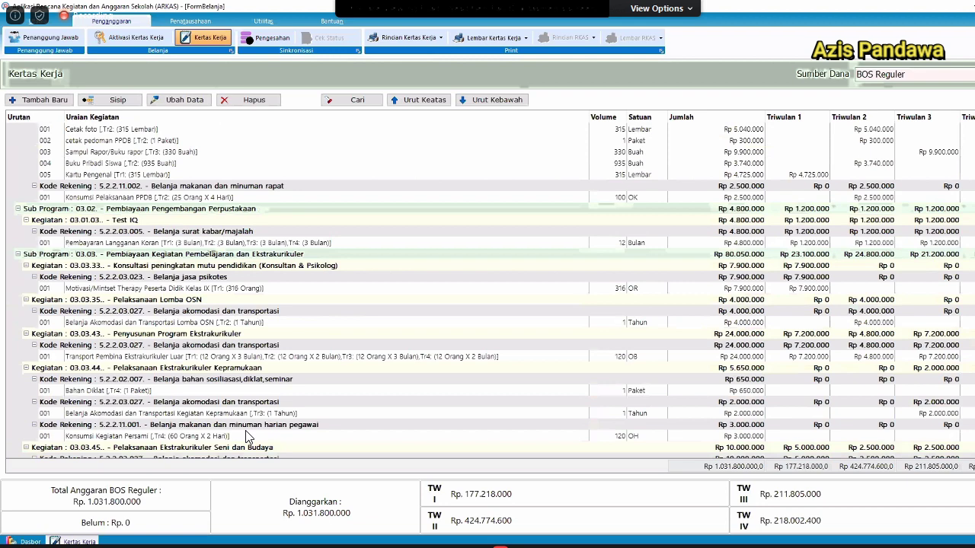
pyautogui.scroll(-7, 246, 437)
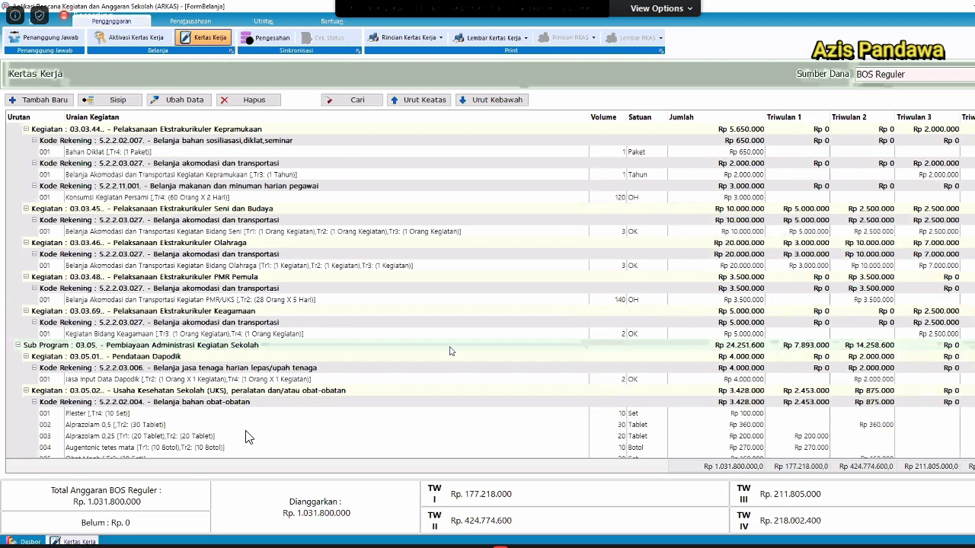
pyautogui.scroll(8, 245, 436)
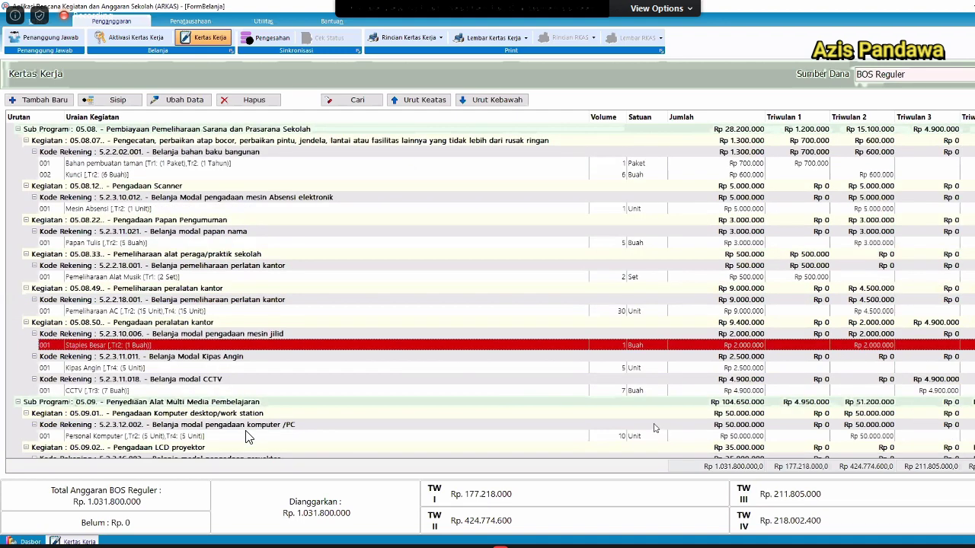
# Inspect the Staples Besar line's details, showing a blank Kode Rekening, without changing anything.
pyautogui.doubleClick(242, 346)
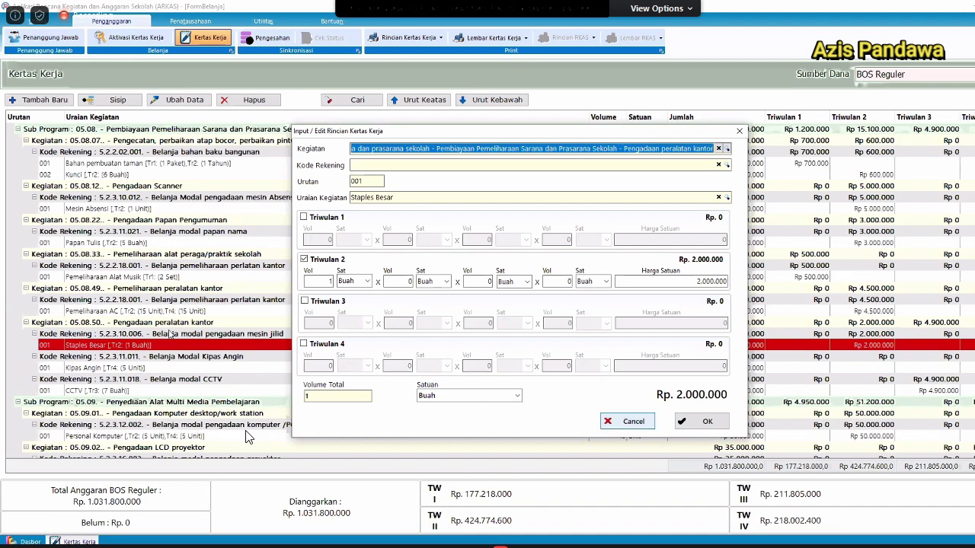
pyautogui.press('Escape')
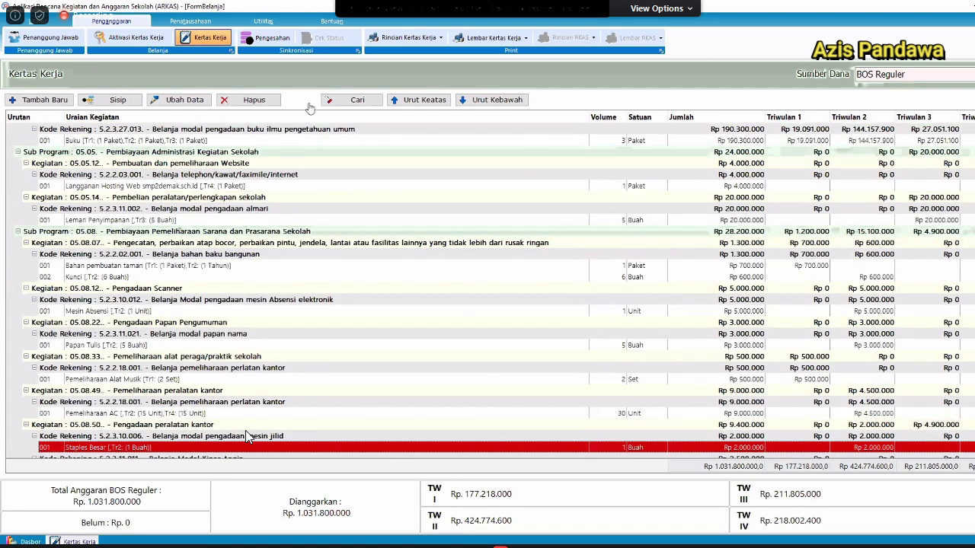
pyautogui.hotkey('alt', 'Tab')
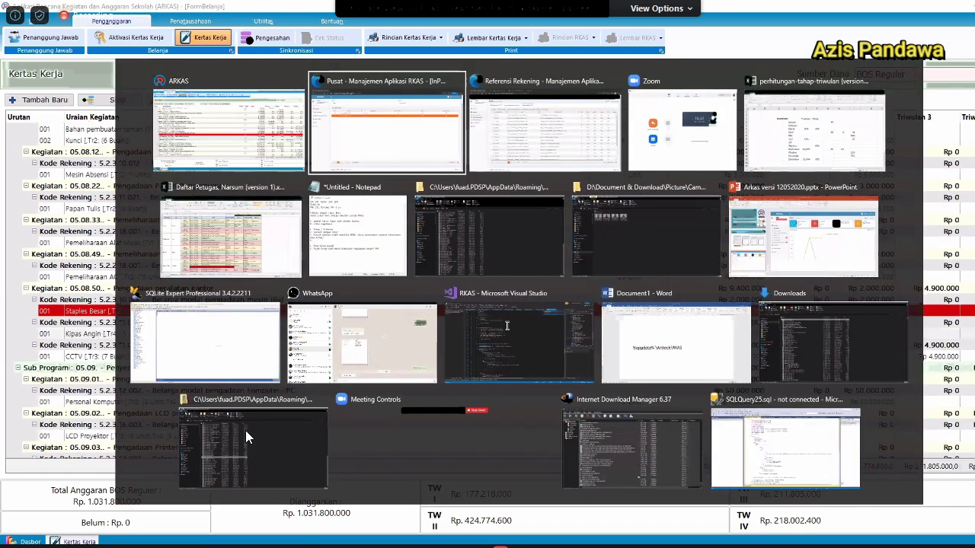
# Check the Belanja Modal list in the browser, then return to ARKAS Kertas Kerja.
pyautogui.hotkey('alt', 'Tab')
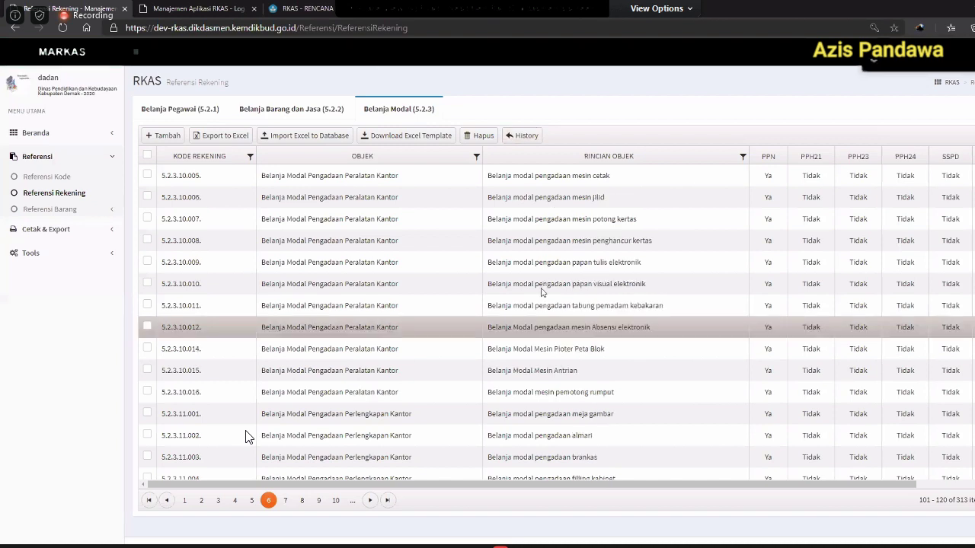
pyautogui.hotkey('alt', 'Tab')
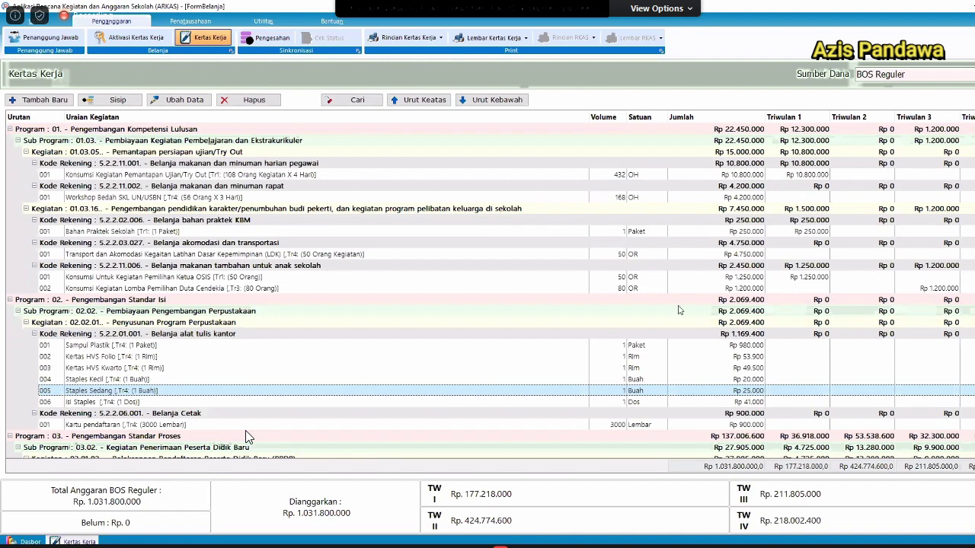
# Run Sinkron from the first ribbon tab until 'Sync Data Berhasil' appears.
pyautogui.scroll(-8, 246, 437)
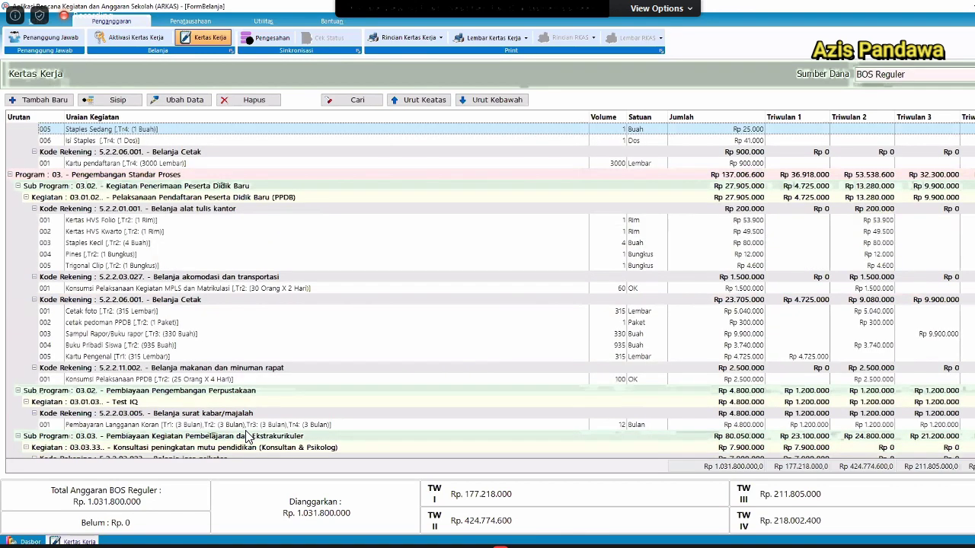
pyautogui.scroll(-10, 246, 436)
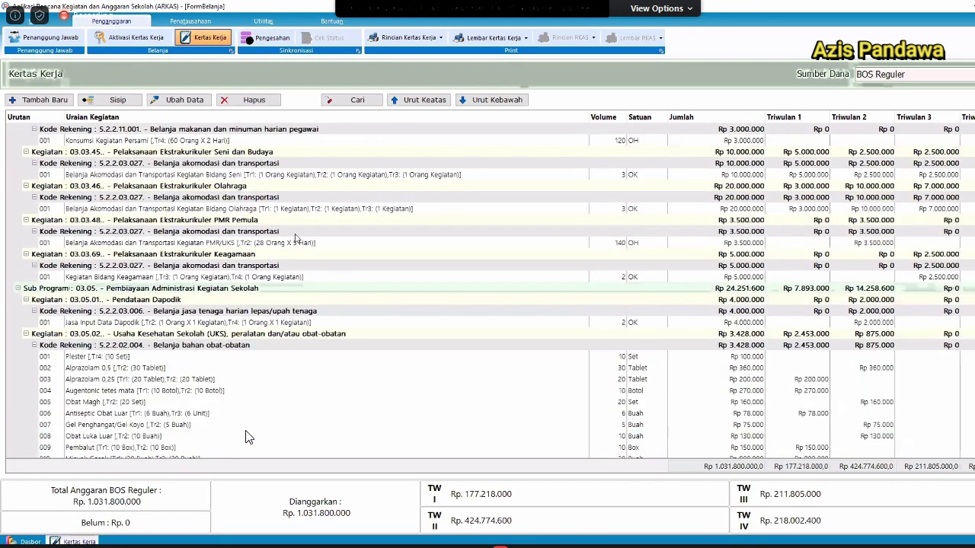
pyautogui.scroll(-10, 246, 436)
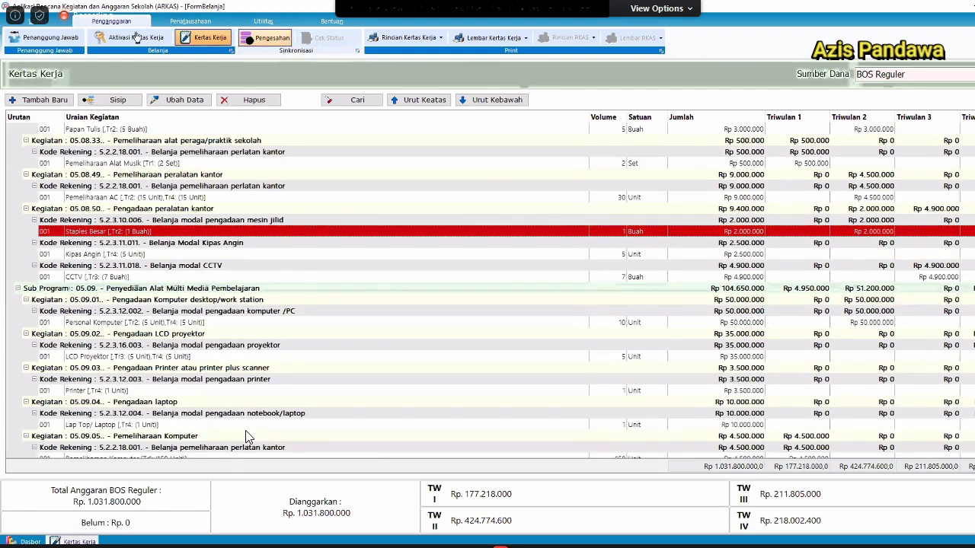
pyautogui.click(60, 19)
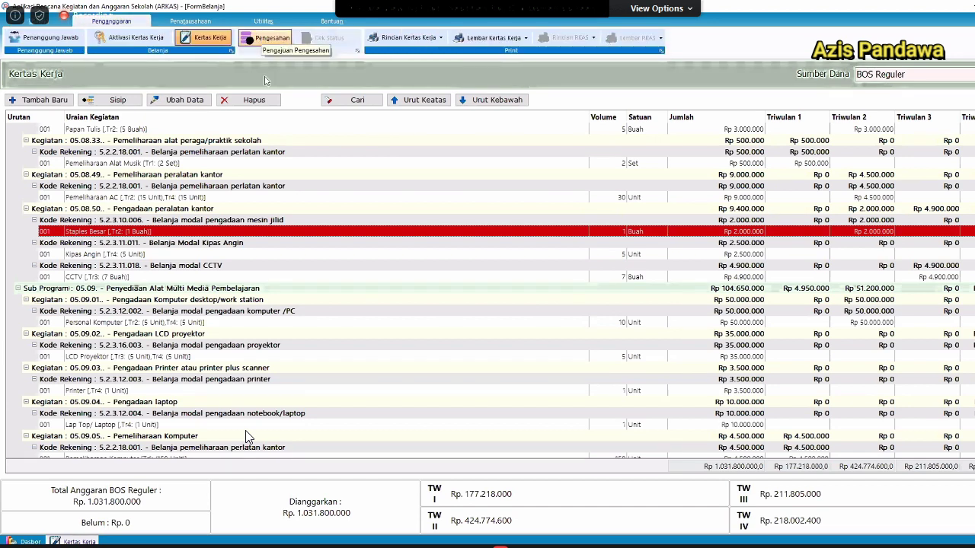
pyautogui.click(54, 25)
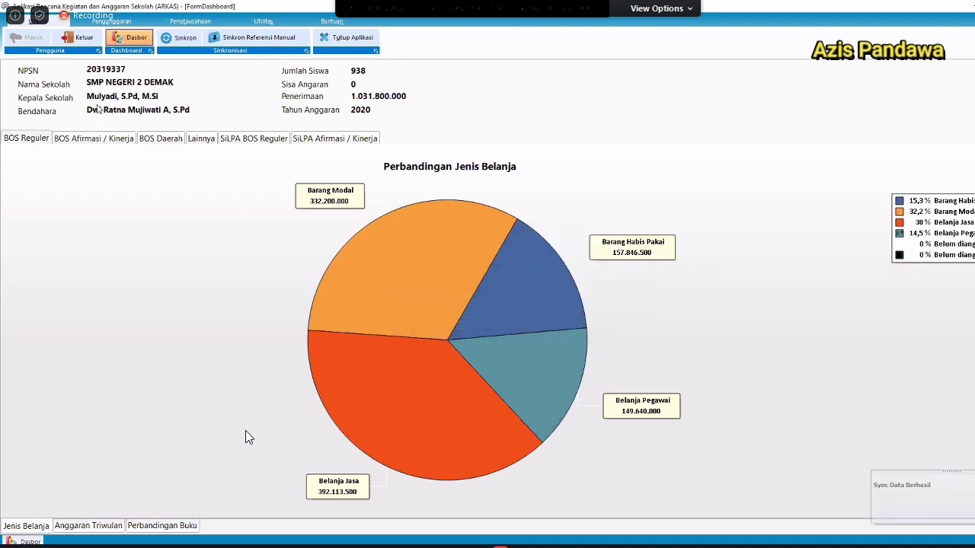
# Load the BOS Reguler budget worksheet and scroll its rows to check the Staples Besar line.
pyautogui.click(128, 22)
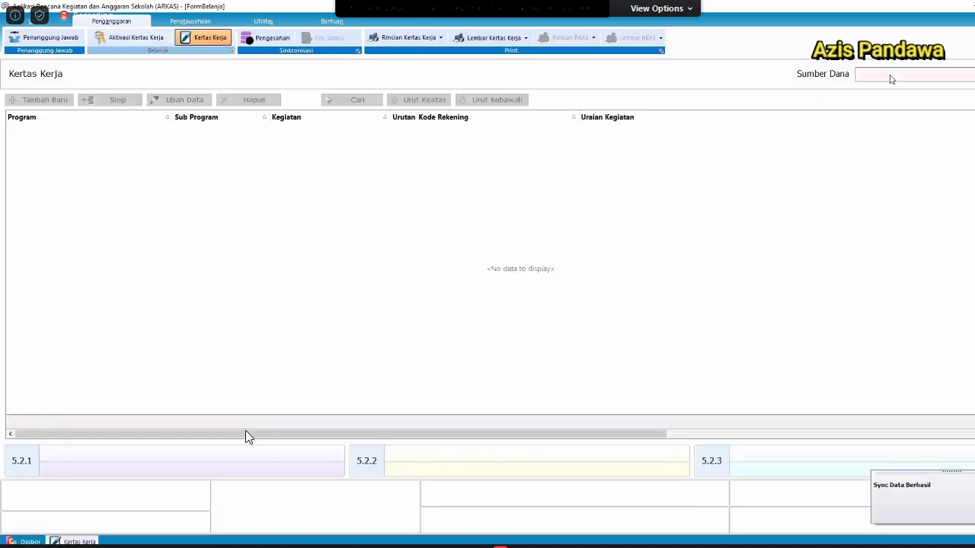
pyautogui.click(890, 78)
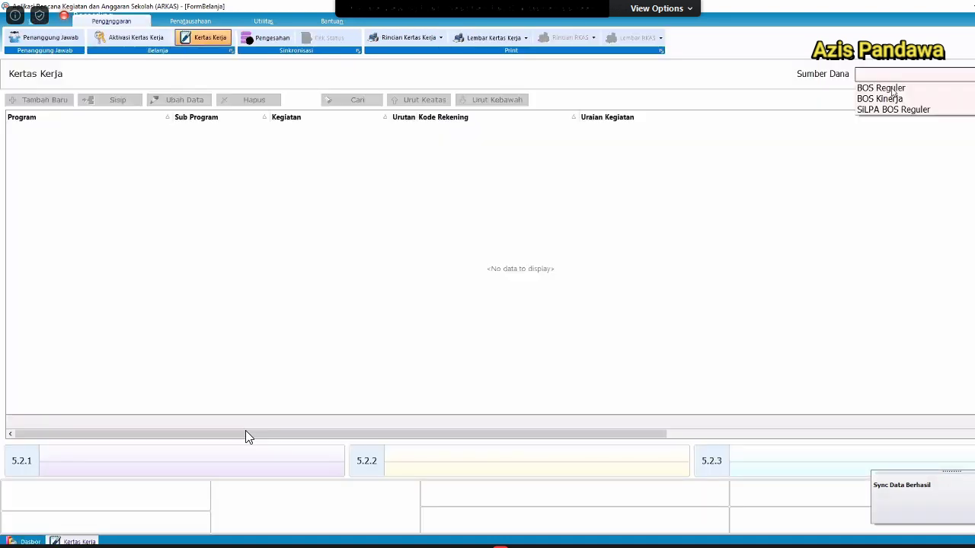
pyautogui.click(300, 364)
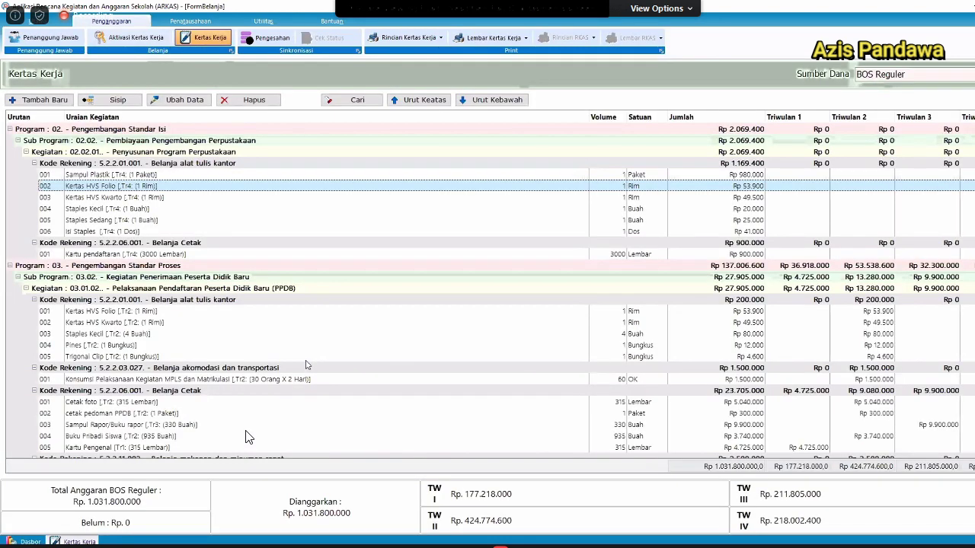
pyautogui.scroll(-7, 328, 364)
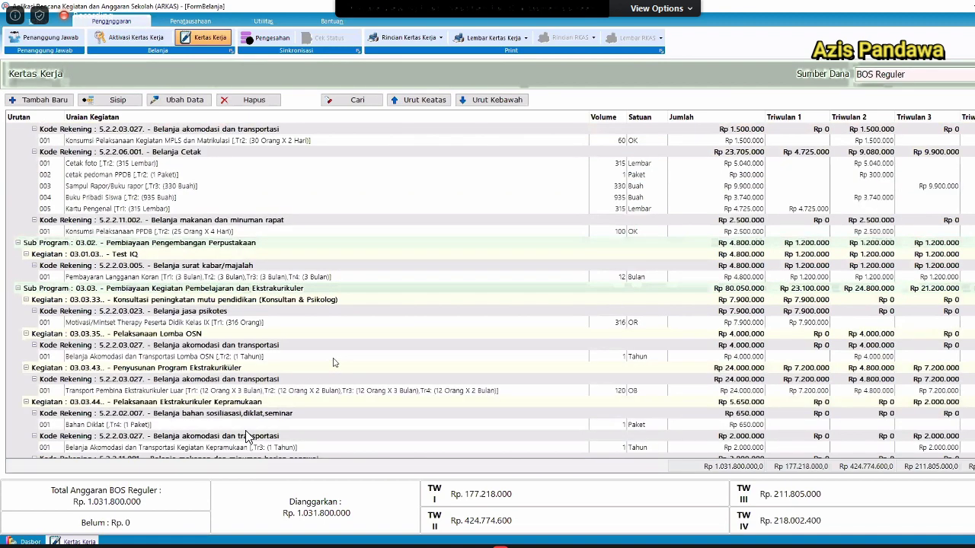
pyautogui.scroll(-8, 337, 371)
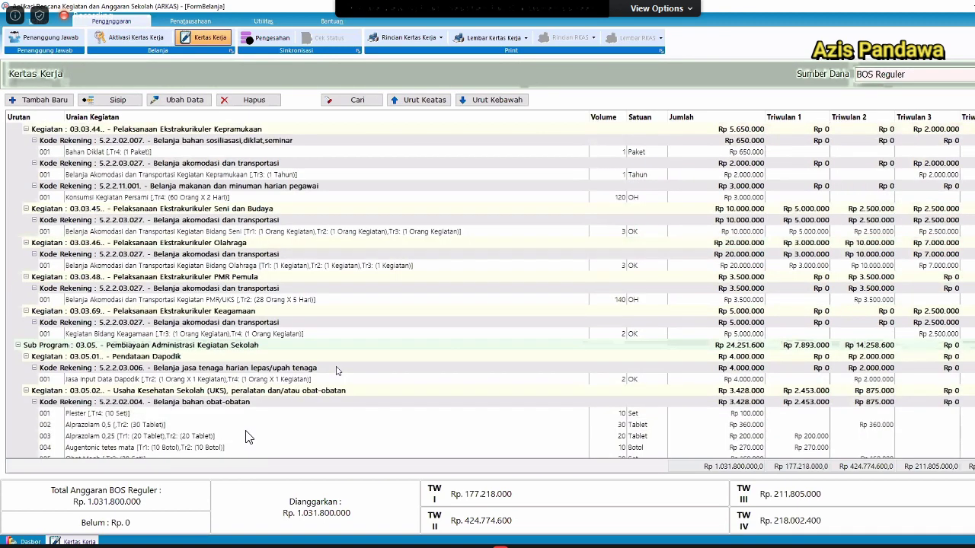
pyautogui.scroll(-8, 338, 371)
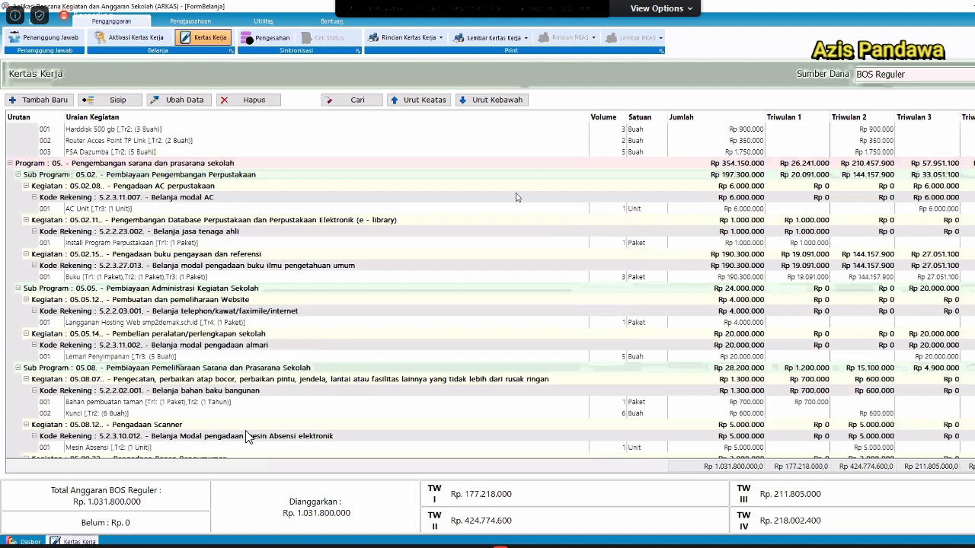
pyautogui.scroll(-10, 524, 286)
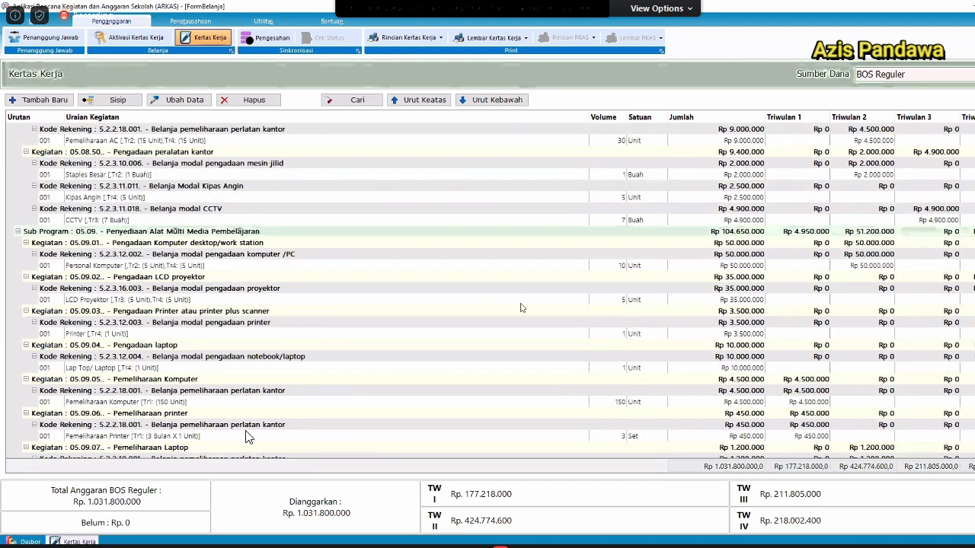
pyautogui.scroll(-10, 577, 283)
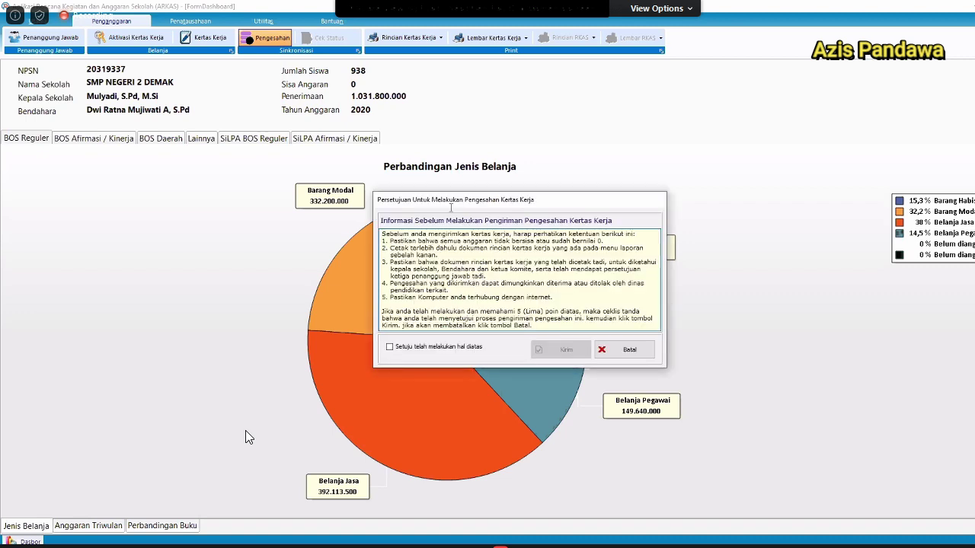
# Accept the approval conditions, submit the worksheet for approval, and switch to the MARKAS web admin.
pyautogui.click(407, 349)
pyautogui.click(544, 356)
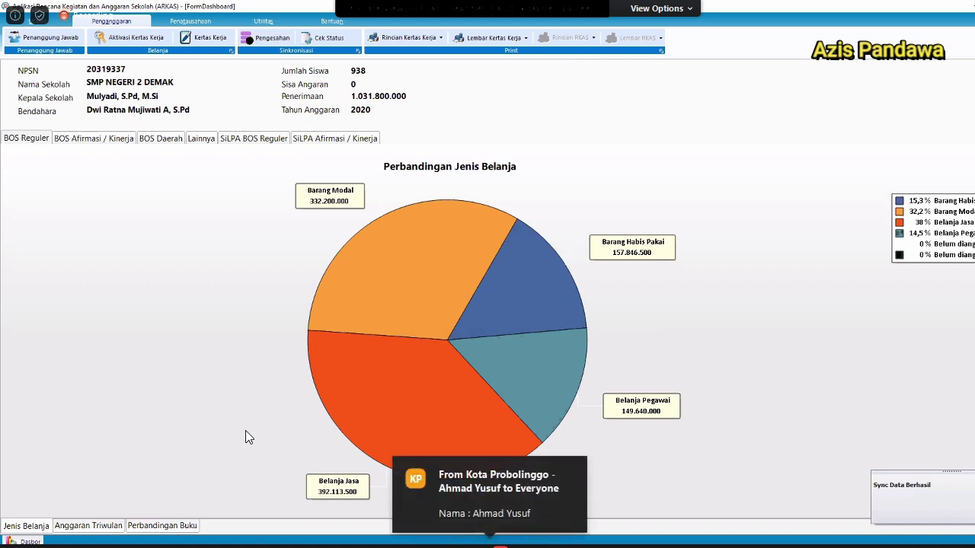
pyautogui.click(253, 546)
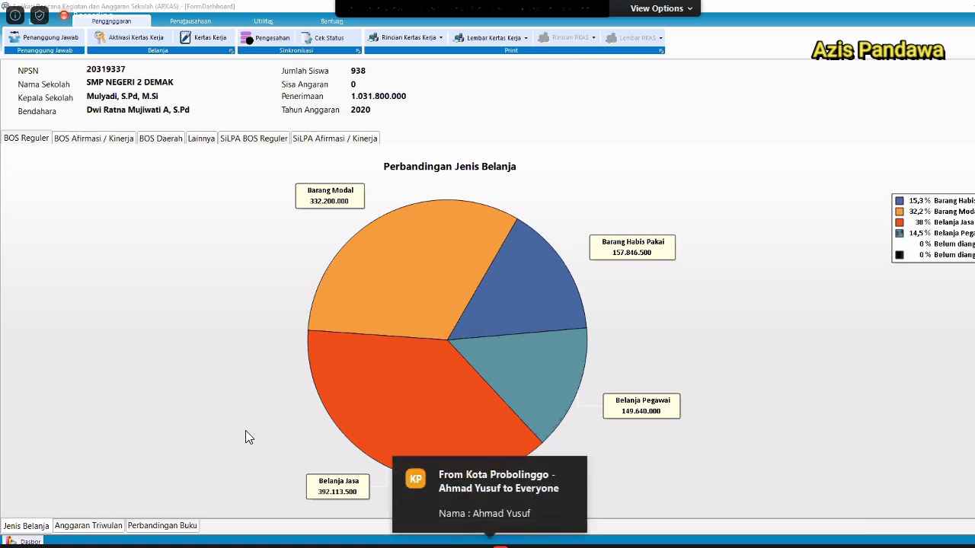
pyautogui.click(260, 529)
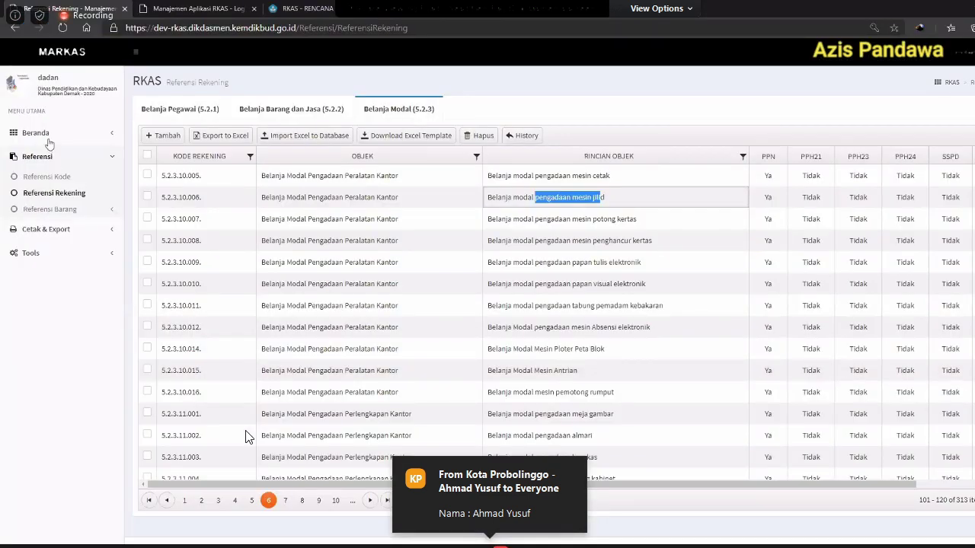
# View SMP NEGERI 2 DEMAK's BOS Reguler budget approval details under Pengesahan and scroll through them.
pyautogui.click(39, 220)
pyautogui.click(184, 110)
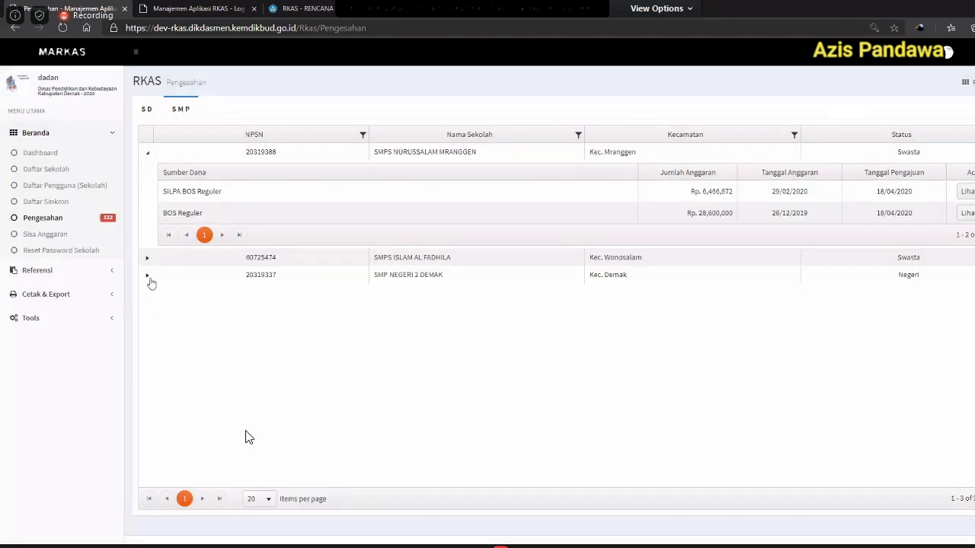
pyautogui.click(147, 278)
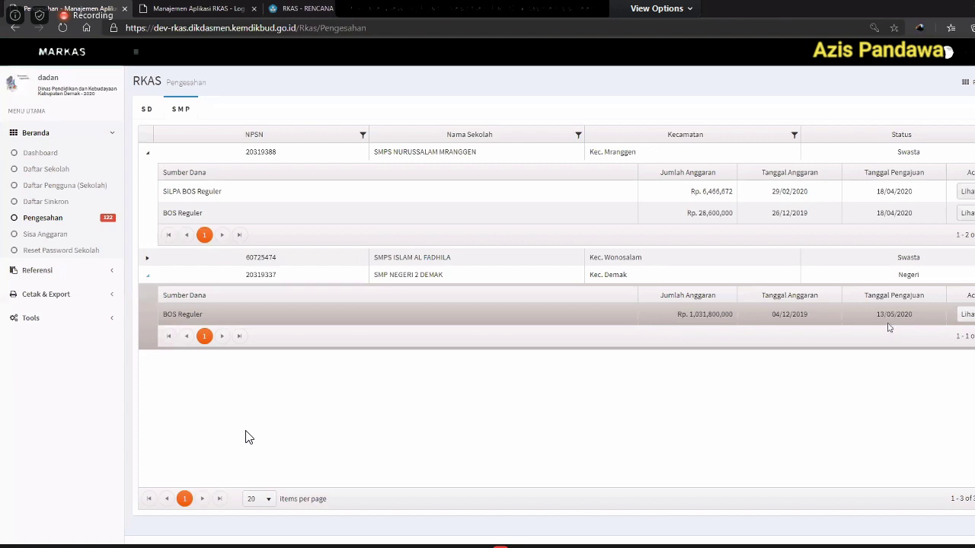
pyautogui.click(962, 315)
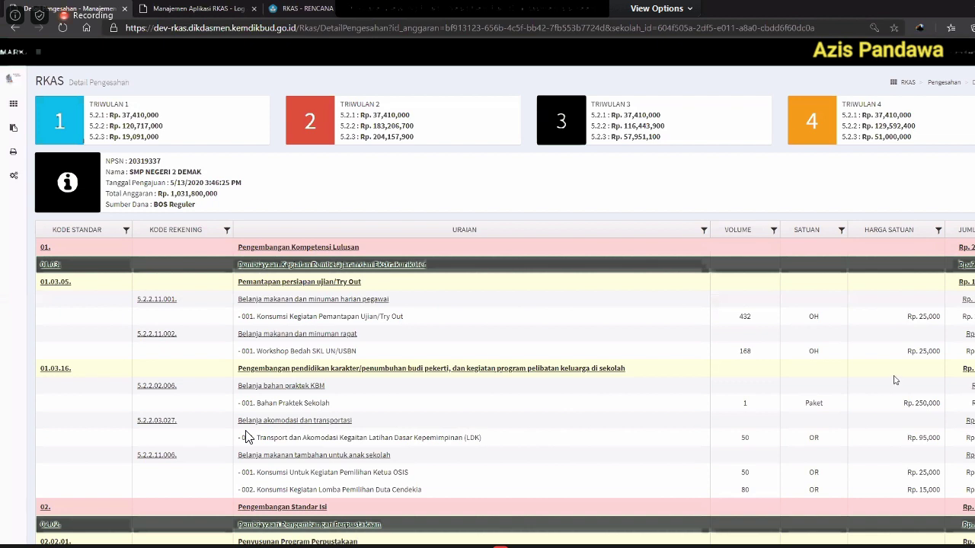
pyautogui.scroll(-1, 895, 380)
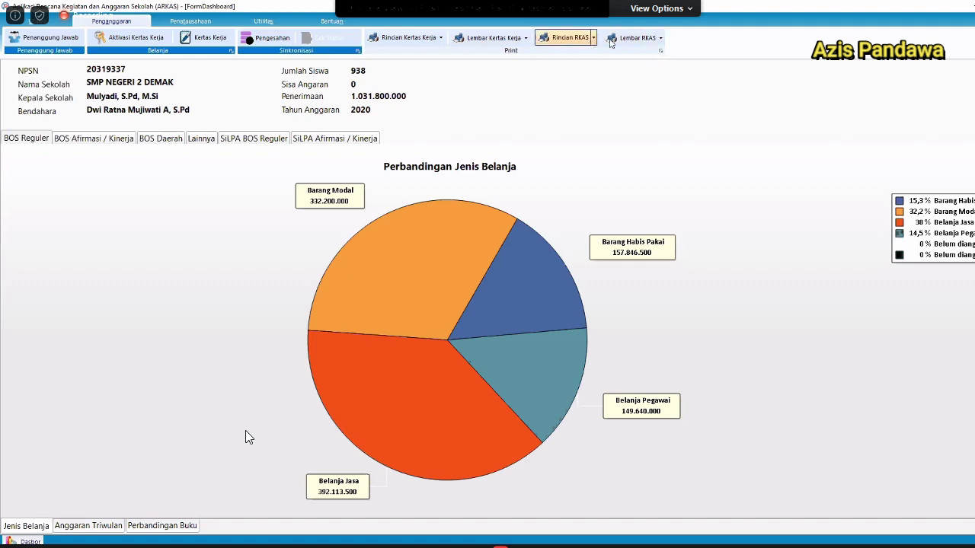
# Generate the Rincian RKAS report for BOS Reguler, scroll through its preview, and close it.
pyautogui.click(561, 40)
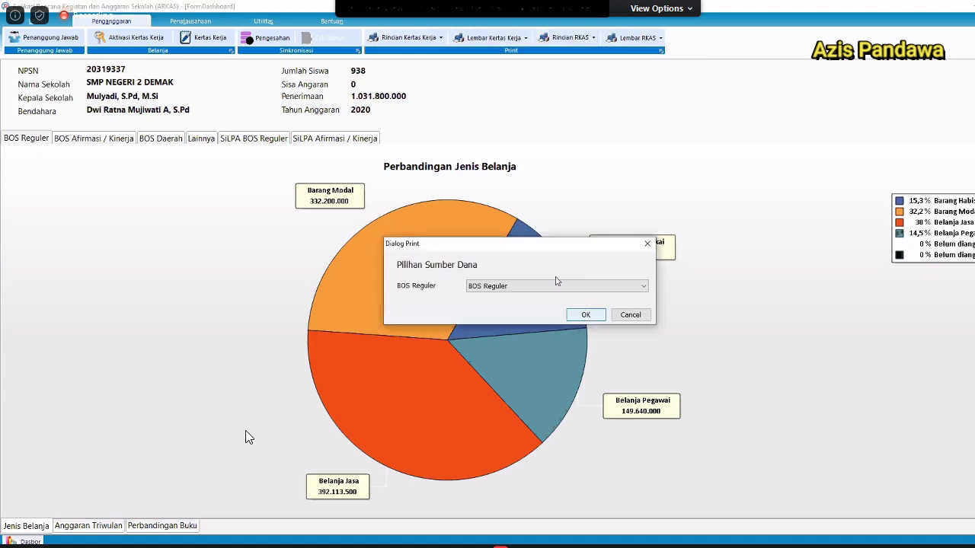
pyautogui.click(585, 315)
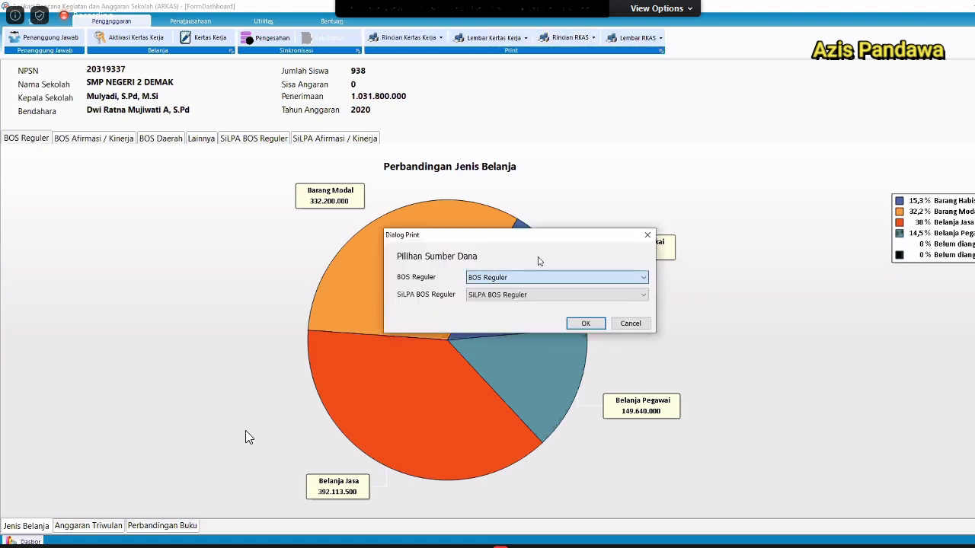
pyautogui.click(631, 323)
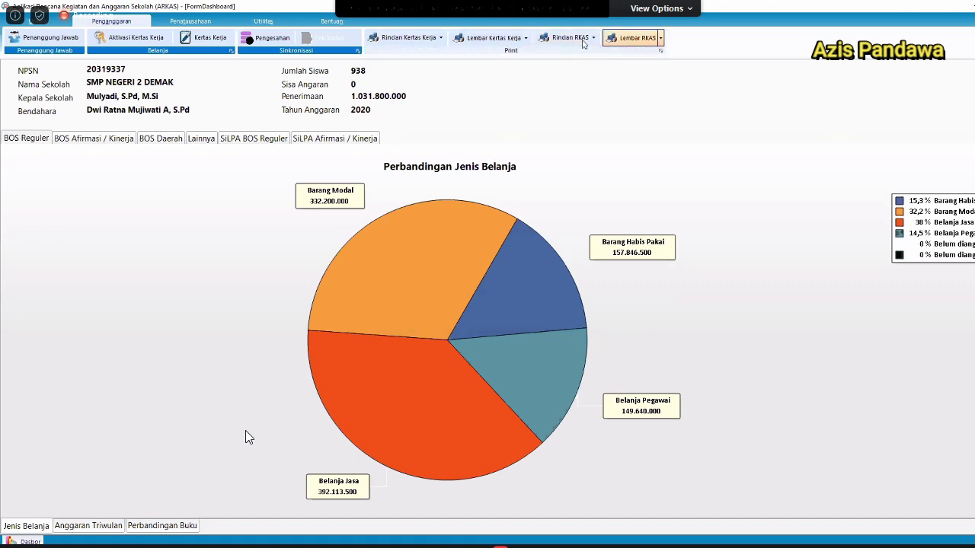
pyautogui.click(573, 40)
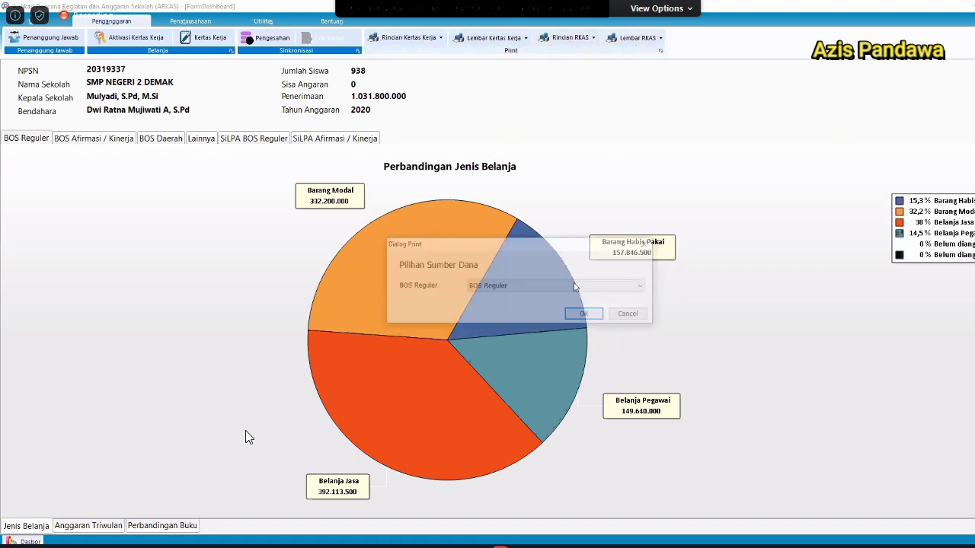
pyautogui.click(585, 316)
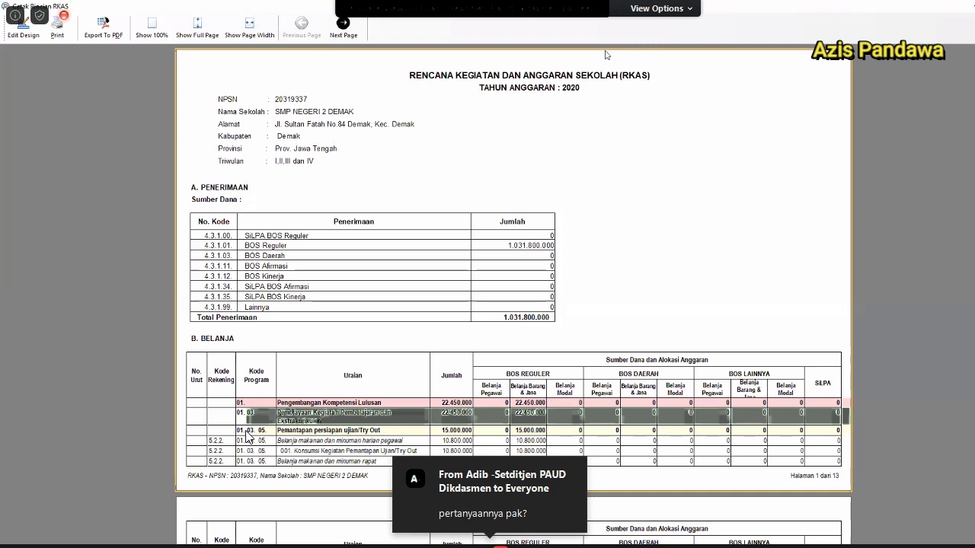
pyautogui.scroll(-3, 246, 436)
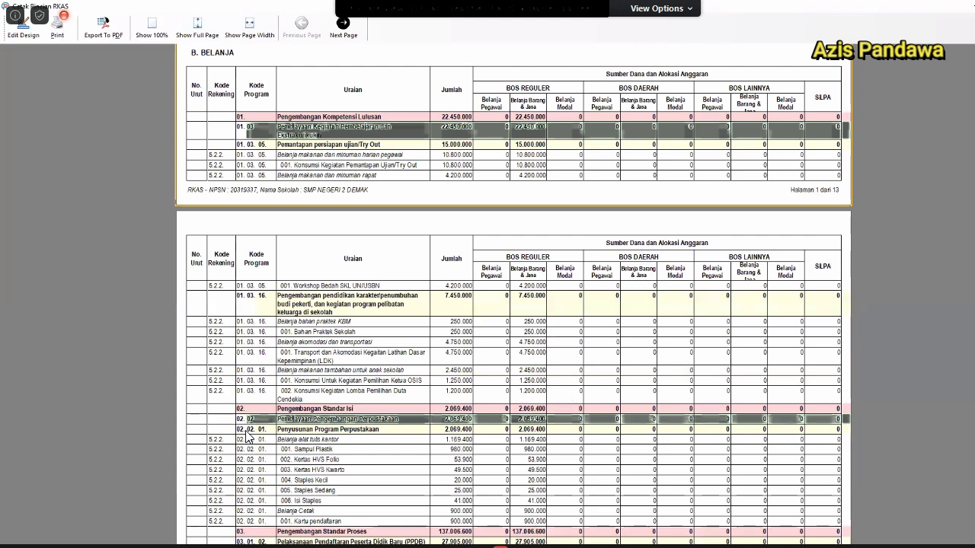
pyautogui.press('Escape')
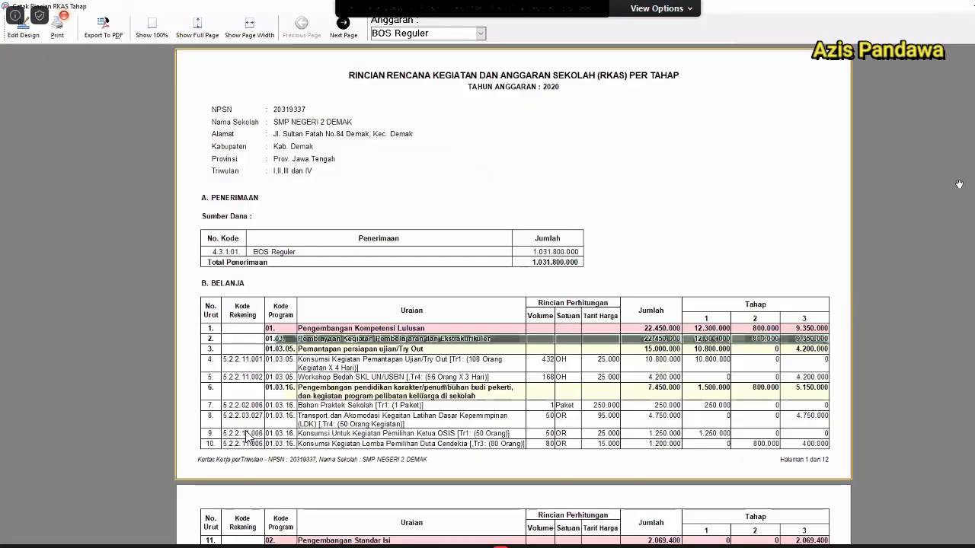
# Scroll through the Rincian RKAS Tahap and Lembar RKAS previews, then close the Lembar RKAS preview.
pyautogui.scroll(-3, 247, 435)
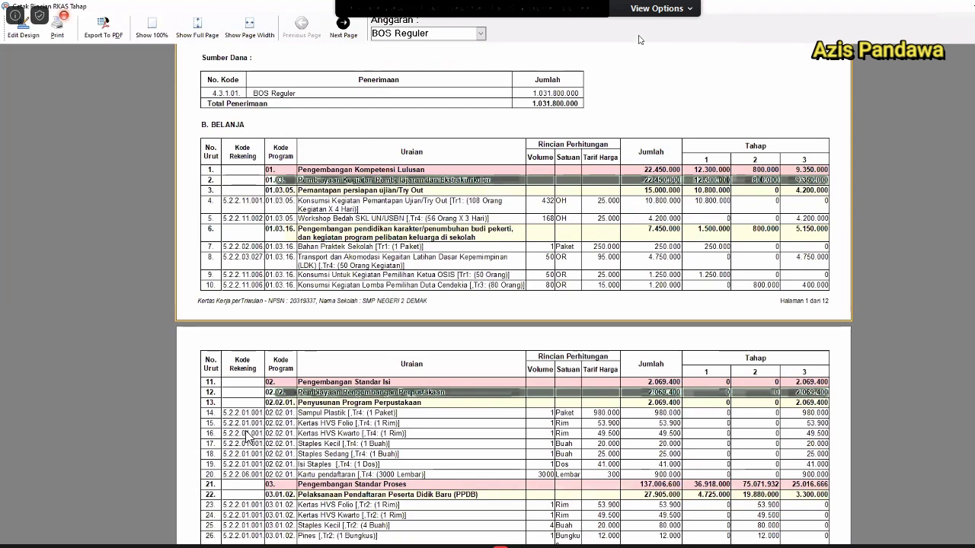
pyautogui.scroll(-3, 667, 139)
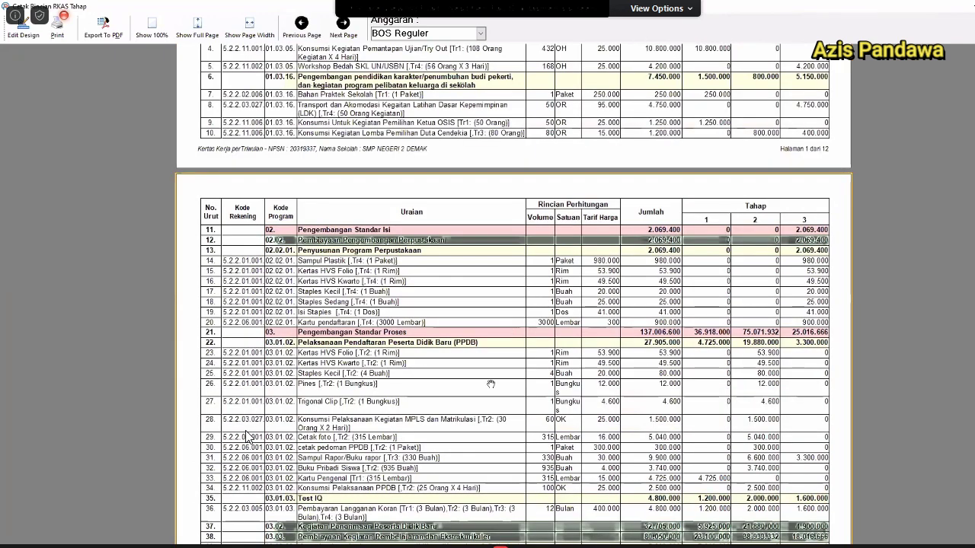
pyautogui.scroll(-5, 247, 437)
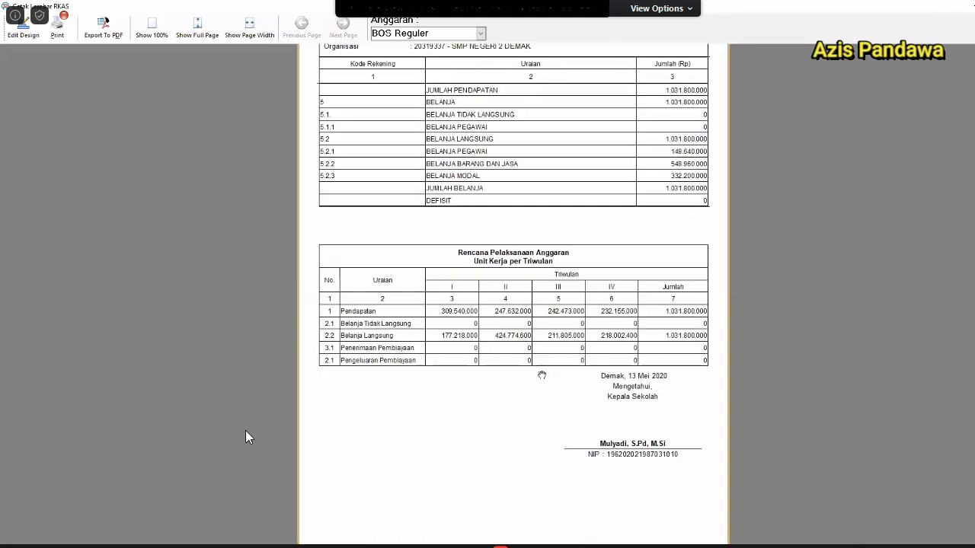
pyautogui.scroll(2, 541, 375)
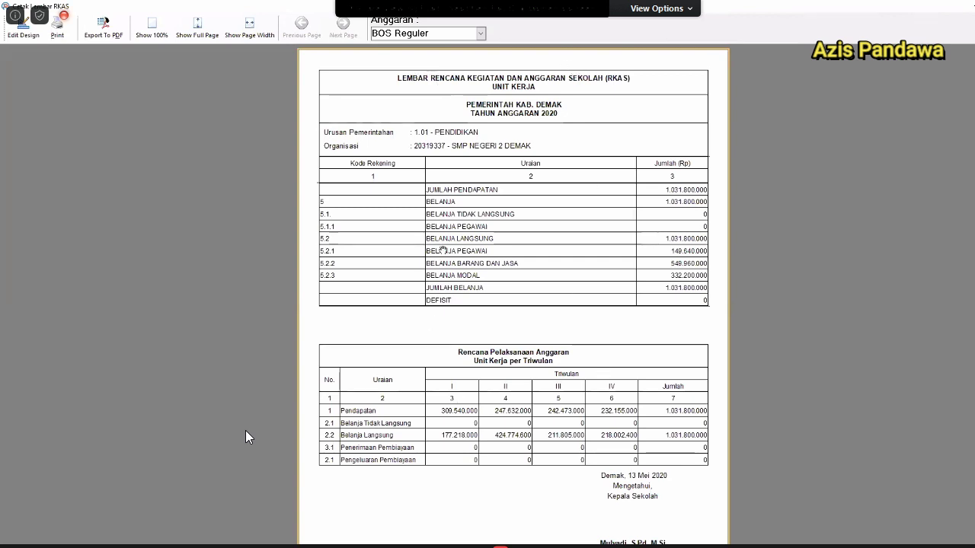
pyautogui.scroll(-3, 620, 311)
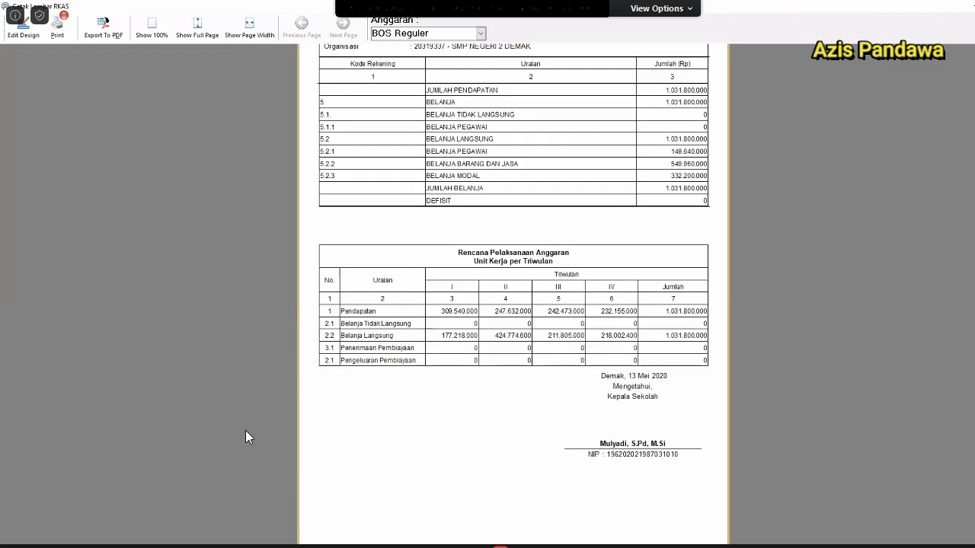
pyautogui.hotkey('alt', 'F4')
pyautogui.click(660, 38)
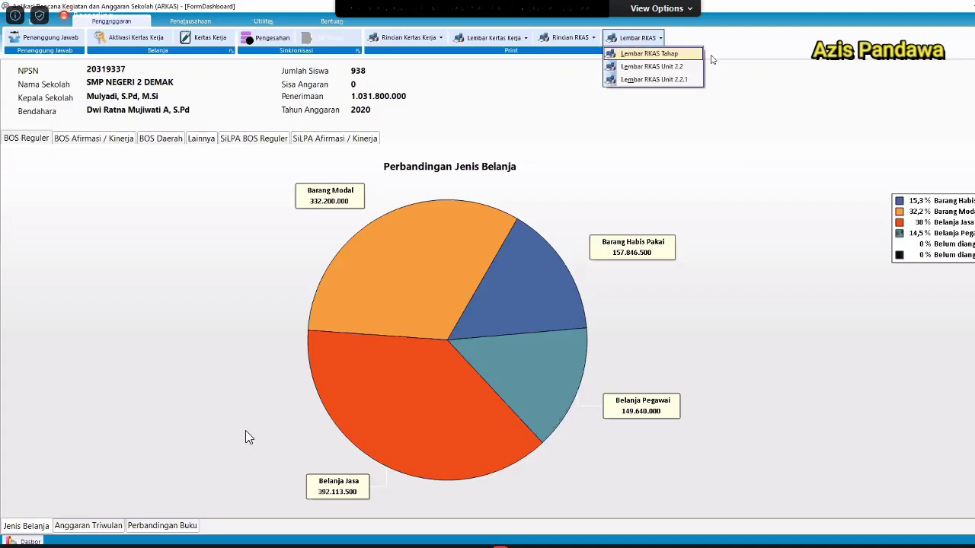
# Preview the Lembar RKAS Tahap and Lembar RKAS Unit 2.2 sheets, then close the Unit 2.2 preview.
pyautogui.click(778, 82)
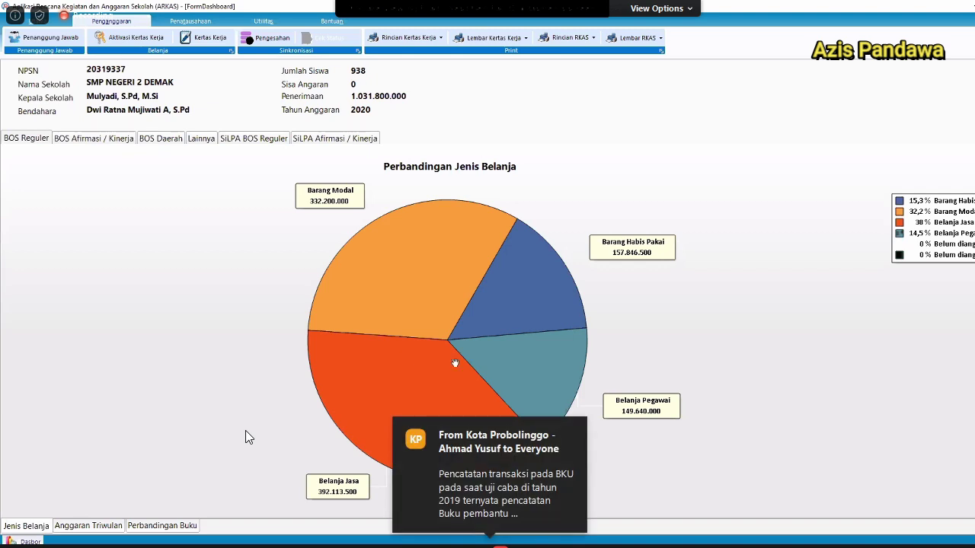
pyautogui.scroll(-4, 245, 437)
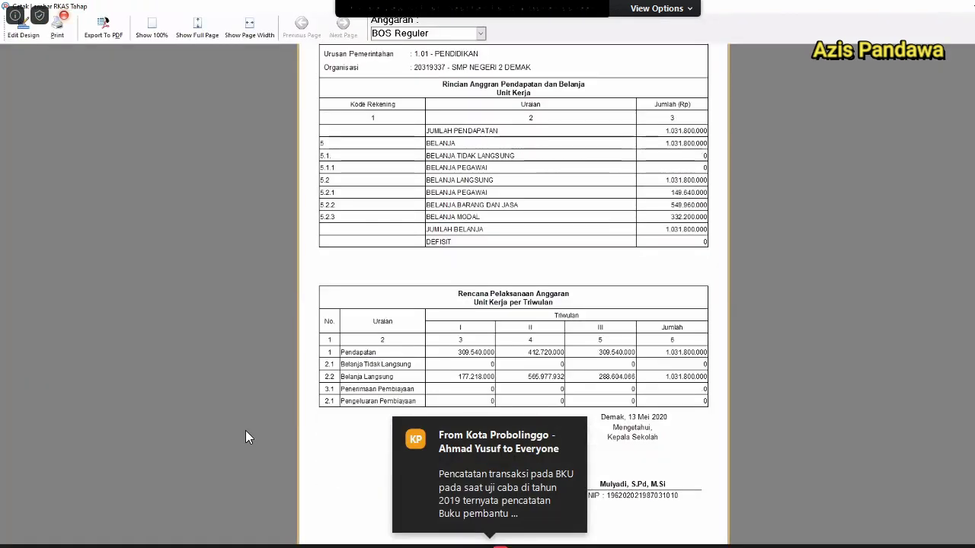
pyautogui.click(638, 39)
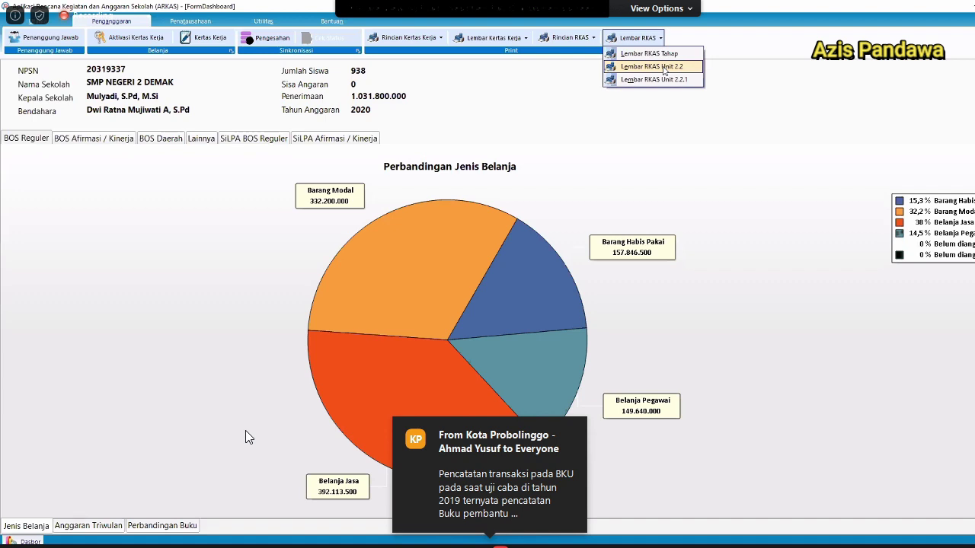
pyautogui.click(664, 67)
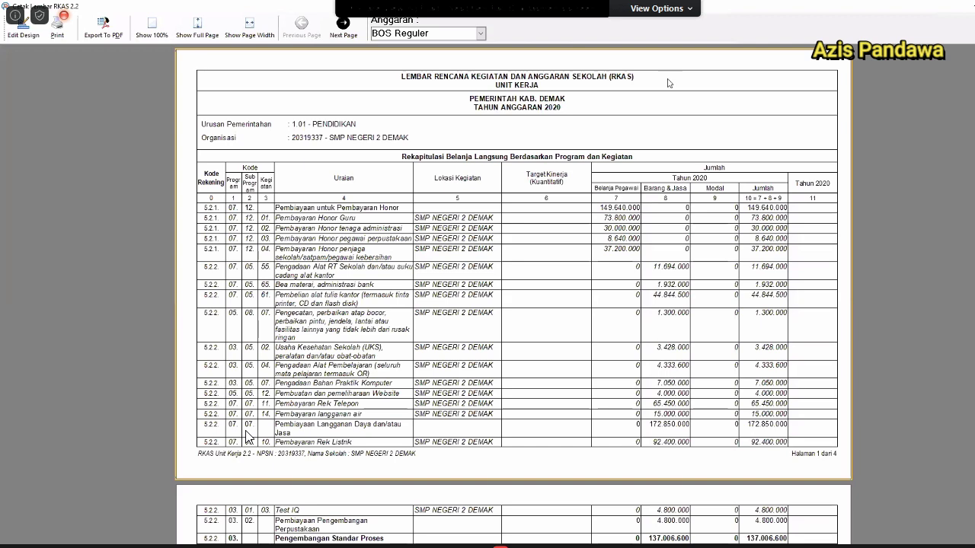
pyautogui.scroll(-3, 668, 83)
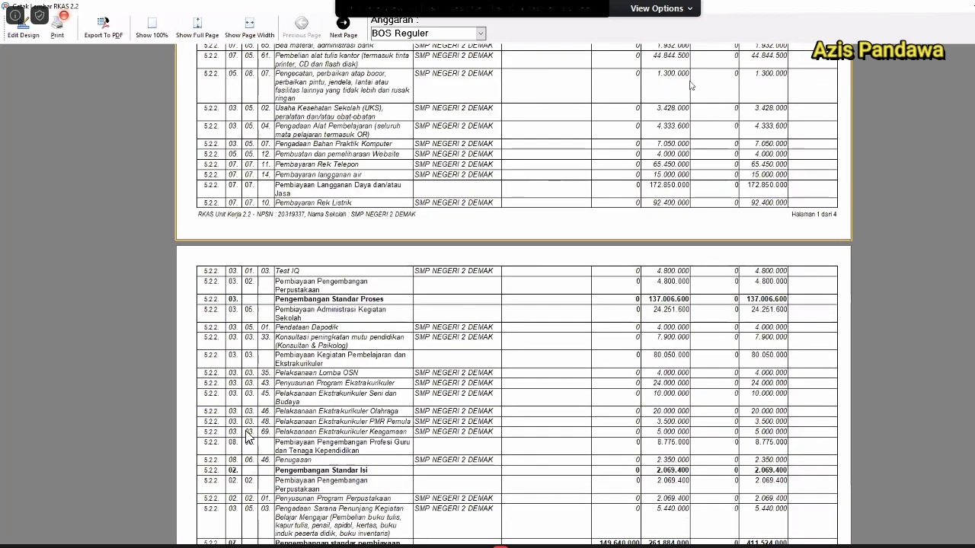
pyautogui.scroll(-10, 619, 269)
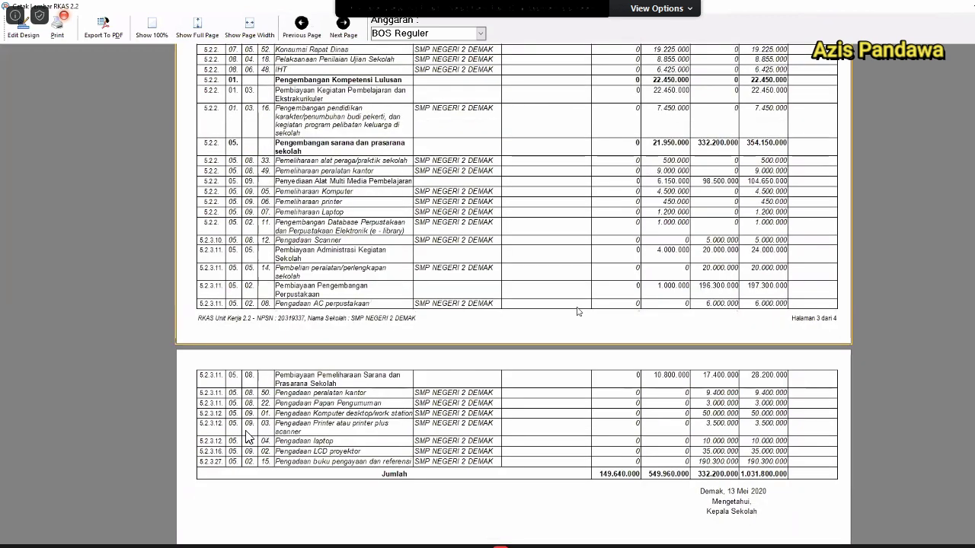
pyautogui.click(965, 6)
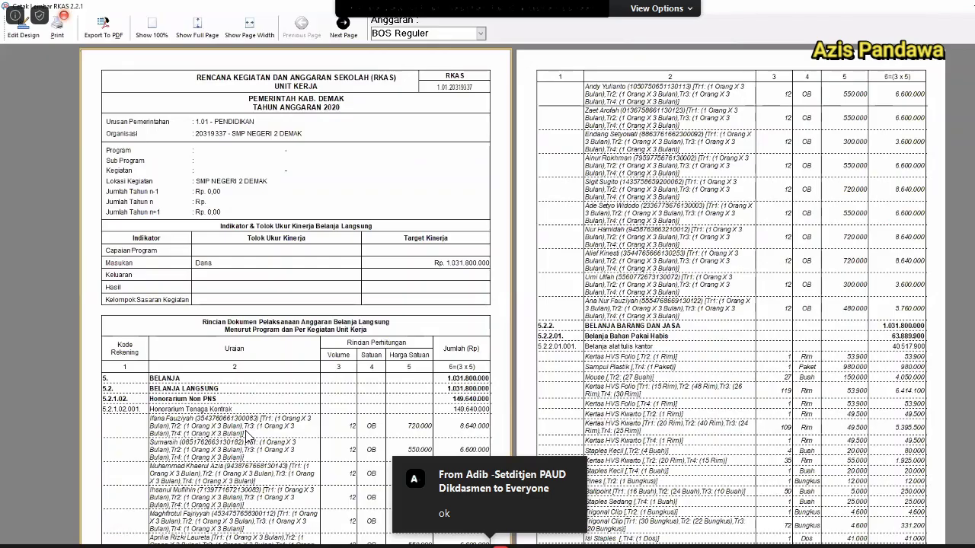
# Scroll through the Lembar RKAS 2.2.1 preview pages for BOS Reguler, then close the preview.
pyautogui.scroll(-10, 249, 437)
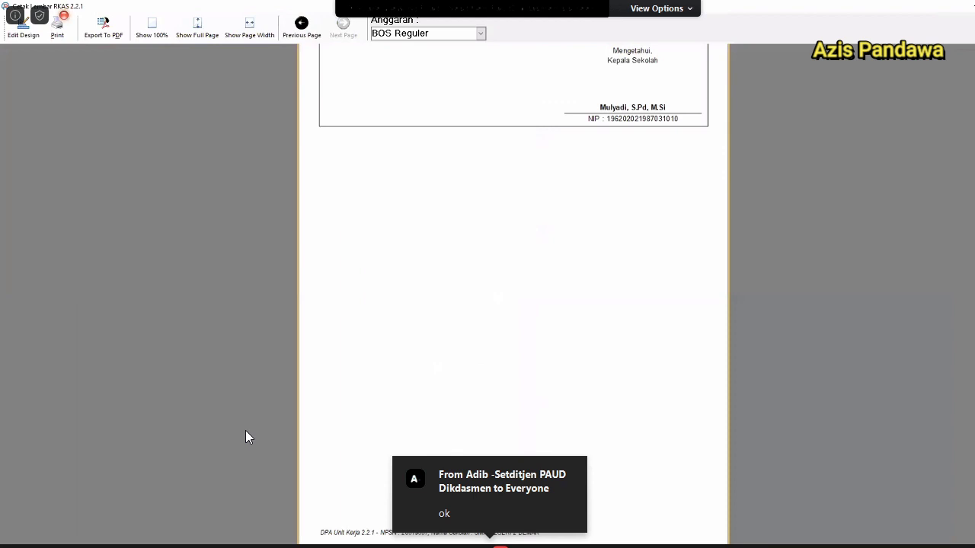
pyautogui.scroll(5, 245, 436)
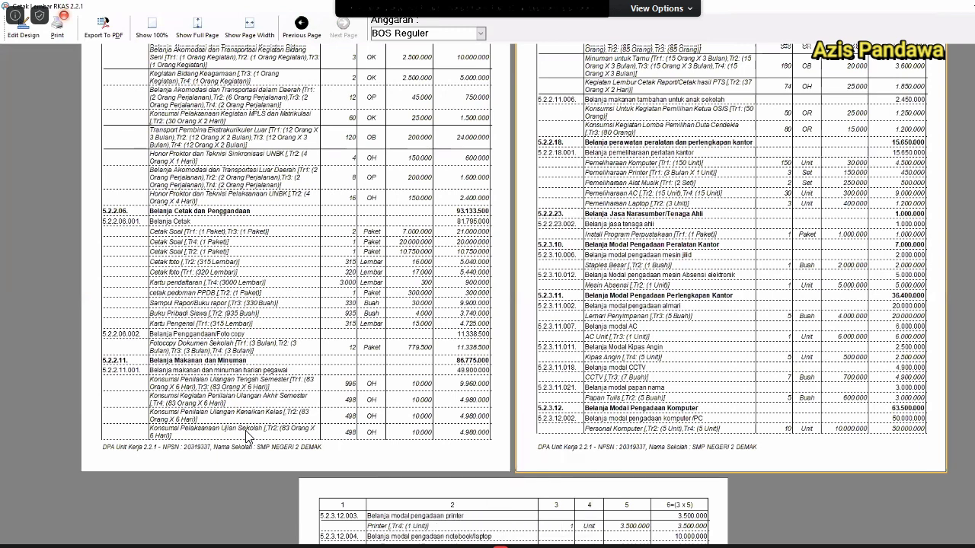
pyautogui.scroll(5, 245, 436)
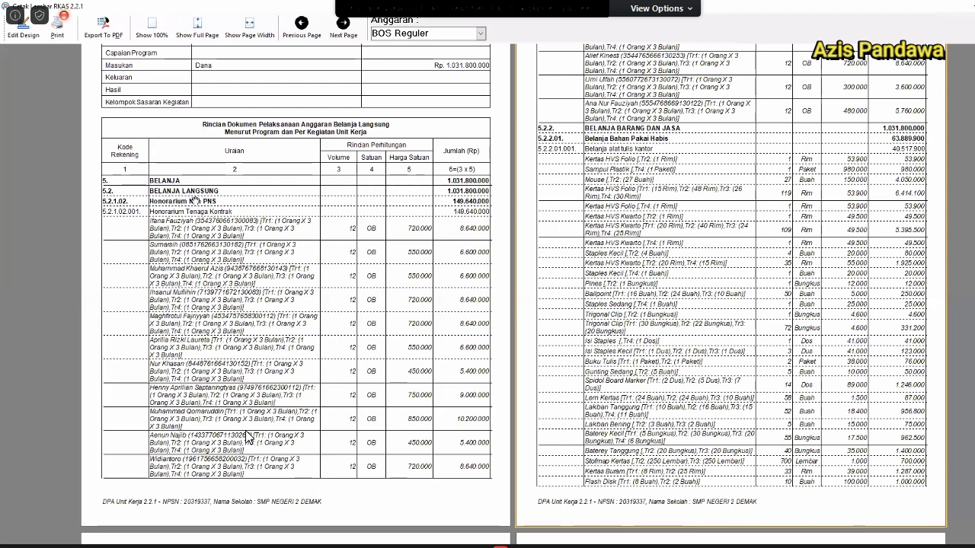
pyautogui.scroll(-1, 246, 438)
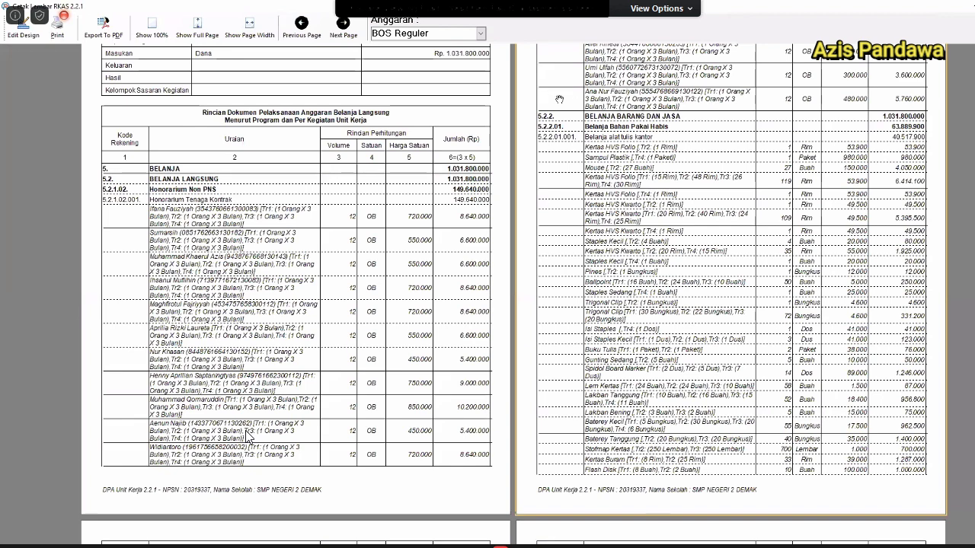
pyautogui.scroll(-4, 667, 96)
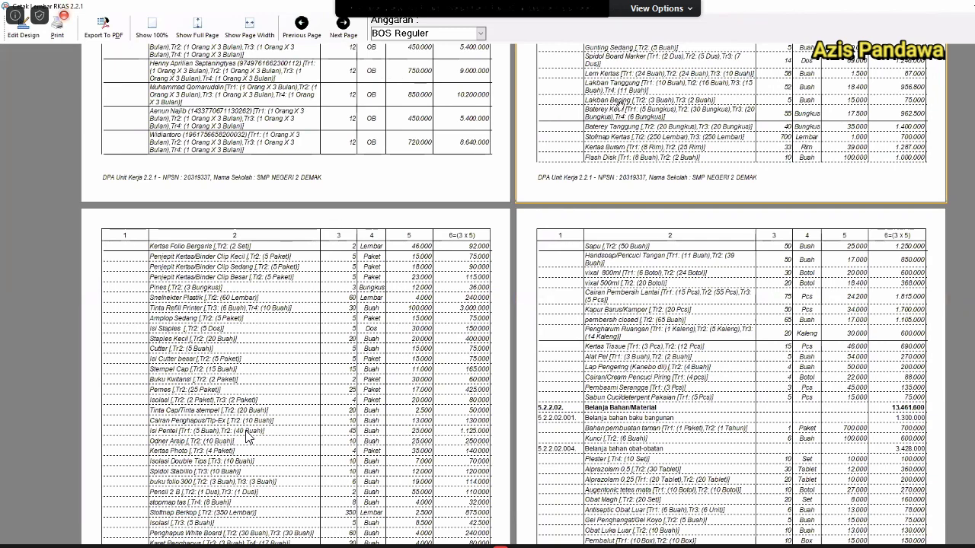
pyautogui.scroll(4, 638, 111)
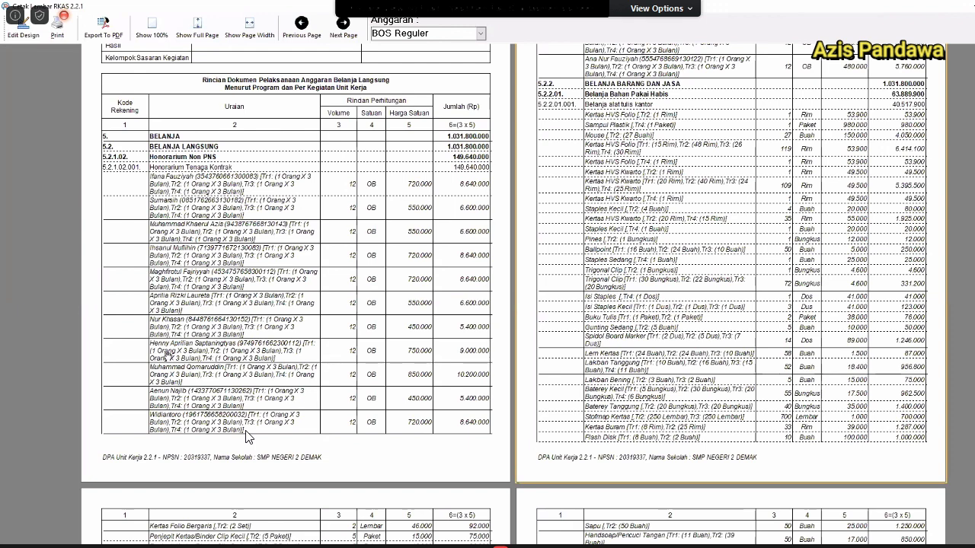
pyautogui.scroll(-3, 245, 435)
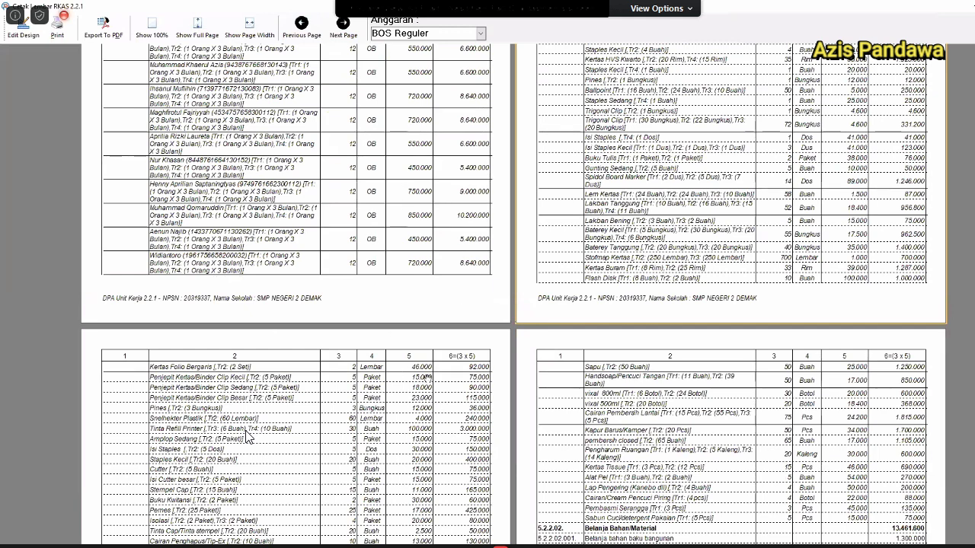
pyautogui.scroll(-5, 246, 436)
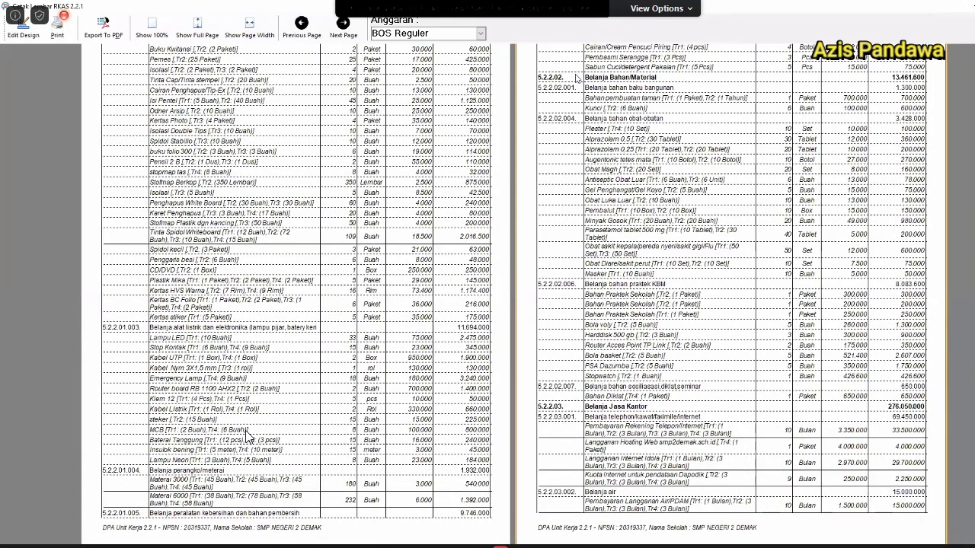
pyautogui.scroll(-5, 246, 436)
pyautogui.press('Escape')
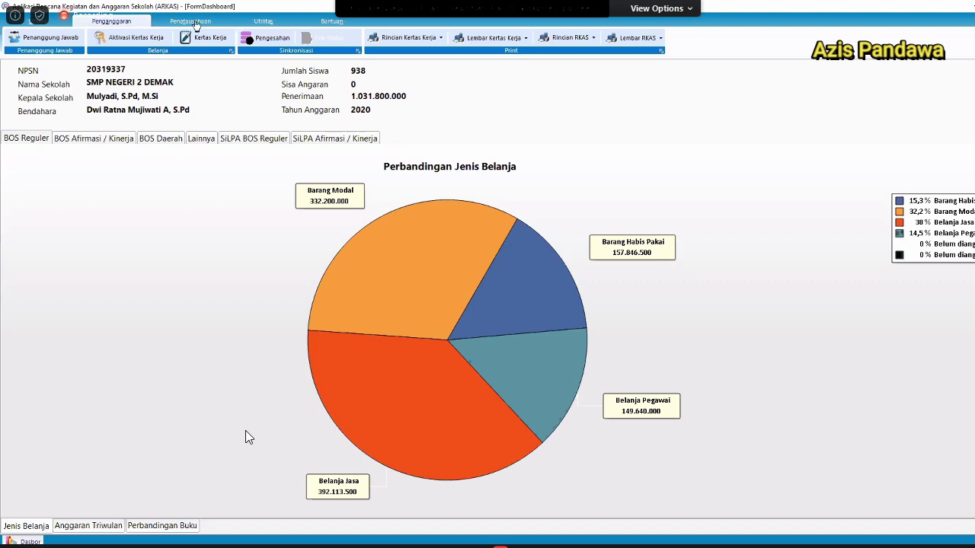
# Go to the Penatausahaan section and open Buku Kas Umum.
pyautogui.click(196, 23)
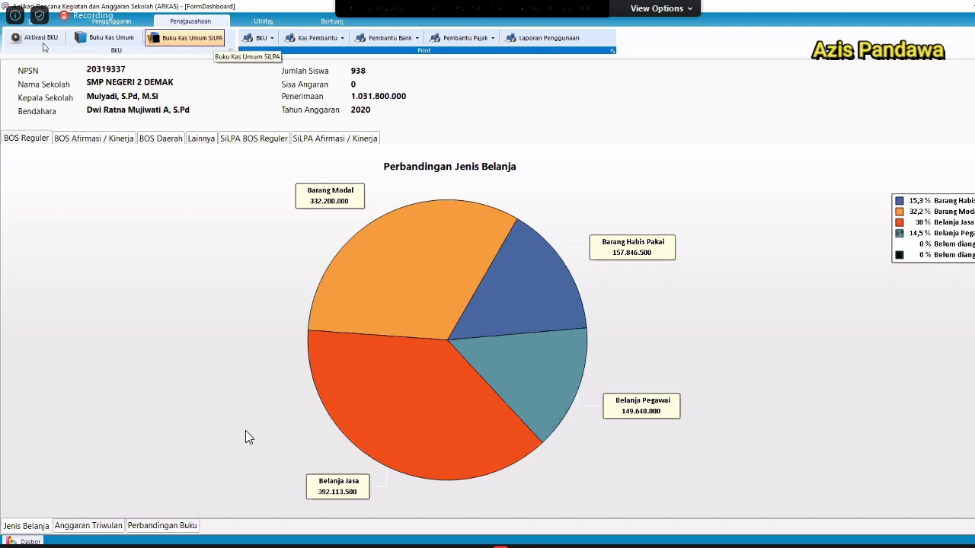
pyautogui.click(96, 44)
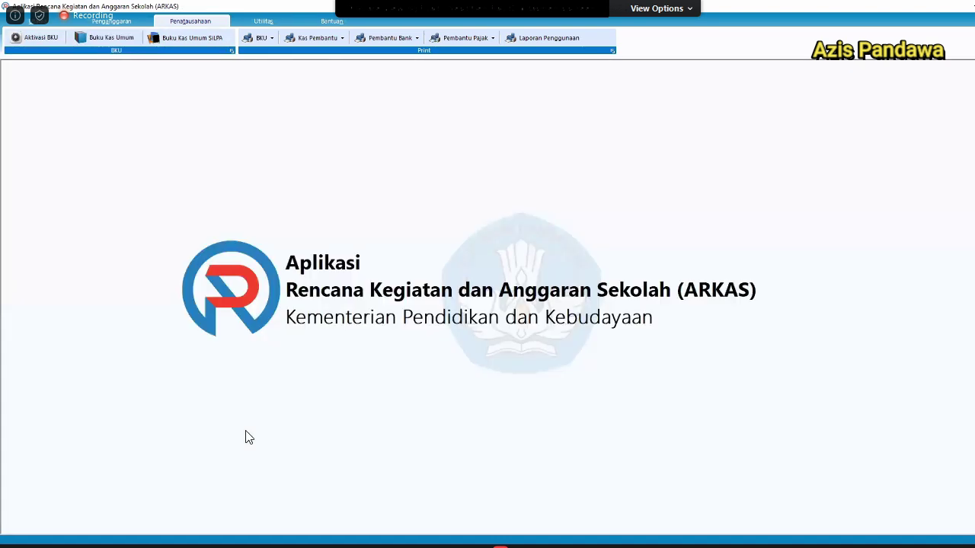
pyautogui.click(100, 38)
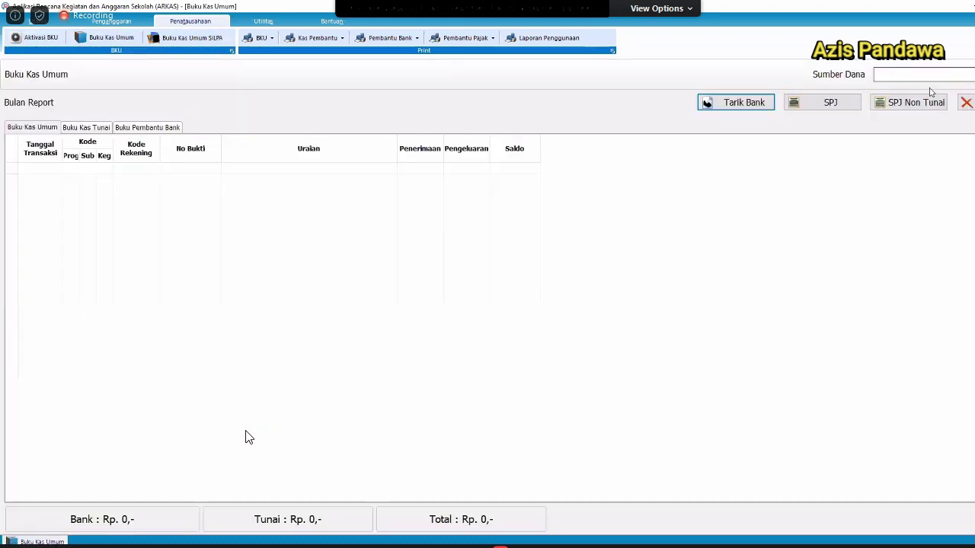
pyautogui.click(930, 92)
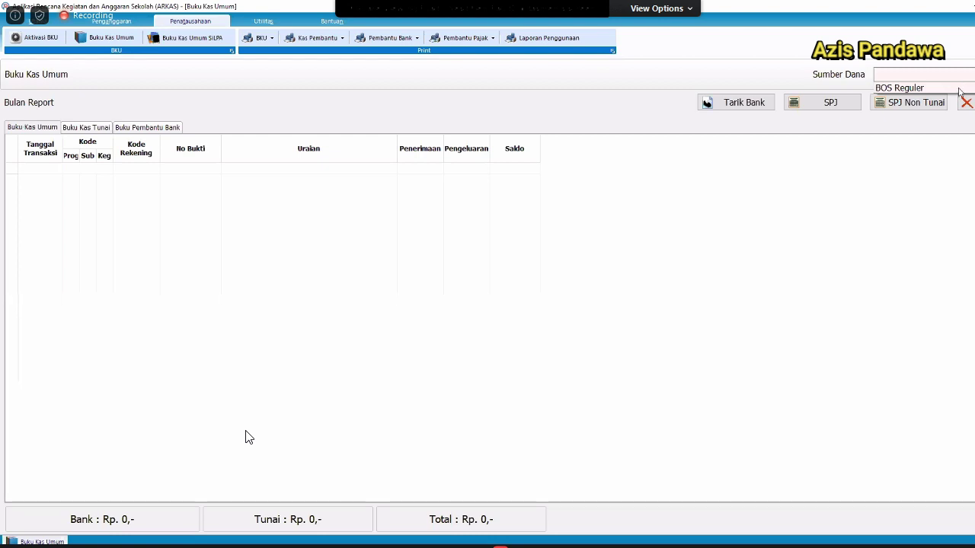
pyautogui.click(959, 89)
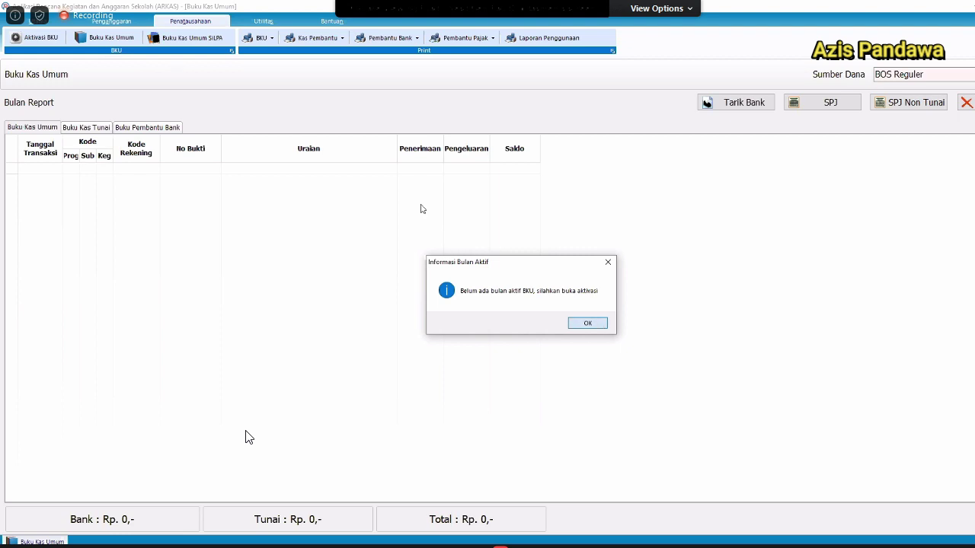
pyautogui.press('Return')
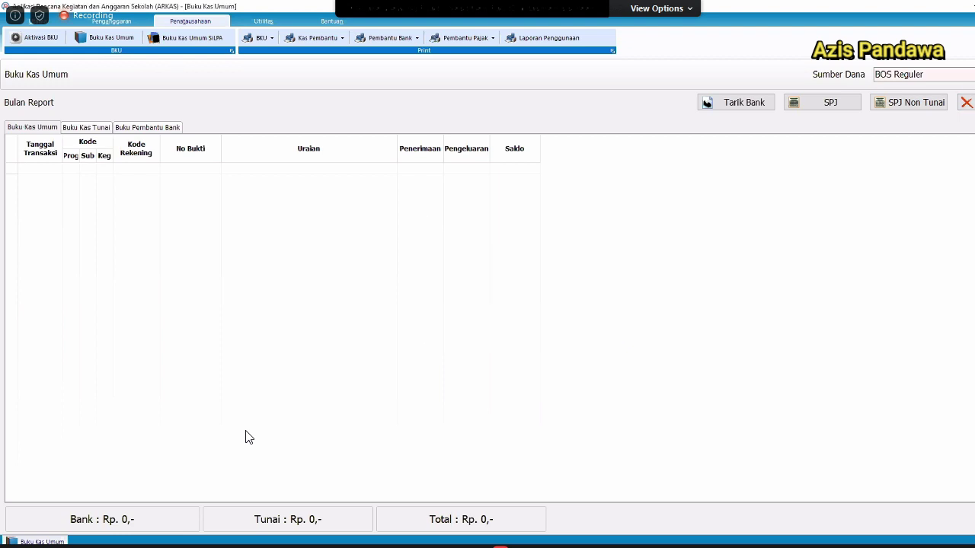
pyautogui.press('Escape')
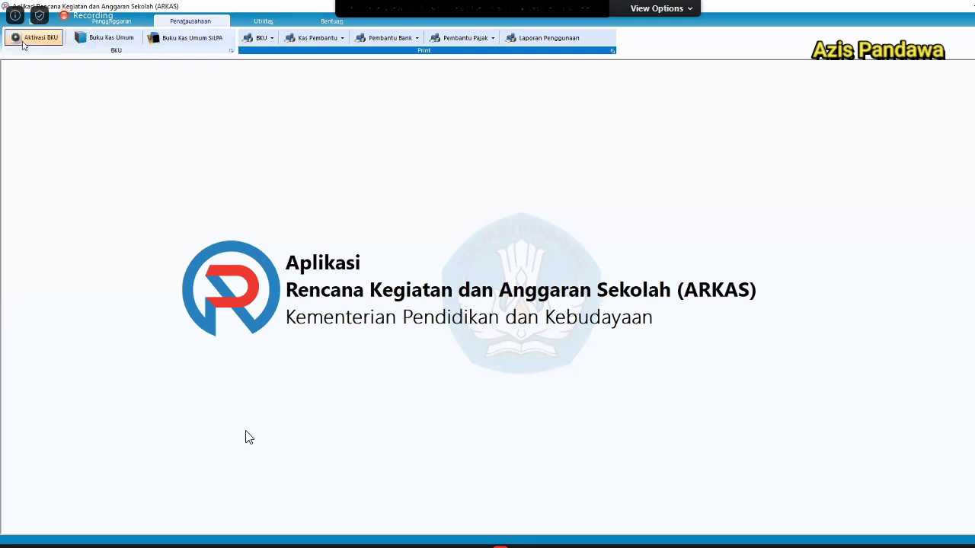
# On Aktivasi BKU, select BOS Reguler funds and activate the Januari cash book month.
pyautogui.click(23, 43)
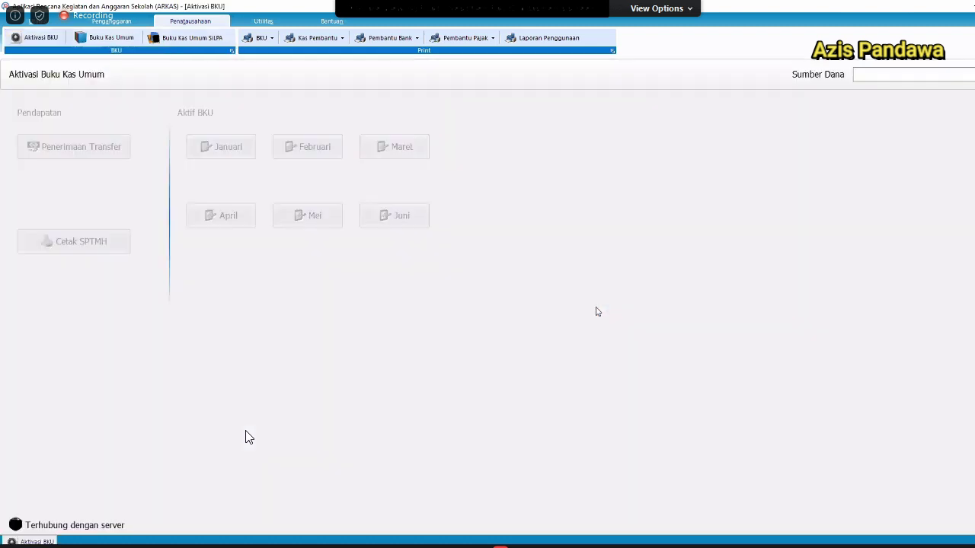
pyautogui.click(881, 79)
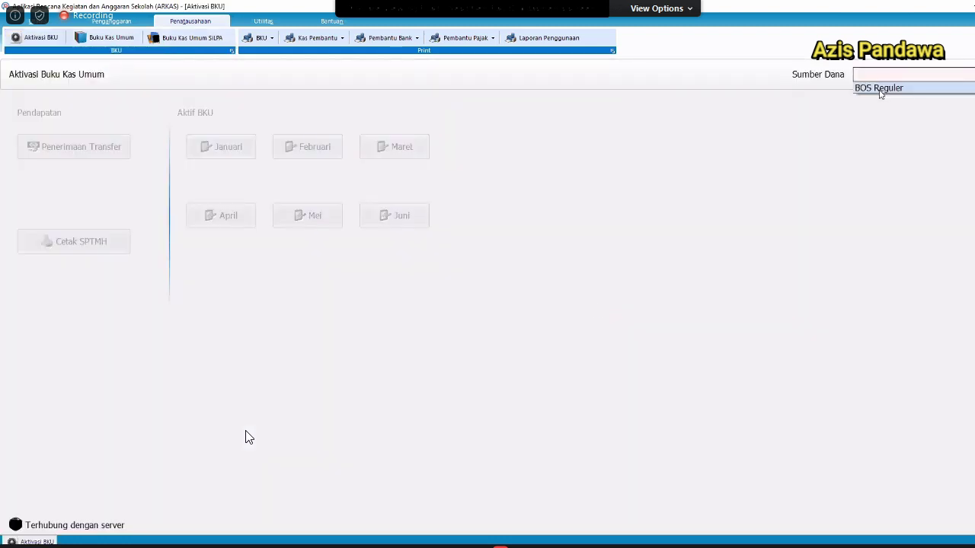
pyautogui.click(879, 89)
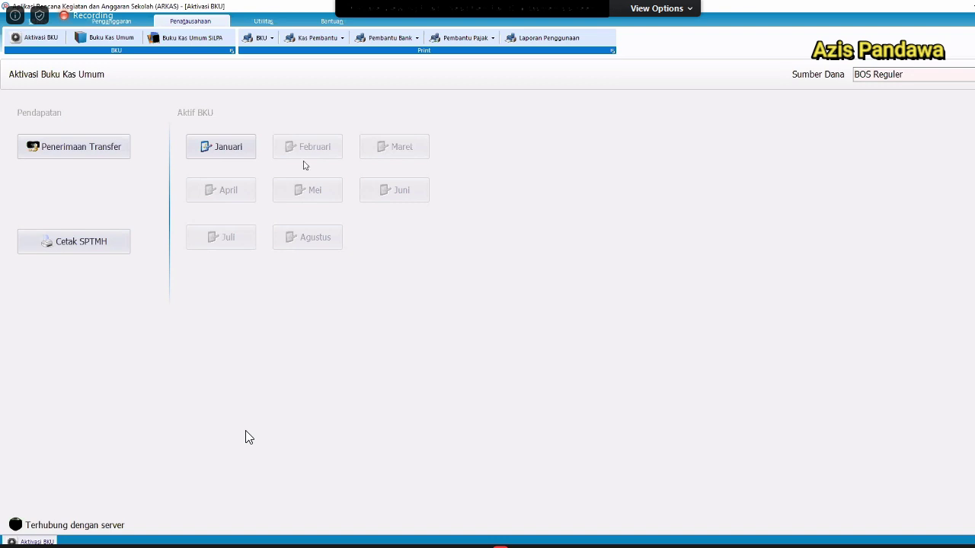
pyautogui.click(239, 145)
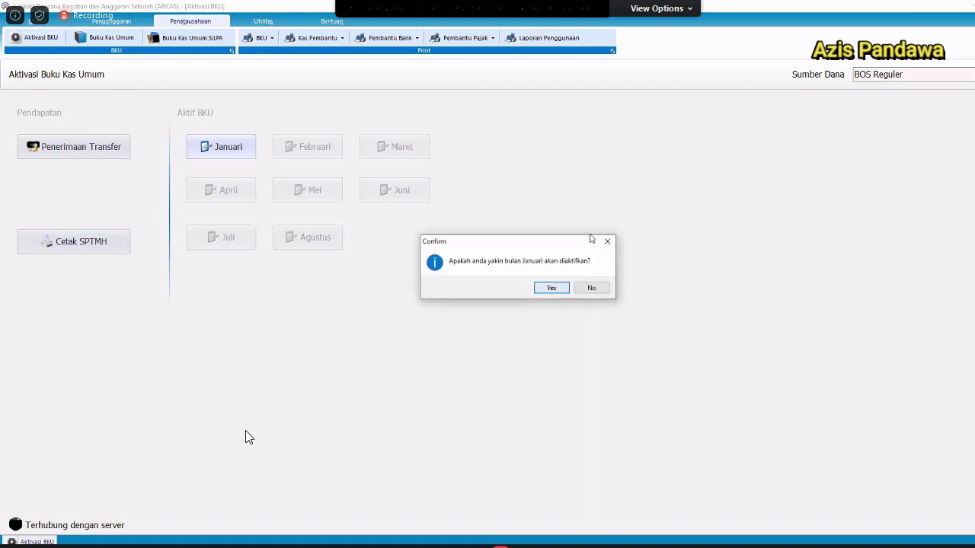
pyautogui.press('Return')
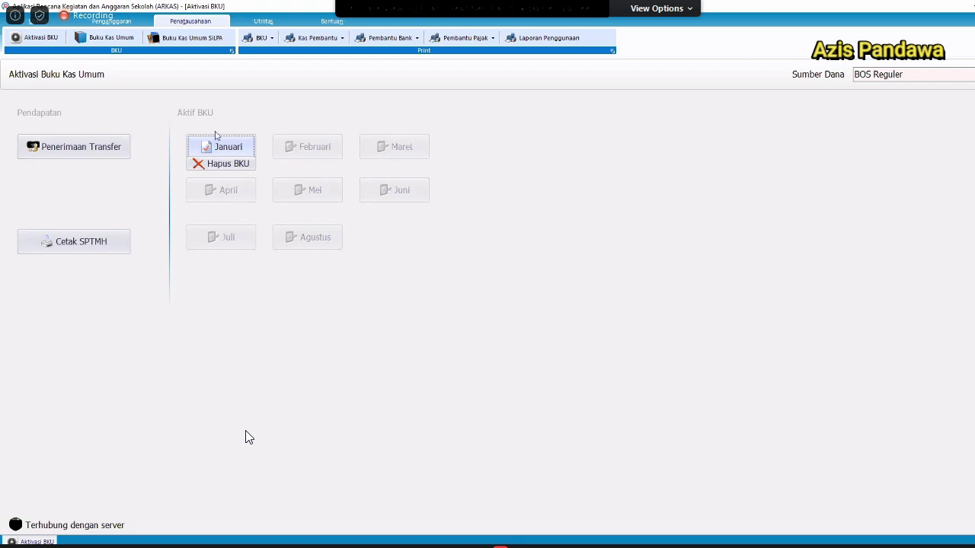
# Close the Januari cash book and activate the Februari cash book month.
pyautogui.click(230, 149)
pyautogui.click(541, 324)
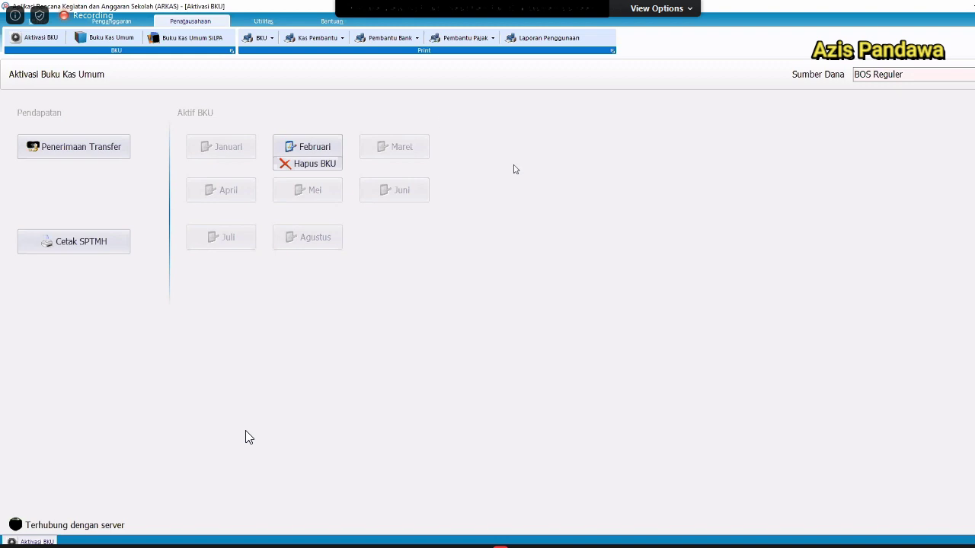
pyautogui.click(295, 153)
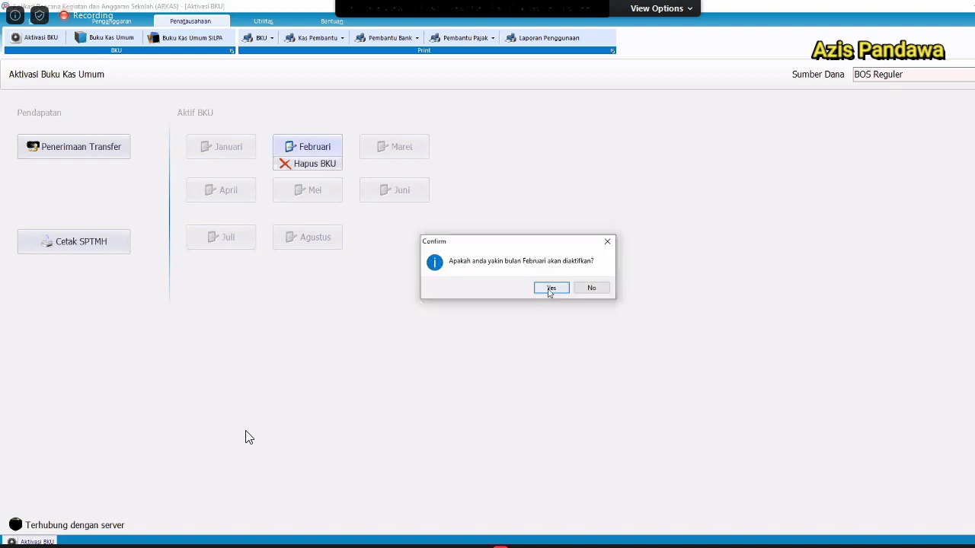
pyautogui.click(549, 288)
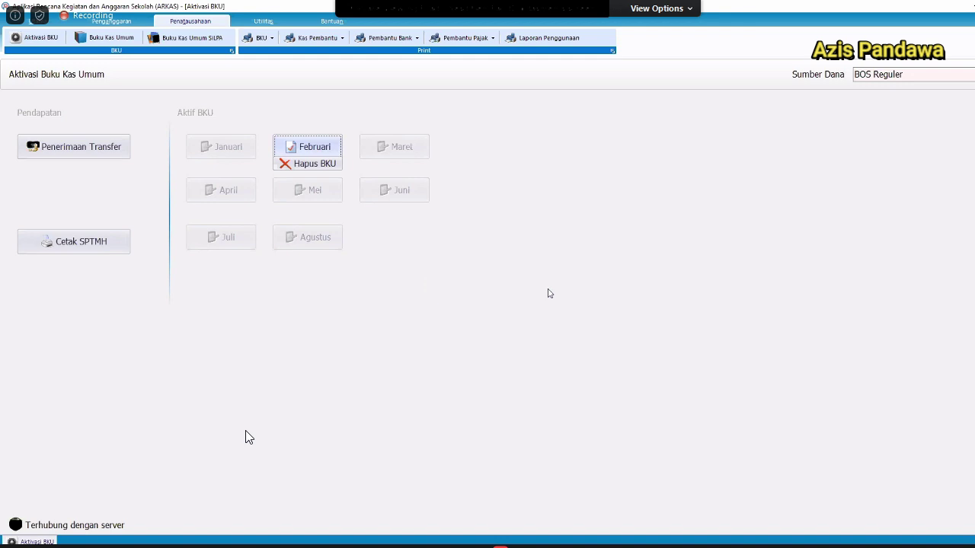
# Close the Februari cash book with Rp 0 bank interest and interest tax.
pyautogui.click(299, 149)
pyautogui.click(561, 324)
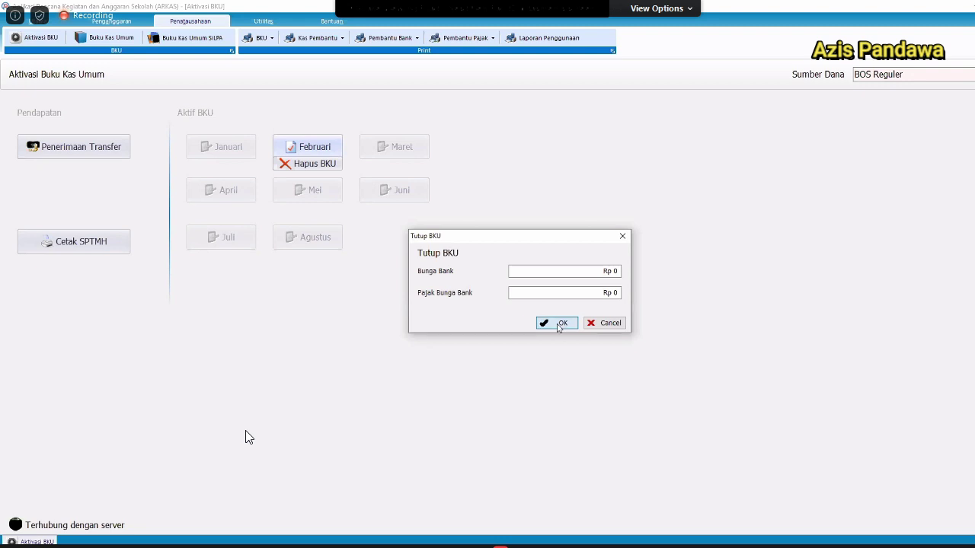
pyautogui.click(559, 325)
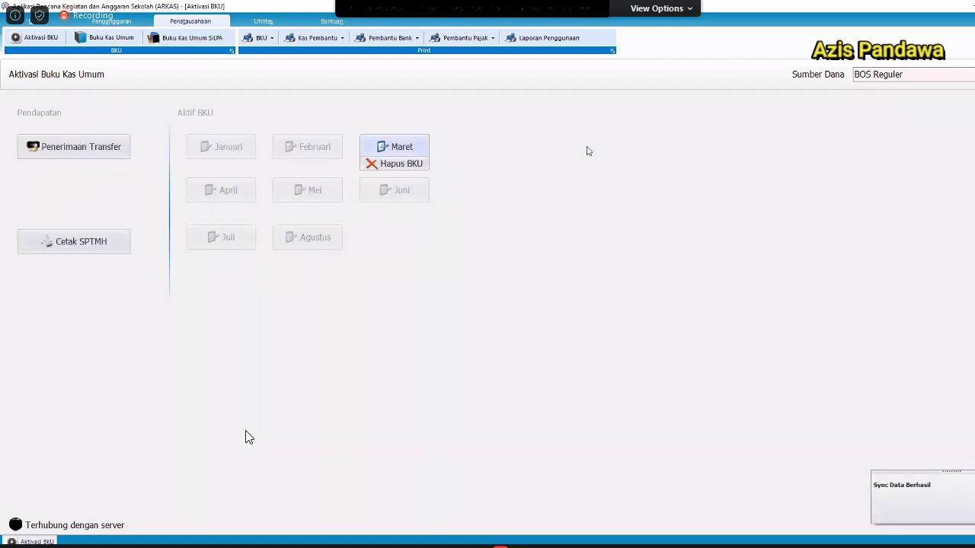
# Activate the Maret cash book and check its zero Saldo Kas Tunai opening row.
pyautogui.click(554, 288)
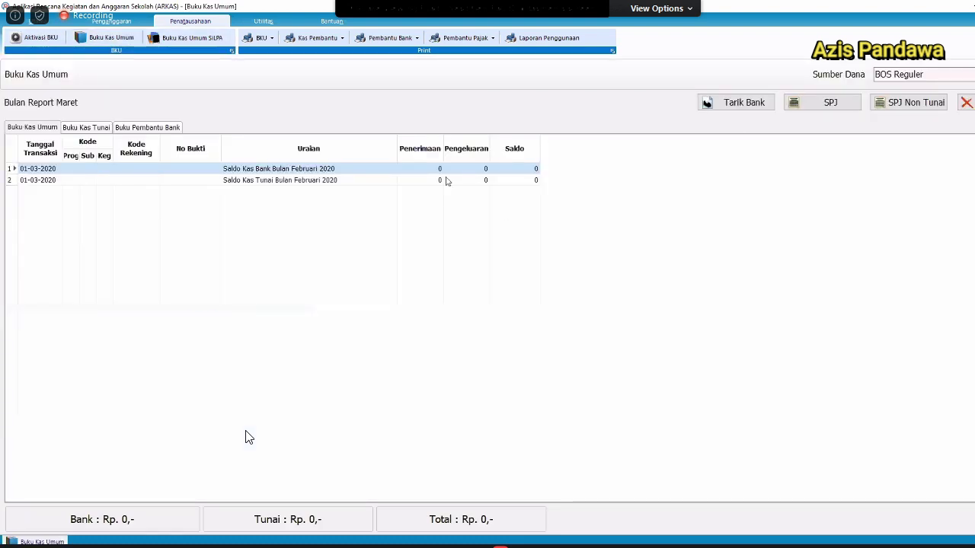
pyautogui.click(447, 180)
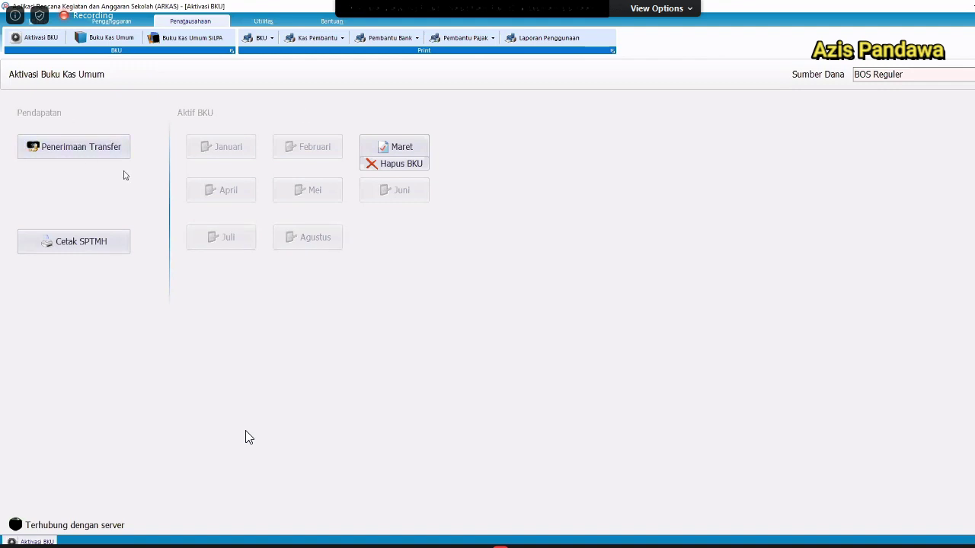
# Select BOS Reguler as the funding source and open the Penerimaan Transfer entry.
pyautogui.click(85, 159)
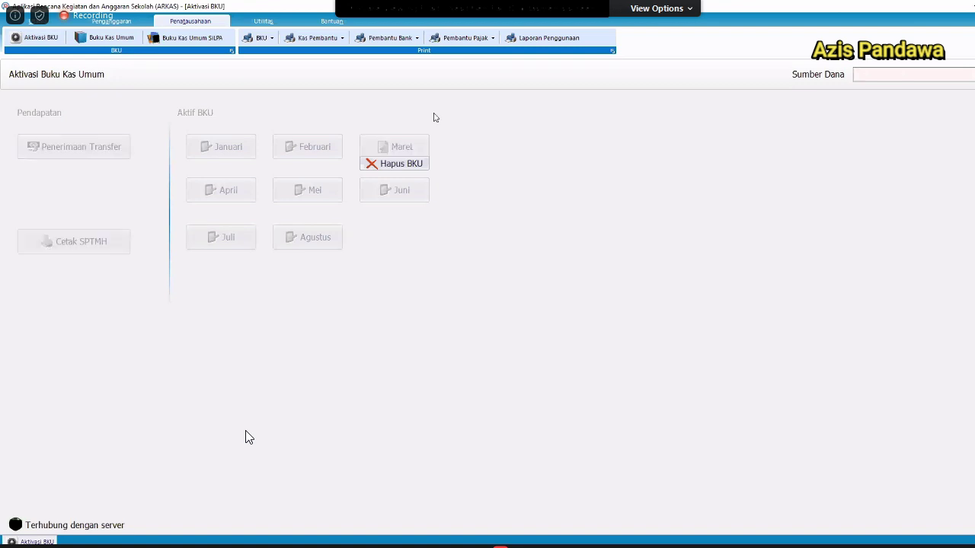
pyautogui.click(909, 86)
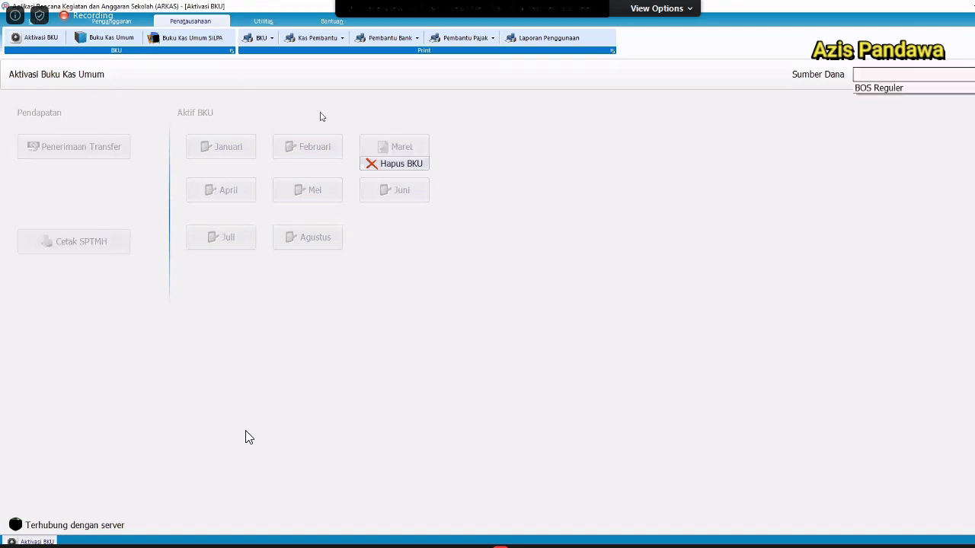
pyautogui.click(81, 148)
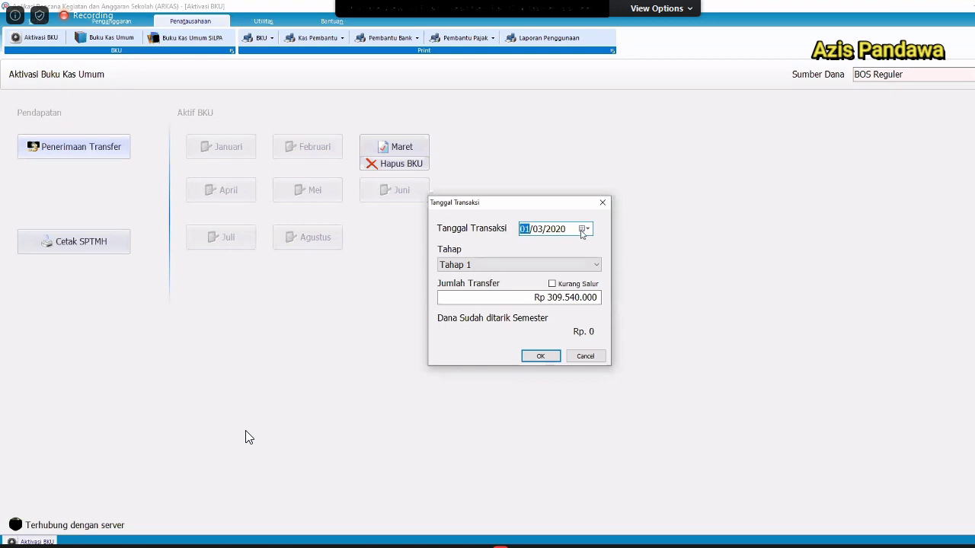
pyautogui.click(584, 356)
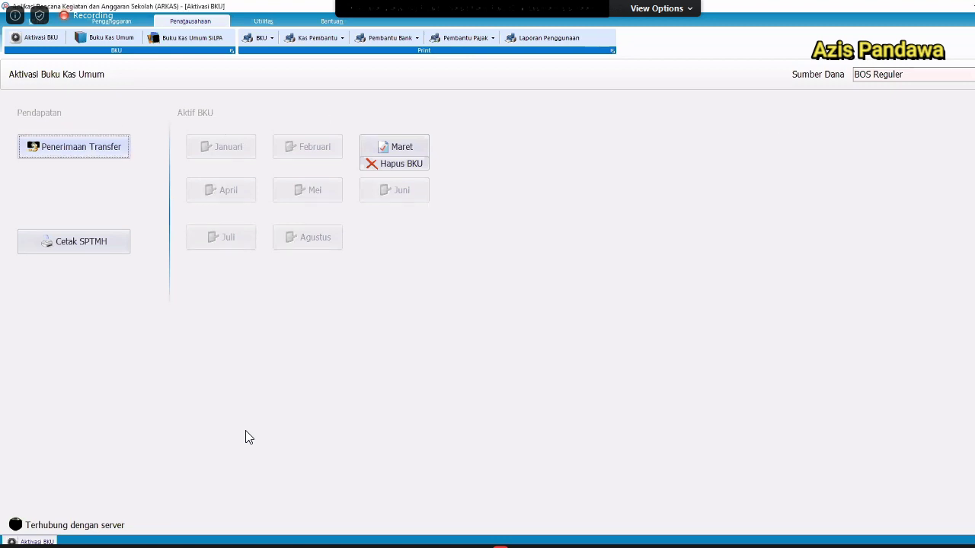
pyautogui.click(967, 84)
pyautogui.click(918, 91)
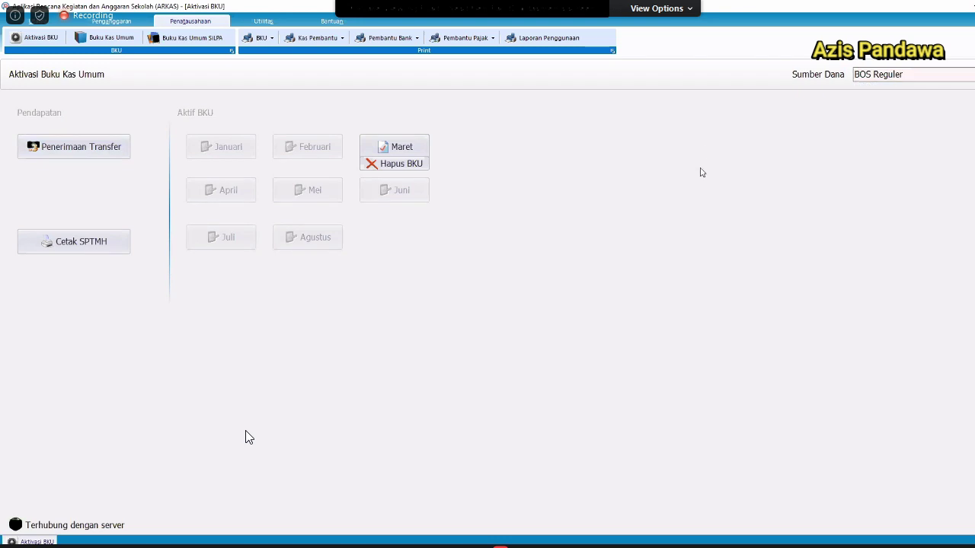
pyautogui.click(93, 157)
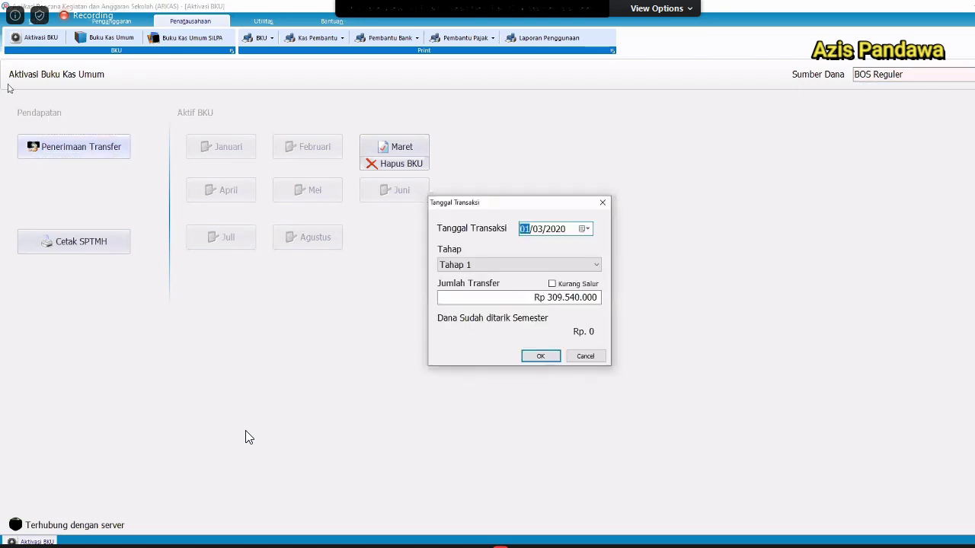
pyautogui.click(588, 358)
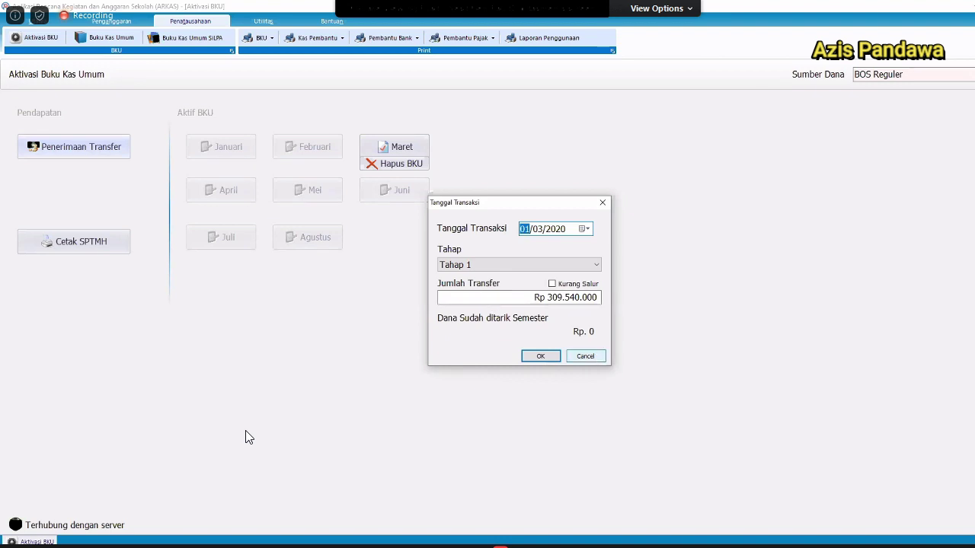
pyautogui.click(928, 73)
pyautogui.click(918, 88)
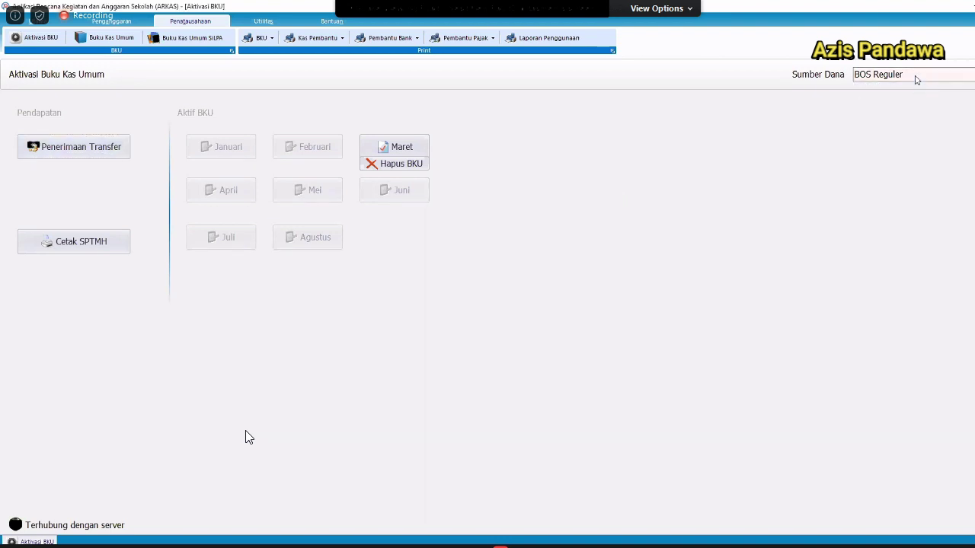
pyautogui.click(916, 77)
pyautogui.click(900, 91)
pyautogui.click(84, 152)
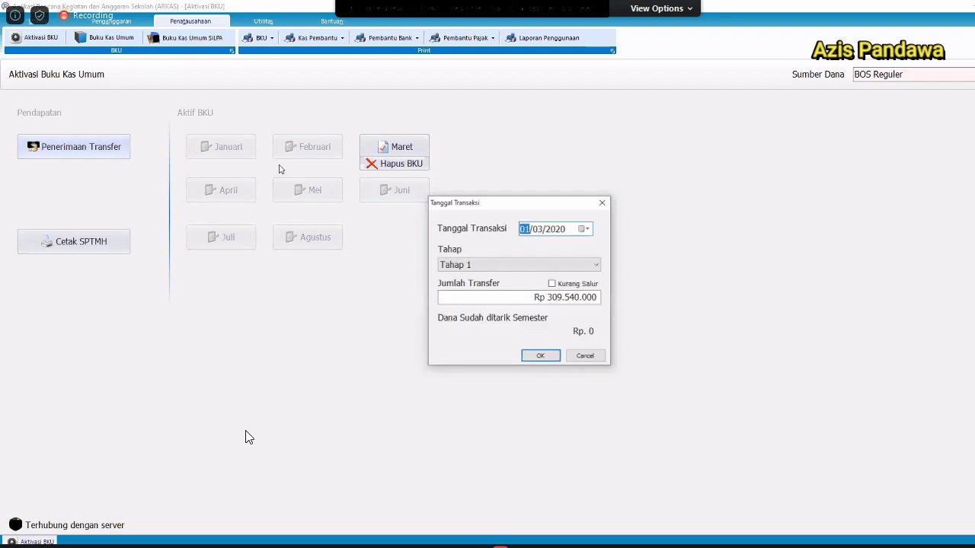
# Set the Tahap 1 transfer date to 02/03/2020 and check the 309540000 amount.
pyautogui.click(583, 230)
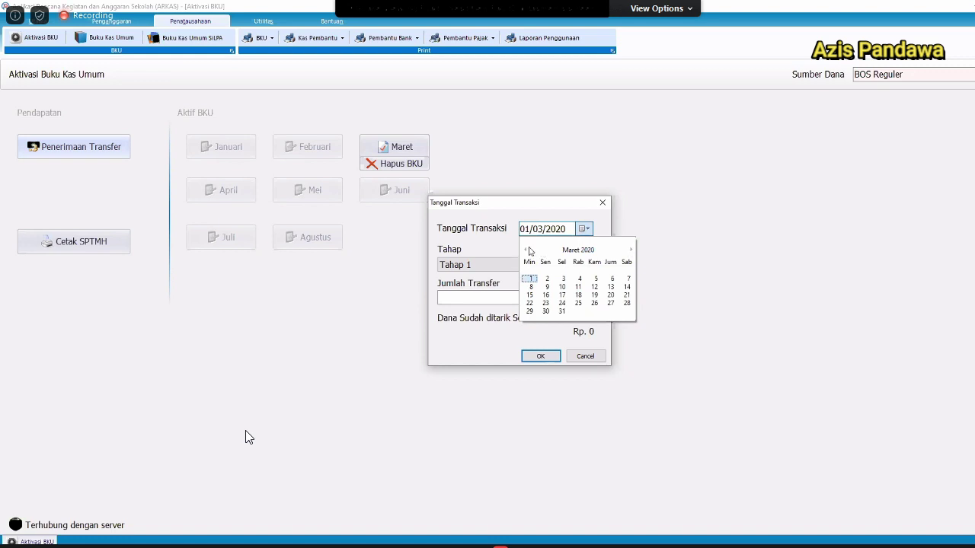
pyautogui.click(581, 230)
pyautogui.click(582, 230)
pyautogui.click(579, 251)
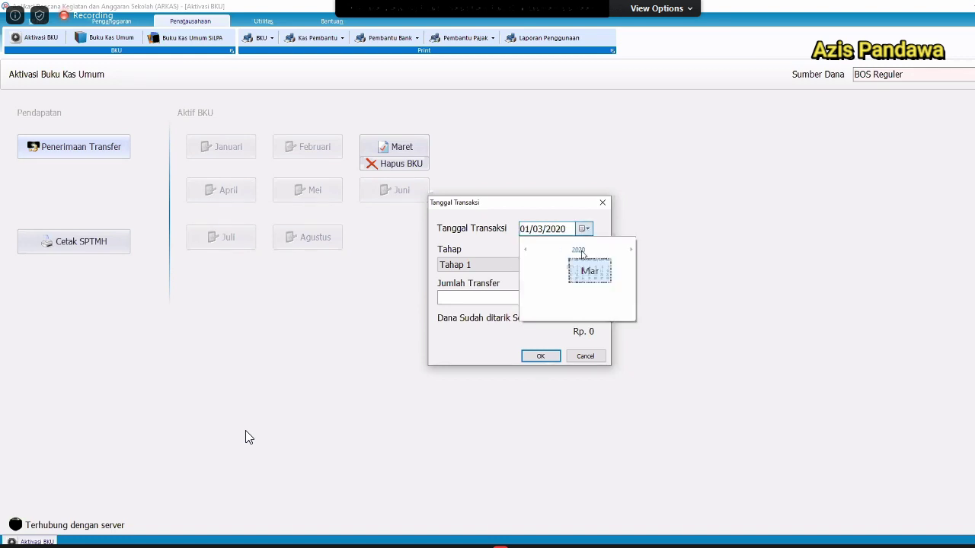
pyautogui.click(579, 250)
pyautogui.click(581, 251)
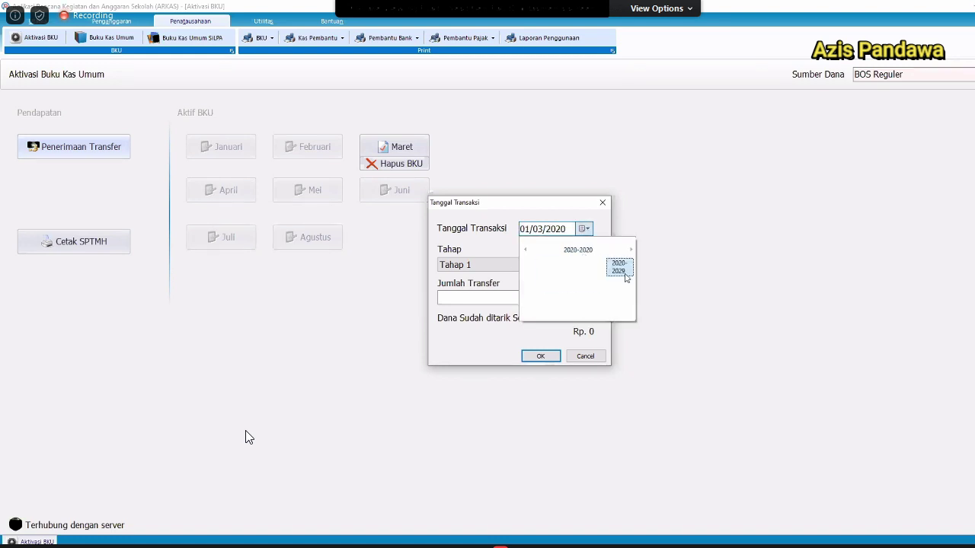
pyautogui.click(611, 274)
pyautogui.click(565, 271)
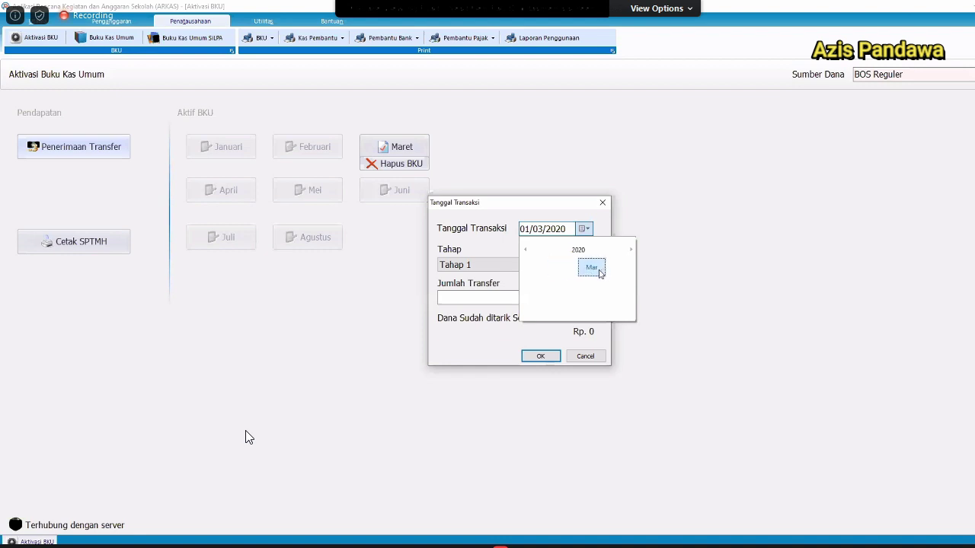
pyautogui.click(600, 273)
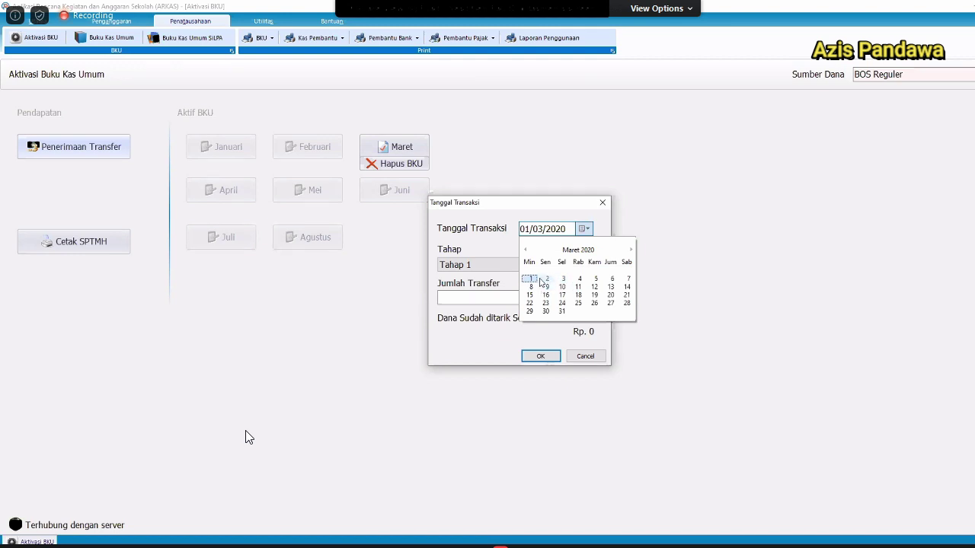
pyautogui.click(543, 280)
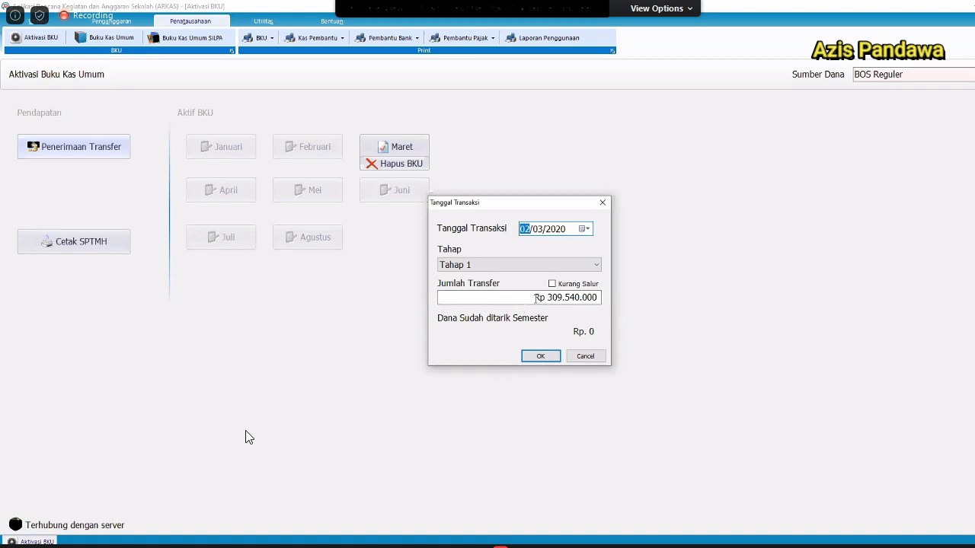
pyautogui.click(481, 297)
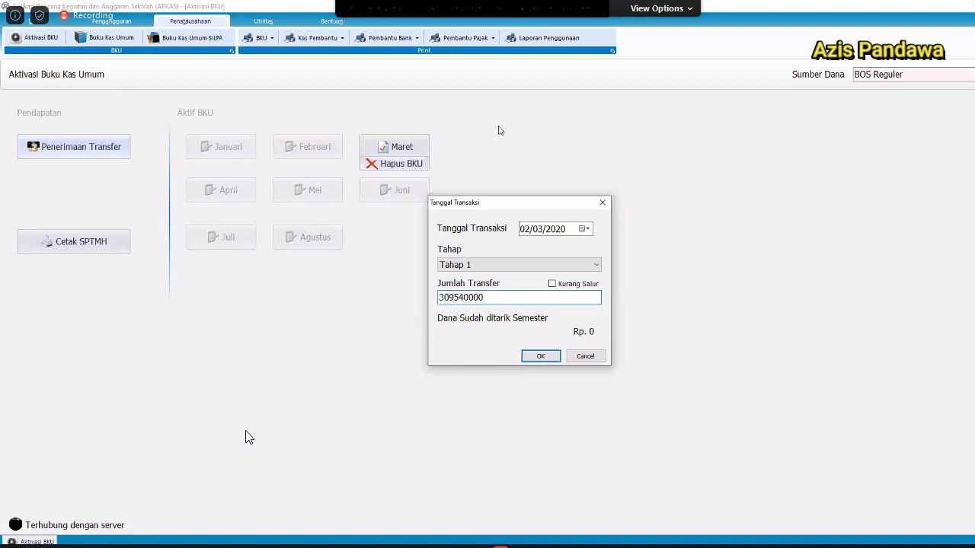
pyautogui.click(456, 301)
# Confirm the transfer, print the SPTMH statement, and open Buku Kas Umum.
pyautogui.click(560, 359)
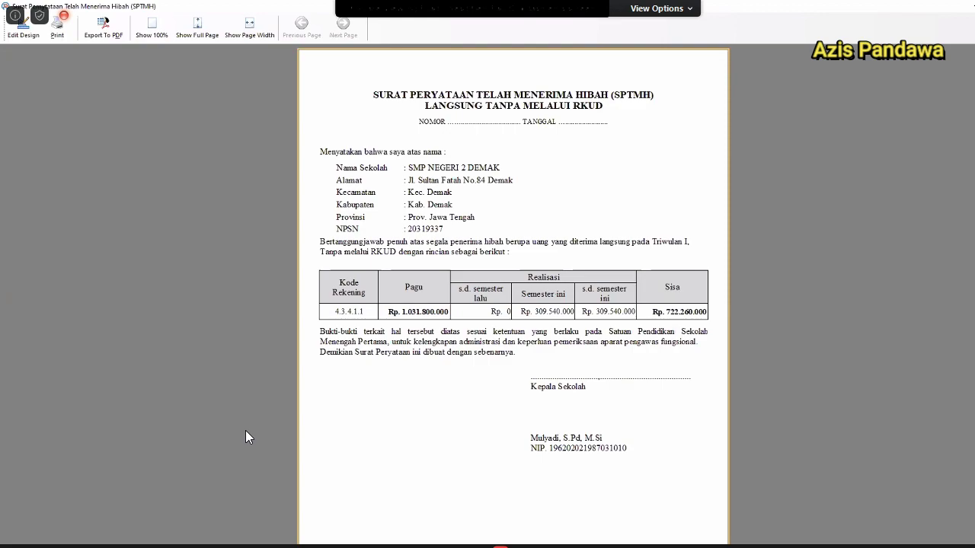
pyautogui.press('Escape')
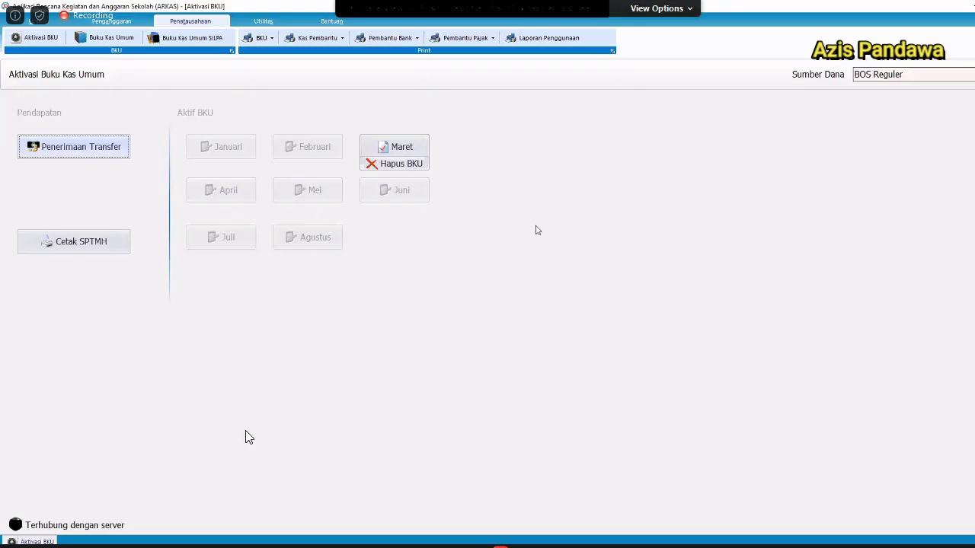
pyautogui.click(75, 249)
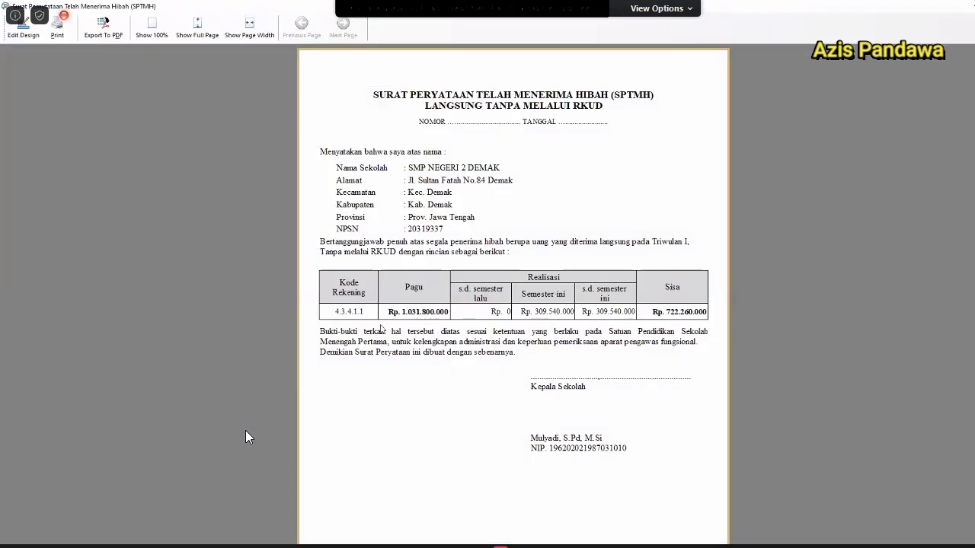
pyautogui.press('Escape')
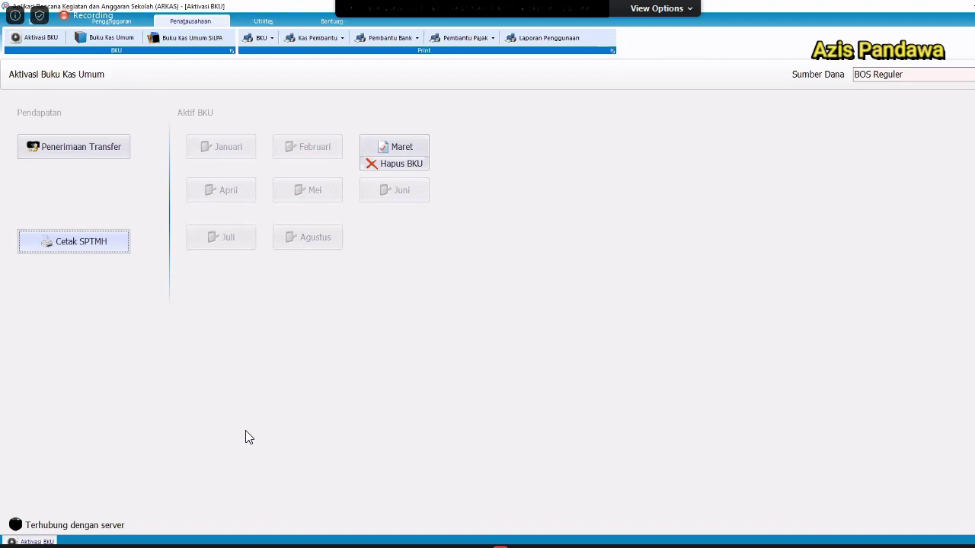
pyautogui.click(91, 36)
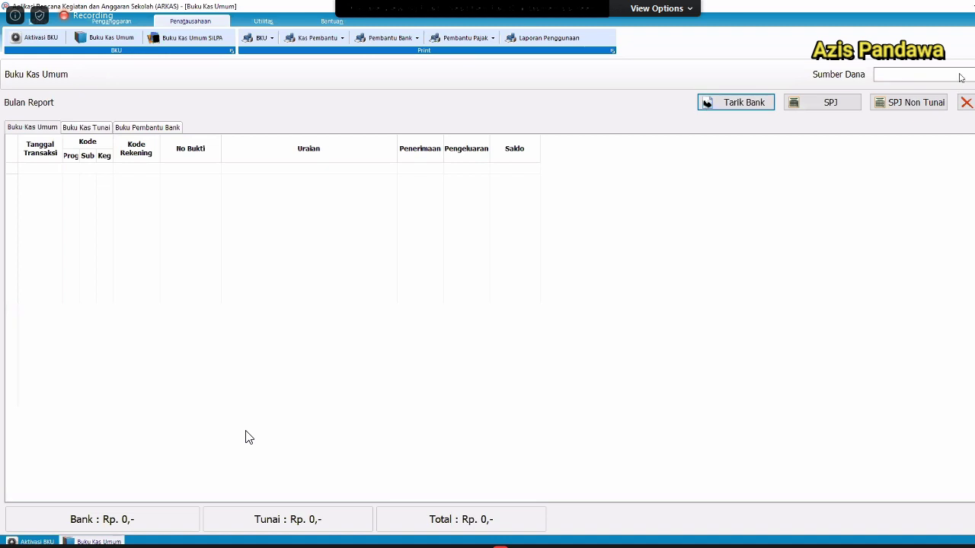
# Show the BOS Reguler ledger, select the Tahap 1 receipt row, and dismiss the Saldo Tunai Kosong error.
pyautogui.click(961, 78)
pyautogui.click(935, 89)
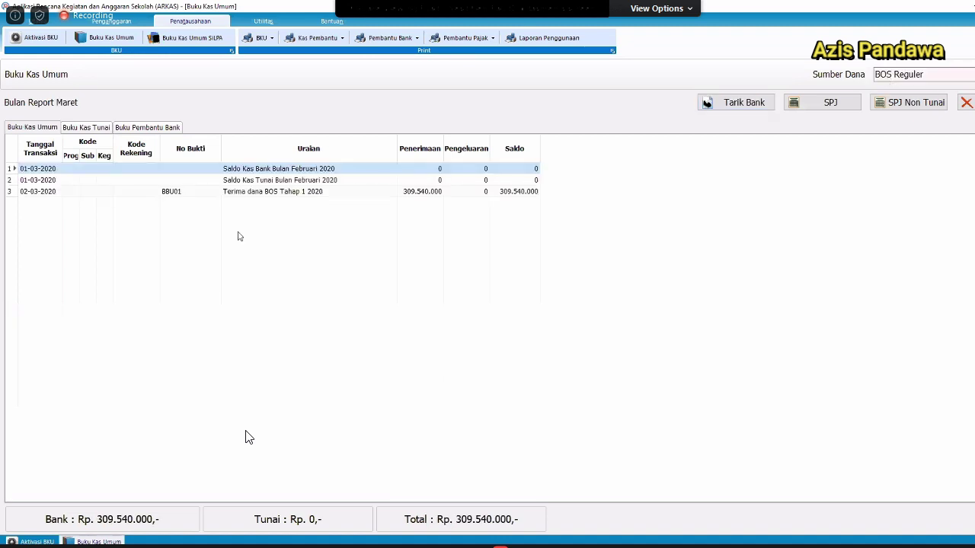
pyautogui.click(203, 191)
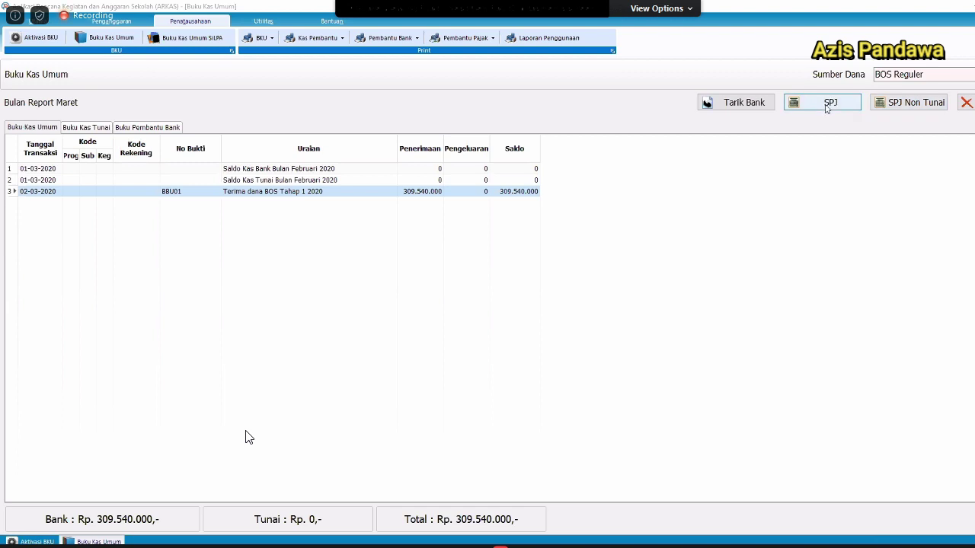
pyautogui.click(827, 108)
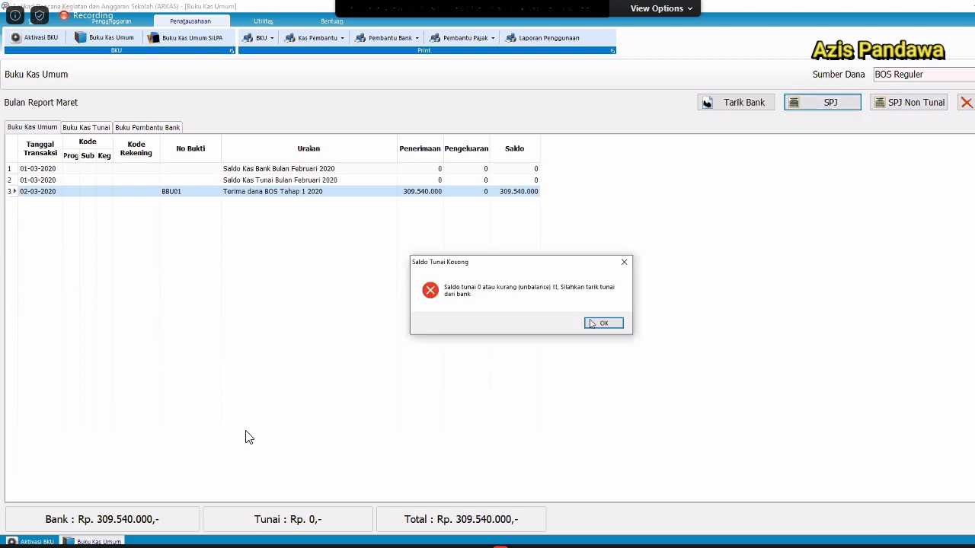
pyautogui.press('Return')
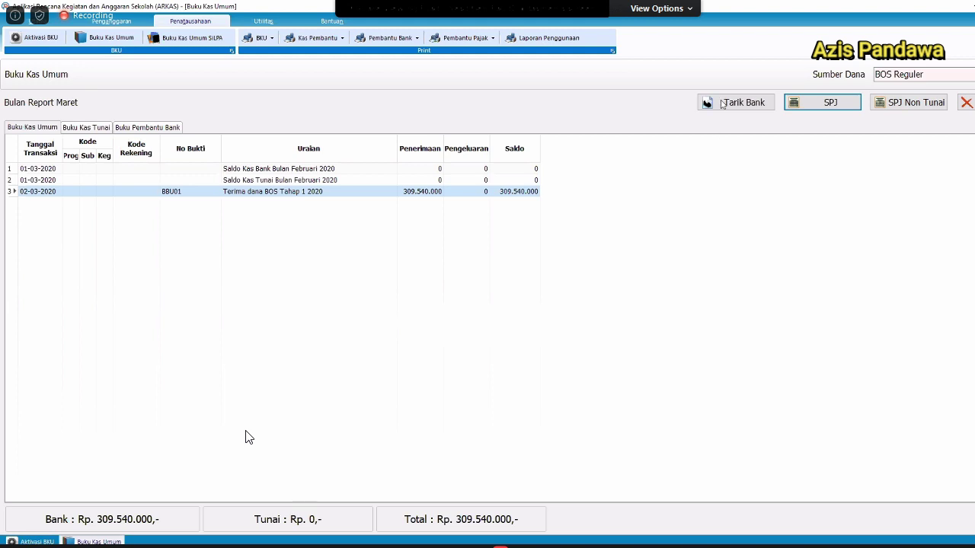
# Withdraw Rp 50.000.000 from the bank as cash, dated 04/03/2020.
pyautogui.click(722, 104)
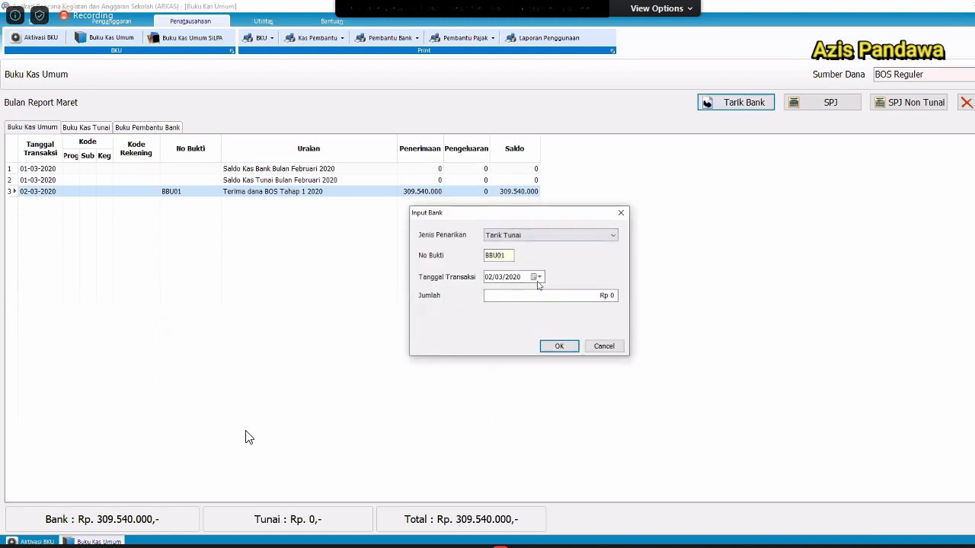
pyautogui.click(538, 277)
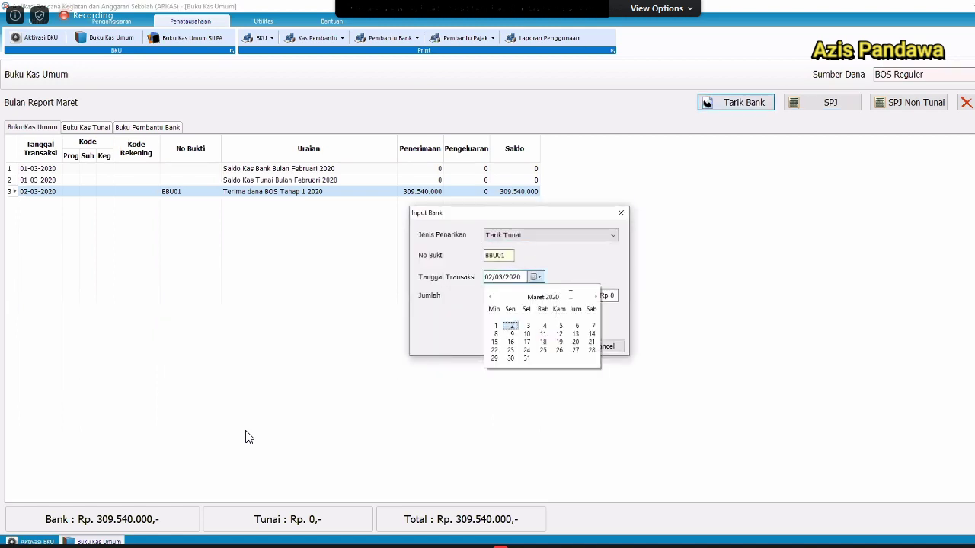
pyautogui.click(544, 325)
pyautogui.click(571, 295)
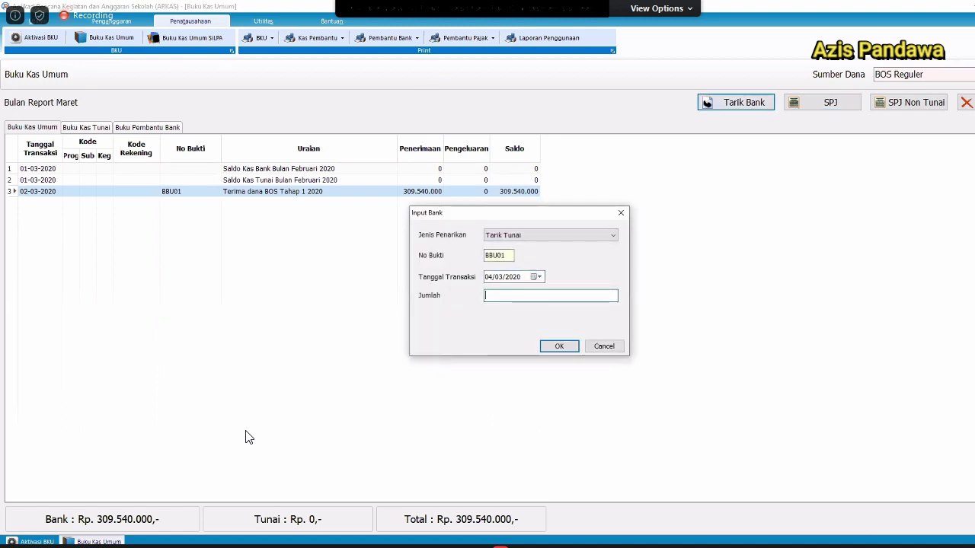
pyautogui.write('50')
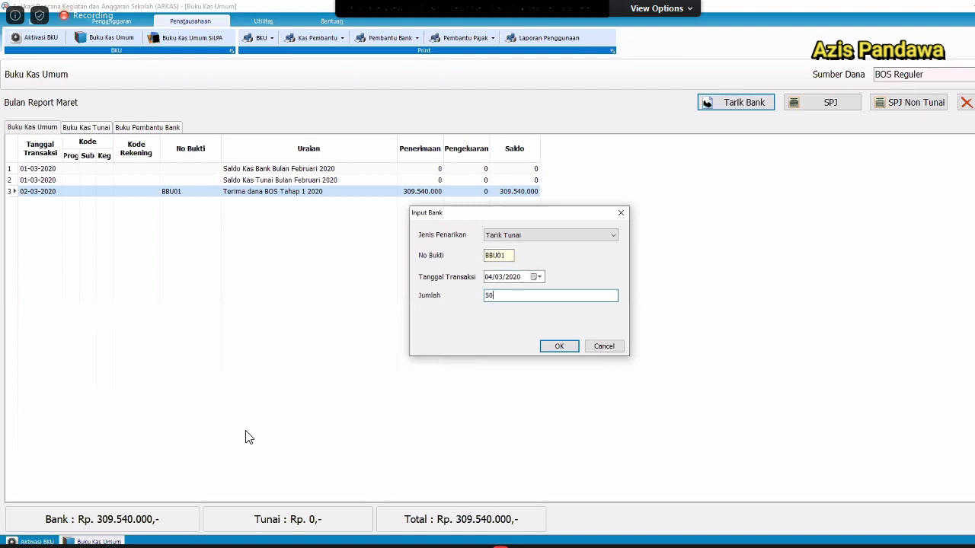
pyautogui.write('000000')
pyautogui.press('Return')
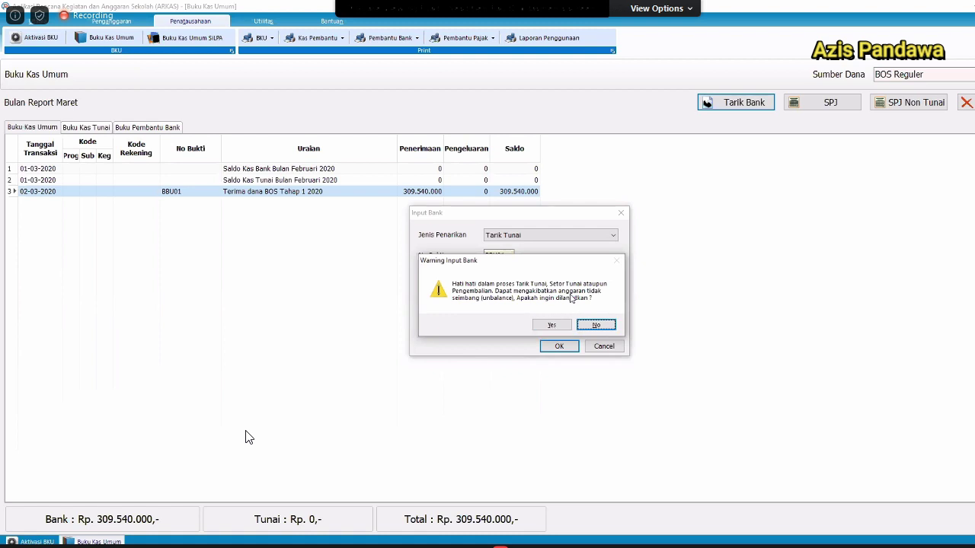
pyautogui.click(551, 325)
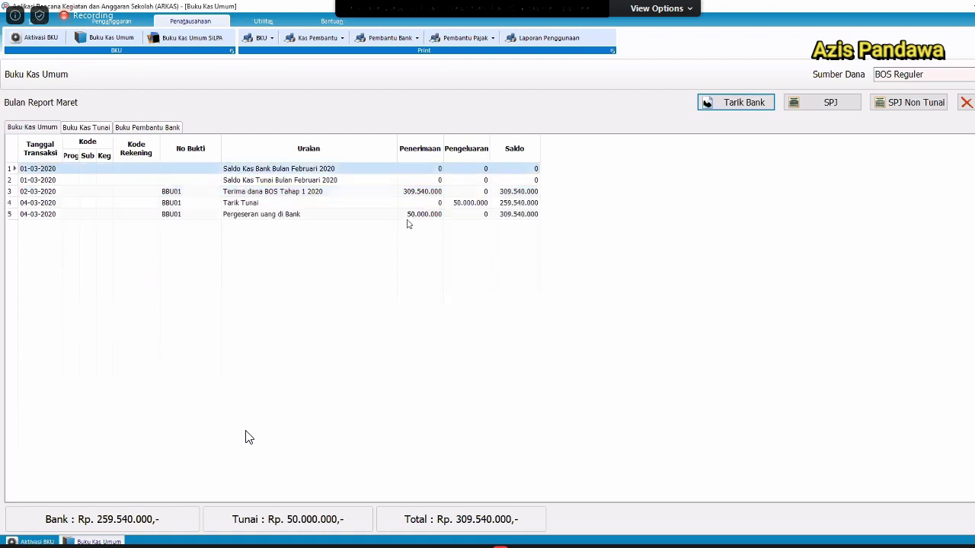
# Review the new Pergeseran uang di Bank and Tarik Tunai rows.
pyautogui.click(225, 212)
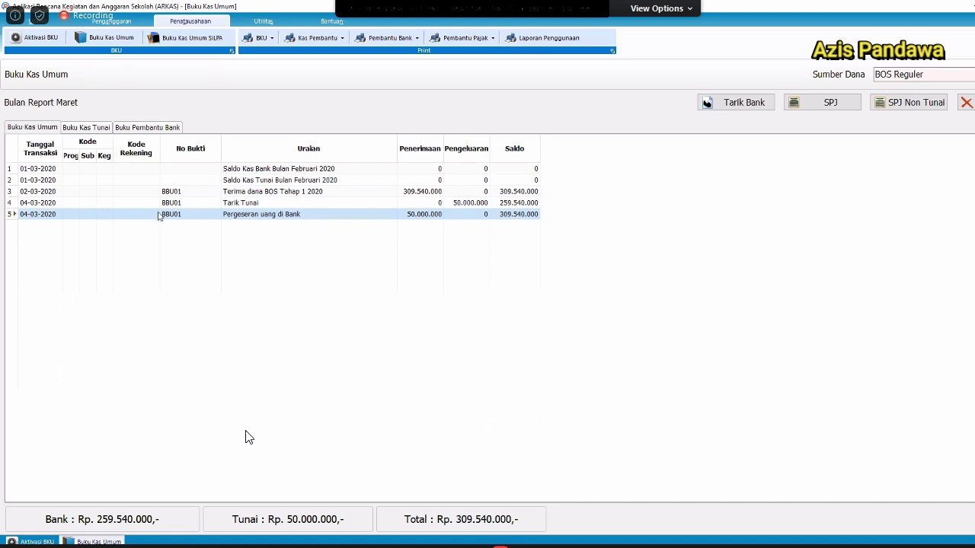
pyautogui.press('Up')
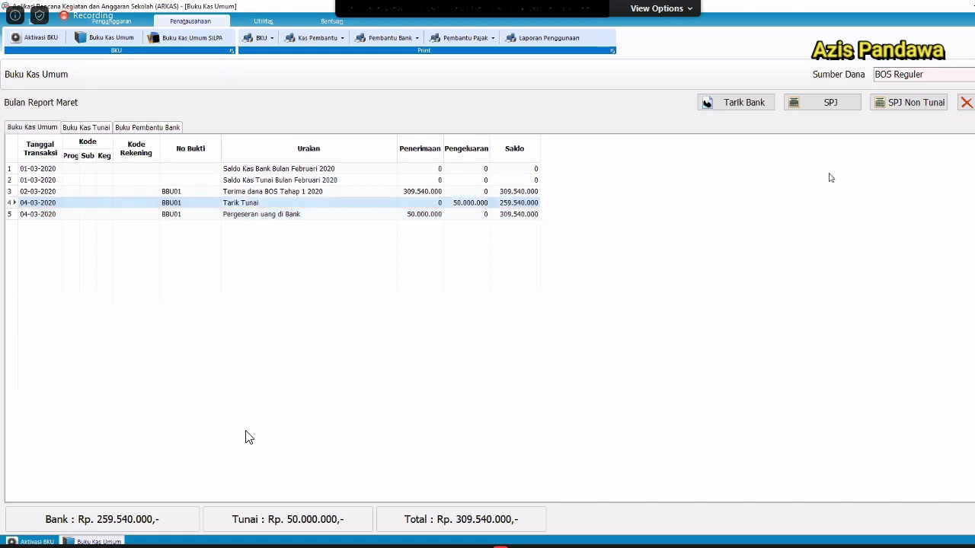
pyautogui.press('Down')
# Start an SPJ entry dated 05/03/2020 with Rekening set to Belanja alat tulis kantor.
pyautogui.click(835, 100)
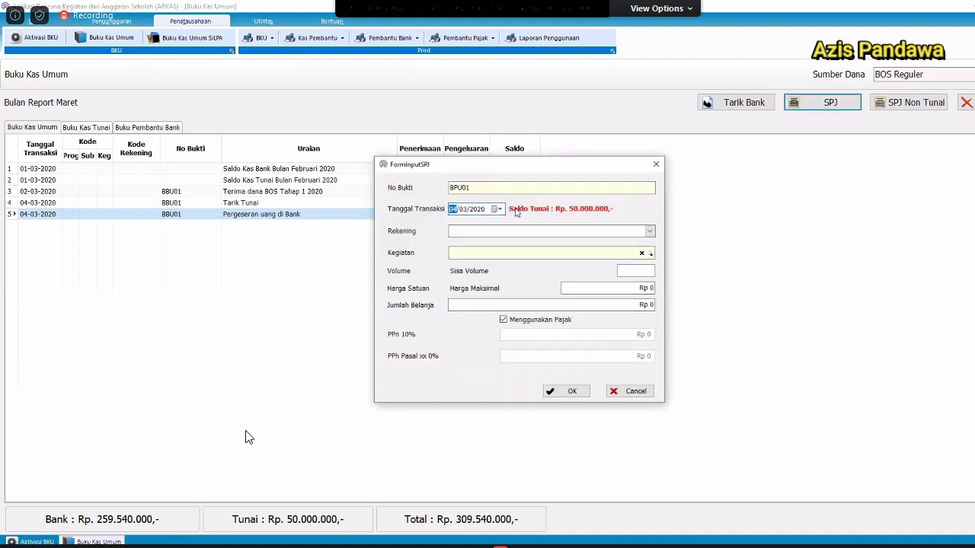
pyautogui.click(646, 232)
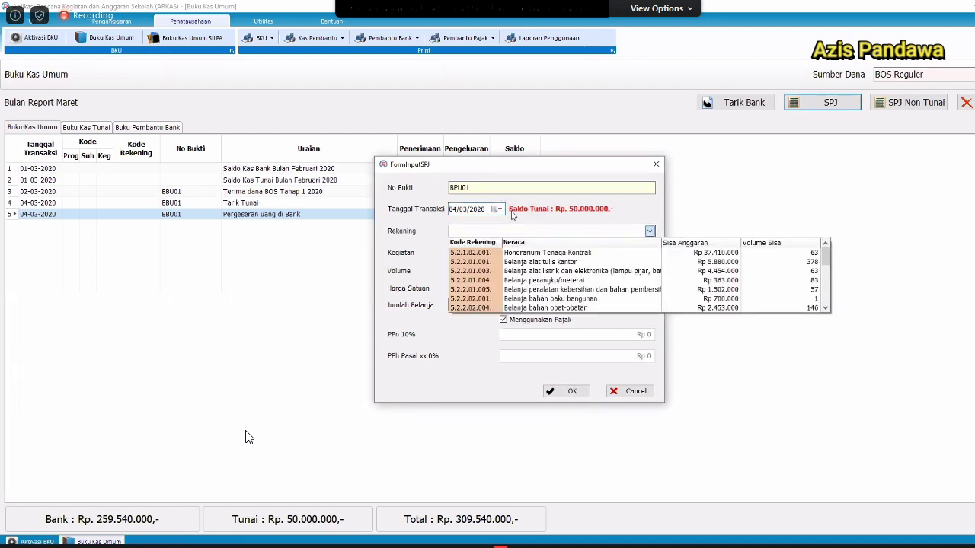
pyautogui.click(513, 254)
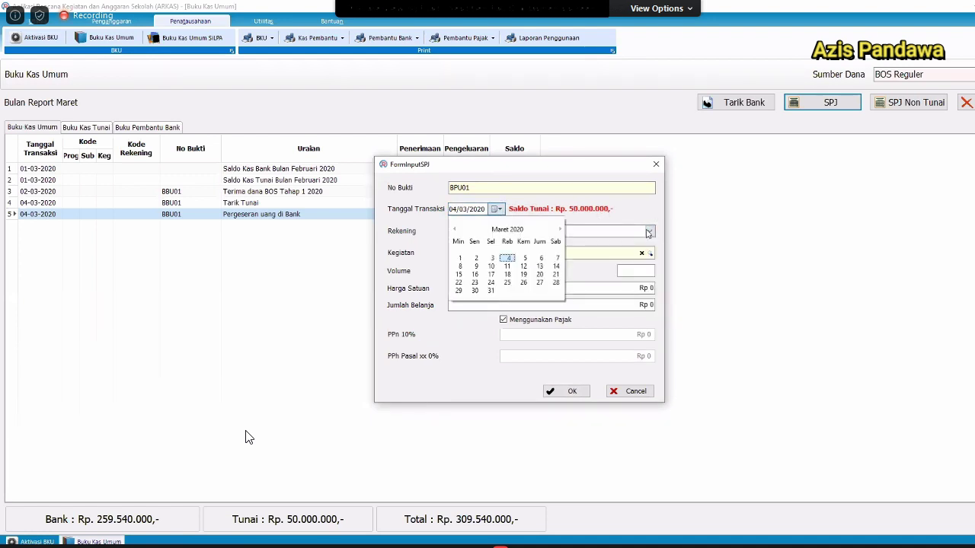
pyautogui.press('Right')
pyautogui.press('Return')
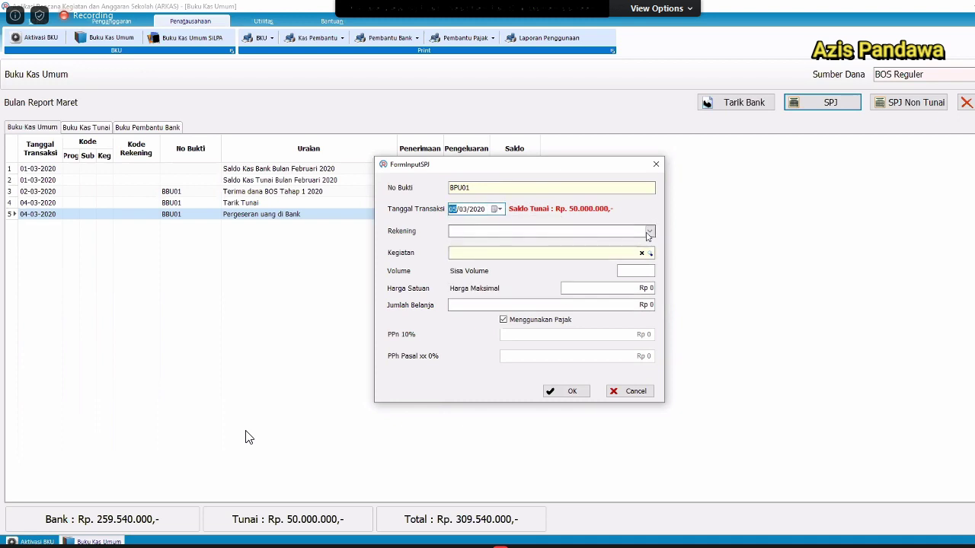
pyautogui.click(647, 233)
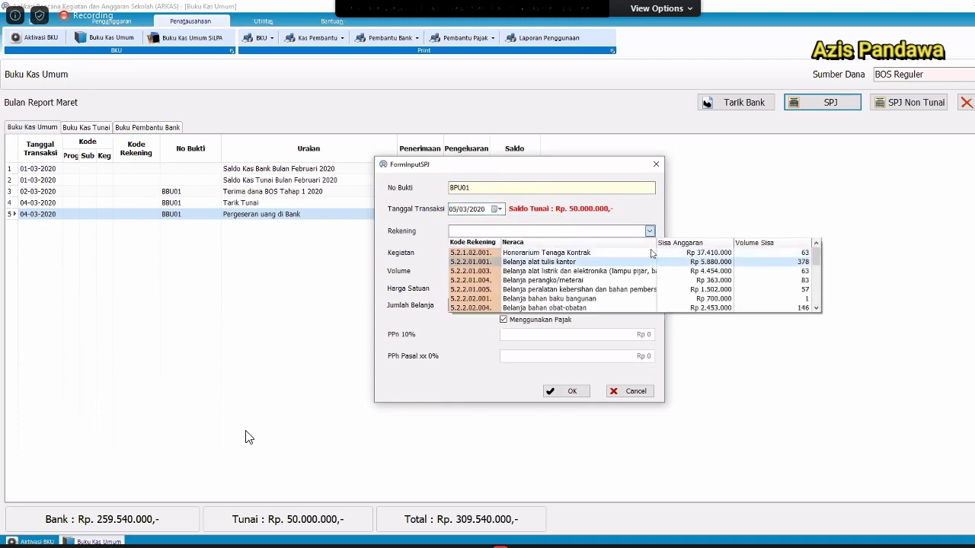
pyautogui.click(651, 261)
pyautogui.click(649, 253)
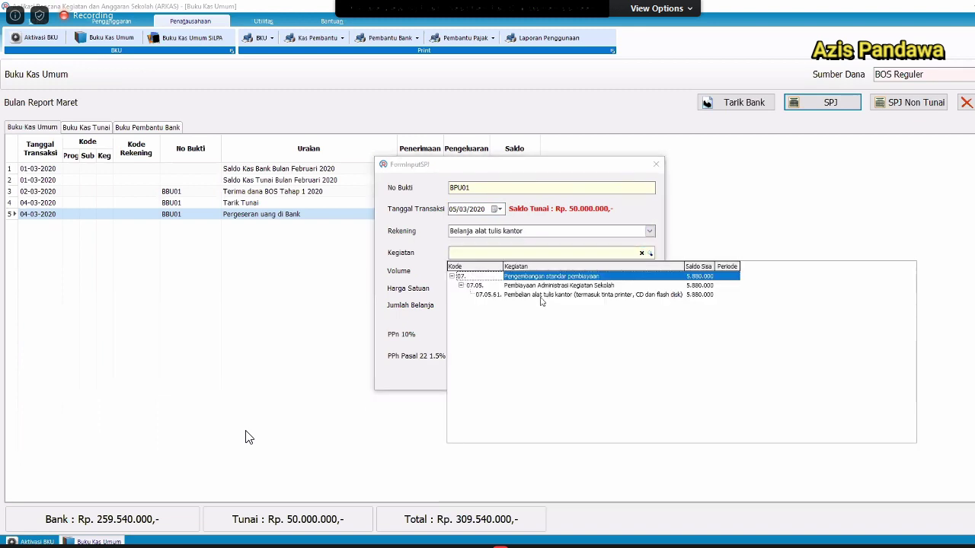
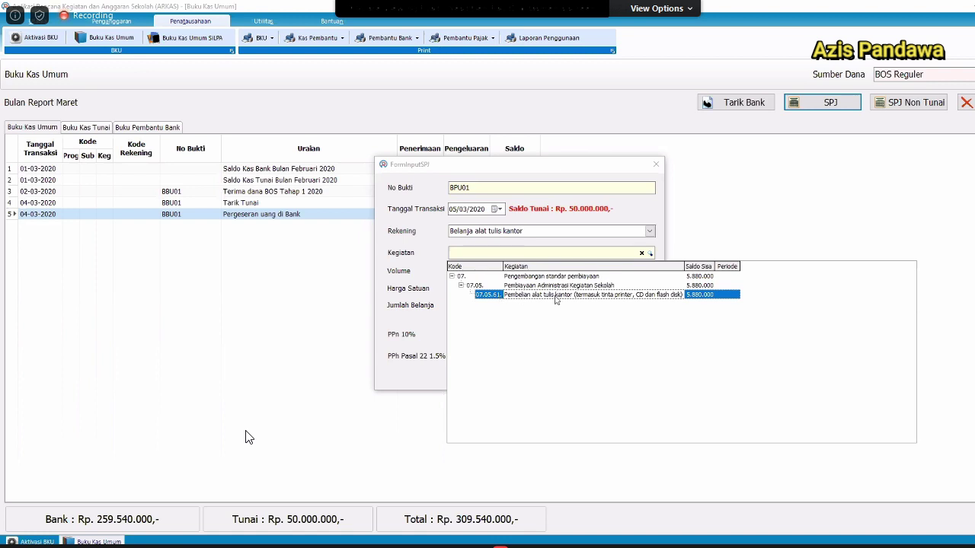
# Choose Kegiatan 07.05.51 Pembelian alat tulis kantor for the BPU01 SPJ entry.
pyautogui.click(555, 299)
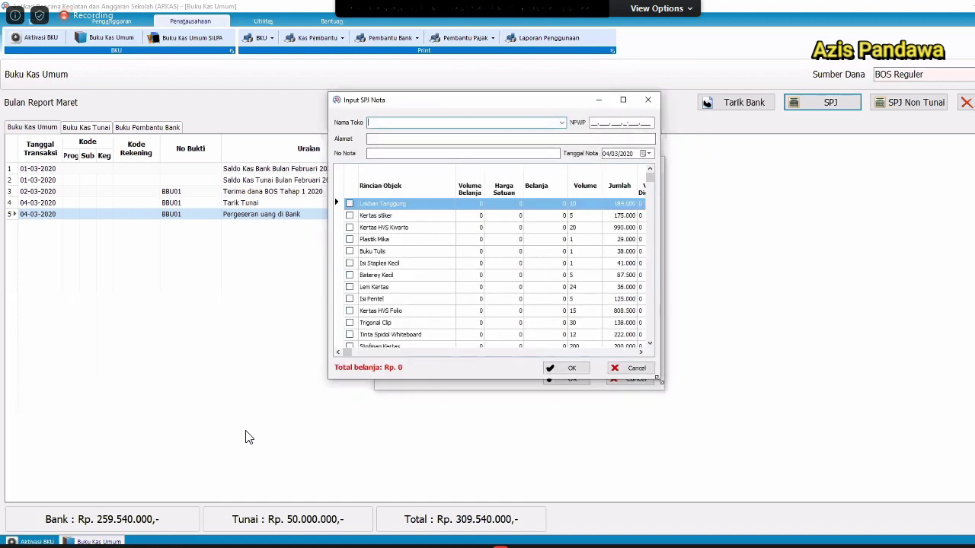
# Enter shop Toko Gramedia with its NPWP tax number and street address on the receipt.
pyautogui.moveTo(658, 379); pyautogui.dragTo(825, 390)
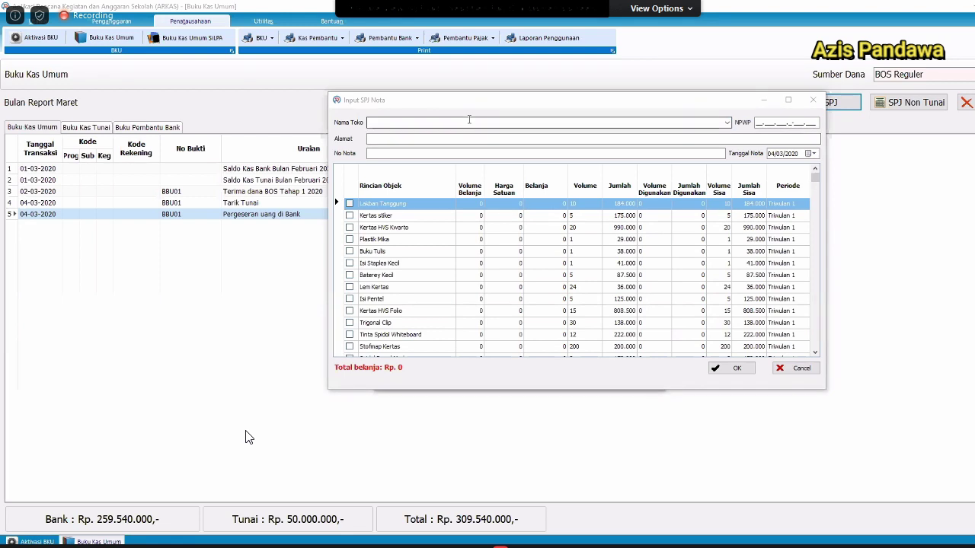
pyautogui.click(642, 78)
pyautogui.moveTo(636, 95); pyautogui.dragTo(507, 126)
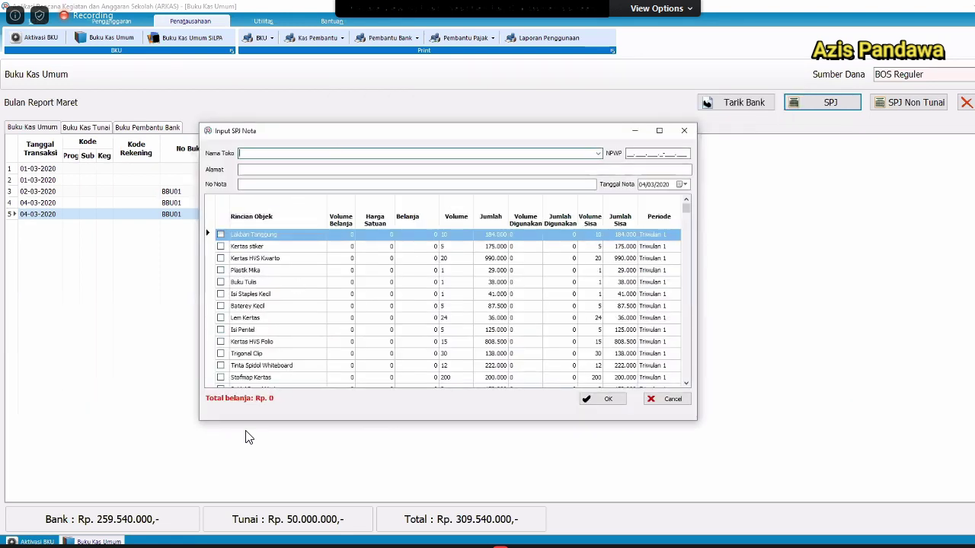
pyautogui.write('Toko Gramedia')
pyautogui.press('Tab')
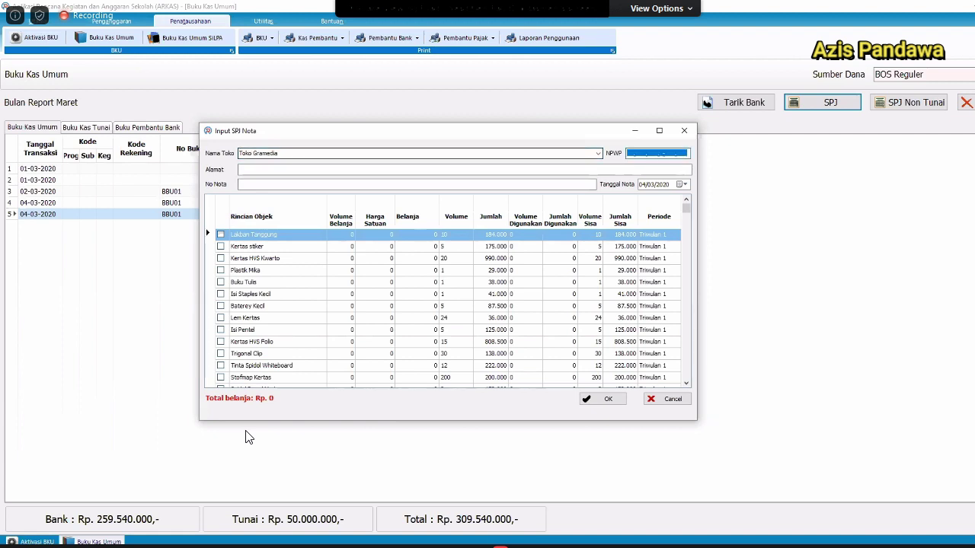
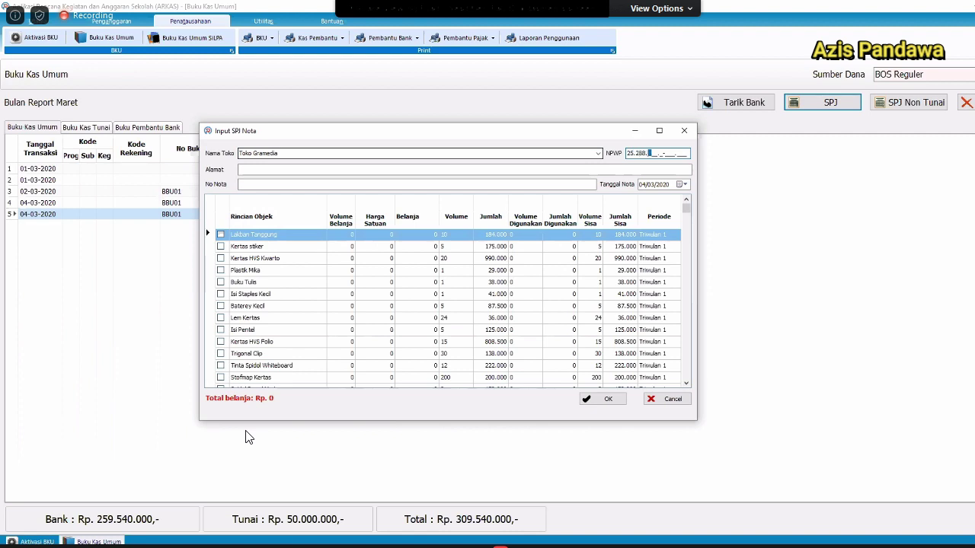
pyautogui.press('Tab')
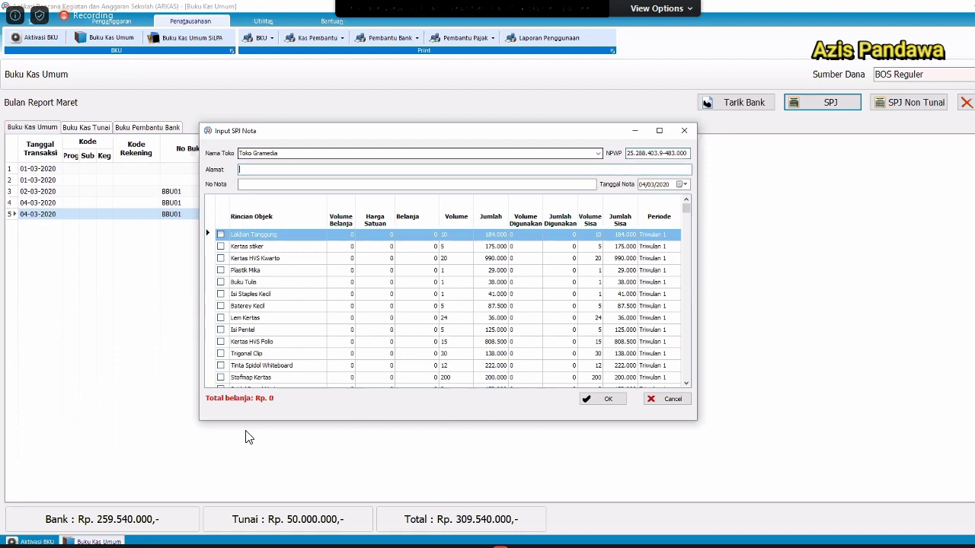
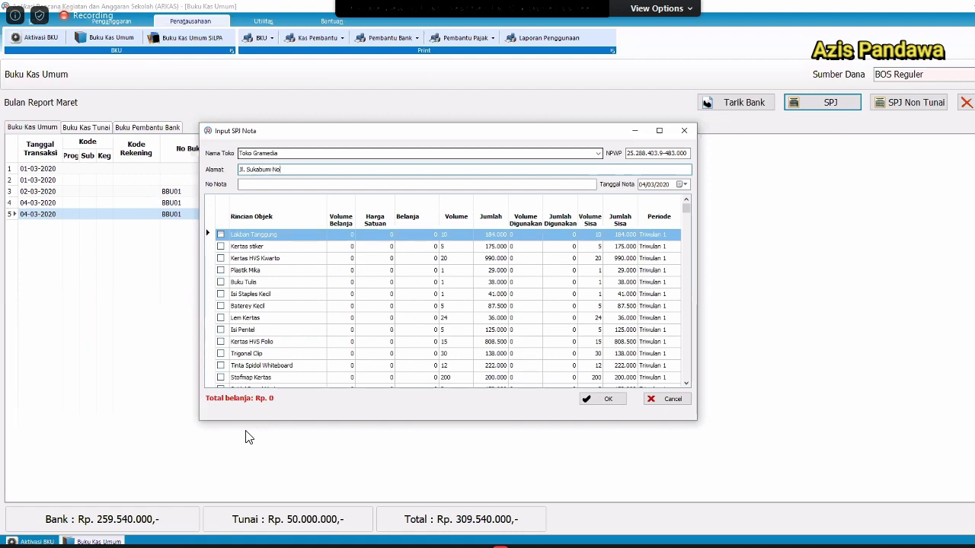
# Enter receipt number 000 and set the receipt date to 15 January 2020.
pyautogui.press('Tab')
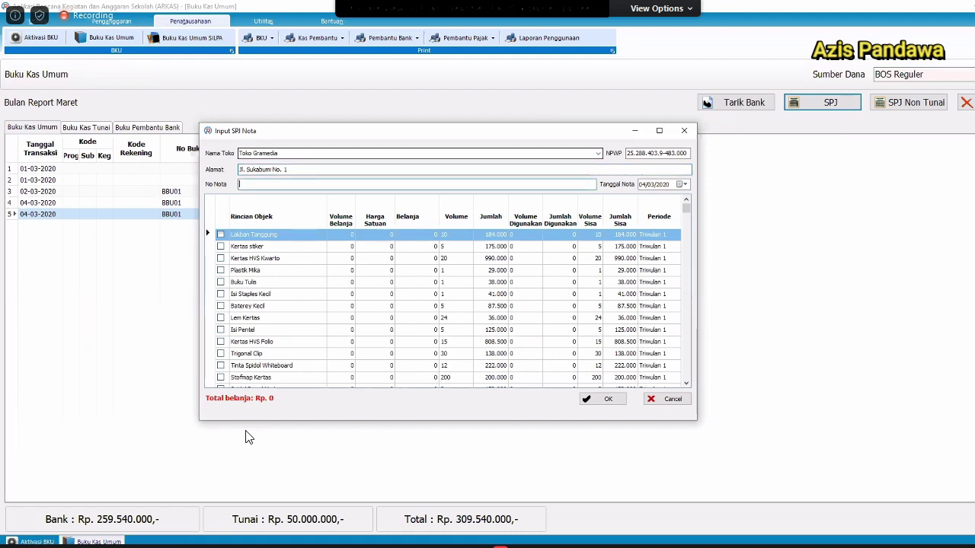
pyautogui.write('0000001/02')
pyautogui.press('Tab')
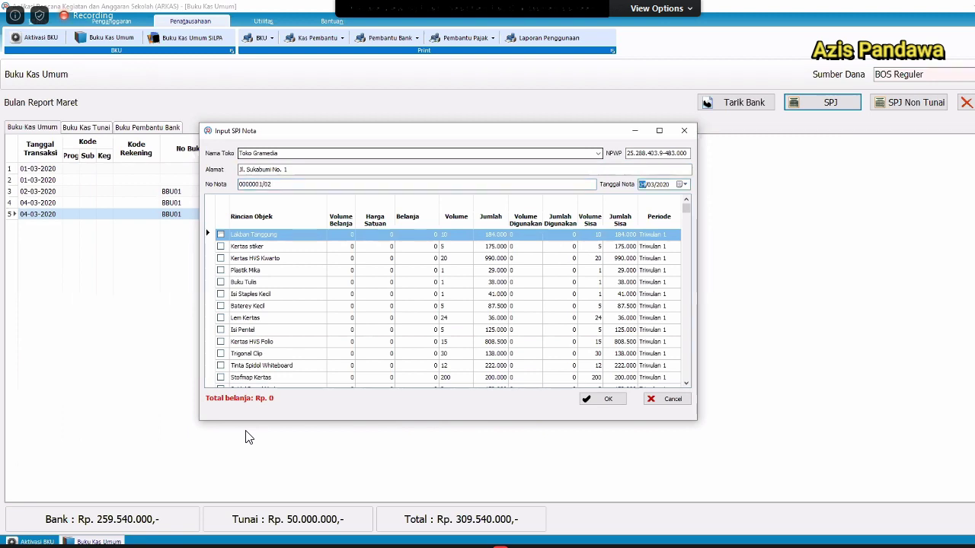
pyautogui.click(685, 184)
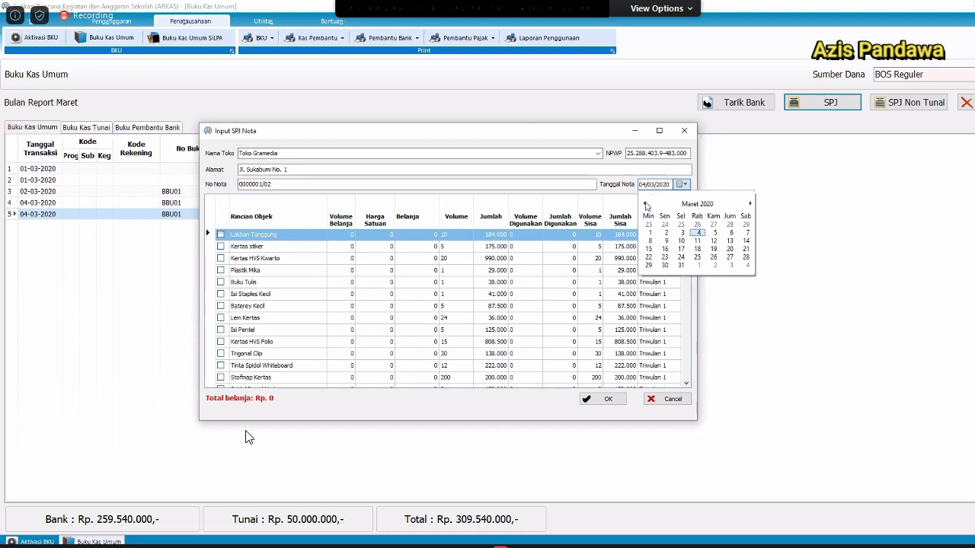
pyautogui.click(644, 204)
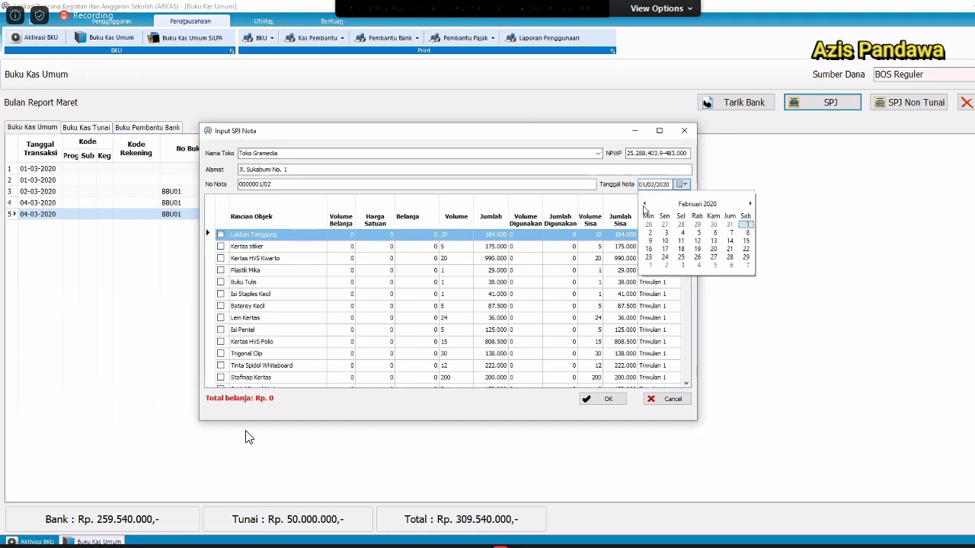
pyautogui.click(645, 204)
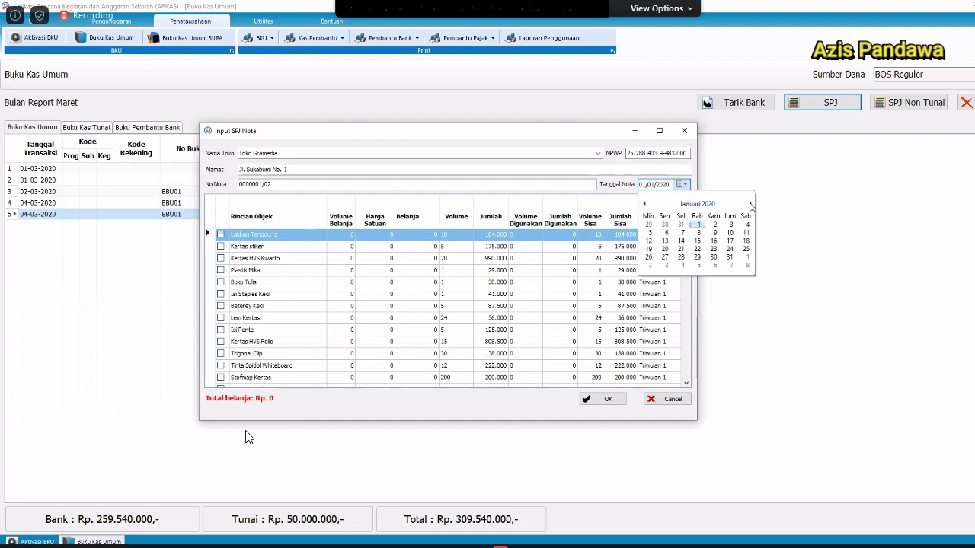
pyautogui.click(697, 241)
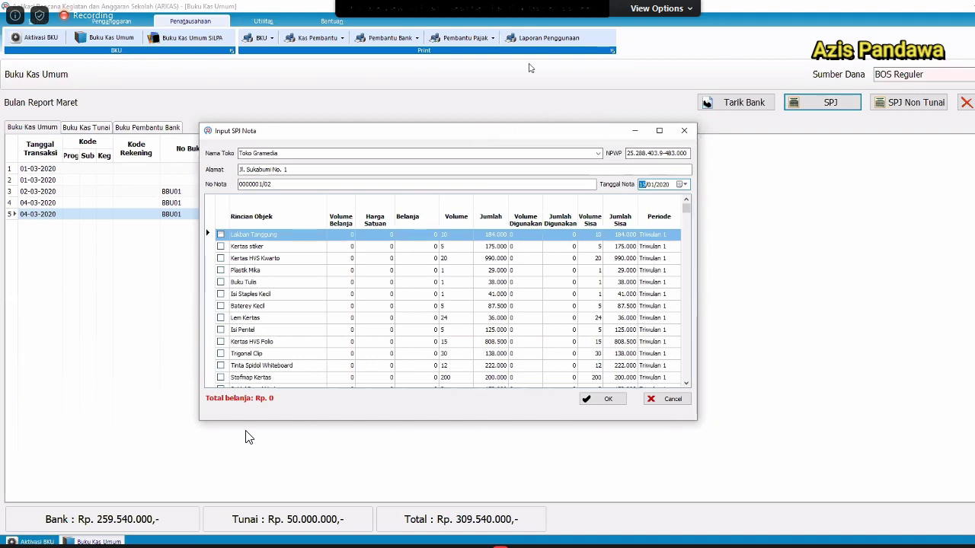
pyautogui.moveTo(393, 131); pyautogui.dragTo(458, 95)
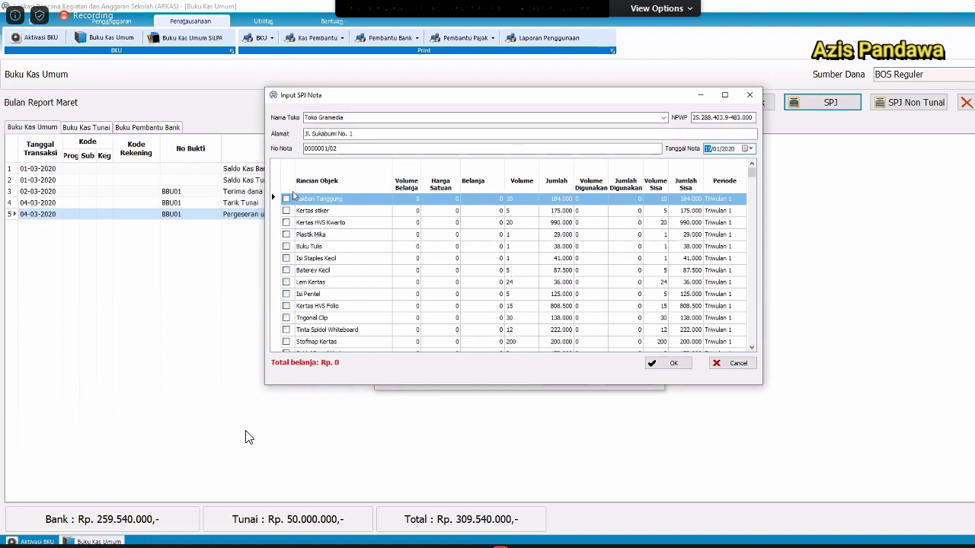
# Select the stationery items from Lakban Tanggung down to Kertas BC Folio.
pyautogui.click(287, 198)
pyautogui.click(286, 210)
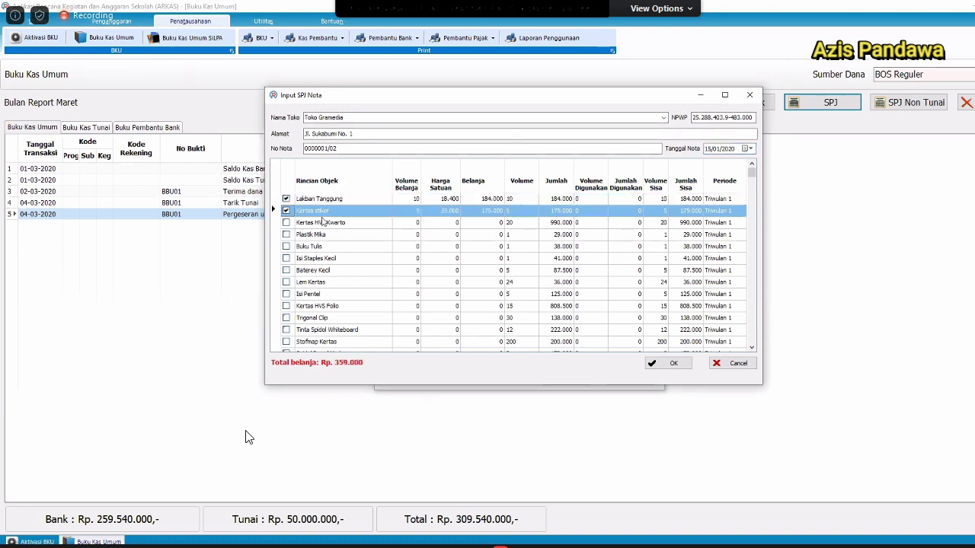
pyautogui.click(287, 223)
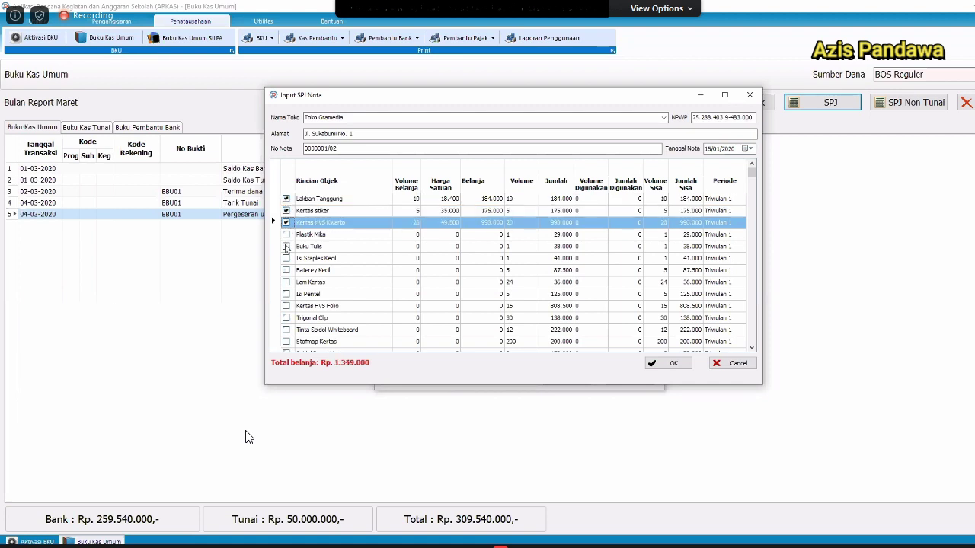
pyautogui.click(287, 234)
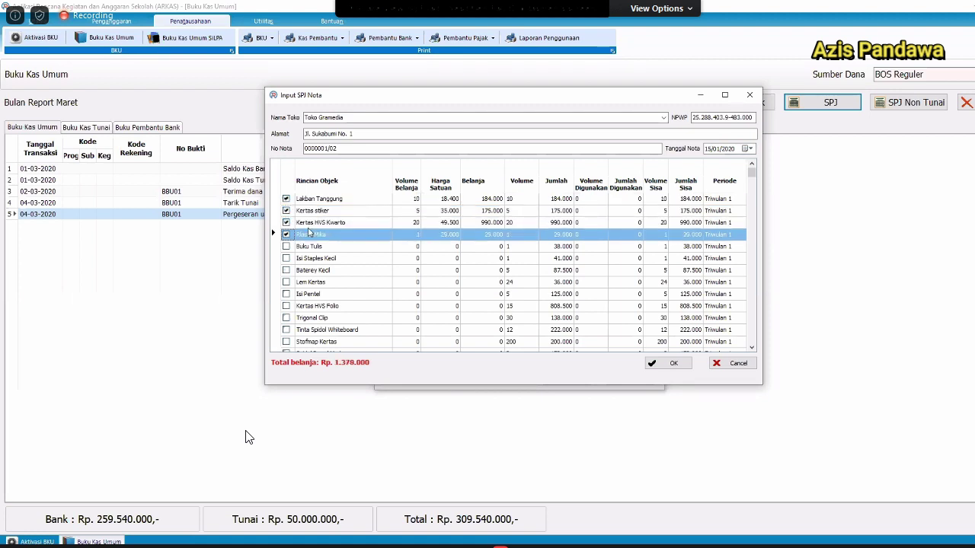
pyautogui.hotkey('shift', 'Down')
pyautogui.hotkey('shift', 'Down')
pyautogui.hotkey('shift', 'Down')
pyautogui.hotkey('shift', 'Down')
pyautogui.hotkey('shift', 'Down')
pyautogui.hotkey('shift', 'Down')
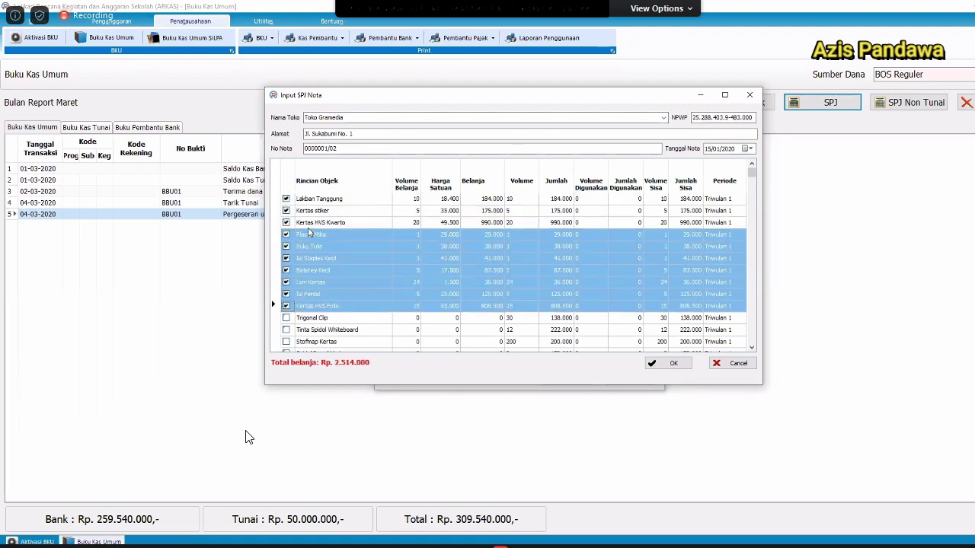
pyautogui.hotkey('shift', 'Down')
pyautogui.hotkey('shift', 'Down')
pyautogui.hotkey('shift', 'Down')
pyautogui.hotkey('shift', 'Down')
pyautogui.hotkey('shift', 'Down')
pyautogui.hotkey('shift', 'Down')
pyautogui.hotkey('shift', 'Down')
pyautogui.hotkey('shift', 'Down')
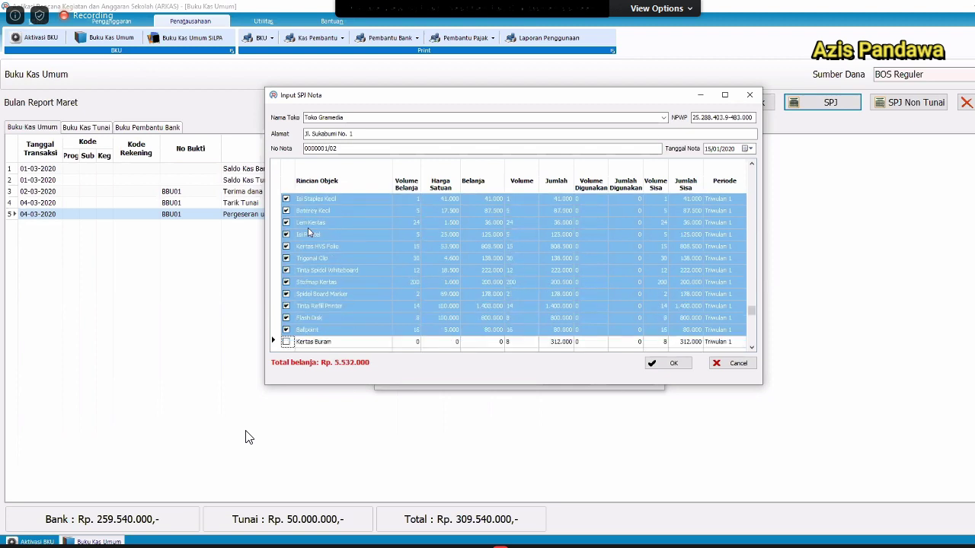
pyautogui.hotkey('shift', 'Down')
pyautogui.hotkey('shift', 'Down')
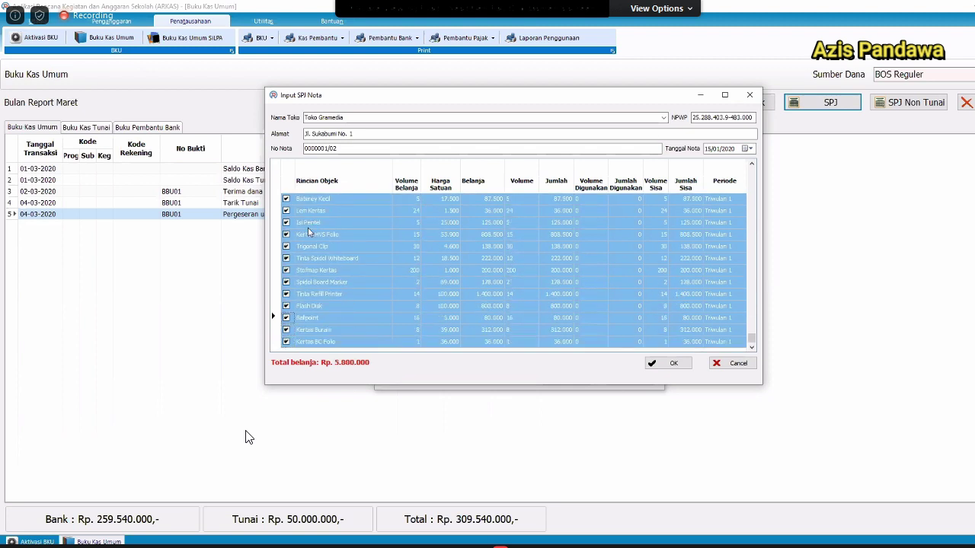
pyautogui.scroll(16, 308, 232)
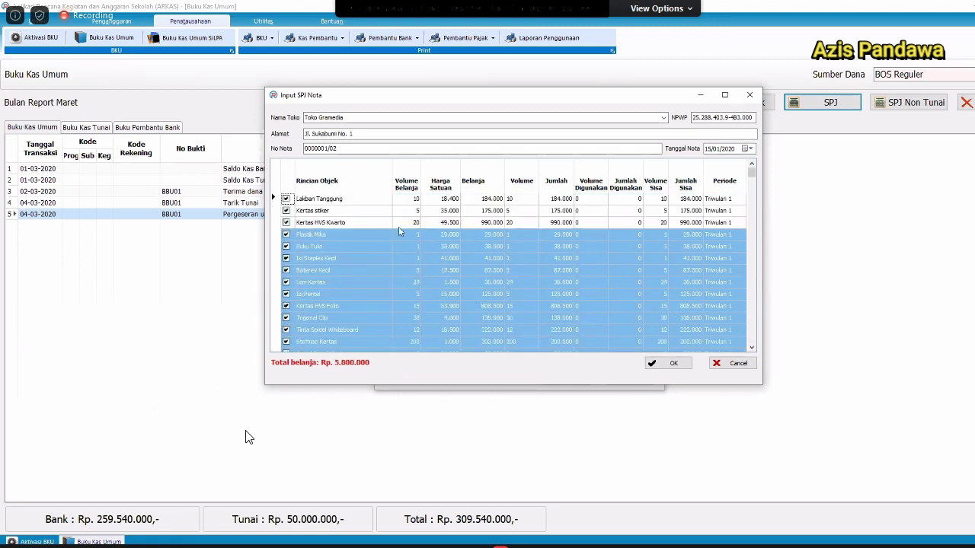
pyautogui.click(419, 212)
# Set Lakban Tanggung's unit price to 18.000.
pyautogui.click(440, 199)
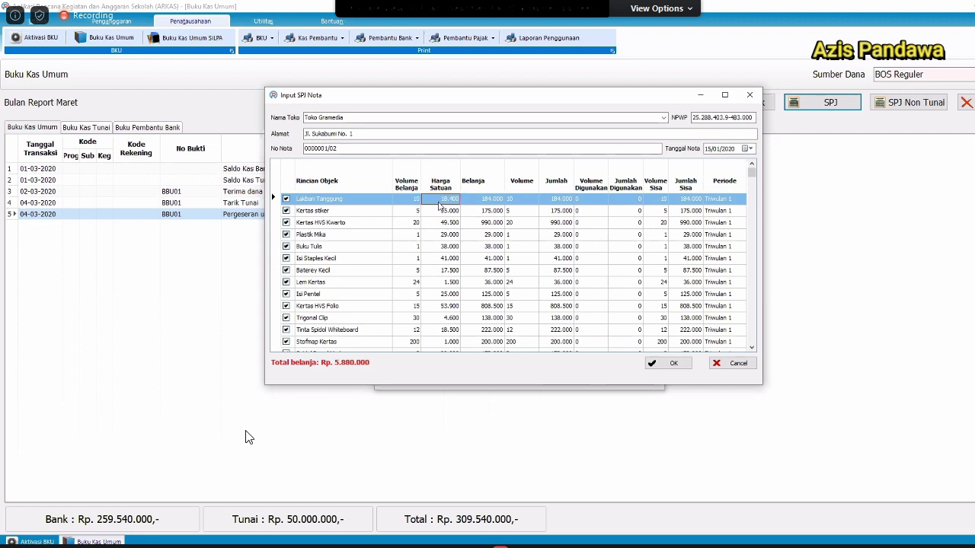
pyautogui.click(450, 205)
pyautogui.press('Escape')
pyautogui.press('Down')
pyautogui.press('Up')
pyautogui.write('1800')
pyautogui.press('Return')
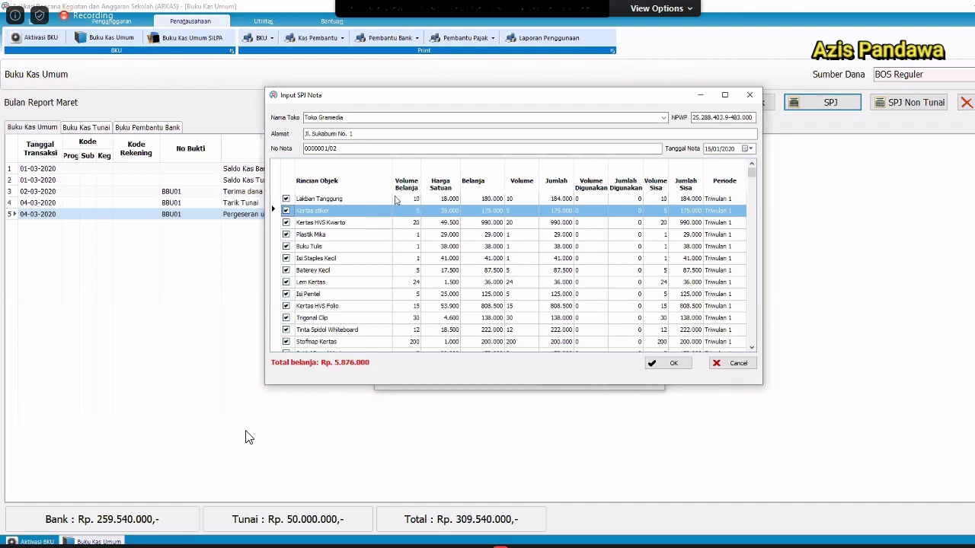
# Check the Kertas stiker and Ballpoint prices, set Flash Disk to 50.000, and accept the list.
pyautogui.click(372, 212)
pyautogui.click(442, 211)
pyautogui.scroll(-5, 449, 304)
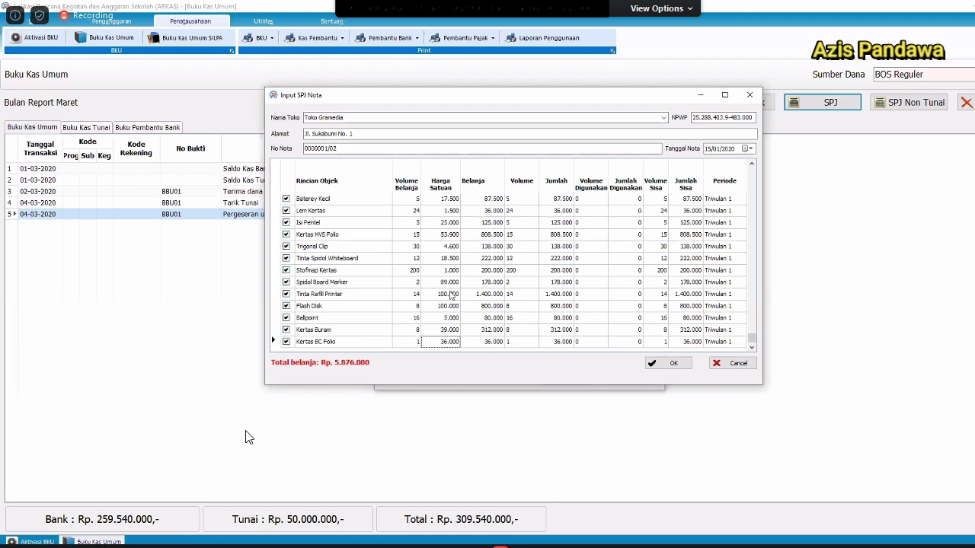
pyautogui.click(453, 296)
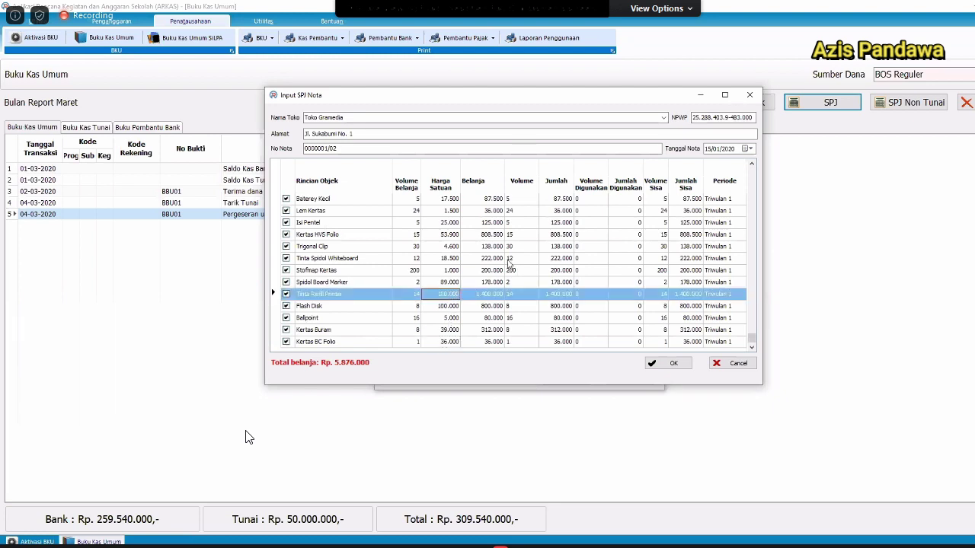
pyautogui.press('Down')
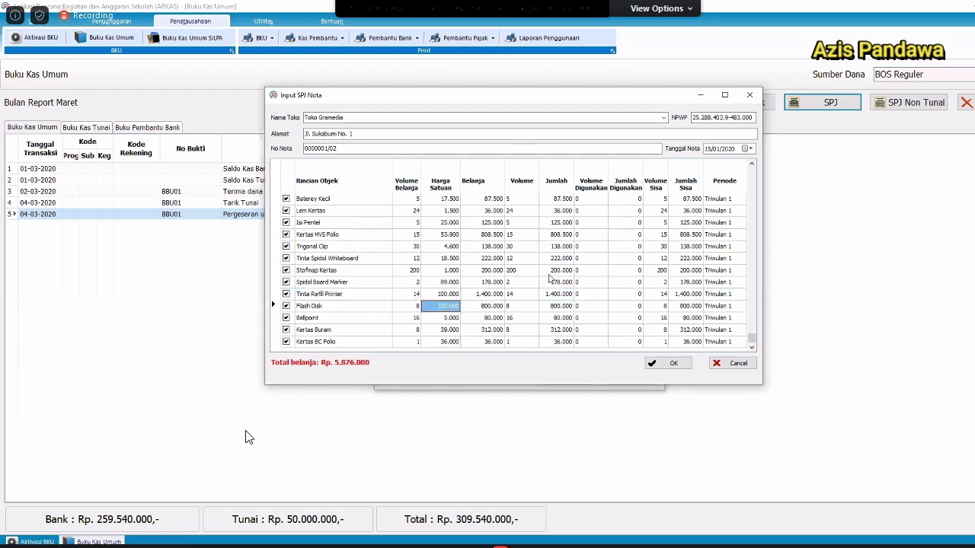
pyautogui.write('50000')
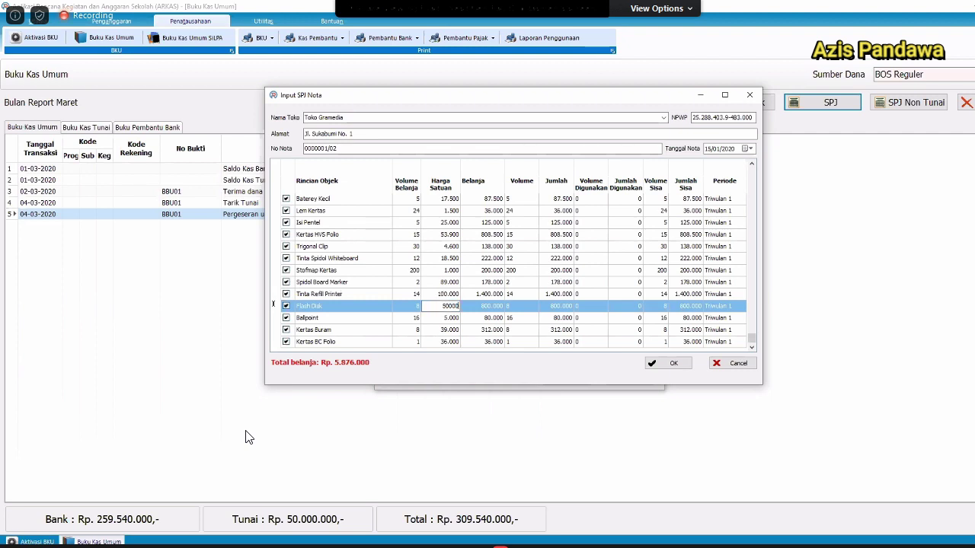
pyautogui.press('Down')
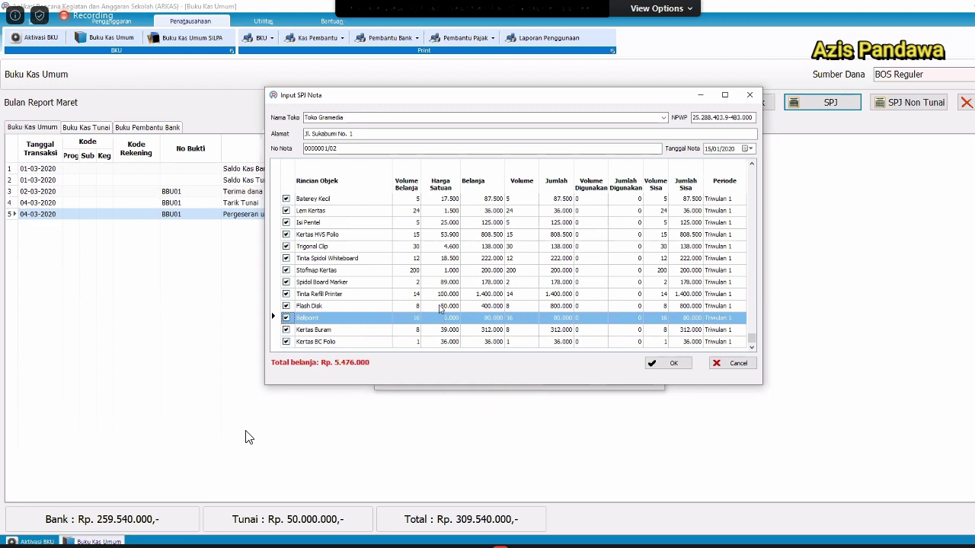
pyautogui.click(439, 318)
pyautogui.click(444, 307)
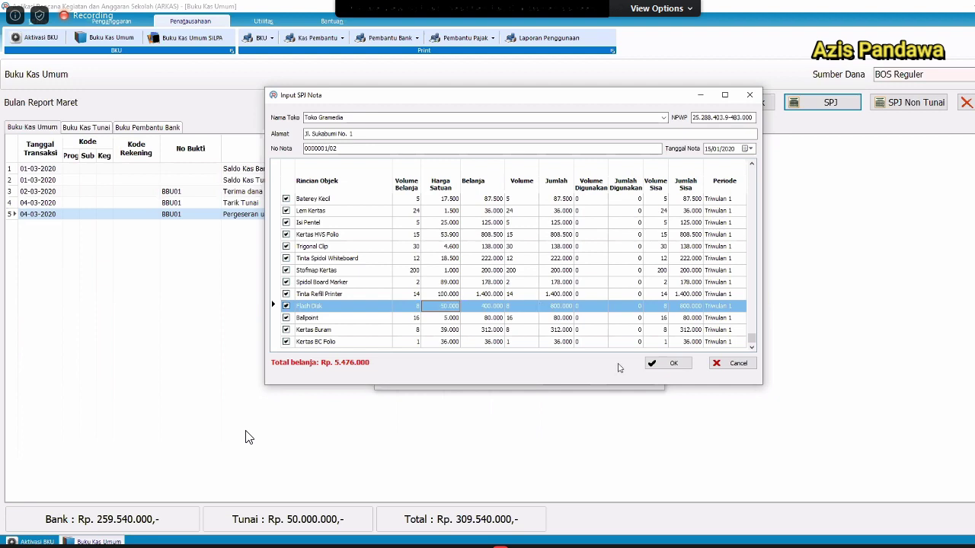
pyautogui.click(674, 363)
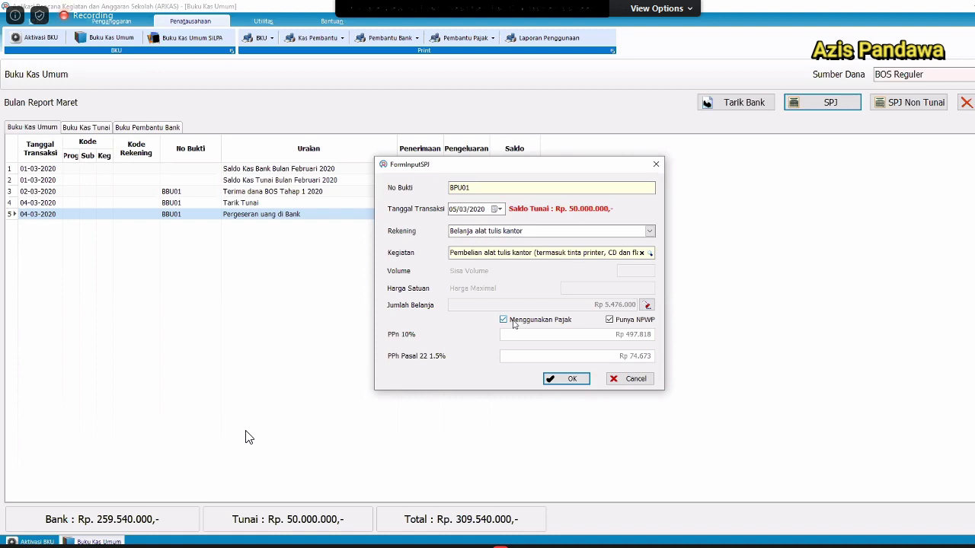
# Toggle Menggunakan Pajak off and back on, then save the Rp 5.476.000 BPU01 entry.
pyautogui.click(513, 323)
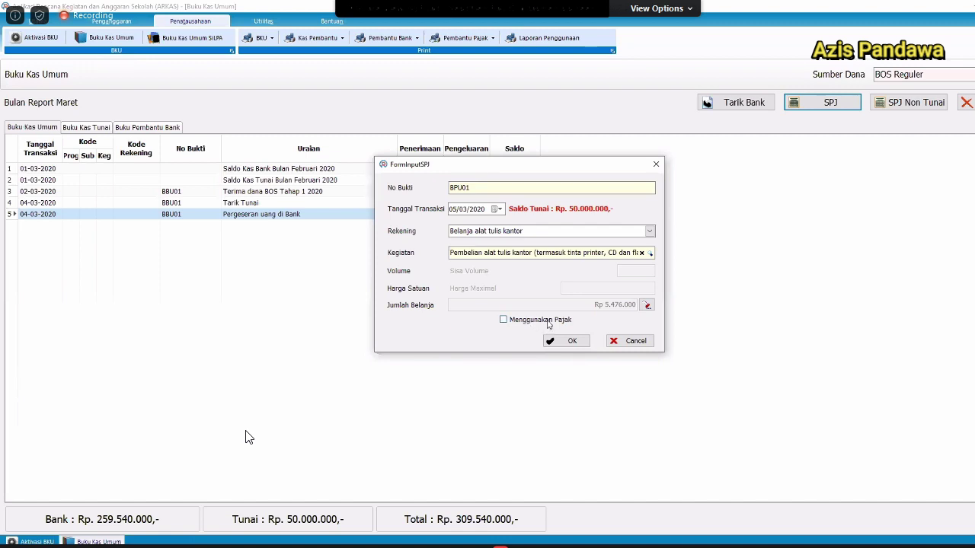
pyautogui.click(548, 323)
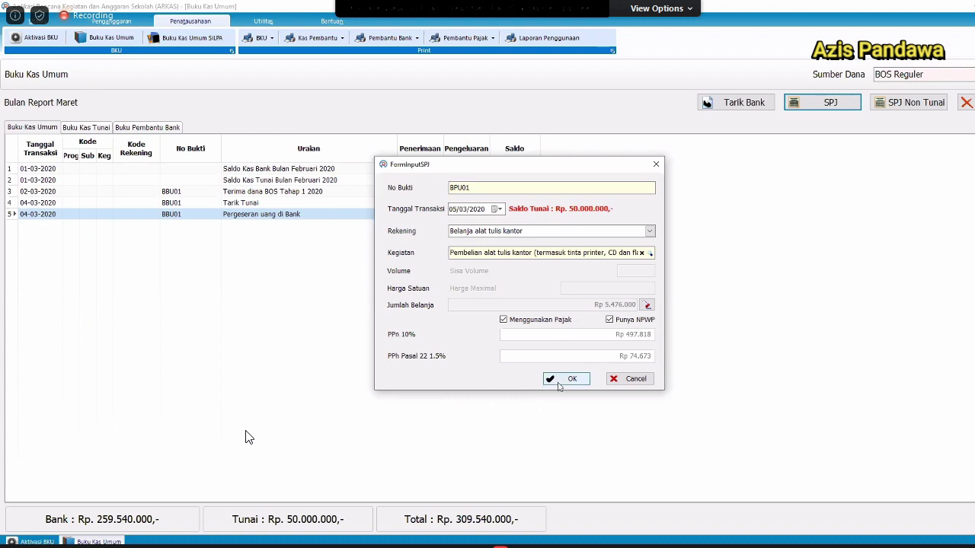
pyautogui.click(560, 386)
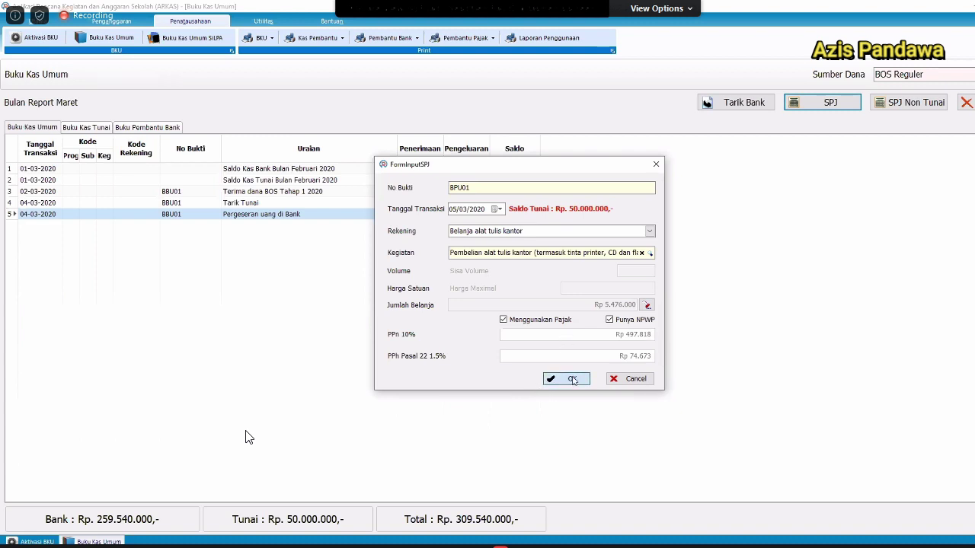
pyautogui.click(324, 445)
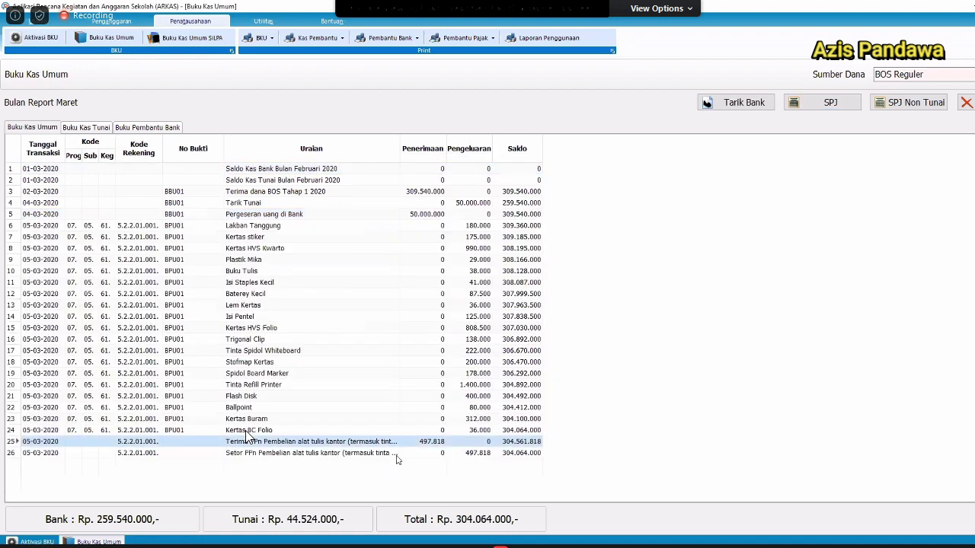
# Review the new PPn and Kertas BC Folio ledger rows, then open SPJ Non Tunai entry BNU01.
pyautogui.click(397, 454)
pyautogui.click(397, 443)
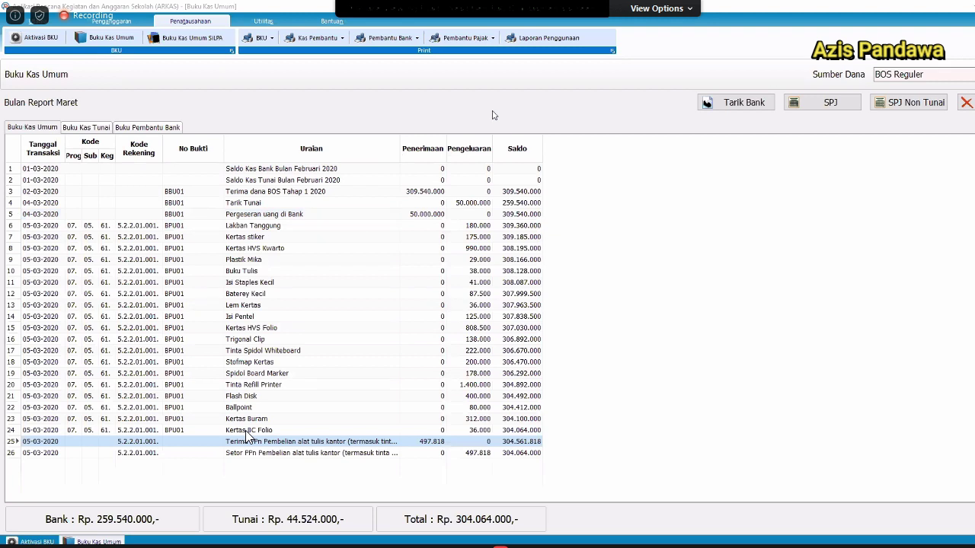
pyautogui.click(260, 431)
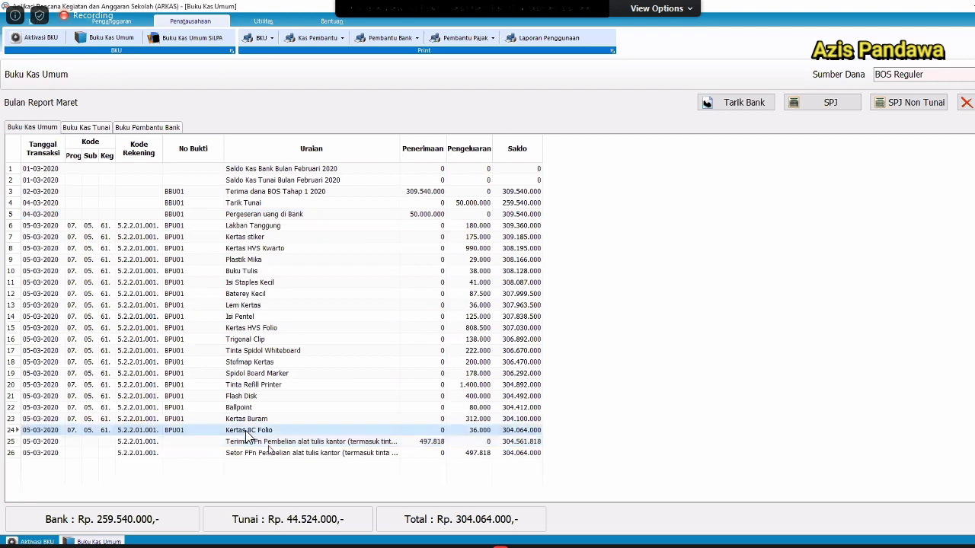
pyautogui.scroll(-1, 266, 446)
pyautogui.scroll(1, 337, 383)
pyautogui.scroll(1, 338, 386)
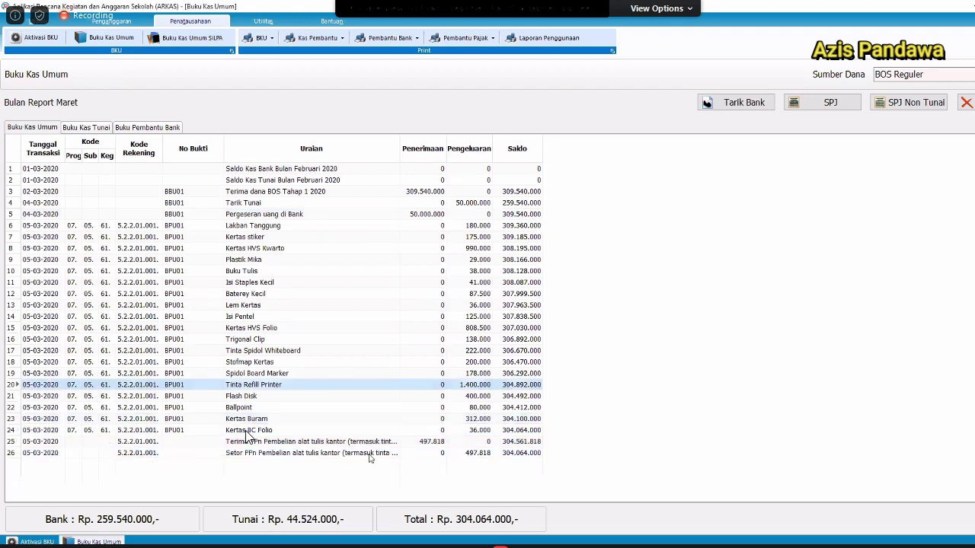
pyautogui.click(368, 454)
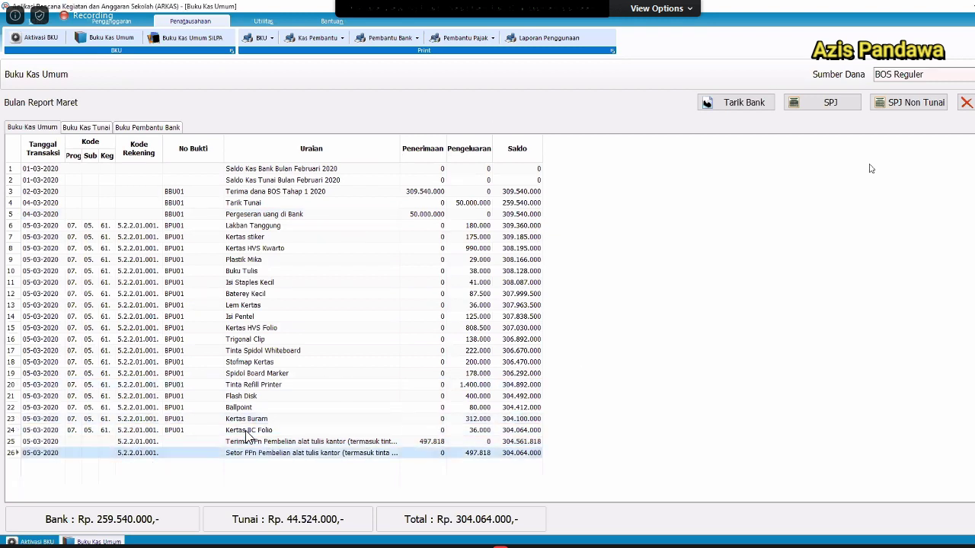
pyautogui.click(908, 110)
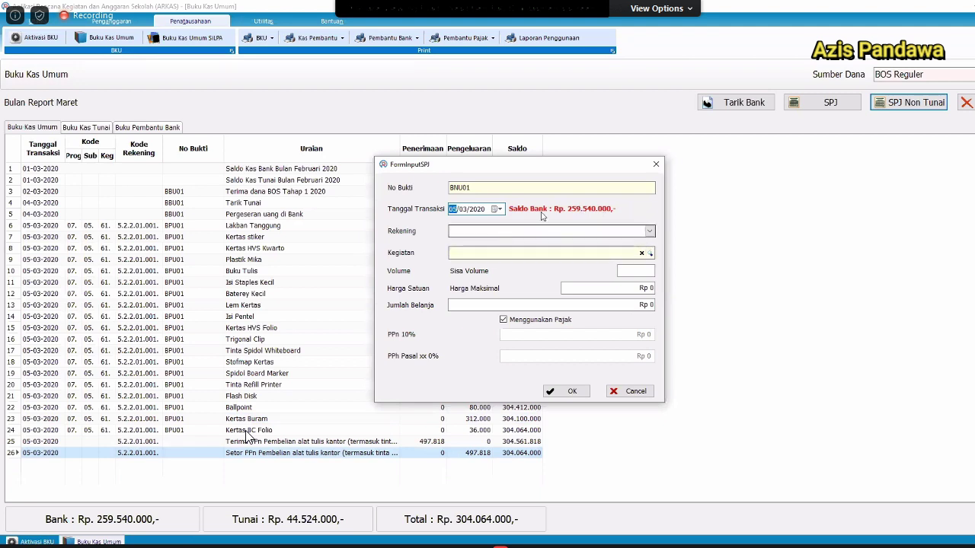
# Record a Honorarium Tenaga Kontrak payment dated 6 March 2020 for the first teacher.
pyautogui.click(651, 232)
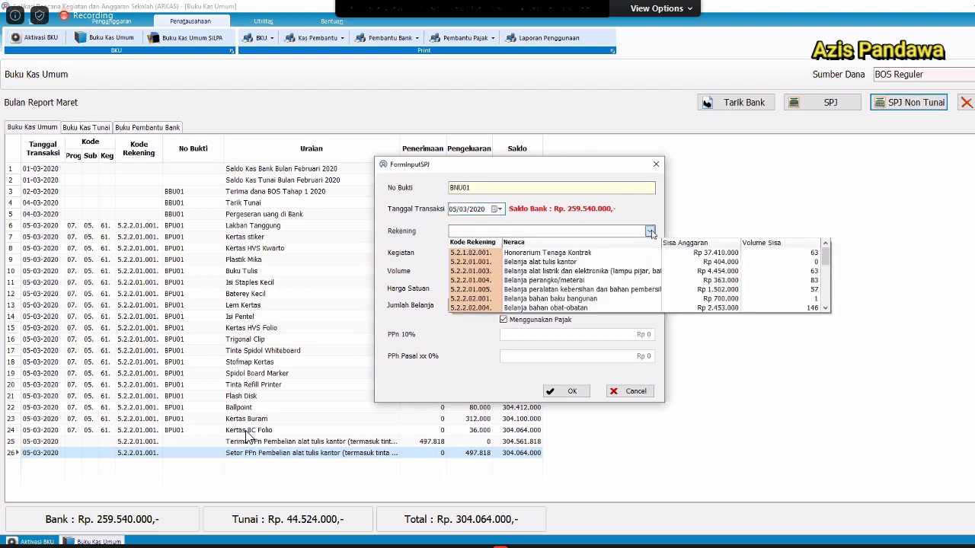
pyautogui.click(491, 213)
pyautogui.click(493, 210)
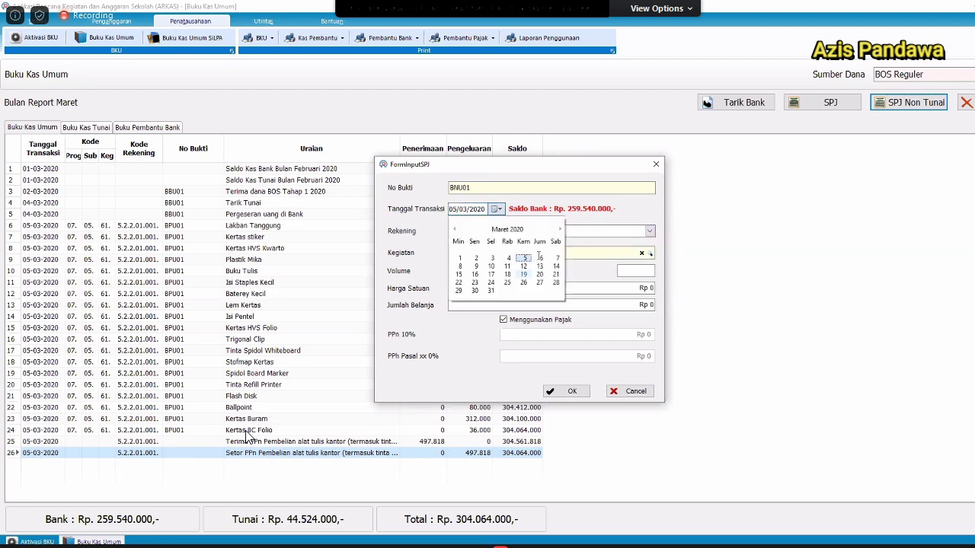
pyautogui.click(651, 232)
pyautogui.click(651, 231)
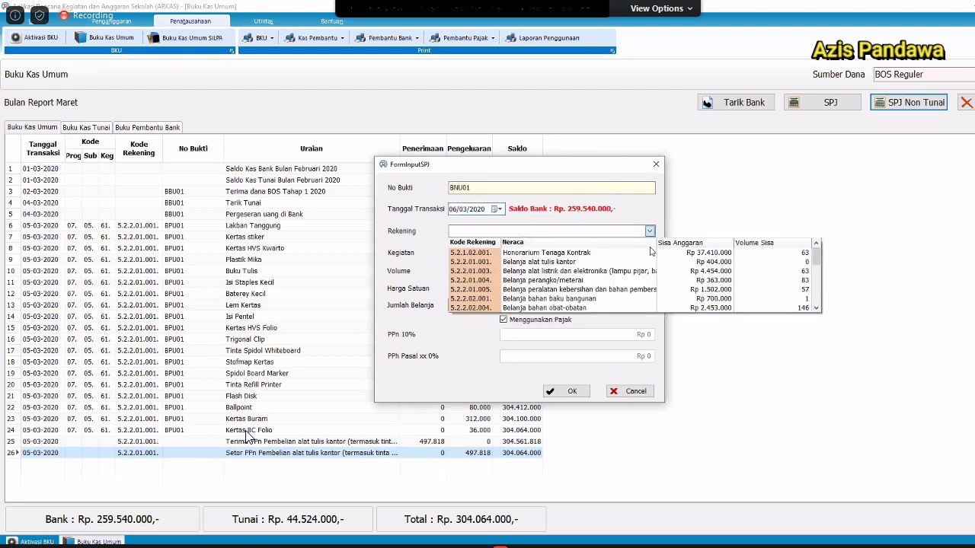
pyautogui.click(650, 256)
pyautogui.click(651, 255)
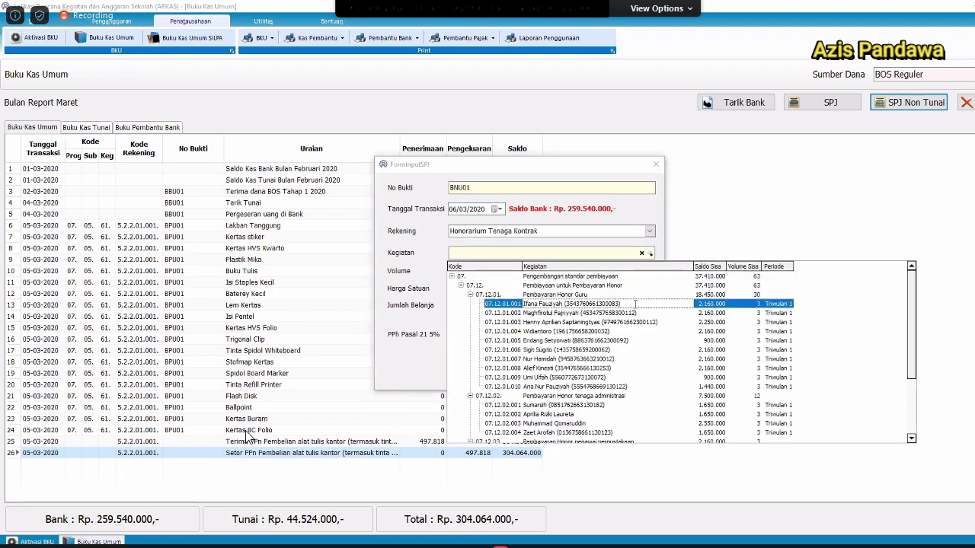
pyautogui.click(635, 304)
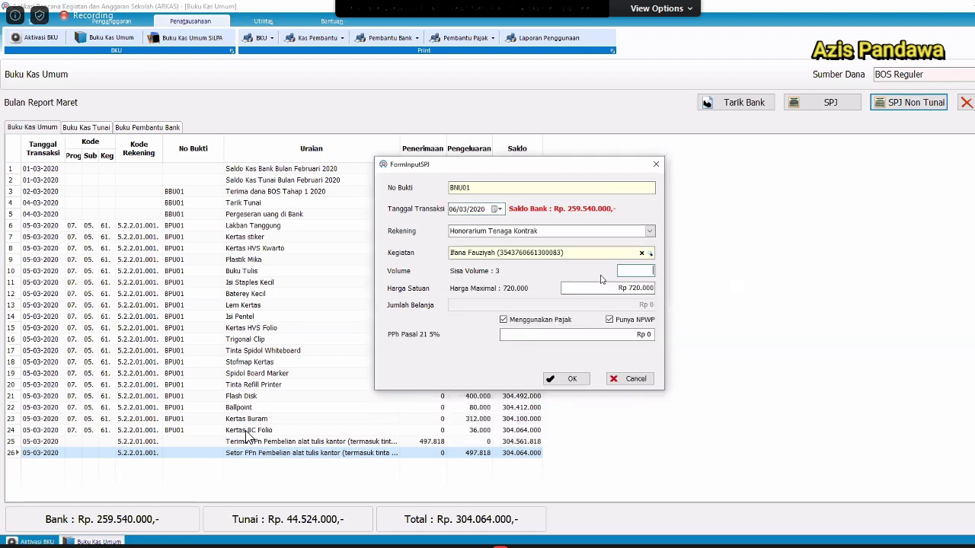
pyautogui.click(565, 379)
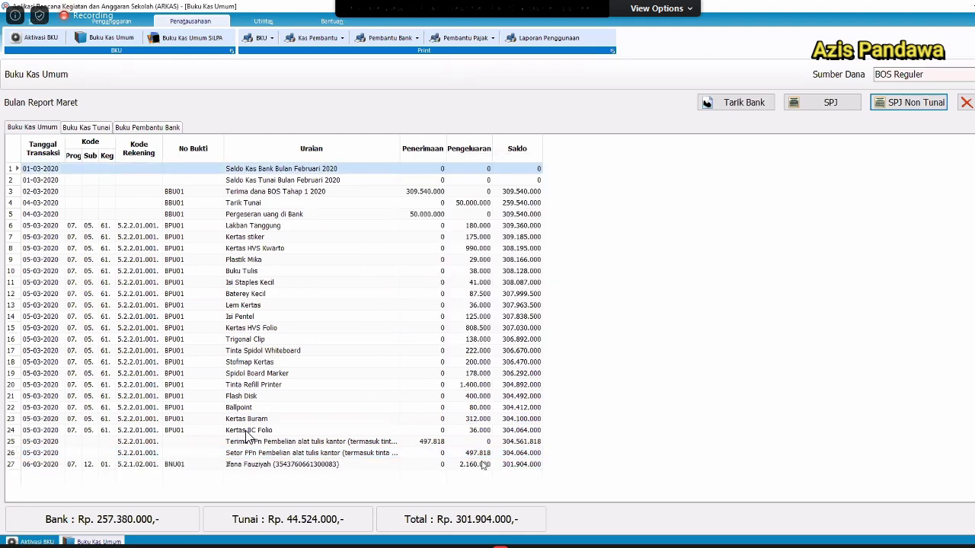
pyautogui.click(485, 466)
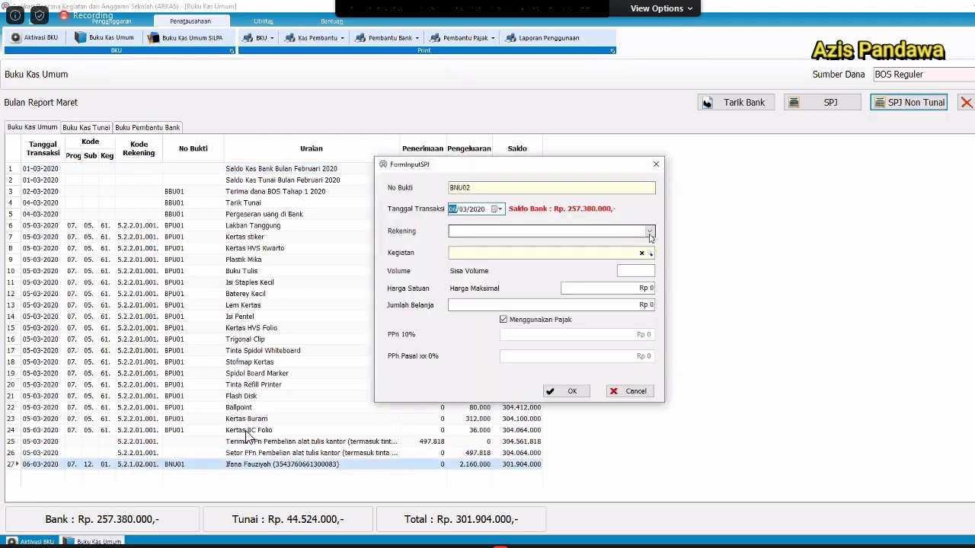
# Record a second Honorarium Tenaga Kontrak payment for the second teacher.
pyautogui.click(649, 230)
pyautogui.click(646, 252)
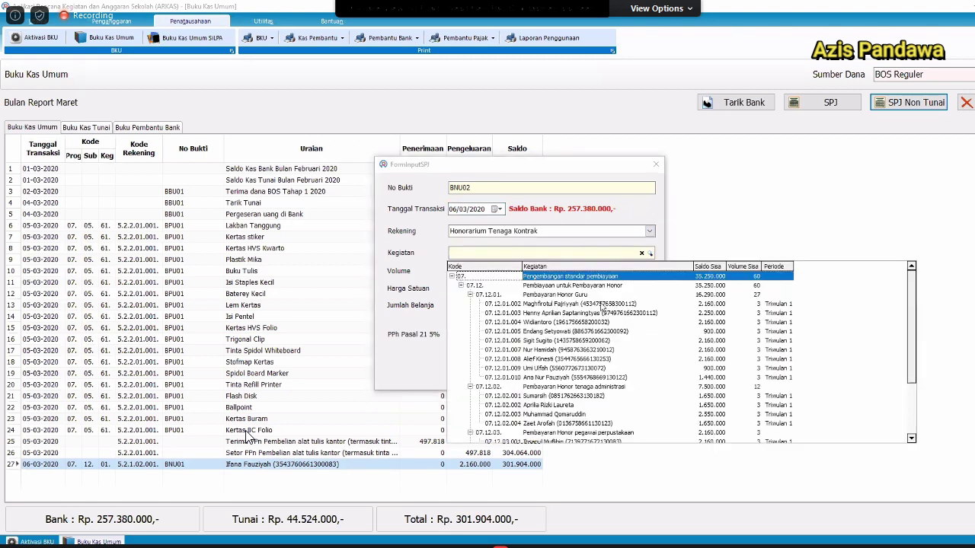
pyautogui.click(600, 304)
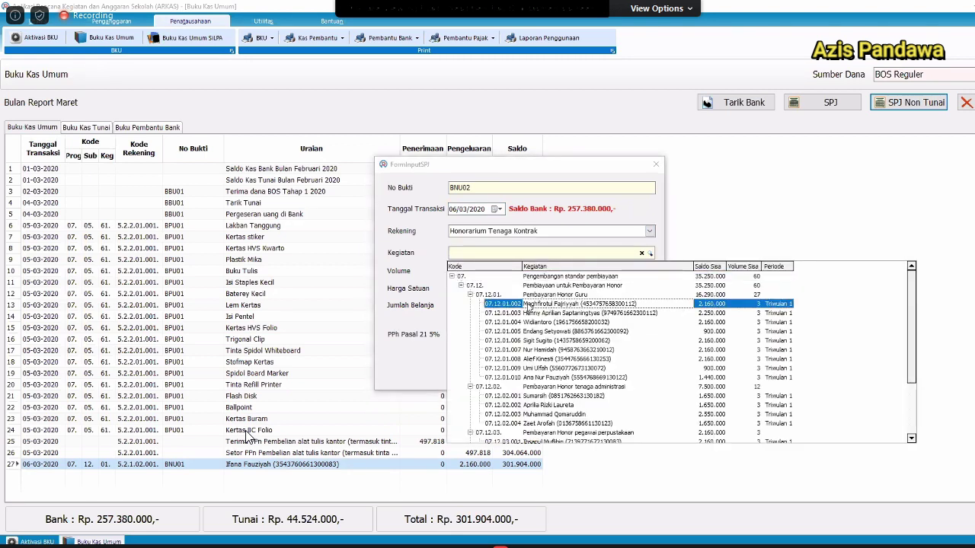
pyautogui.click(526, 304)
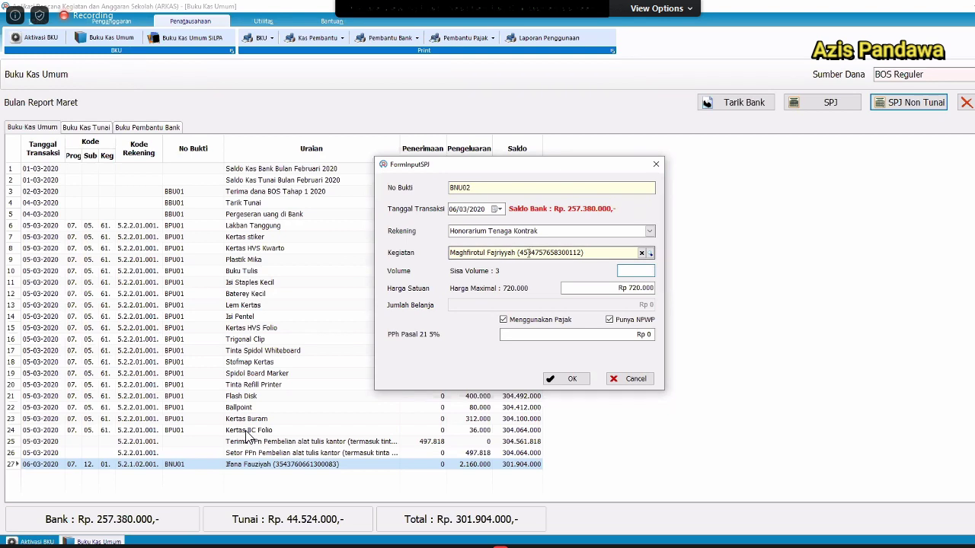
pyautogui.write('3')
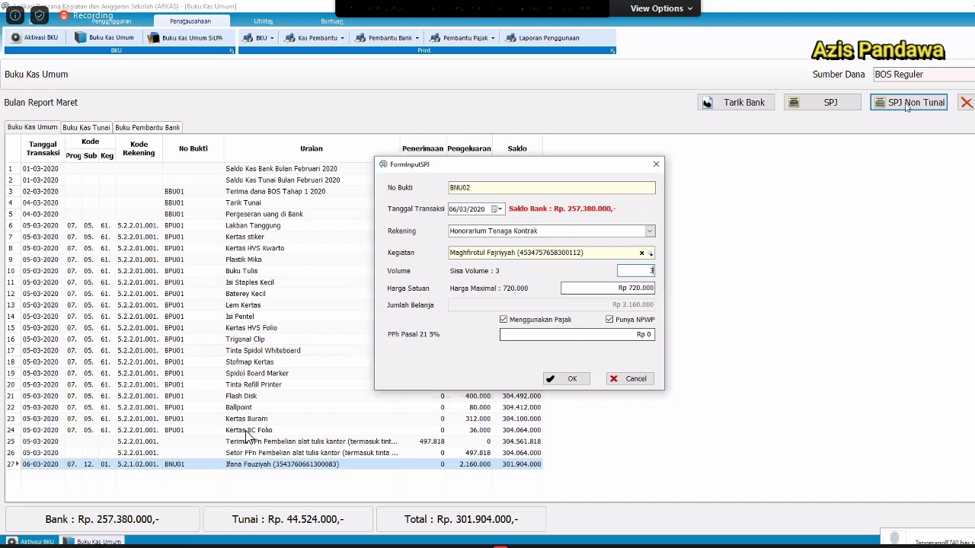
pyautogui.press('Return')
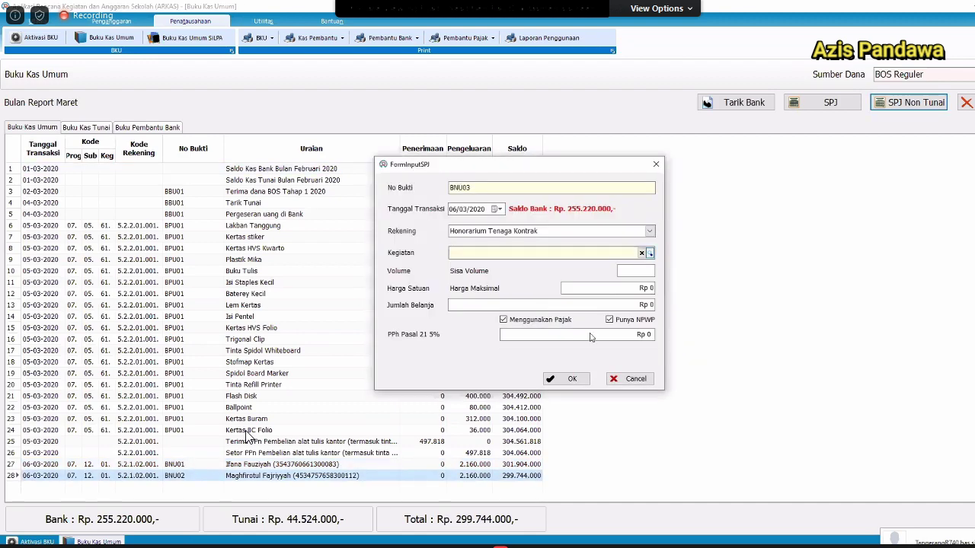
# Record a third honorarium payment for the next teacher's activity.
pyautogui.click(650, 254)
pyautogui.click(525, 304)
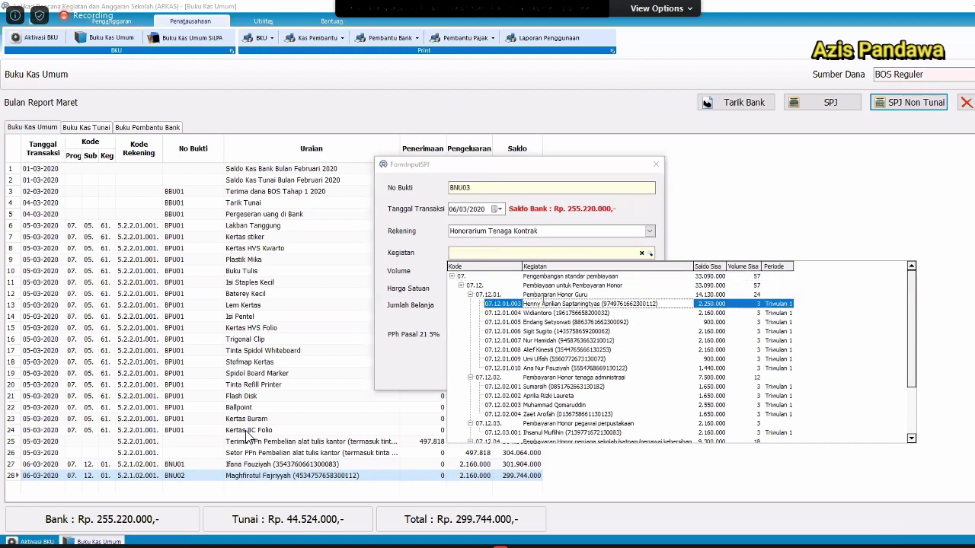
pyautogui.press('Return')
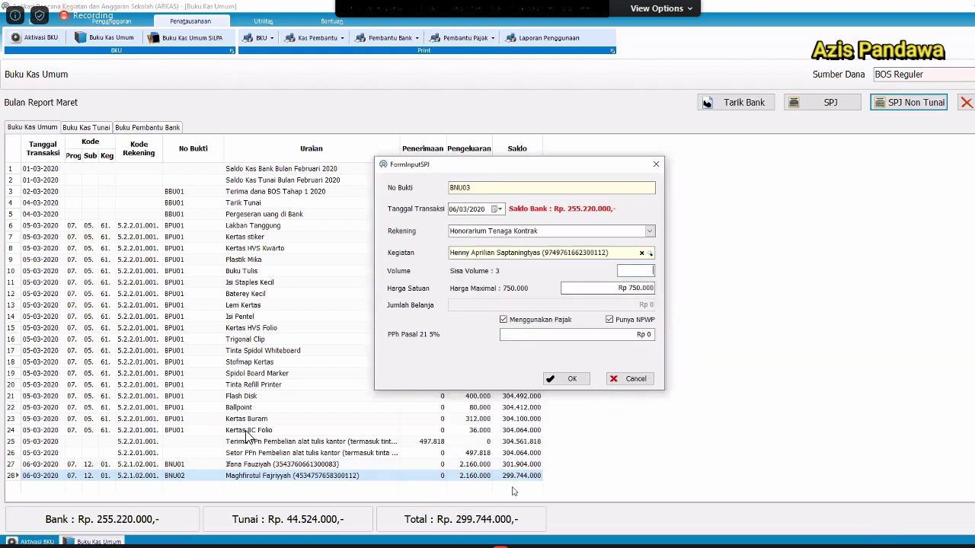
pyautogui.click(568, 378)
# Add another non-cash honorarium payment and start the next with Honorarium Tenaga Kontrak.
pyautogui.click(911, 103)
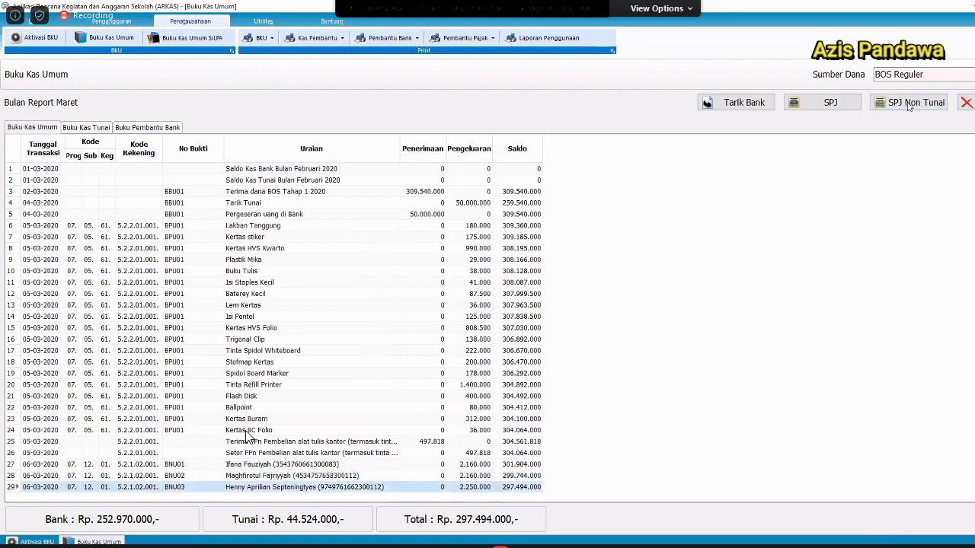
pyautogui.click(652, 231)
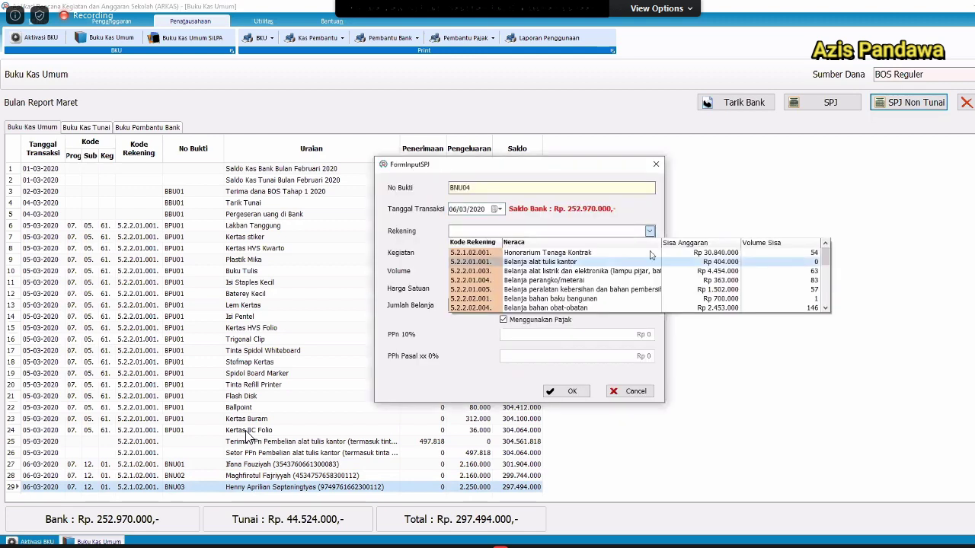
pyautogui.click(651, 251)
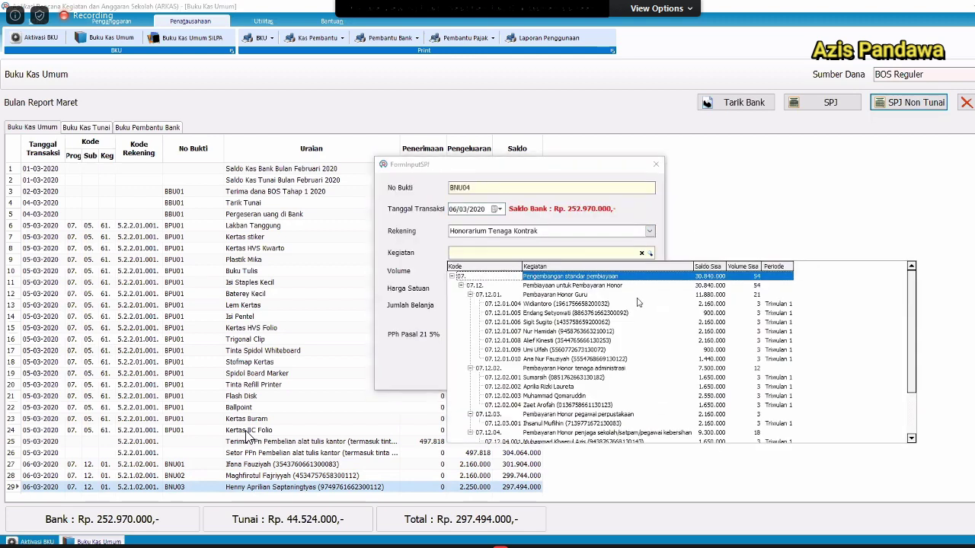
pyautogui.click(633, 310)
pyautogui.click(573, 378)
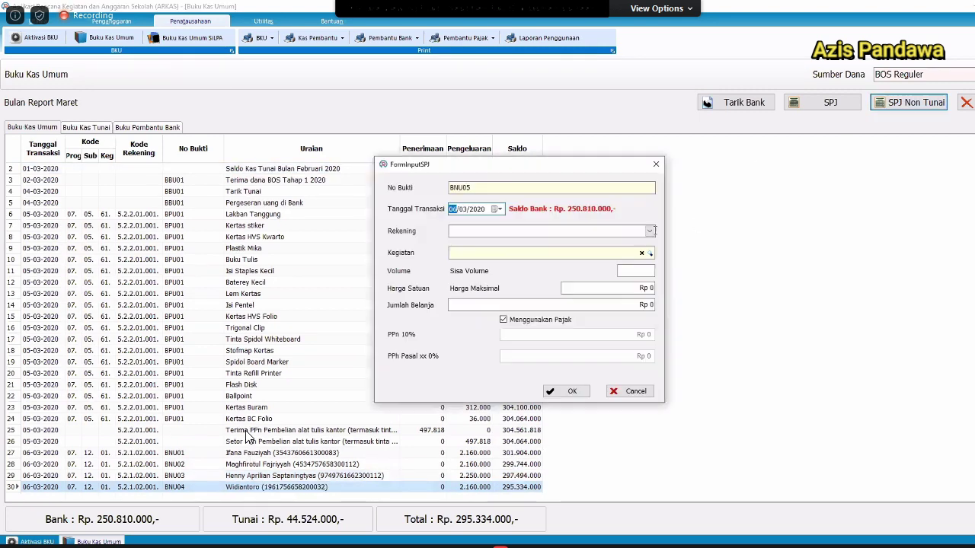
pyautogui.click(650, 231)
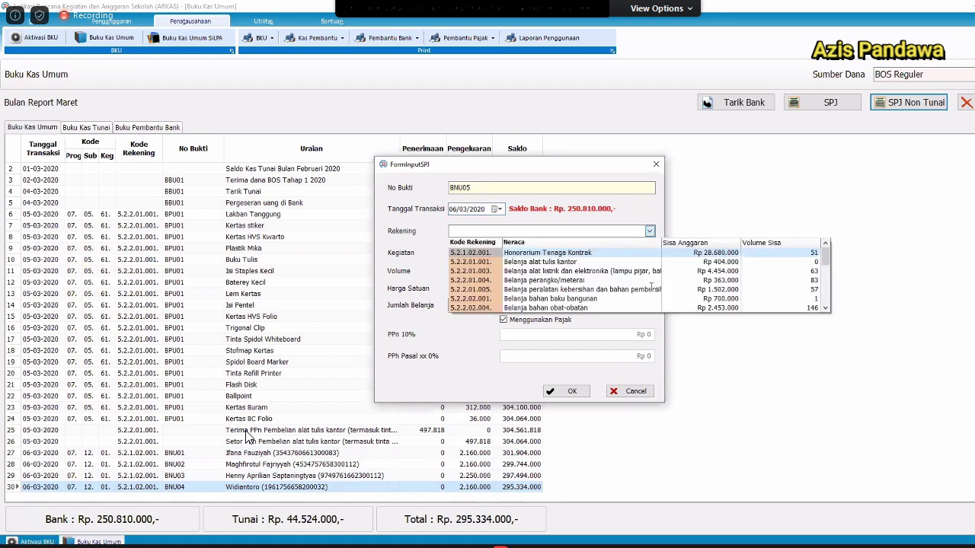
pyautogui.press('Return')
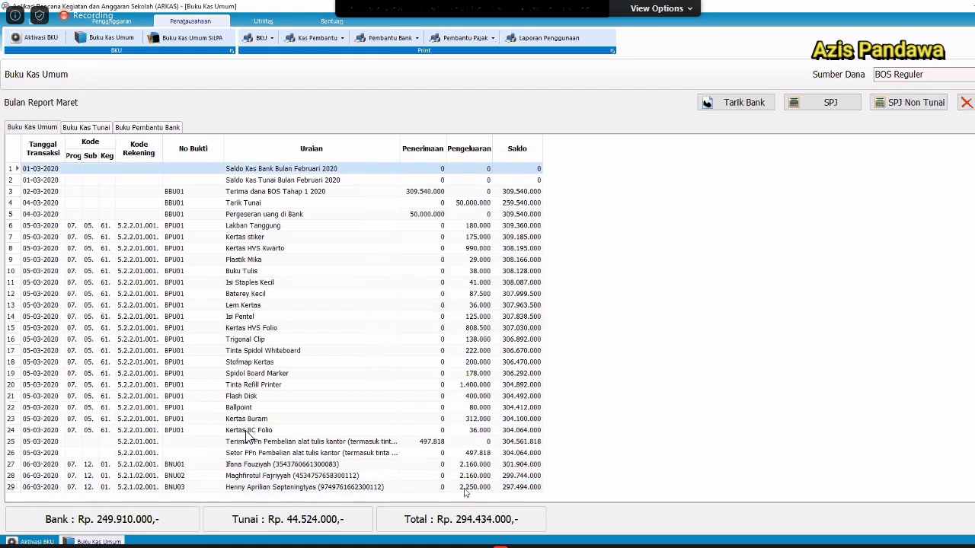
pyautogui.scroll(-1, 451, 452)
pyautogui.click(452, 445)
pyautogui.press('Up')
pyautogui.press('Up')
pyautogui.press('Up')
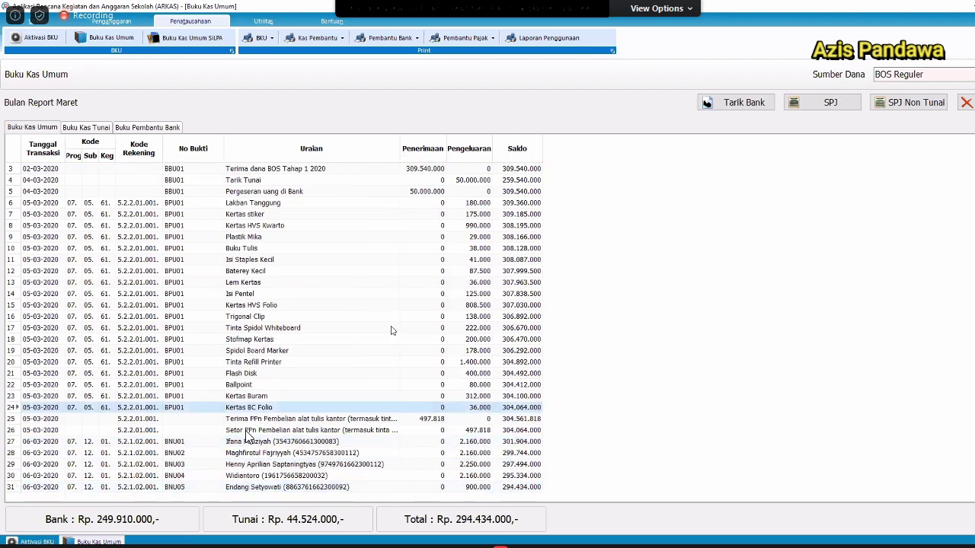
pyautogui.press('Up')
pyautogui.press('Up')
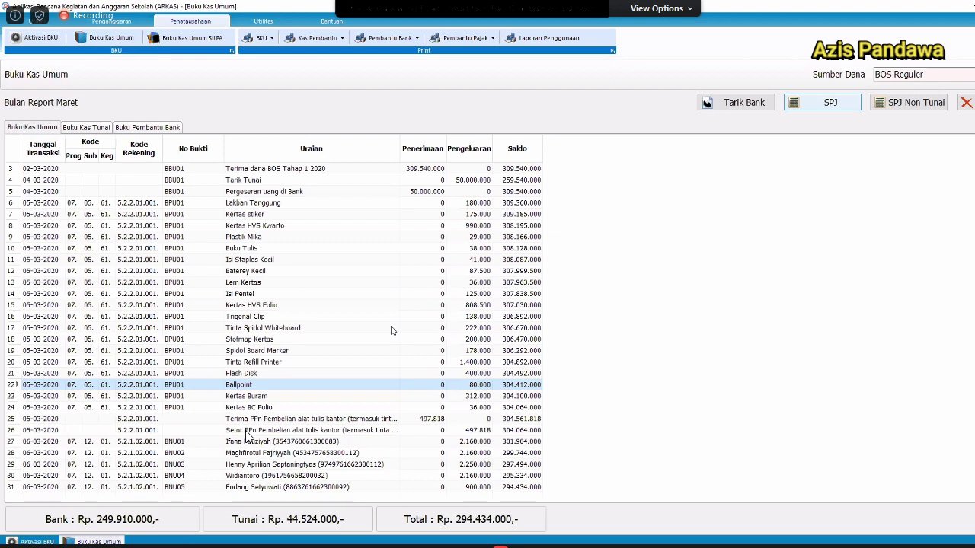
pyautogui.hotkey('ctrl', 'End')
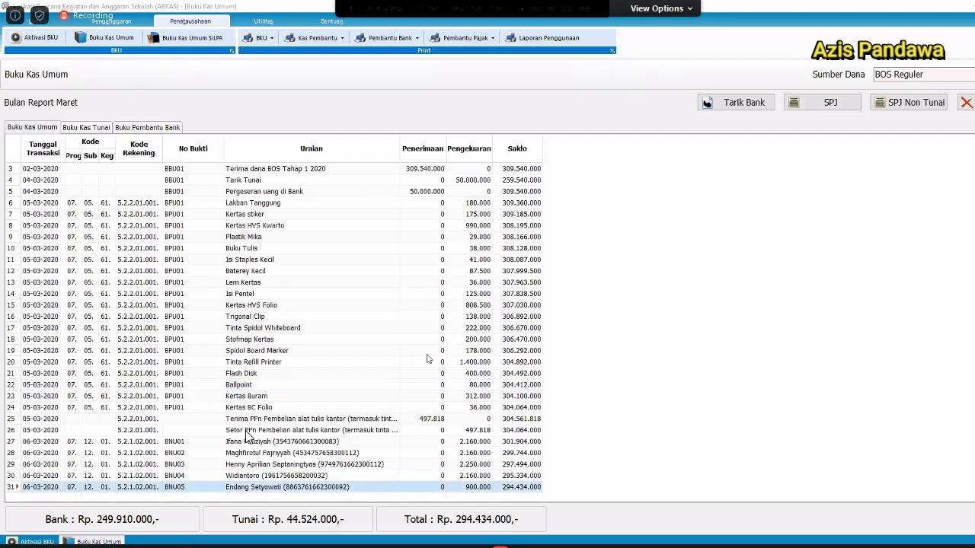
pyautogui.press('Up')
pyautogui.press('Up')
pyautogui.press('Up')
pyautogui.press('Up')
pyautogui.press('Up')
pyautogui.press('Up')
pyautogui.press('Up')
pyautogui.press('Up')
pyautogui.press('Up')
pyautogui.press('Up')
pyautogui.press('Up')
pyautogui.press('Up')
pyautogui.press('Up')
pyautogui.press('Up')
pyautogui.press('Up')
pyautogui.press('Up')
pyautogui.press('Up')
pyautogui.press('Up')
pyautogui.press('Up')
pyautogui.press('Up')
pyautogui.press('Up')
pyautogui.press('Up')
pyautogui.press('Up')
pyautogui.press('Up')
pyautogui.press('Up')
pyautogui.press('Up')
pyautogui.press('Up')
pyautogui.press('Up')
pyautogui.press('Up')
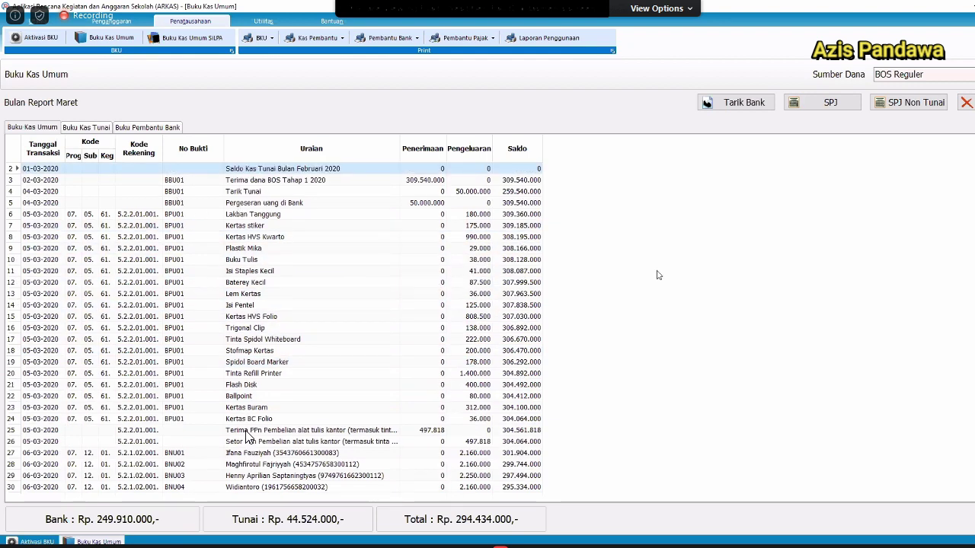
pyautogui.press('Up')
pyautogui.click(550, 238)
pyautogui.click(735, 102)
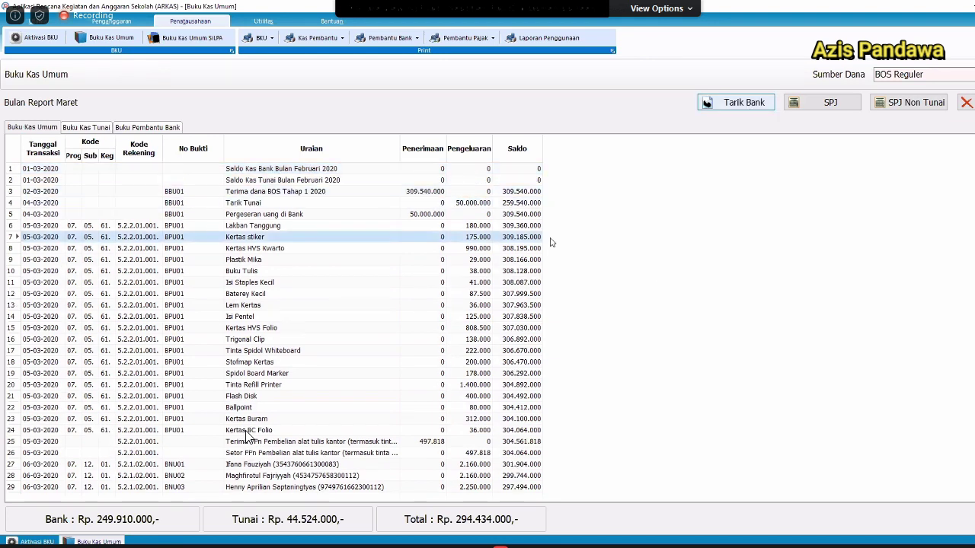
pyautogui.click(543, 235)
pyautogui.press('Return')
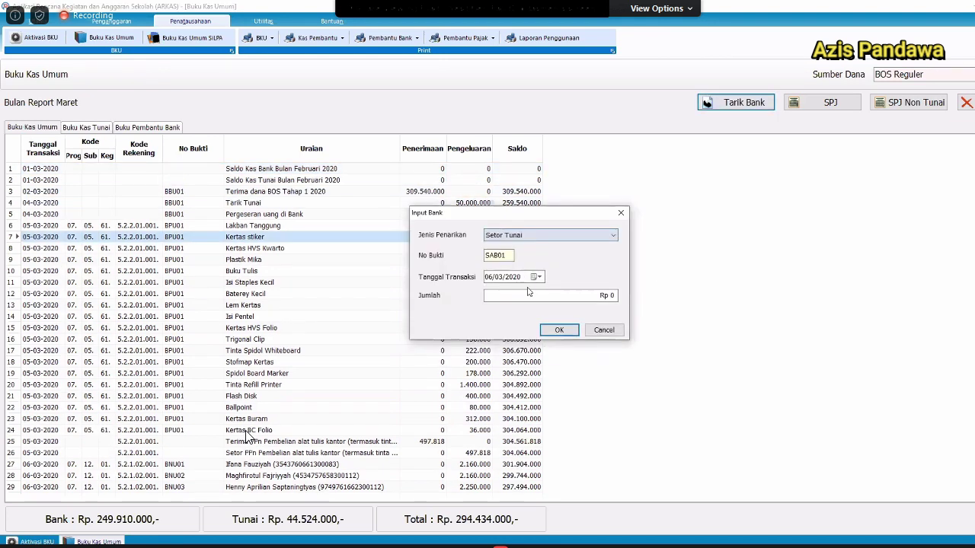
pyautogui.click(539, 277)
pyautogui.click(577, 283)
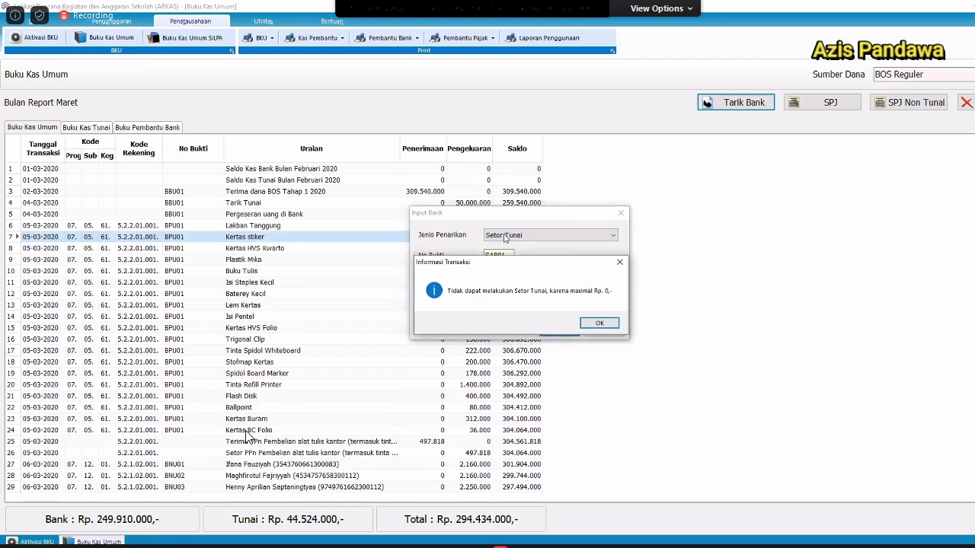
pyautogui.moveTo(503, 261); pyautogui.dragTo(481, 119)
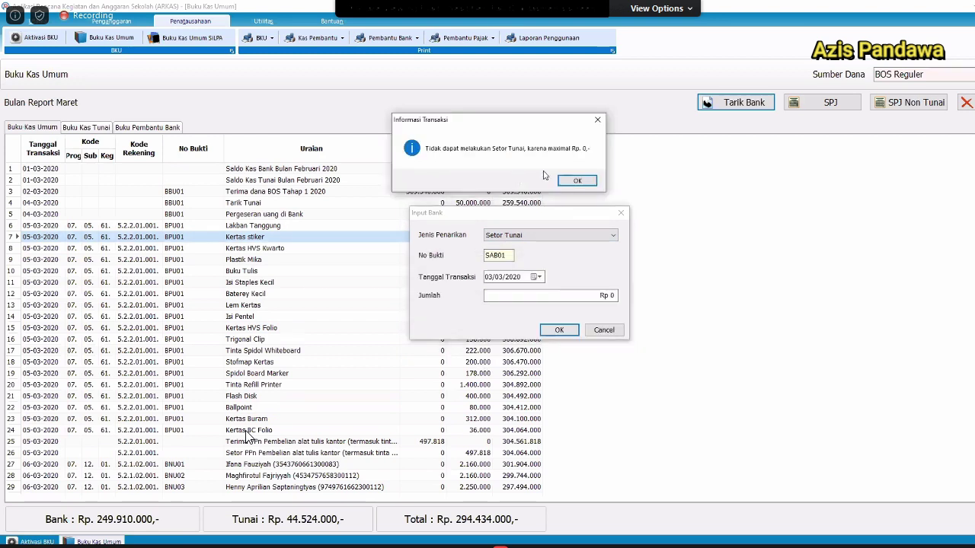
pyautogui.click(583, 184)
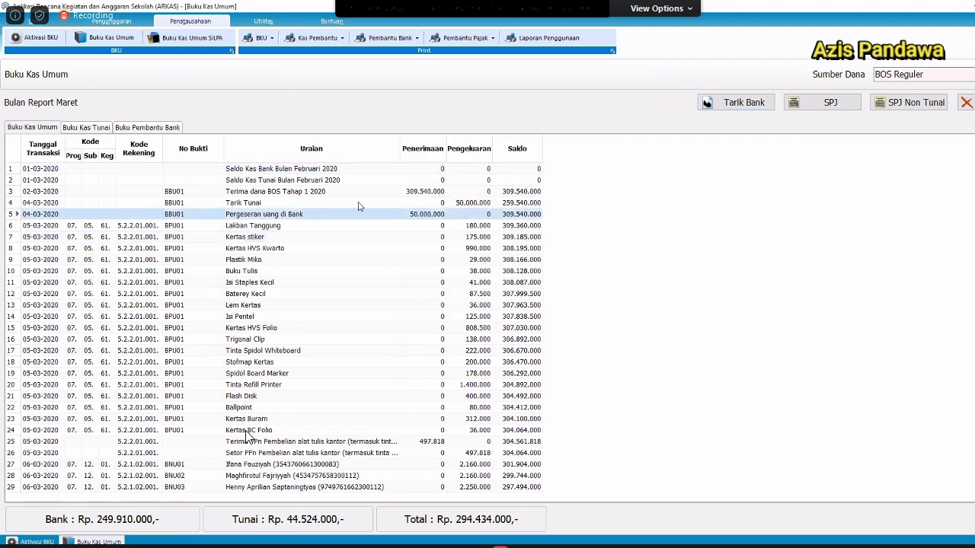
pyautogui.click(420, 199)
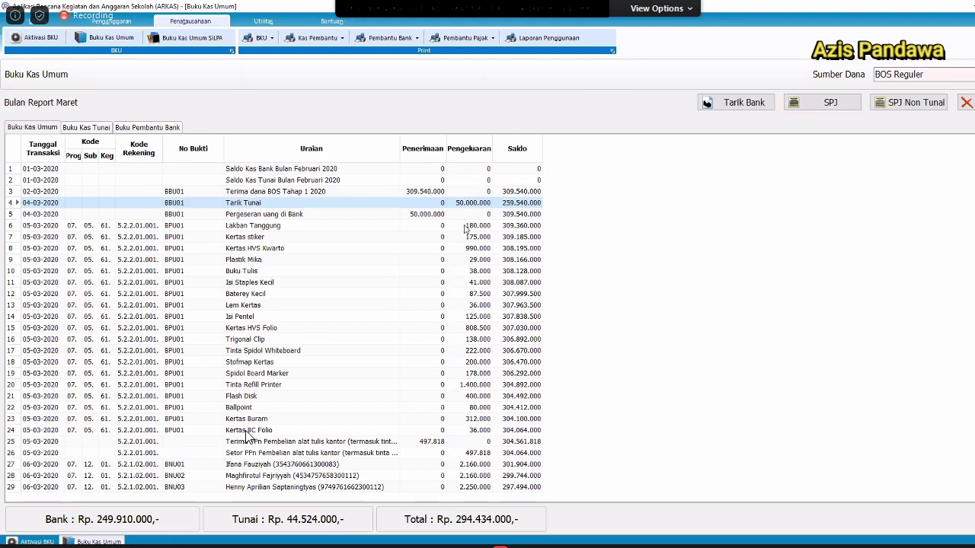
pyautogui.click(466, 228)
pyautogui.click(801, 107)
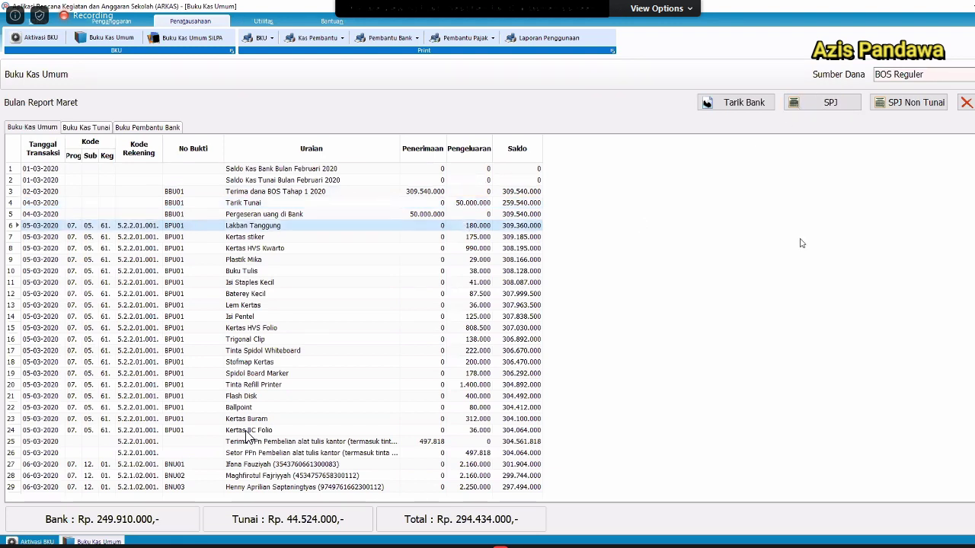
pyautogui.click(496, 209)
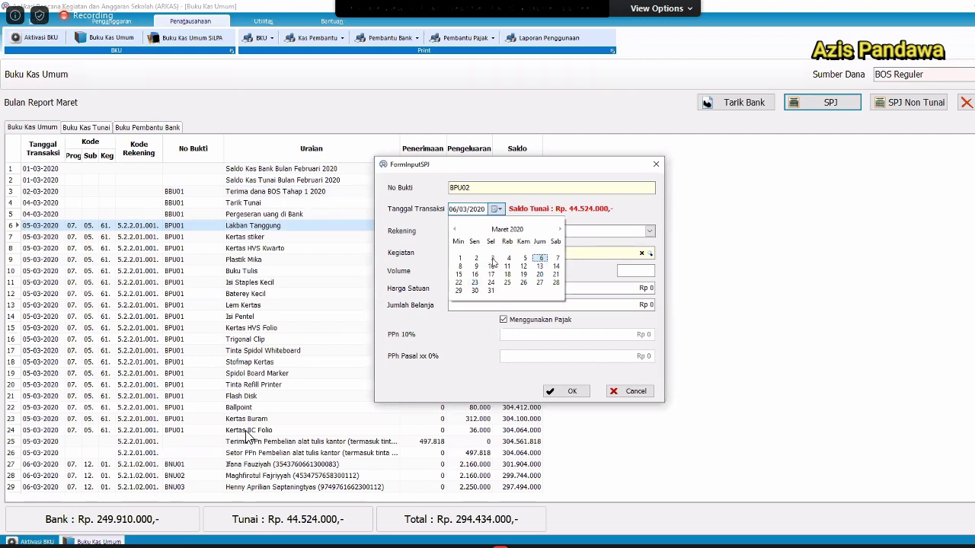
pyautogui.click(491, 258)
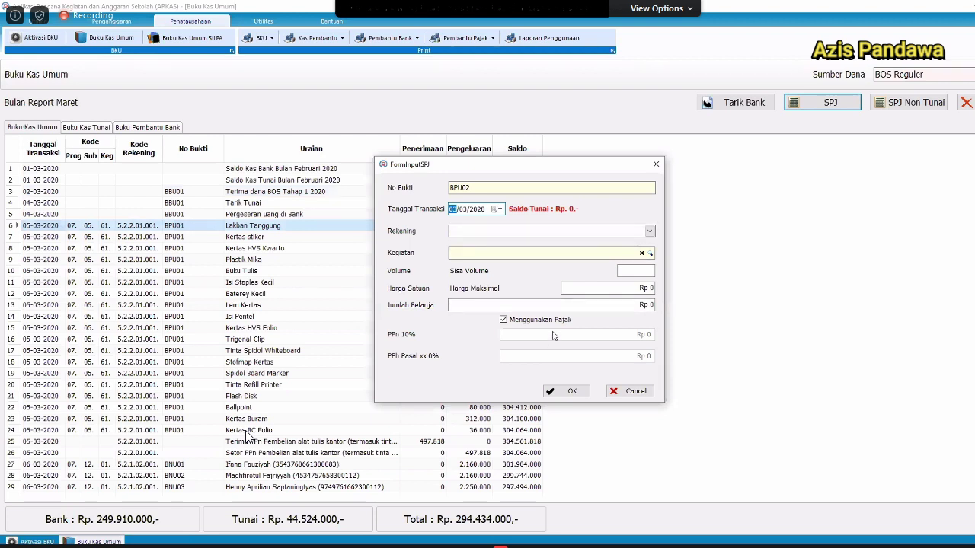
pyautogui.click(499, 209)
pyautogui.click(309, 370)
pyautogui.press('Escape')
pyautogui.click(310, 371)
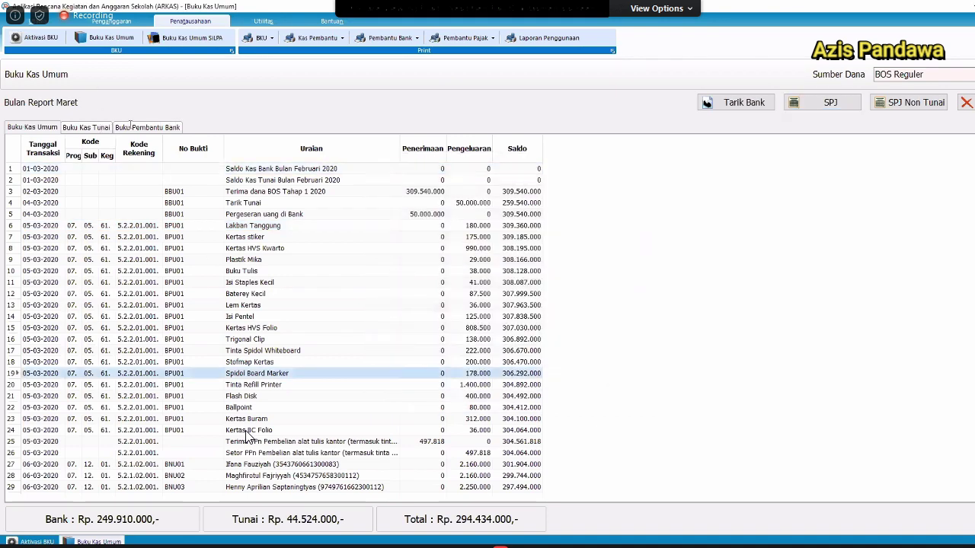
pyautogui.click(147, 127)
pyautogui.click(49, 127)
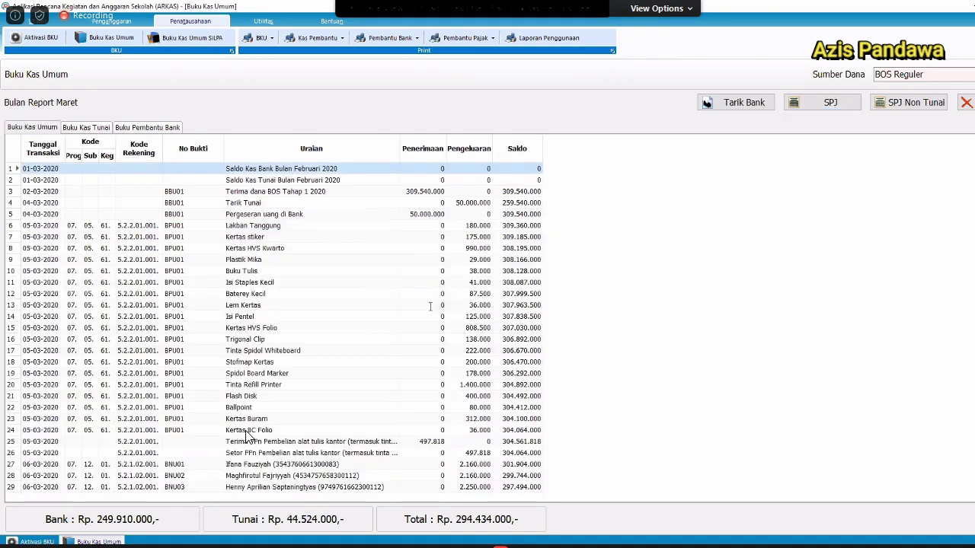
pyautogui.click(431, 326)
pyautogui.scroll(-5, 430, 308)
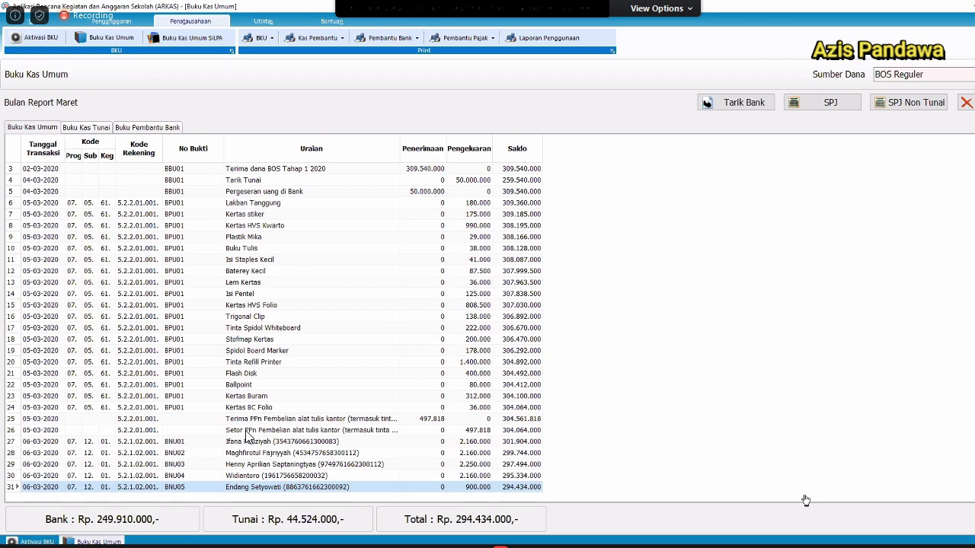
# Close the March BKU with zero bank interest and activate April's BKU.
pyautogui.click(966, 102)
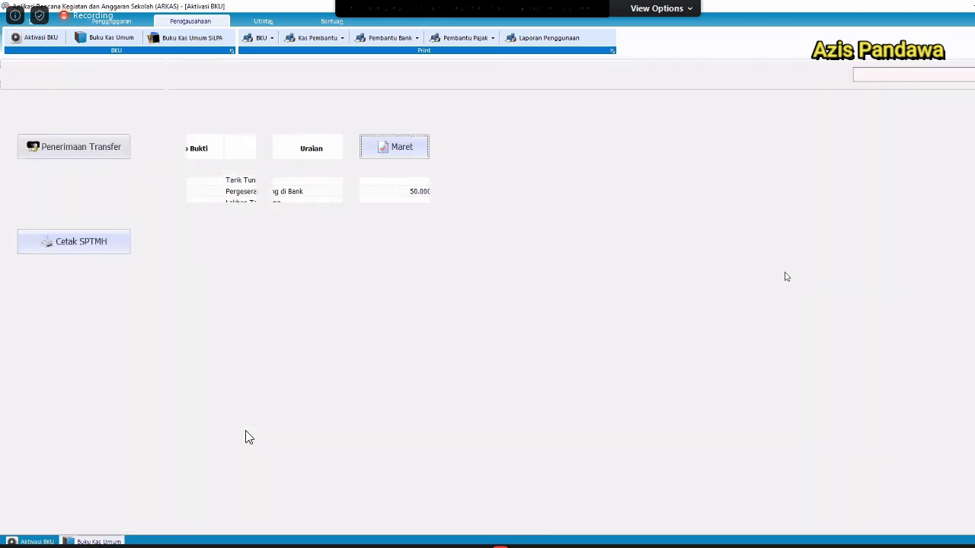
pyautogui.click(389, 149)
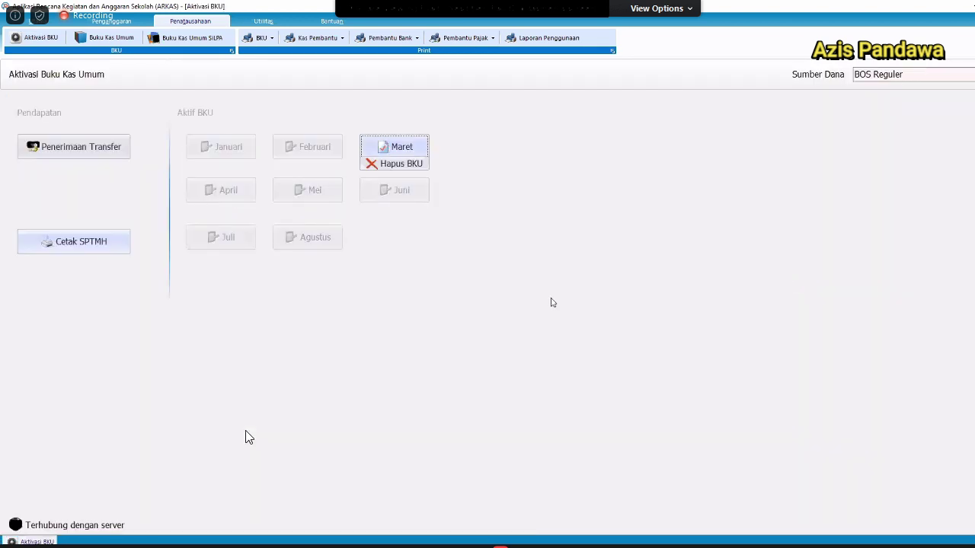
pyautogui.click(555, 323)
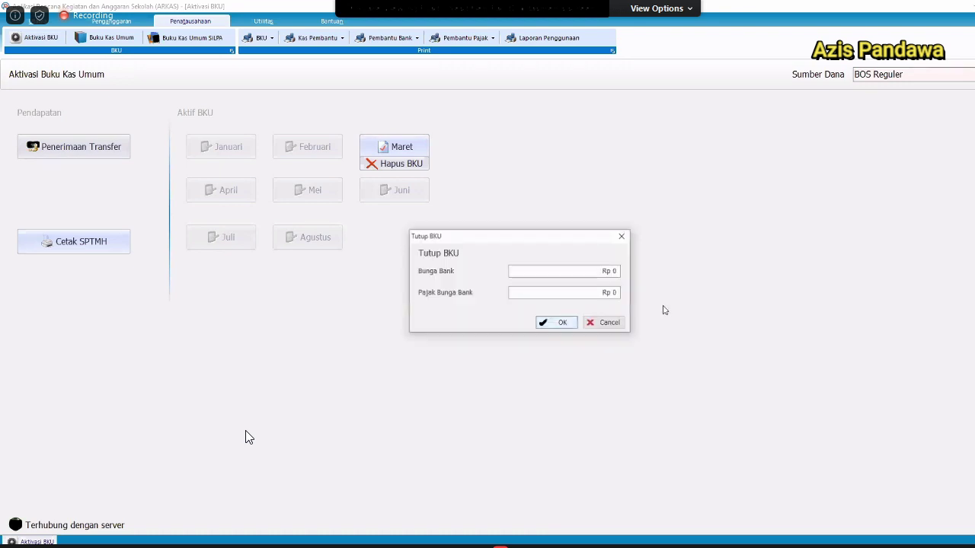
pyautogui.press('Return')
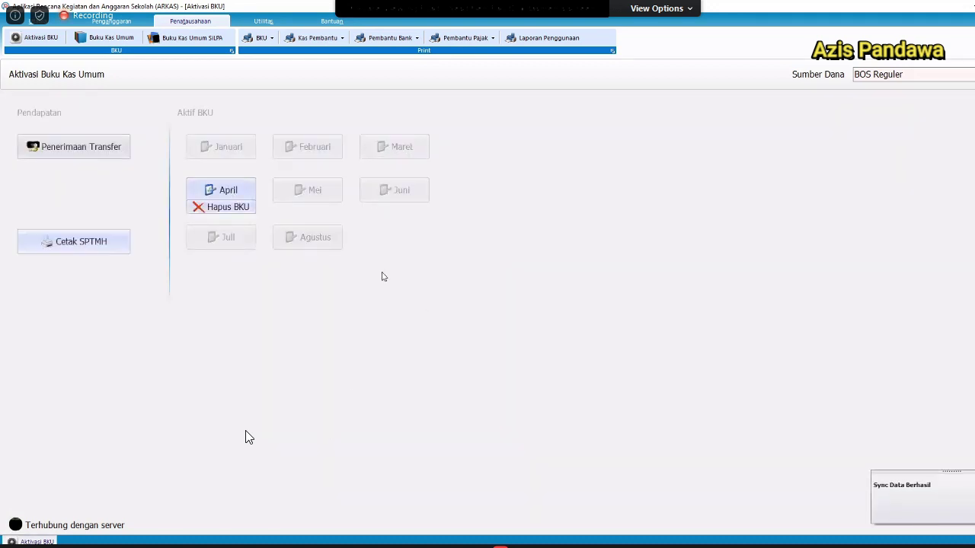
pyautogui.click(545, 288)
pyautogui.click(252, 547)
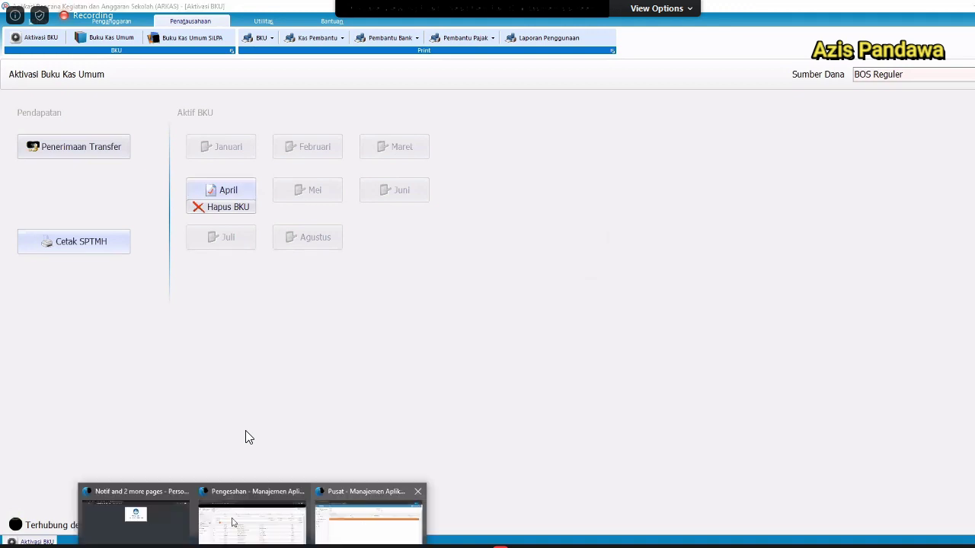
# Open and review SMP NEGERI 2 DEMAK's BKU printout from Print Realisasi Sekolah, then close it.
pyautogui.click(232, 523)
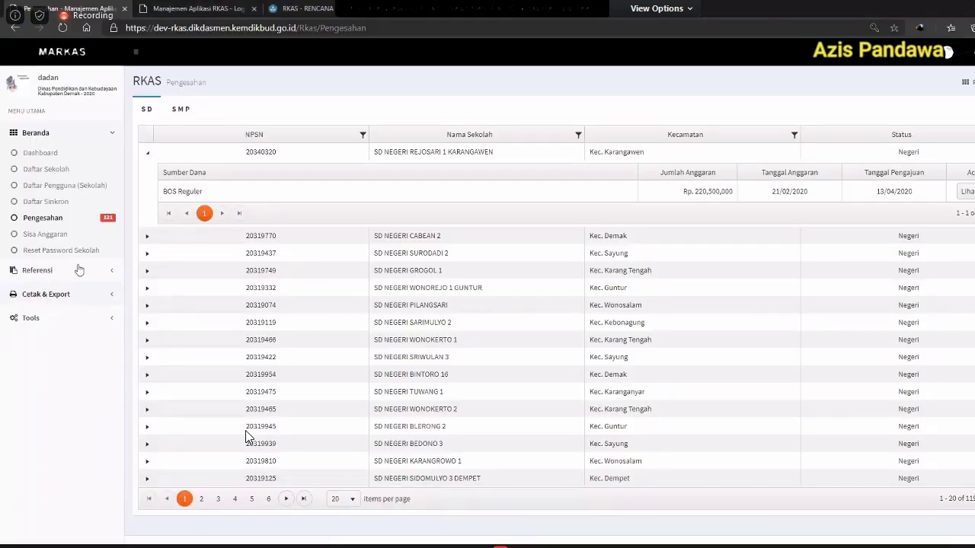
pyautogui.click(75, 294)
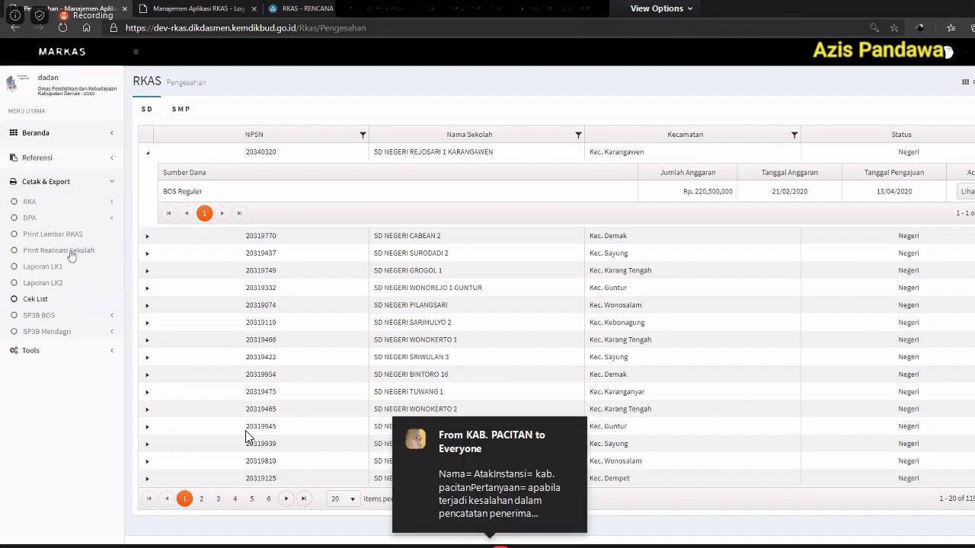
pyautogui.click(71, 252)
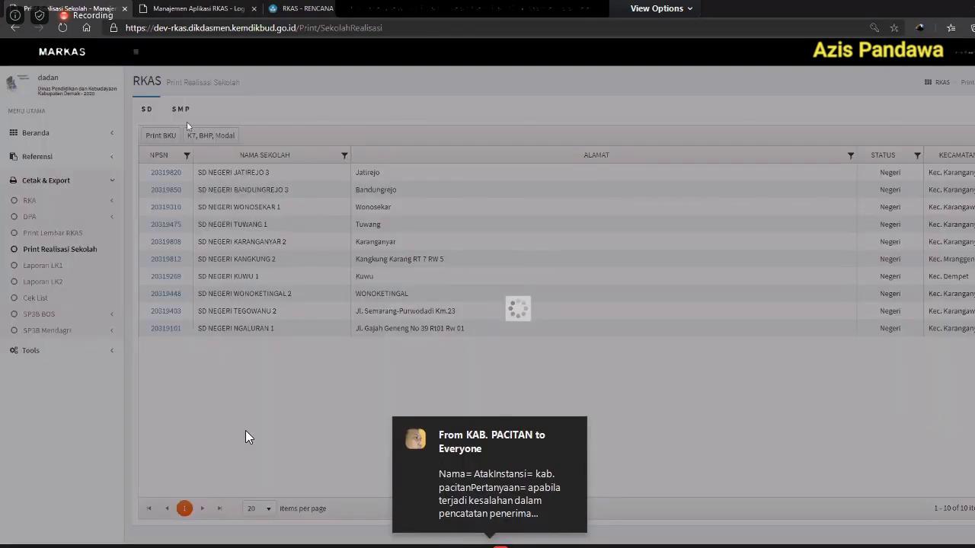
pyautogui.click(186, 124)
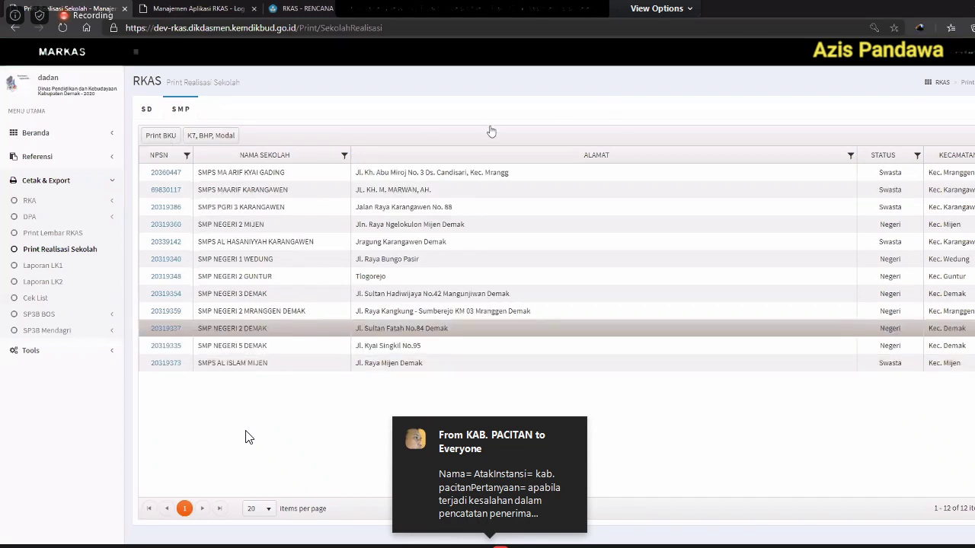
pyautogui.doubleClick(437, 328)
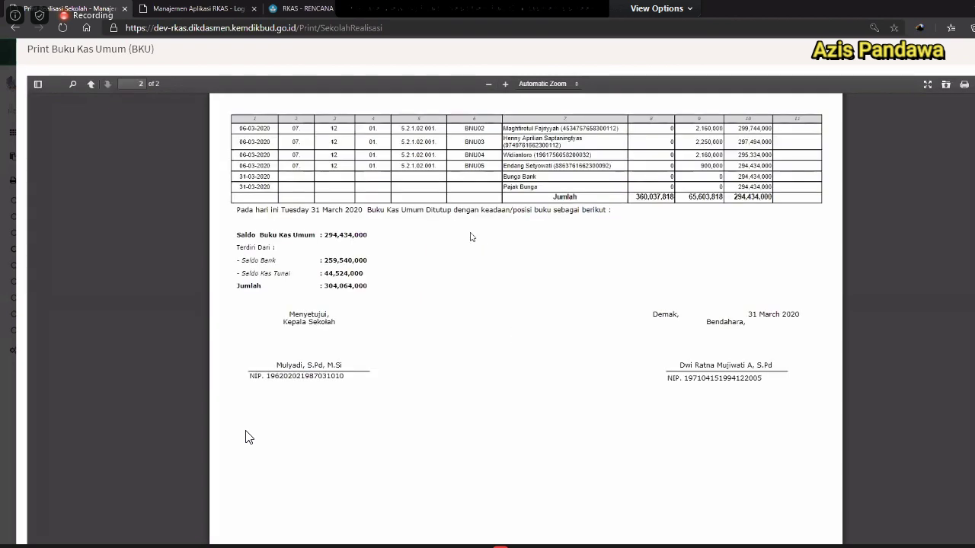
pyautogui.scroll(5, 468, 240)
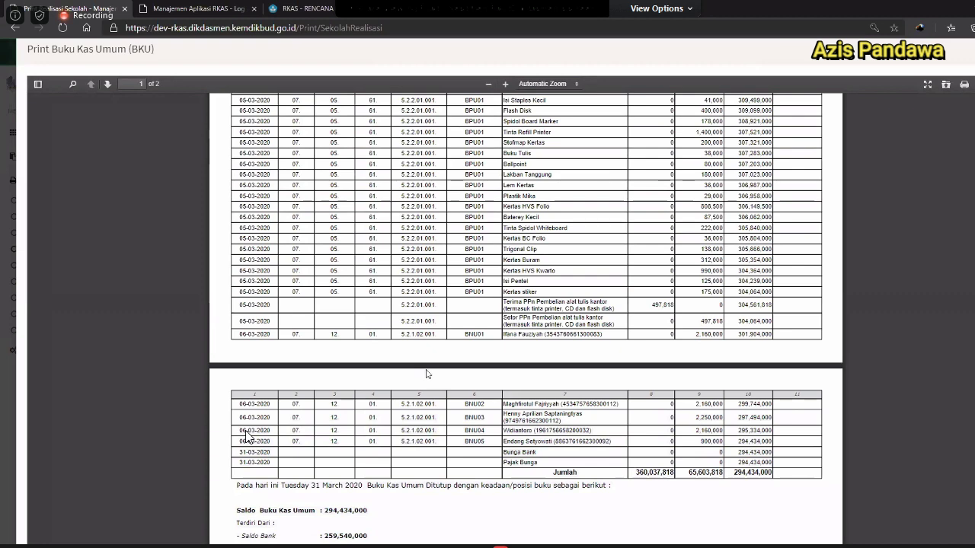
pyautogui.press('Escape')
pyautogui.press('Escape')
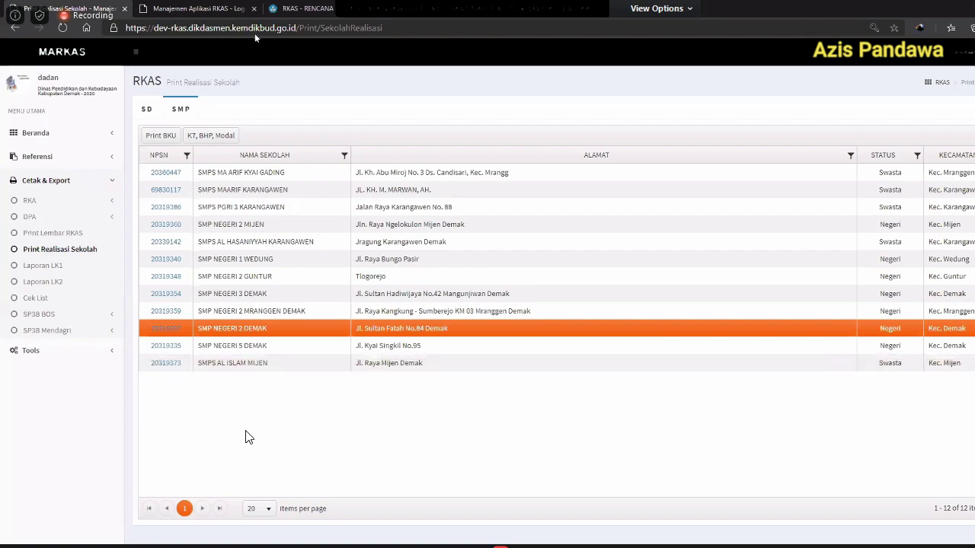
# Print the Kas Pembantu/BKU for April in ARKAS.
pyautogui.hotkey('alt', 'Tab')
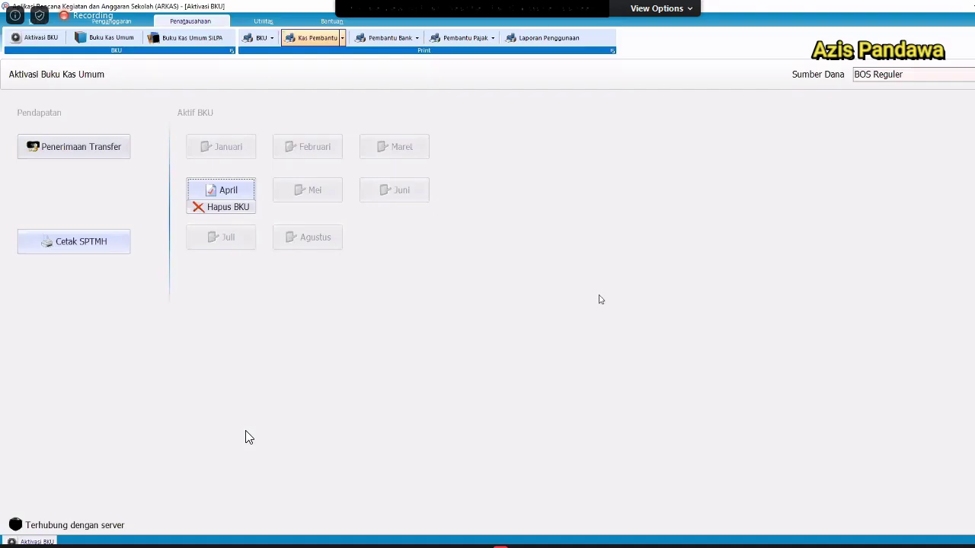
pyautogui.click(597, 282)
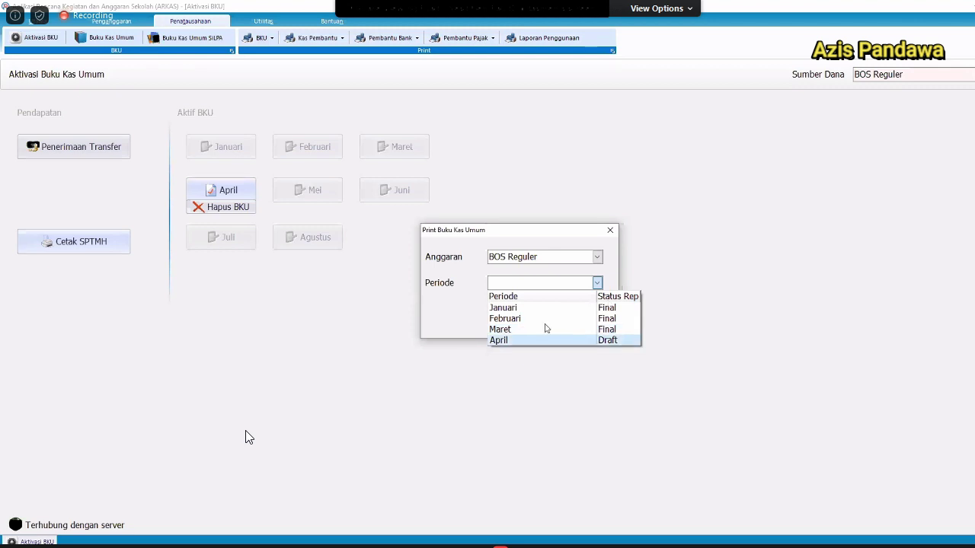
pyautogui.click(545, 339)
pyautogui.click(542, 328)
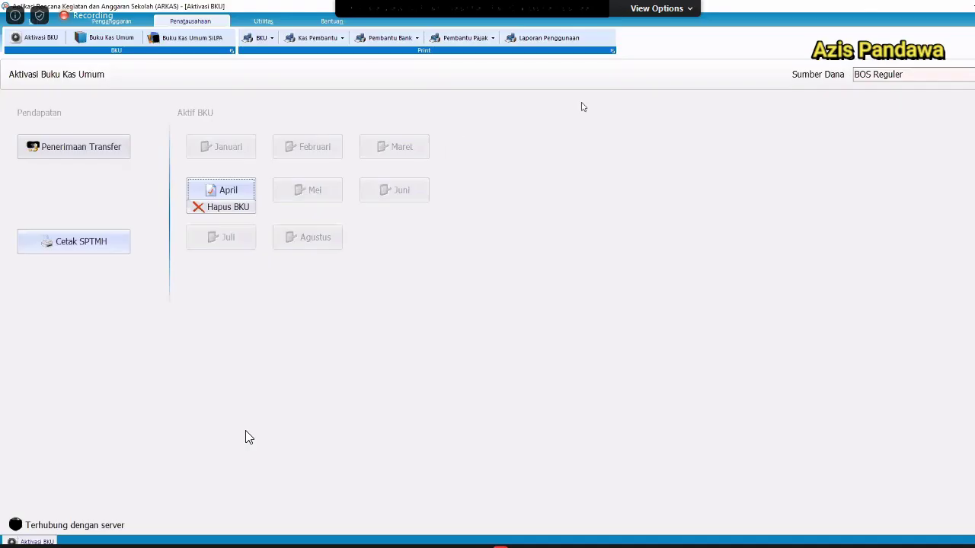
# Set the Laporan Penggunaan print options to BOS Reguler, Semester 1.
pyautogui.click(546, 53)
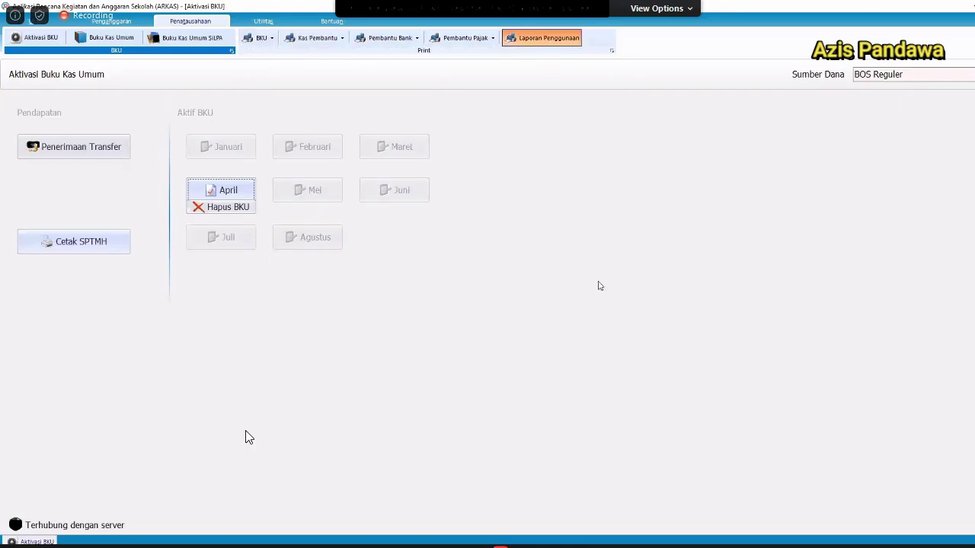
pyautogui.click(597, 283)
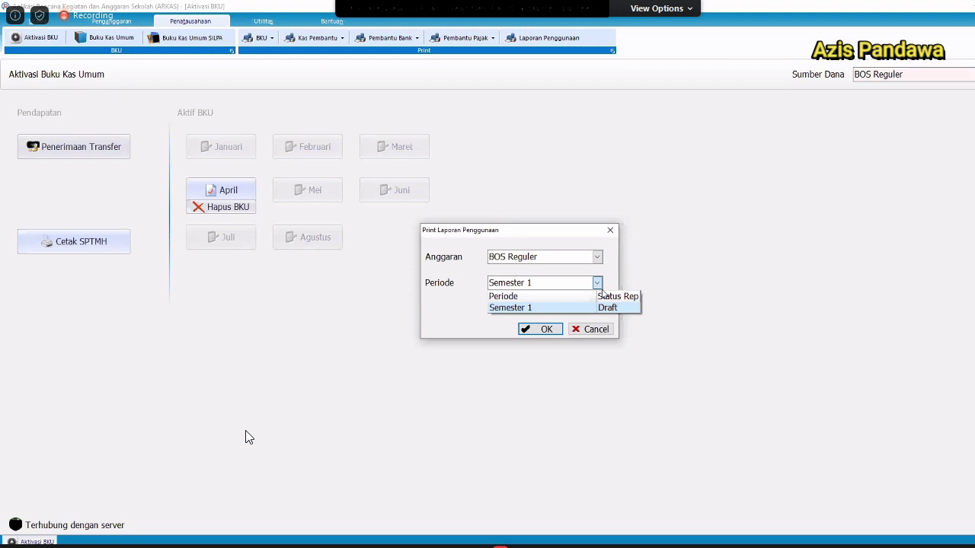
pyautogui.click(602, 293)
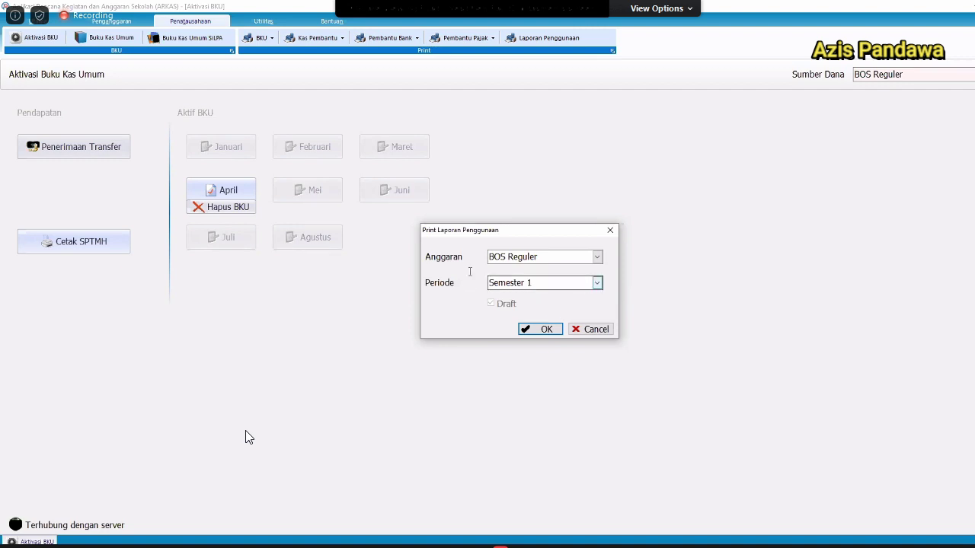
pyautogui.click(596, 282)
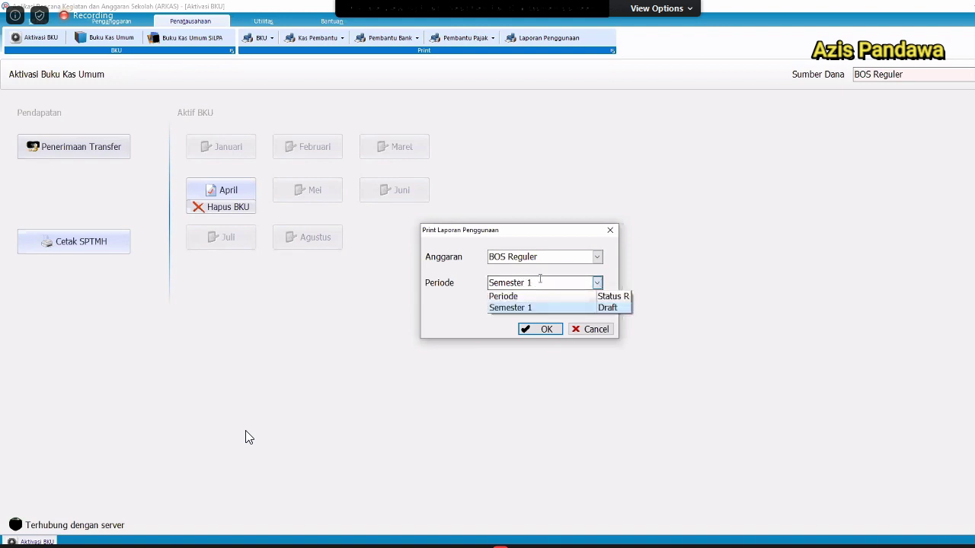
pyautogui.click(565, 259)
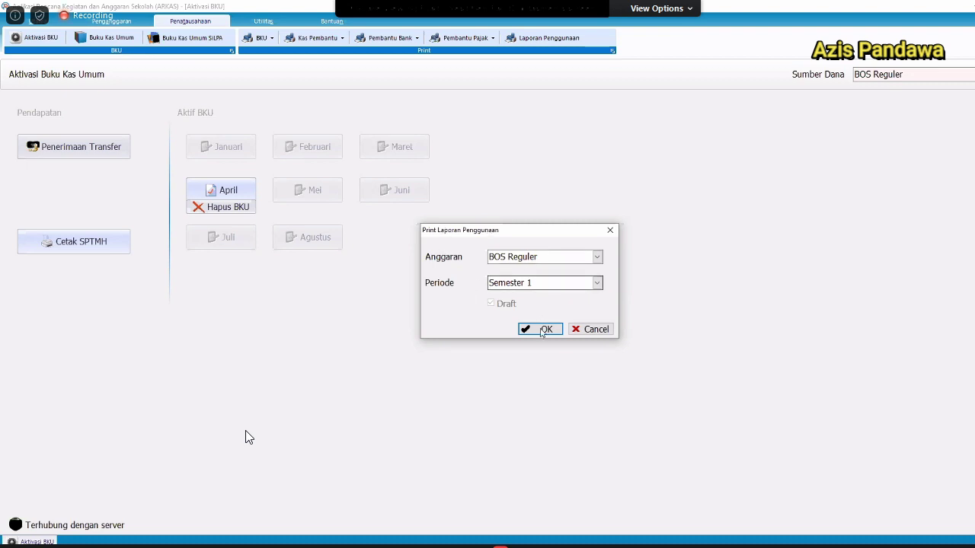
# Generate the draft Semester 1 2020 BOS usage recap, review it, and close the preview.
pyautogui.click(541, 330)
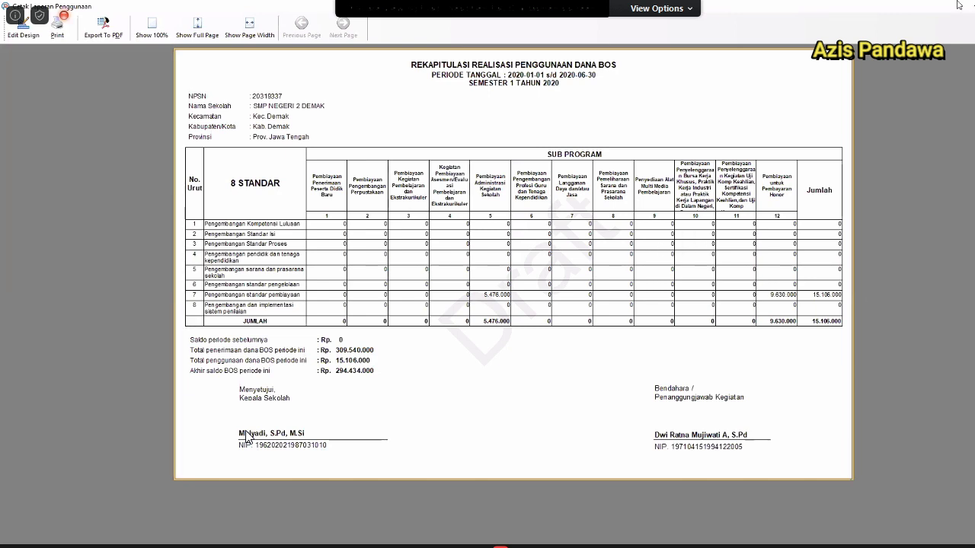
pyautogui.press('Escape')
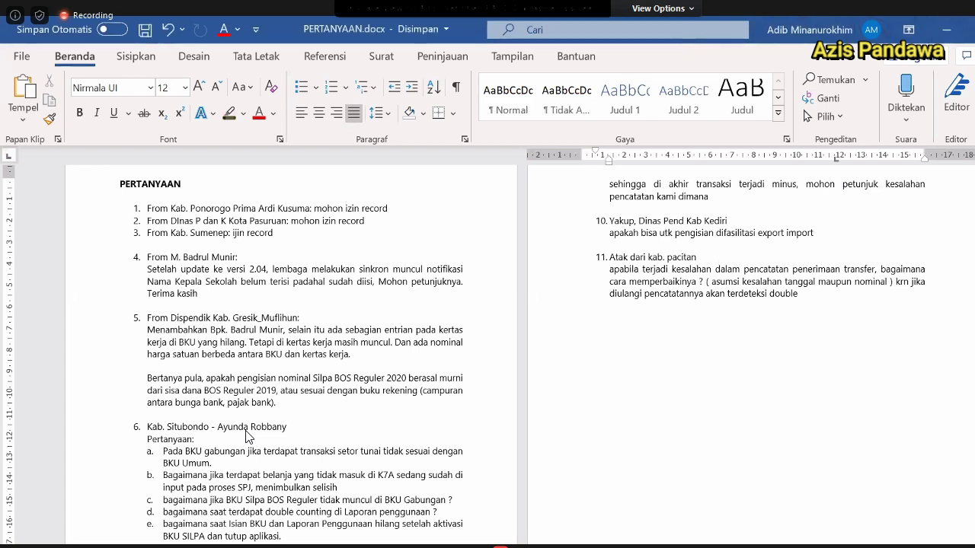
# Collapse the ribbon with Ctrl+F1 and place the cursor before 'Setelah' in question 4.
pyautogui.hotkey('ctrl', 'F1')
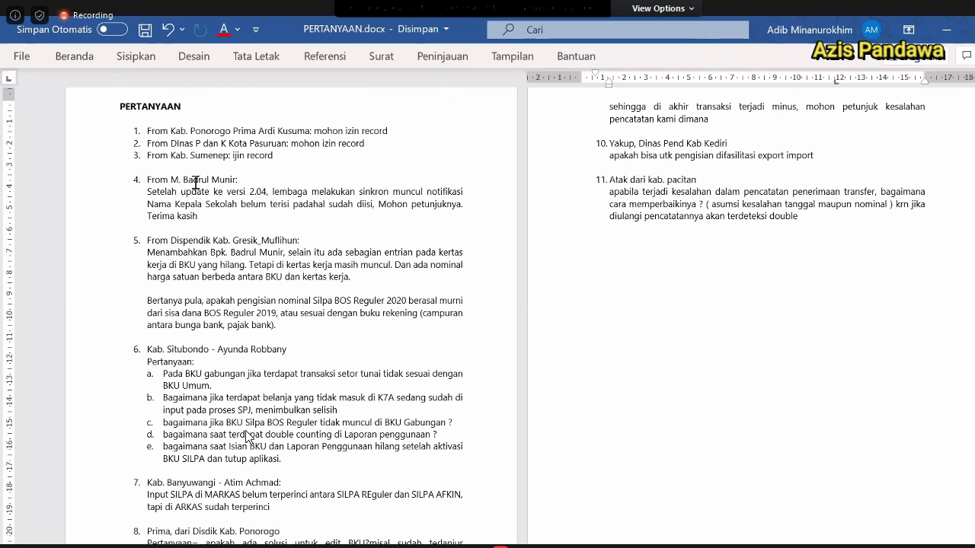
pyautogui.click(147, 191)
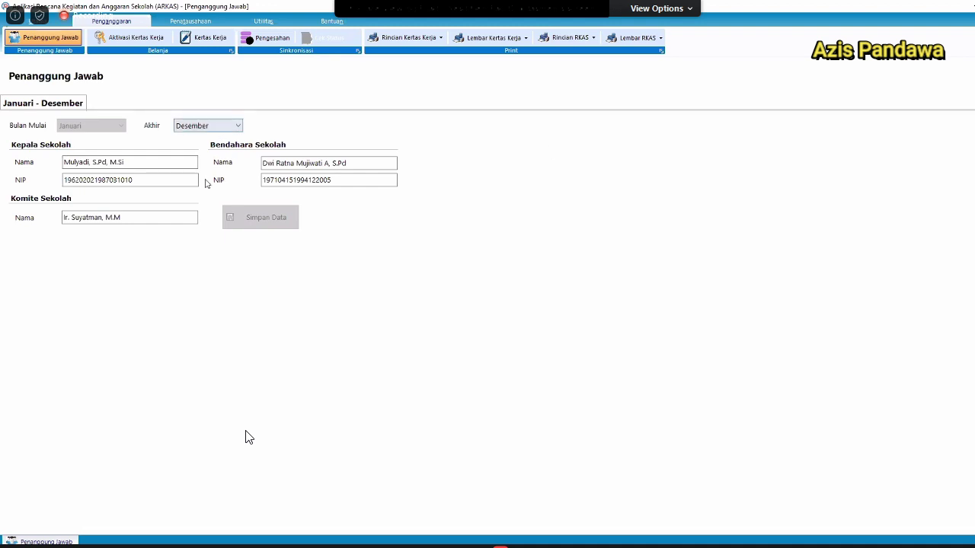
# End the first officials' period at September, accepting the period-change warning.
pyautogui.hotkey('alt', 'Down')
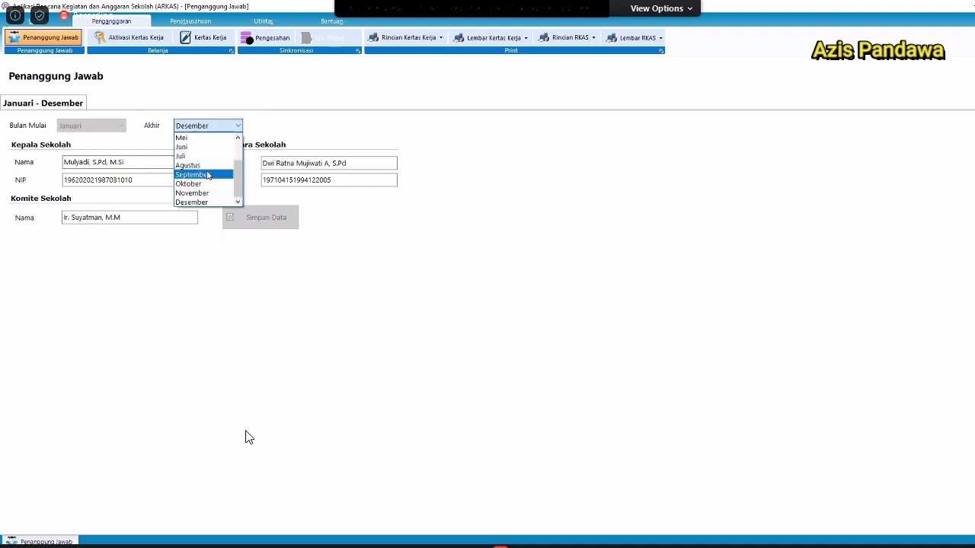
pyautogui.press('Return')
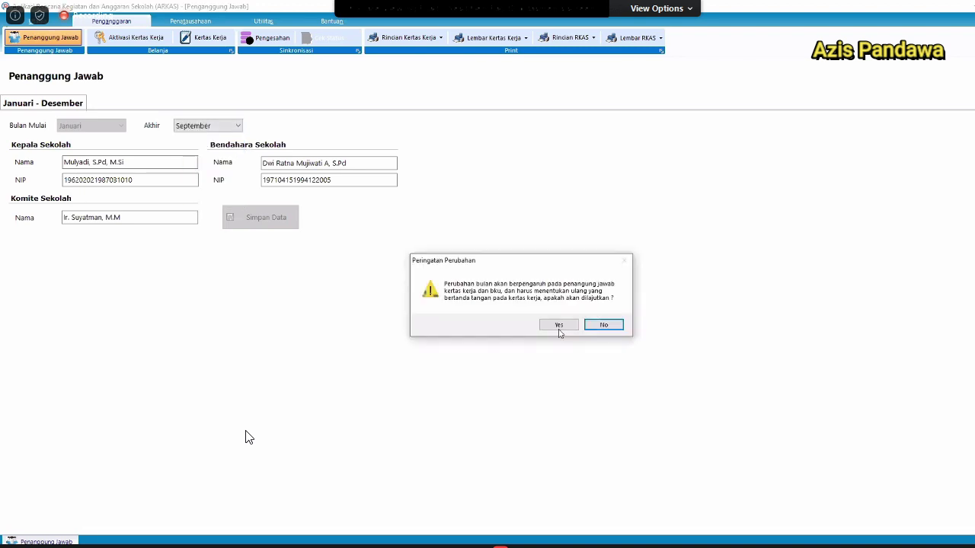
pyautogui.click(558, 324)
# Save placeholder principal, treasurer and committee names and NIPs for Oktober–Desember.
pyautogui.click(144, 104)
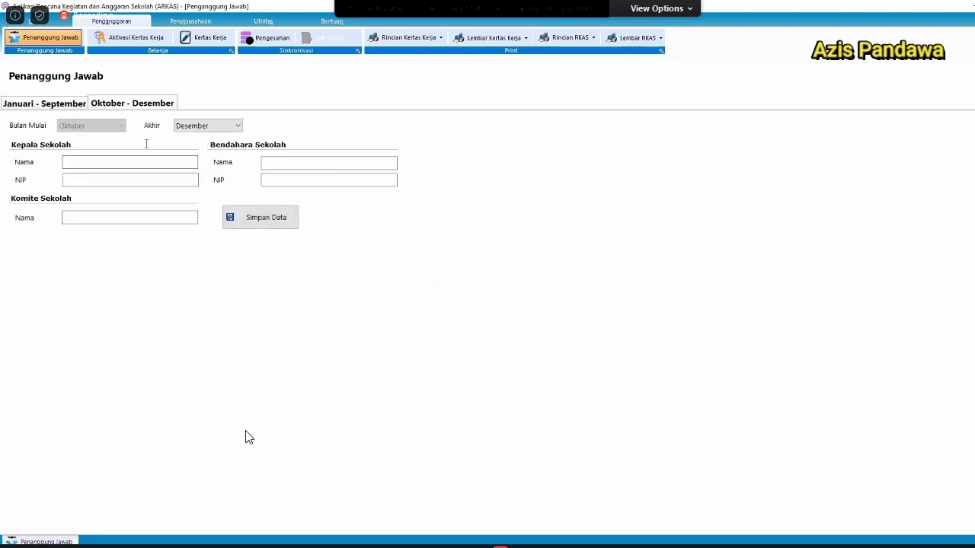
pyautogui.click(149, 162)
pyautogui.write('asdasd')
pyautogui.click(306, 164)
pyautogui.write('adsasd')
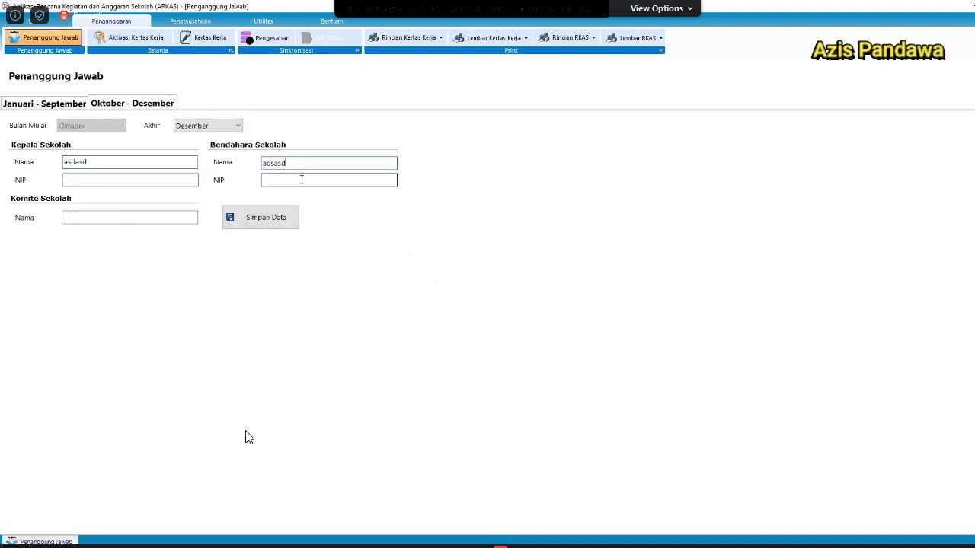
pyautogui.click(306, 181)
pyautogui.write('123')
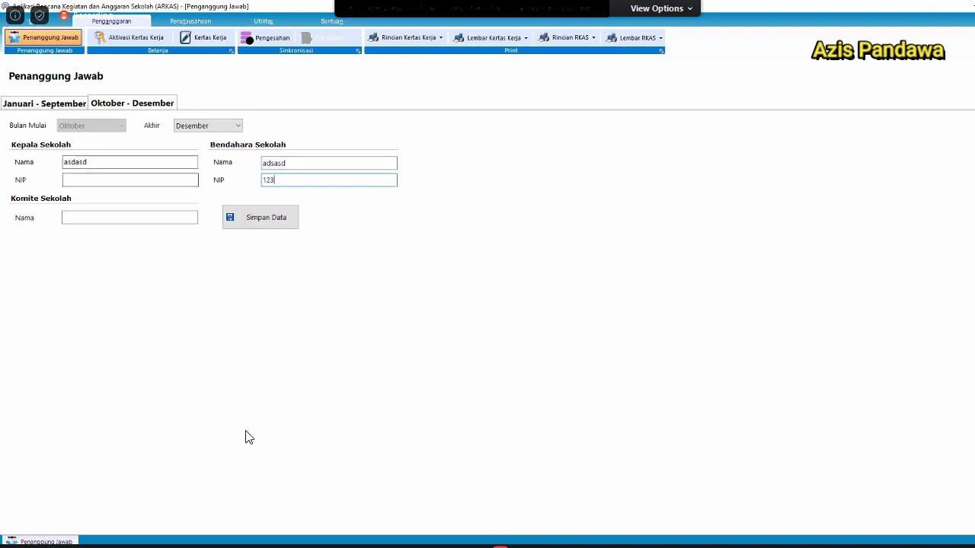
pyautogui.click(143, 182)
pyautogui.write('1231')
pyautogui.click(171, 220)
pyautogui.write('asdasd')
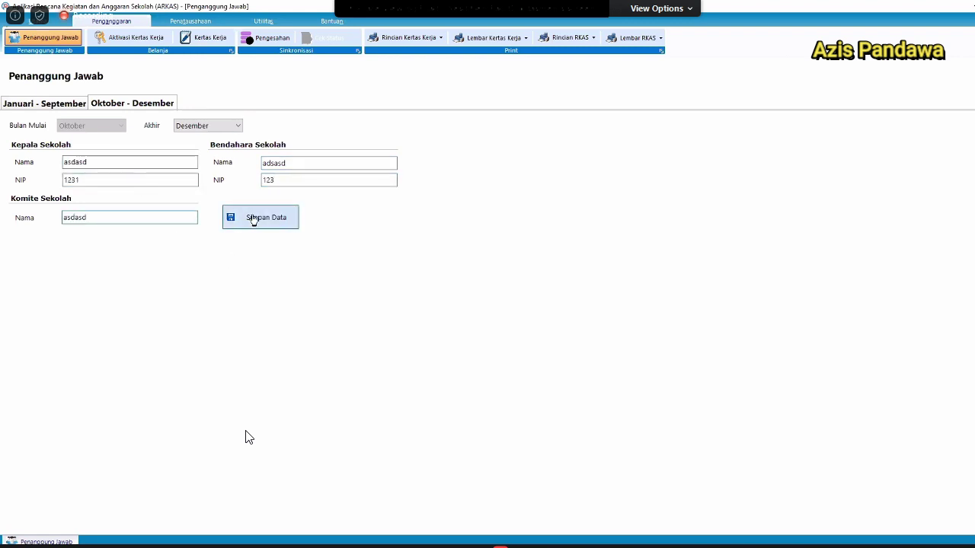
pyautogui.click(252, 220)
pyautogui.click(591, 290)
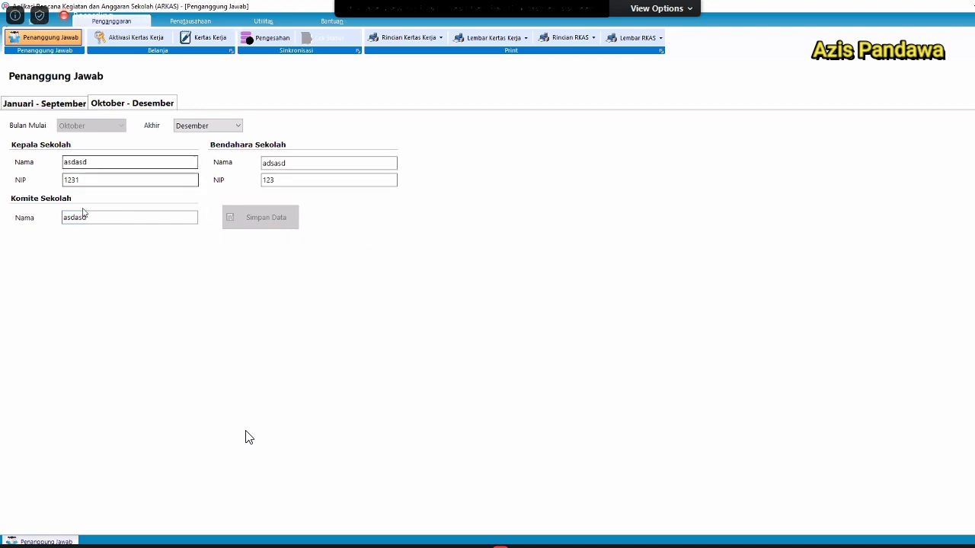
# Extend the Januari–September period's end month to Desember and save it.
pyautogui.click(55, 105)
pyautogui.click(213, 127)
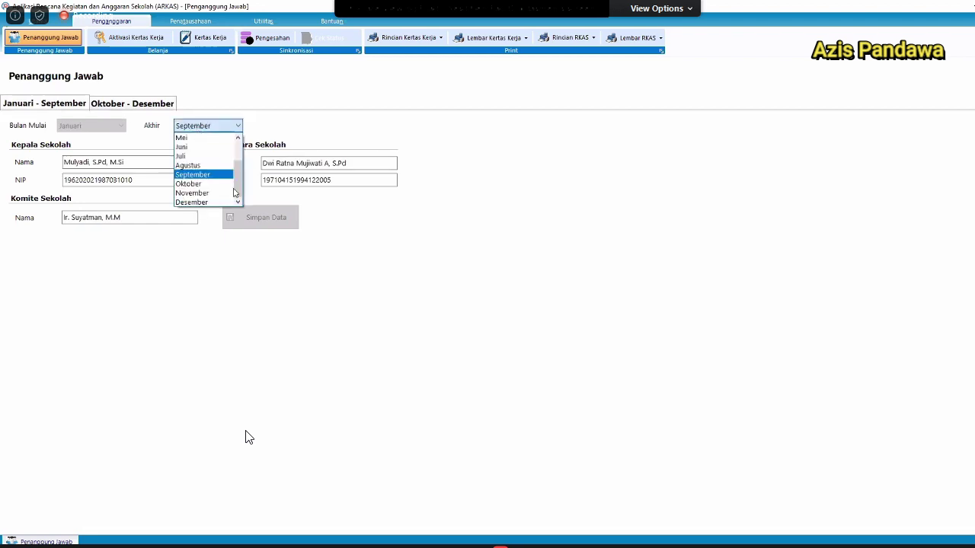
pyautogui.click(221, 202)
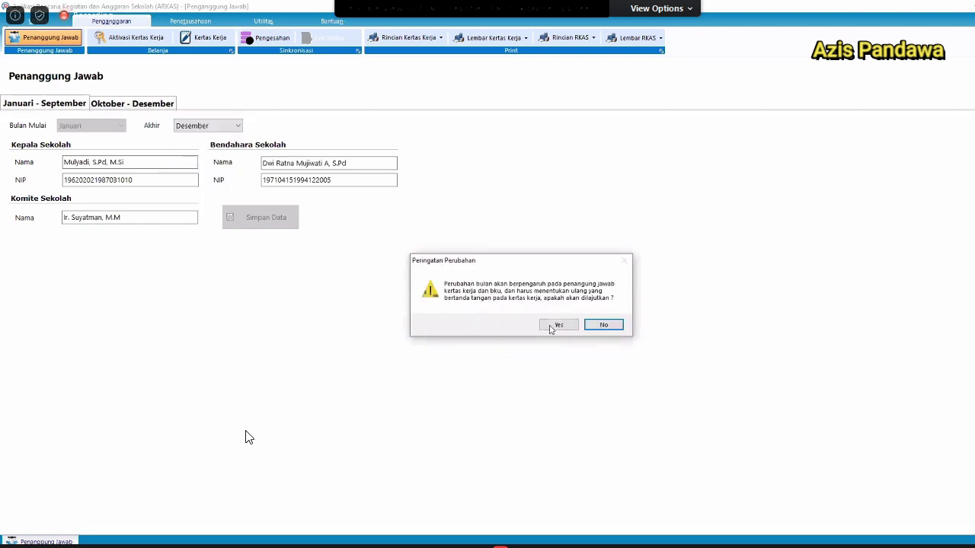
pyautogui.click(553, 327)
pyautogui.click(232, 222)
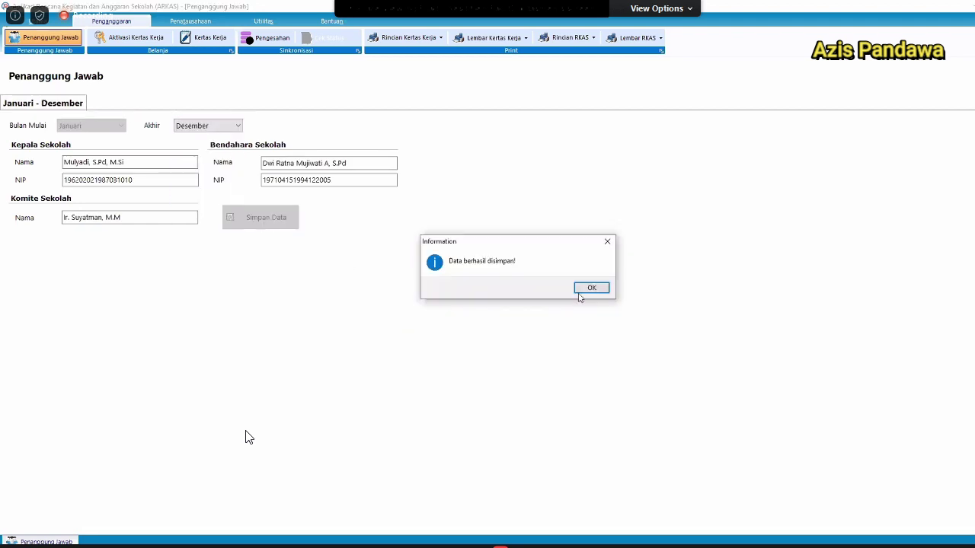
pyautogui.click(582, 290)
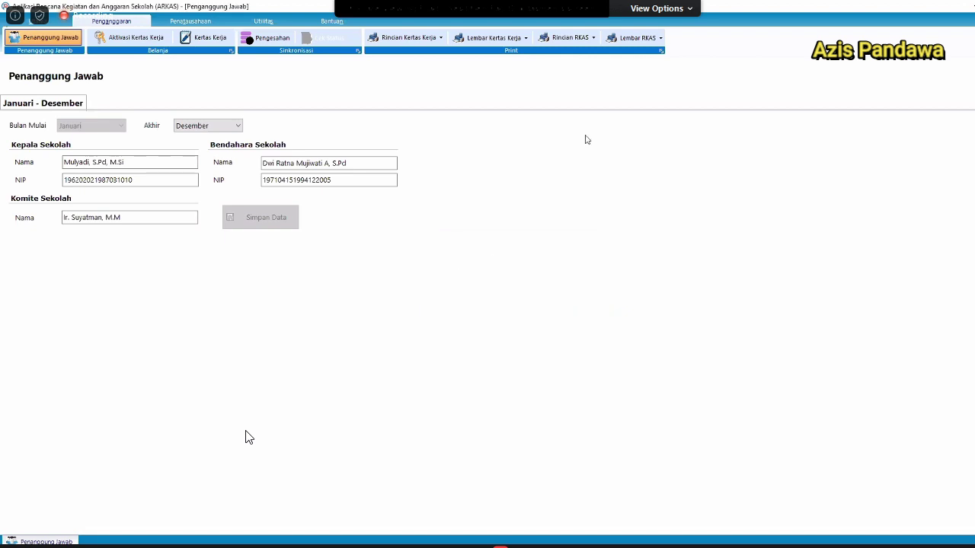
# Generate the 17-page RKAS Kertas Kerja print preview for the chosen funding sources and scroll it.
pyautogui.click(402, 38)
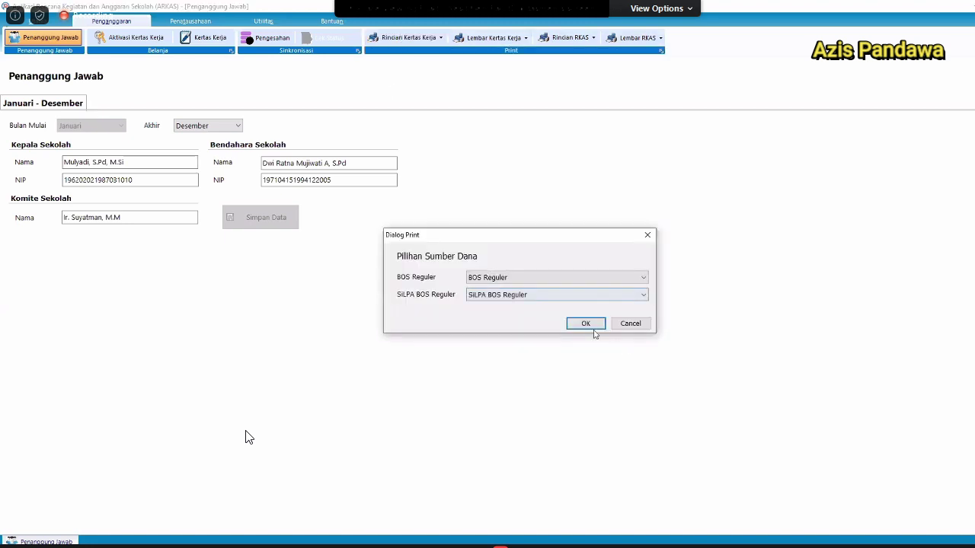
pyautogui.click(594, 327)
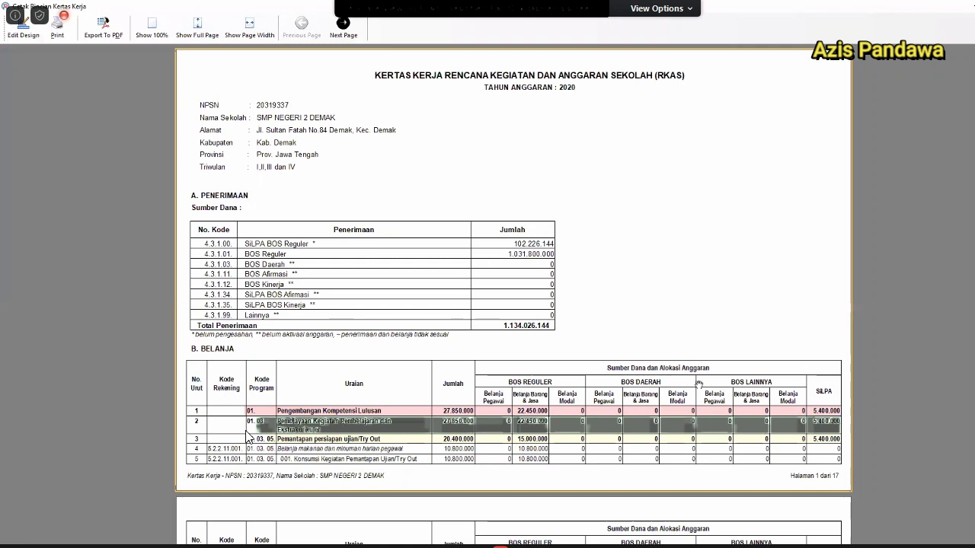
pyautogui.scroll(-3, 379, 391)
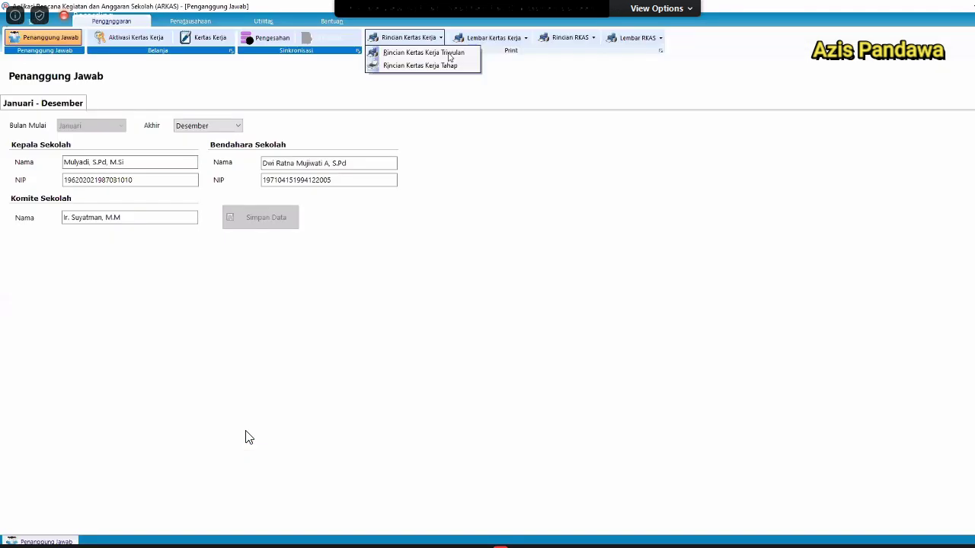
# Open the Rincian Kertas Kerja Triwulan preview for BOS Reguler and scroll its pages.
pyautogui.click(449, 54)
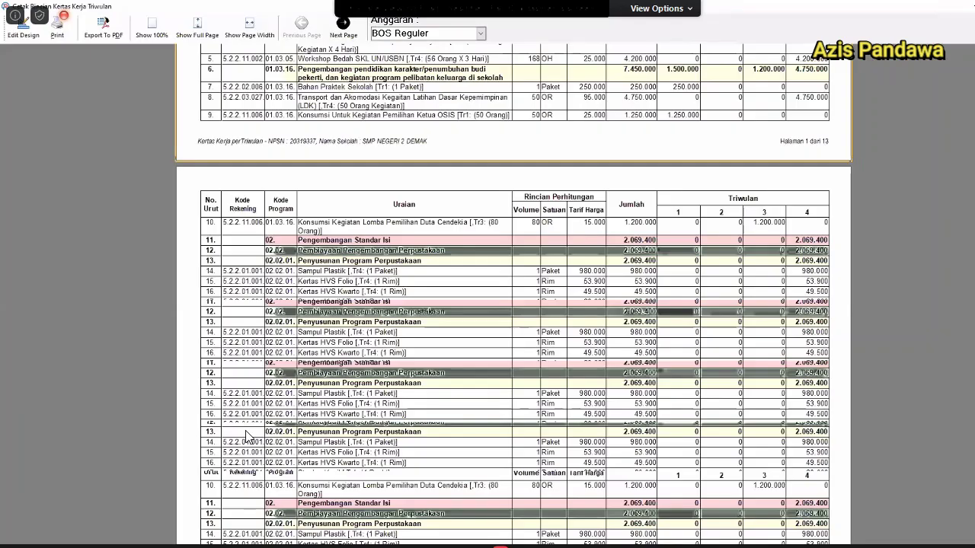
pyautogui.scroll(-10, 246, 437)
pyautogui.scroll(1, 187, 208)
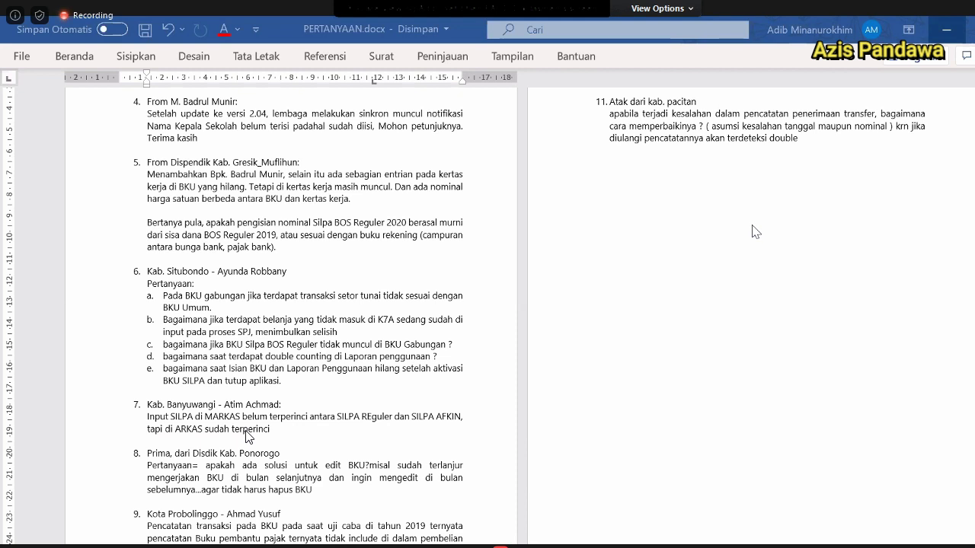
# Paste the copied chat messages on new lines below item 11.
pyautogui.click(757, 228)
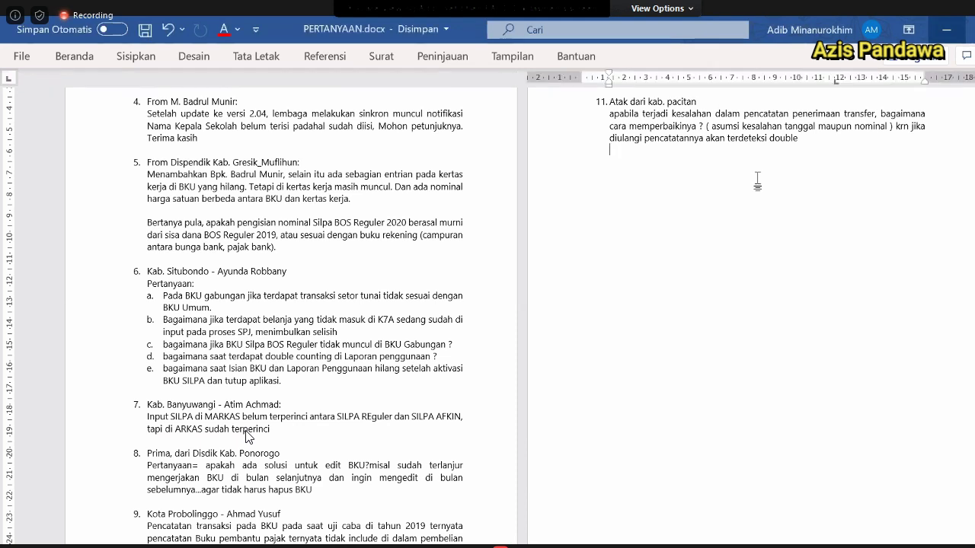
pyautogui.press('Return')
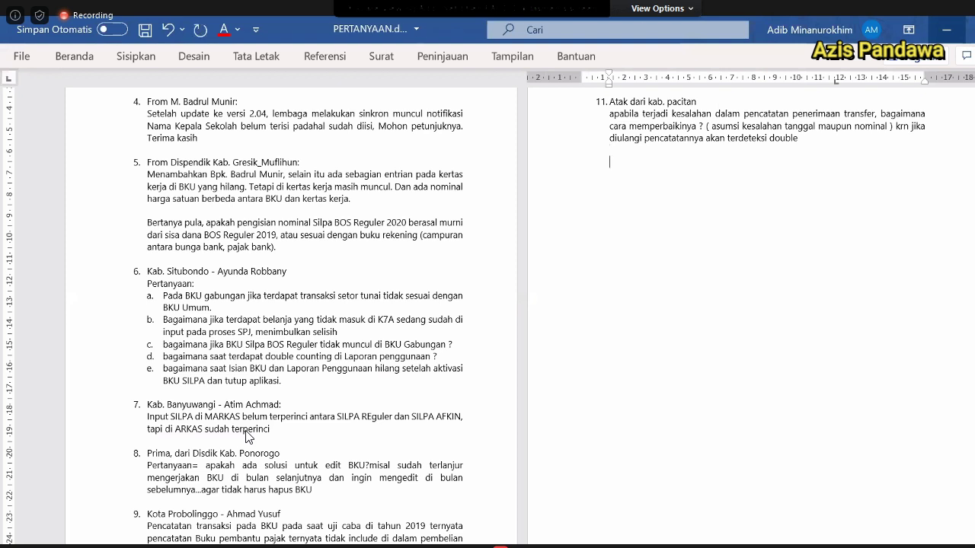
pyautogui.write('sf')
pyautogui.press('Return')
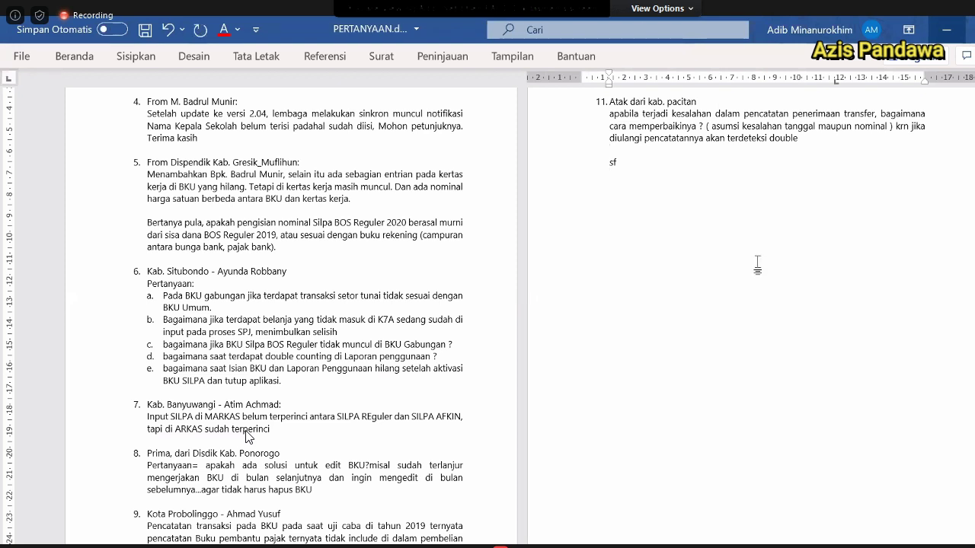
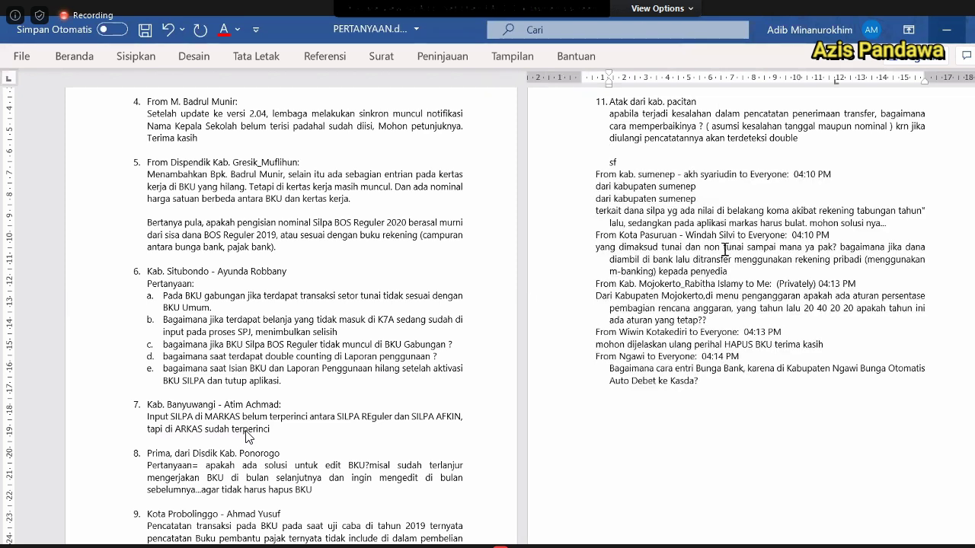
# Apply the list numbering with Format Painter, making the Sumenep lines items 12–14.
pyautogui.click(83, 58)
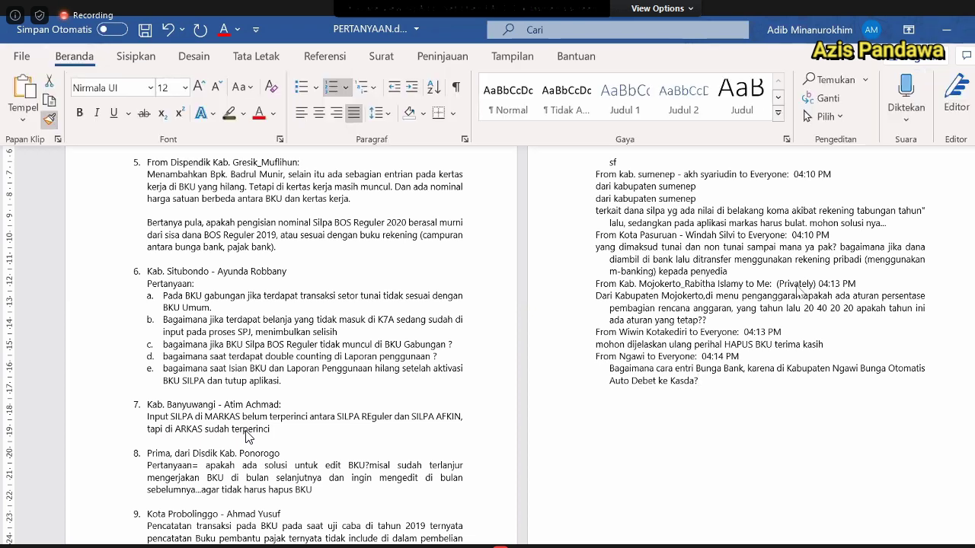
pyautogui.click(568, 180)
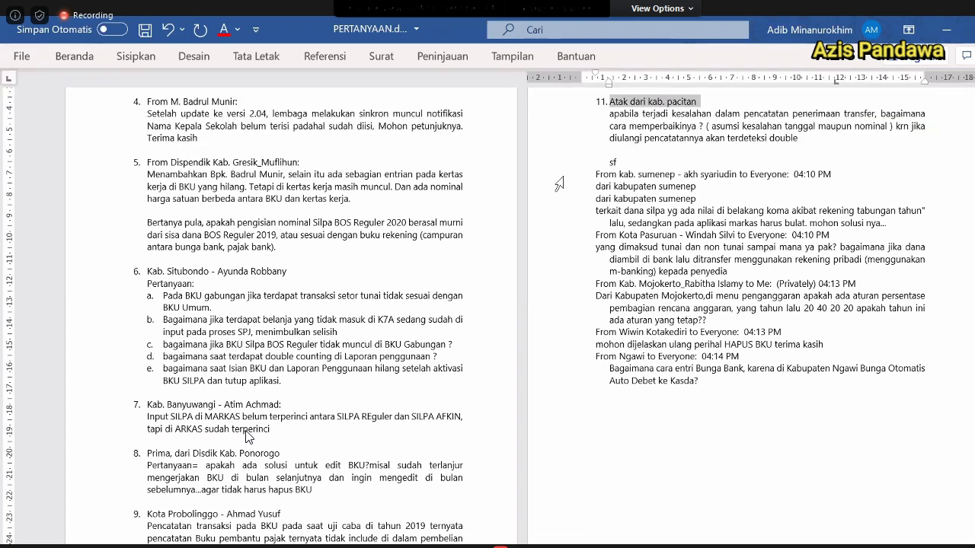
pyautogui.click(588, 181)
pyautogui.click(595, 186)
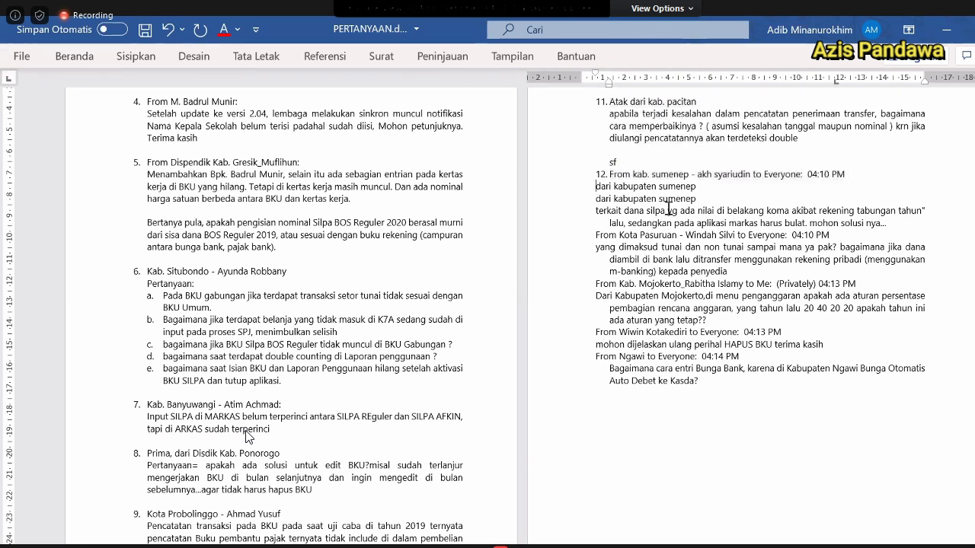
pyautogui.press('BackSpace')
pyautogui.press('BackSpace')
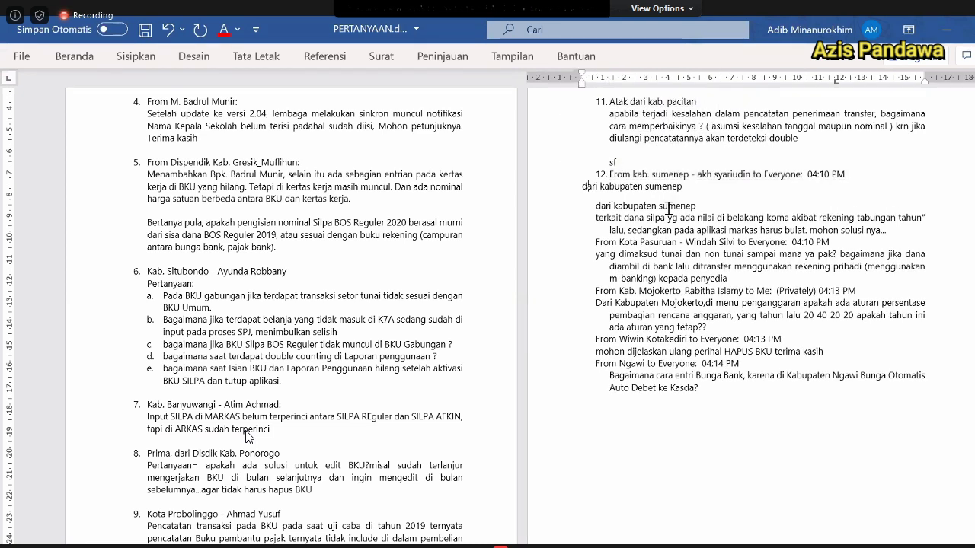
pyautogui.press('Return')
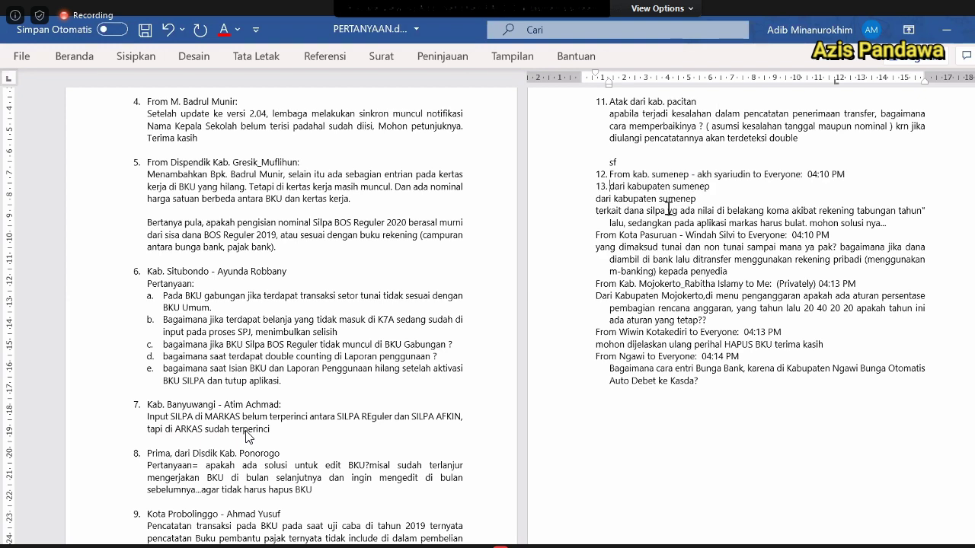
pyautogui.press('Down')
pyautogui.press('Home')
pyautogui.press('BackSpace')
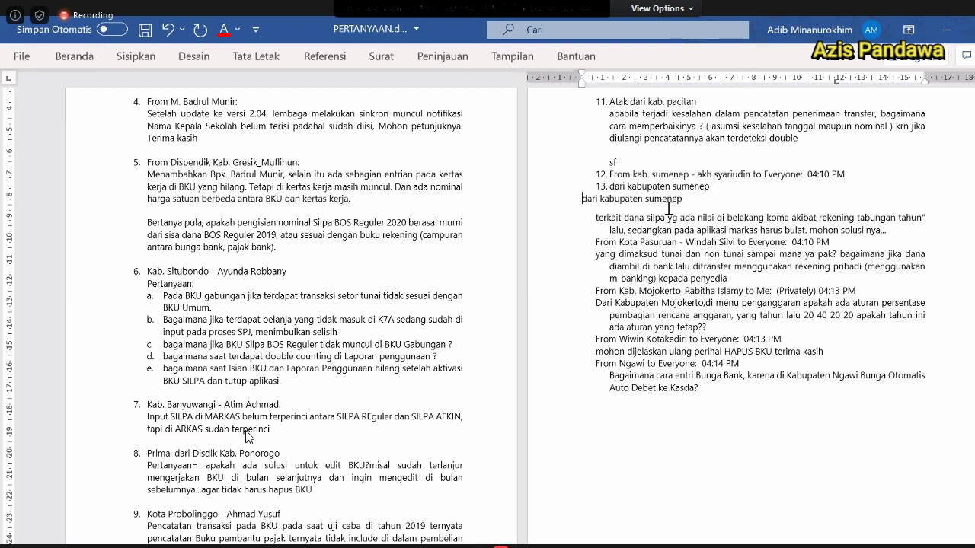
pyautogui.press('BackSpace')
pyautogui.press('Return')
# Number the terkait dana silpa, Kota Pasuruan and yang dimaksud lines as items 15–17.
pyautogui.press('Down')
pyautogui.press('Home')
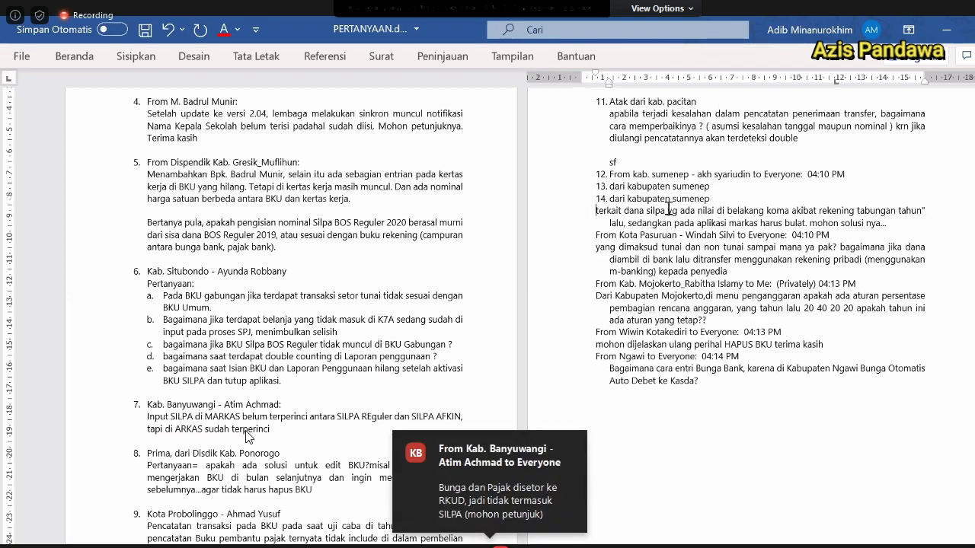
pyautogui.press('BackSpace')
pyautogui.press('BackSpace')
pyautogui.press('Return')
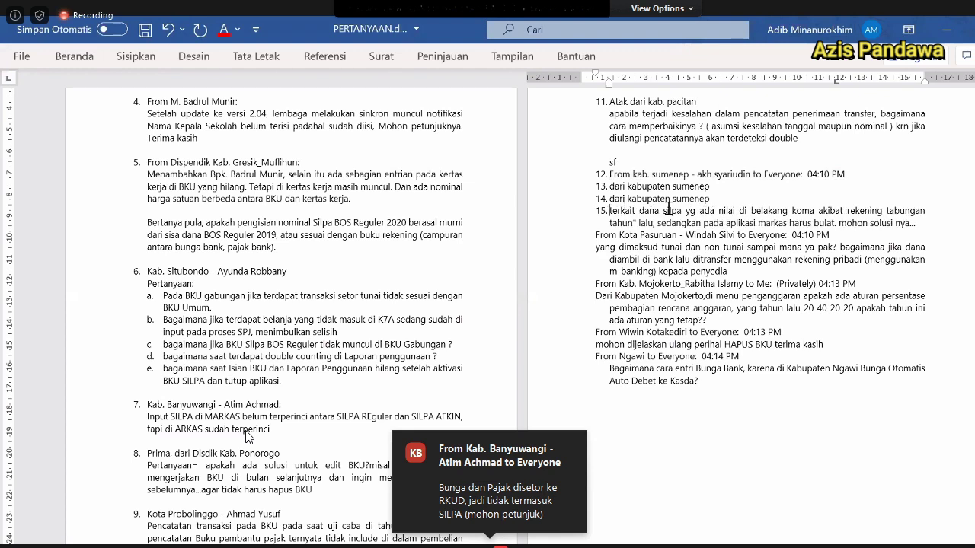
pyautogui.press('Down')
pyautogui.press('Down')
pyautogui.press('BackSpace')
pyautogui.press('BackSpace')
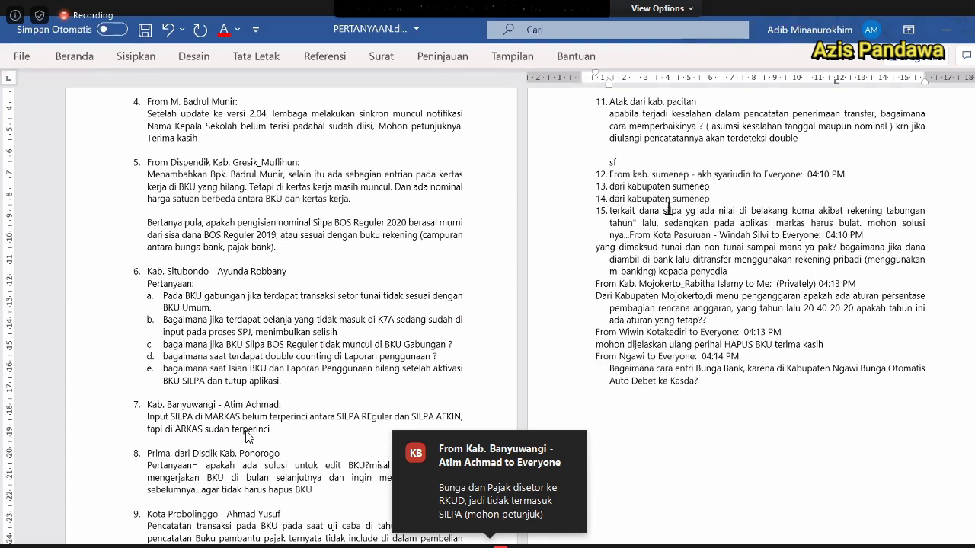
pyautogui.press('Return')
pyautogui.press('Down')
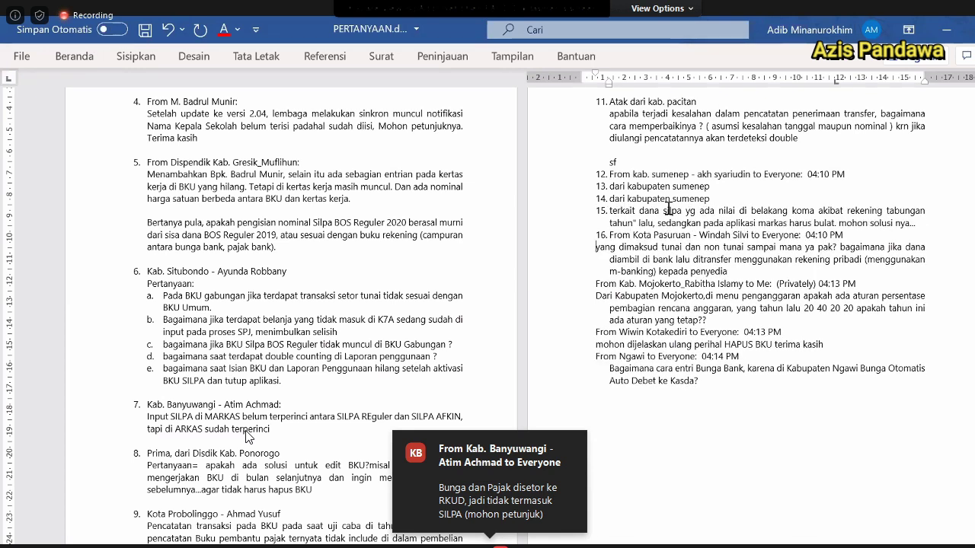
pyautogui.press('BackSpace')
pyautogui.press('Return')
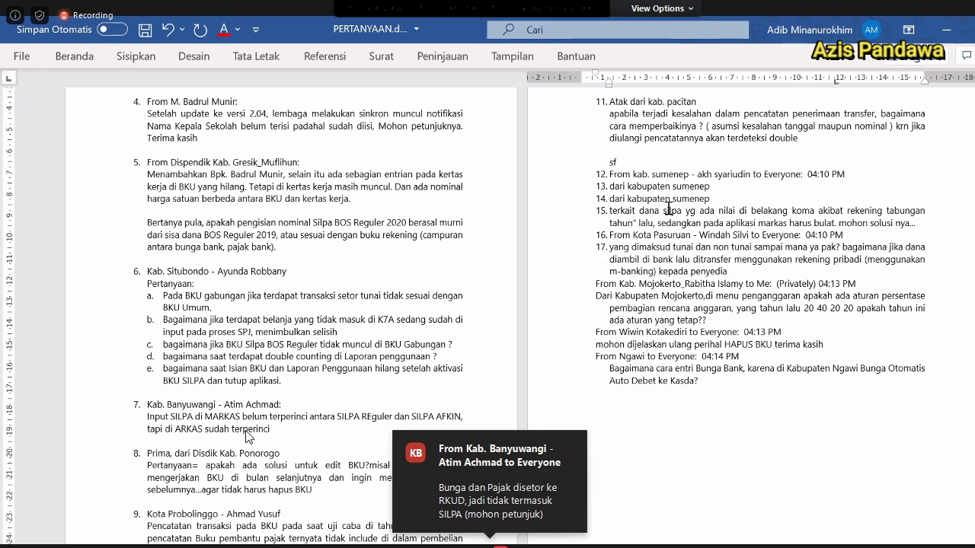
# Fold the Sumenep follow-up lines back into item 12 and delete the stray 'sf' line.
pyautogui.press('Up')
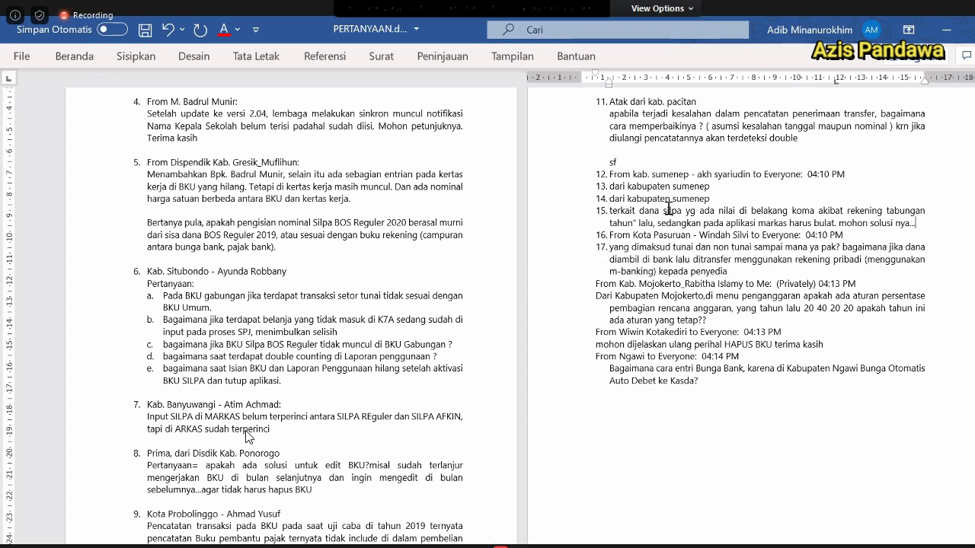
pyautogui.press('Return')
pyautogui.press('BackSpace')
pyautogui.press('Up')
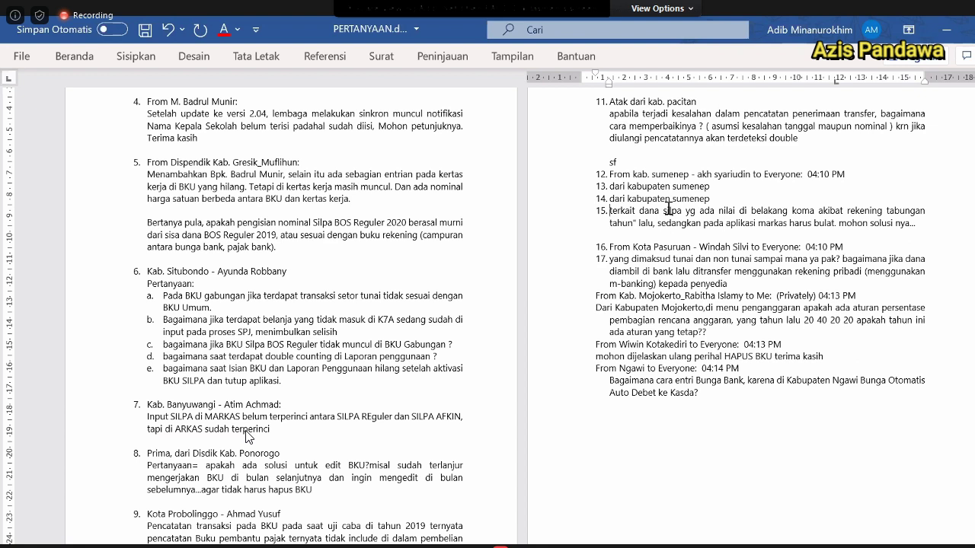
pyautogui.press('BackSpace')
pyautogui.press('Up')
pyautogui.press('BackSpace')
pyautogui.press('Up')
pyautogui.press('BackSpace')
pyautogui.press('Up')
pyautogui.press('Up')
pyautogui.press('BackSpace')
pyautogui.press('BackSpace')
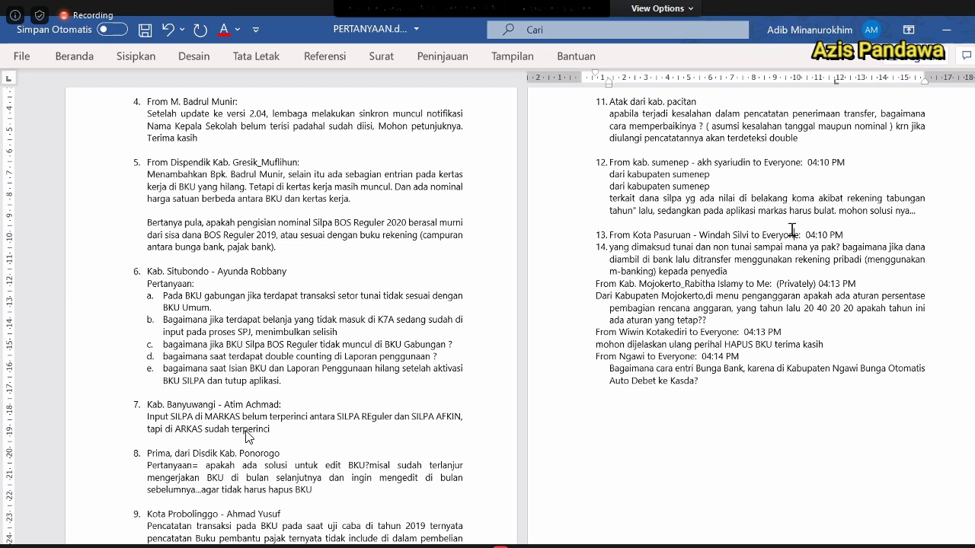
# Capitalise 'Kab' in item 12's heading and replace the dash after Sumenep with a comma.
pyautogui.click(743, 187)
pyautogui.press('Up')
pyautogui.hotkey('ctrl', 'Left')
pyautogui.hotkey('ctrl', 'Left')
pyautogui.hotkey('ctrl', 'Left')
pyautogui.hotkey('ctrl', 'Left')
pyautogui.hotkey('ctrl', 'Left')
pyautogui.hotkey('ctrl', 'shift', 'Right')
pyautogui.hotkey('ctrl', 'shift', 'Right')
pyautogui.hotkey('ctrl', 'shift', 'Right')
pyautogui.hotkey('shift', 'F3')
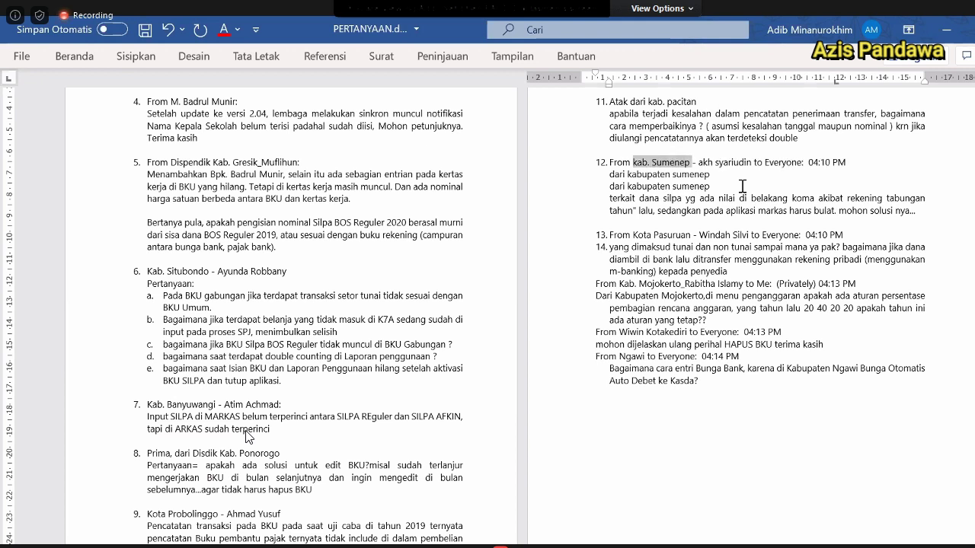
pyautogui.press('Left')
pyautogui.hotkey('ctrl', 'shift', 'Right')
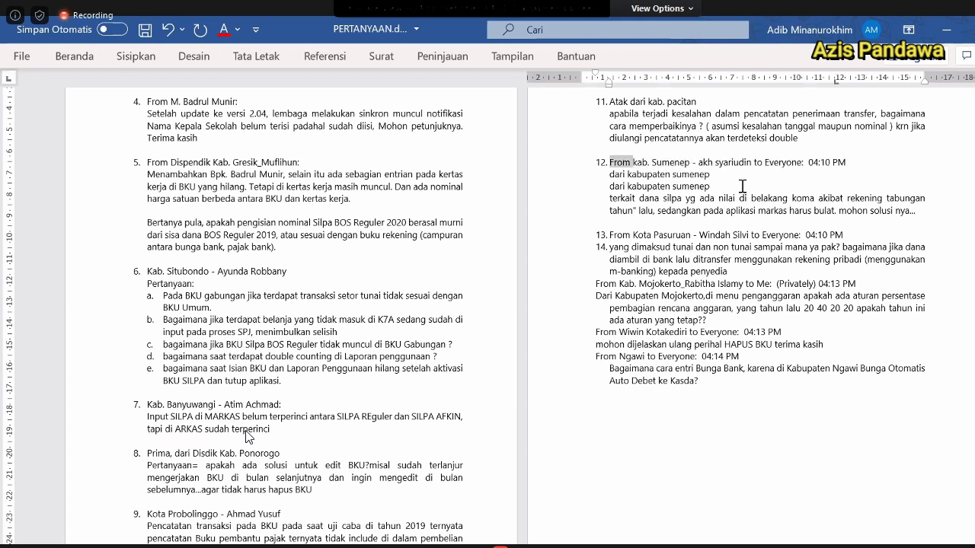
pyautogui.hotkey('shift', 'Right')
pyautogui.write('K')
pyautogui.press('Right')
pyautogui.press('Right')
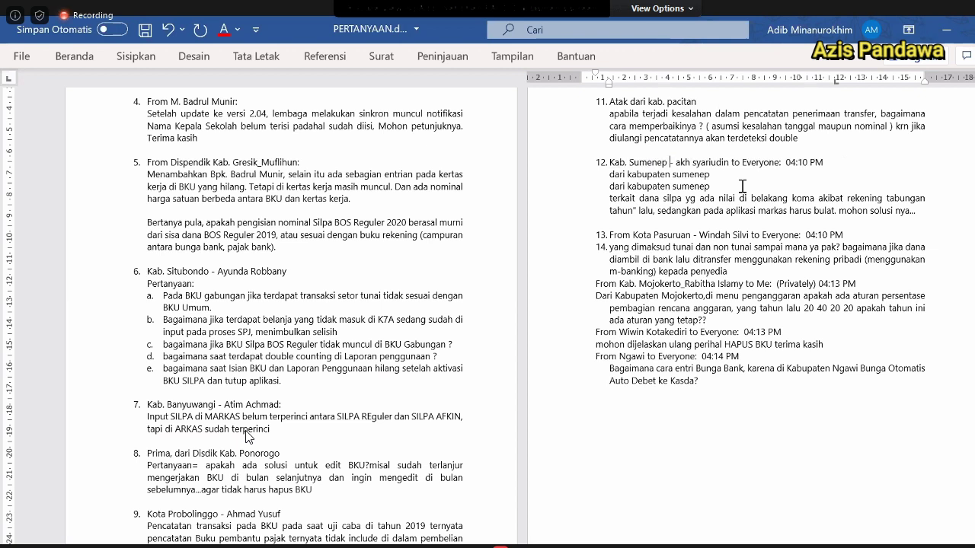
pyautogui.hotkey('ctrl', 'shift', 'Right')
pyautogui.write(',')
# Capitalise the sender's name, remove recipient and timestamp, and delete the duplicated Sumenep lines.
pyautogui.hotkey('ctrl', 'shift', 'Right')
pyautogui.hotkey('ctrl', 'shift', 'Right')
pyautogui.hotkey('shift', 'F3')
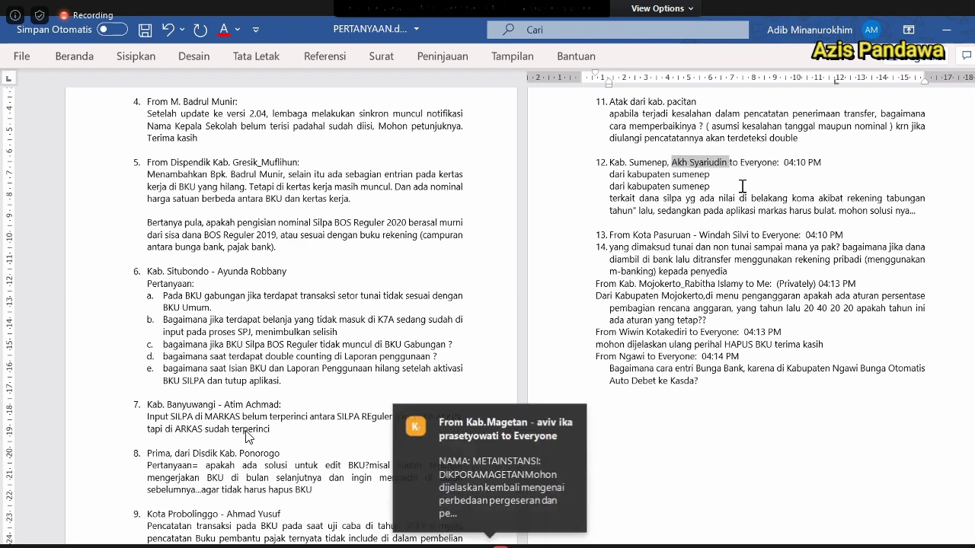
pyautogui.press('Right')
pyautogui.hotkey('shift', 'End')
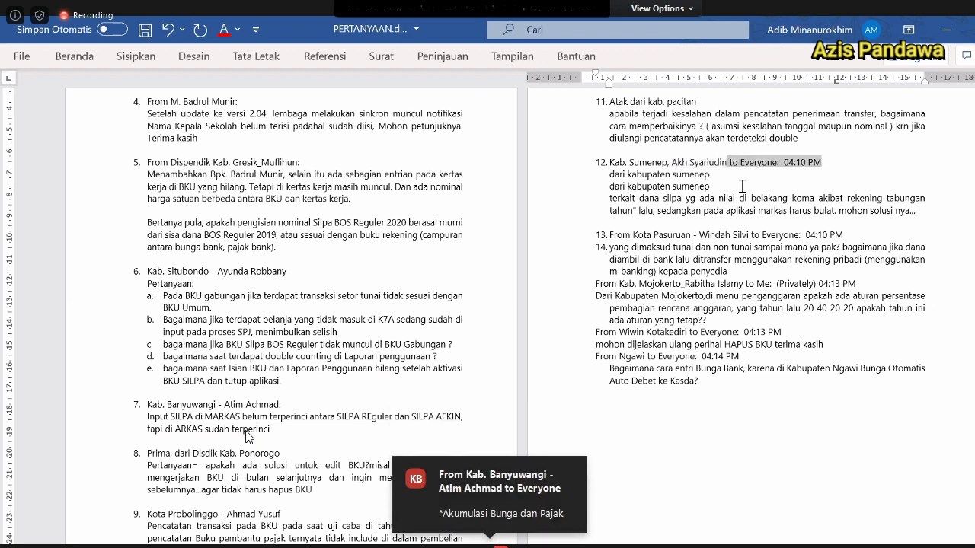
pyautogui.press('Delete')
pyautogui.press('Right')
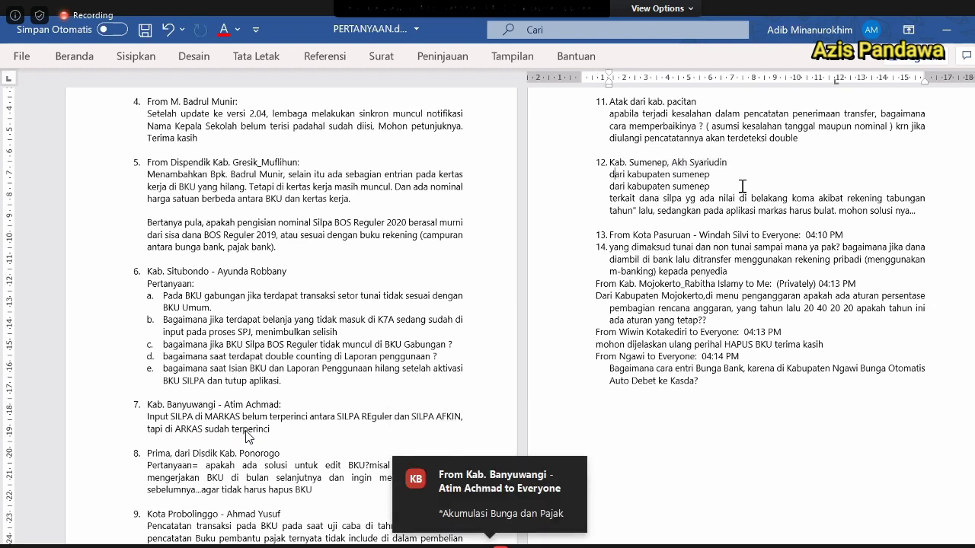
pyautogui.hotkey('shift', 'Down')
pyautogui.hotkey('shift', 'Down')
pyautogui.press('Delete')
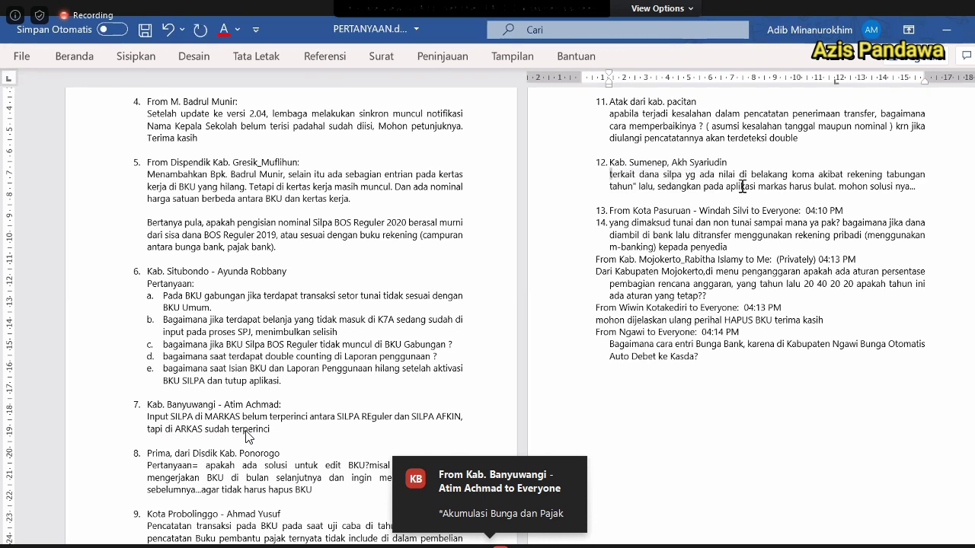
# Capitalise 'Terkait' and trim item 13's heading to the sender followed by a colon.
pyautogui.press('Delete')
pyautogui.write('T')
pyautogui.press('Down')
pyautogui.press('Down')
pyautogui.press('Down')
pyautogui.press('BackSpace')
pyautogui.press('Delete')
pyautogui.press('Delete')
pyautogui.press('Delete')
pyautogui.press('Delete')
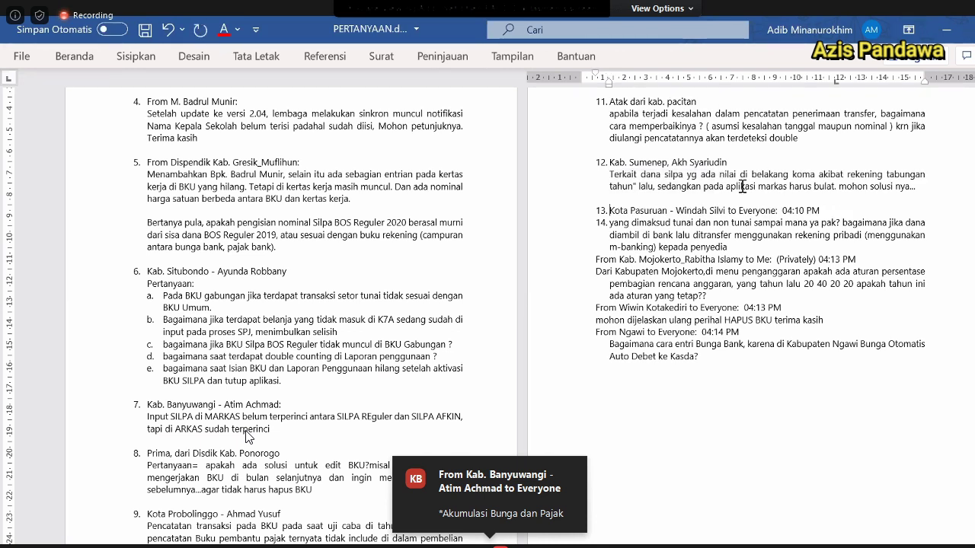
pyautogui.hotkey('ctrl', 'Right')
pyautogui.hotkey('ctrl', 'Right')
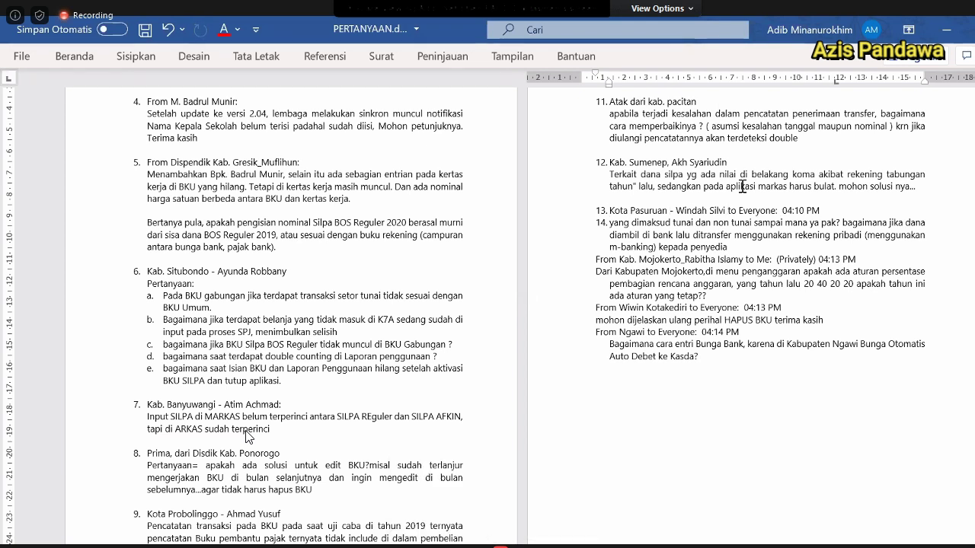
pyautogui.hotkey('ctrl', 'Right')
pyautogui.hotkey('ctrl', 'Right')
pyautogui.hotkey('ctrl', 'Right')
pyautogui.hotkey('ctrl', 'Right')
pyautogui.hotkey('shift', 'End')
pyautogui.write(':')
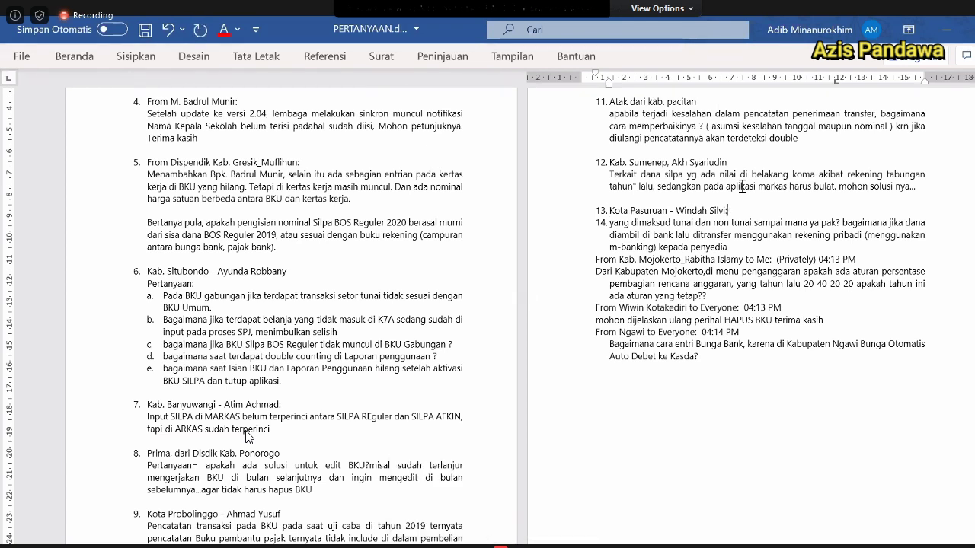
pyautogui.press('Home')
pyautogui.press('Down')
pyautogui.press('Down')
pyautogui.press('Down')
# Remove the yang dimaksud question's number so it becomes part of item 13.
pyautogui.press('End')
pyautogui.press('Delete')
pyautogui.press('Return')
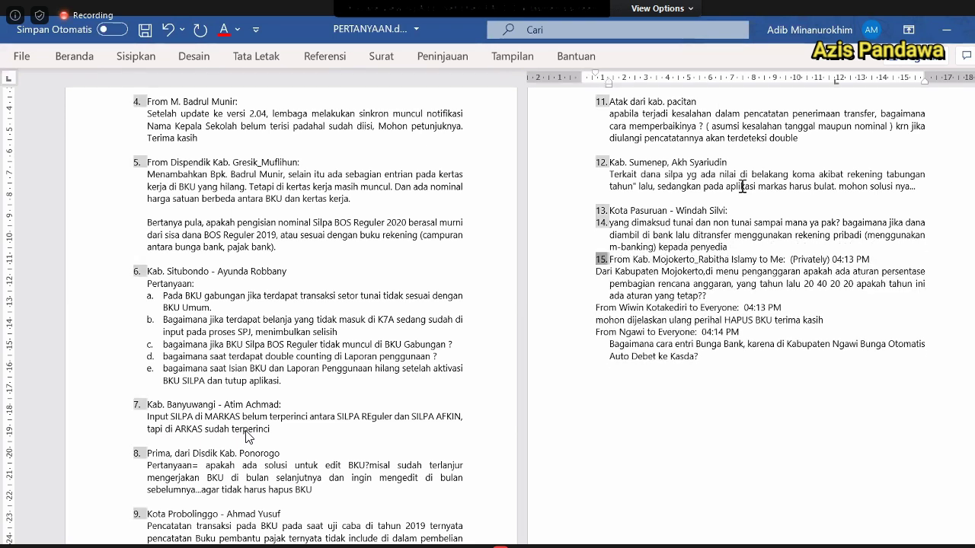
pyautogui.press('Return')
pyautogui.press('Up')
pyautogui.press('BackSpace')
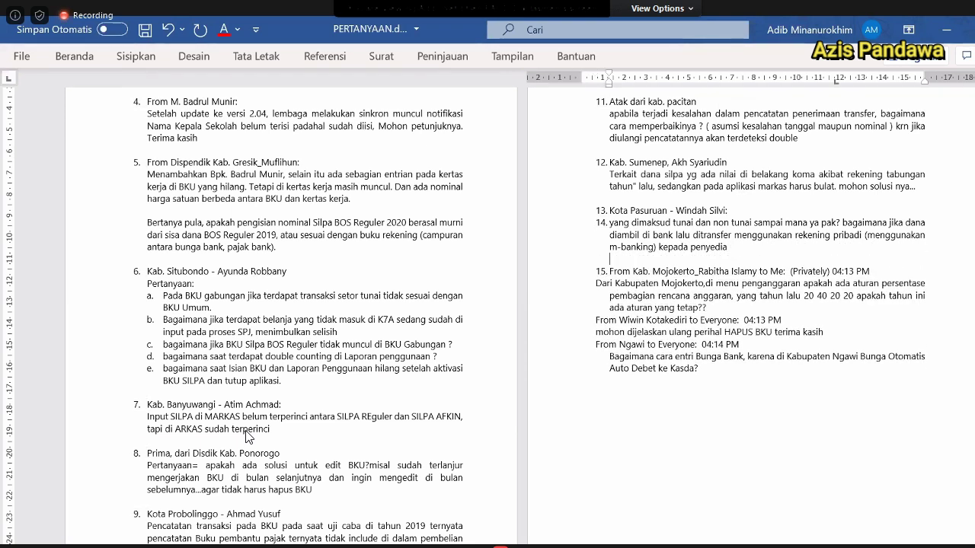
pyautogui.press('Up')
pyautogui.press('Up')
pyautogui.press('Up')
pyautogui.press('BackSpace')
pyautogui.hotkey('ctrl', 'shift', 'Down')
# Strip 'From' and the recipient/timestamp from the Mojokerto heading and place its question under item 14.
pyautogui.press('Right')
pyautogui.hotkey('ctrl', 'shift', 'Right')
pyautogui.press('Delete')
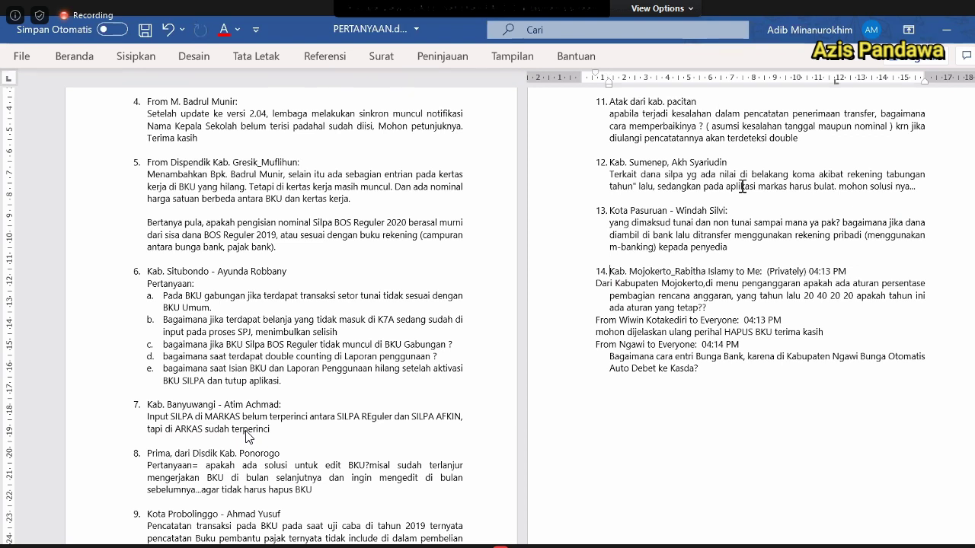
pyautogui.hotkey('ctrl', 'Right')
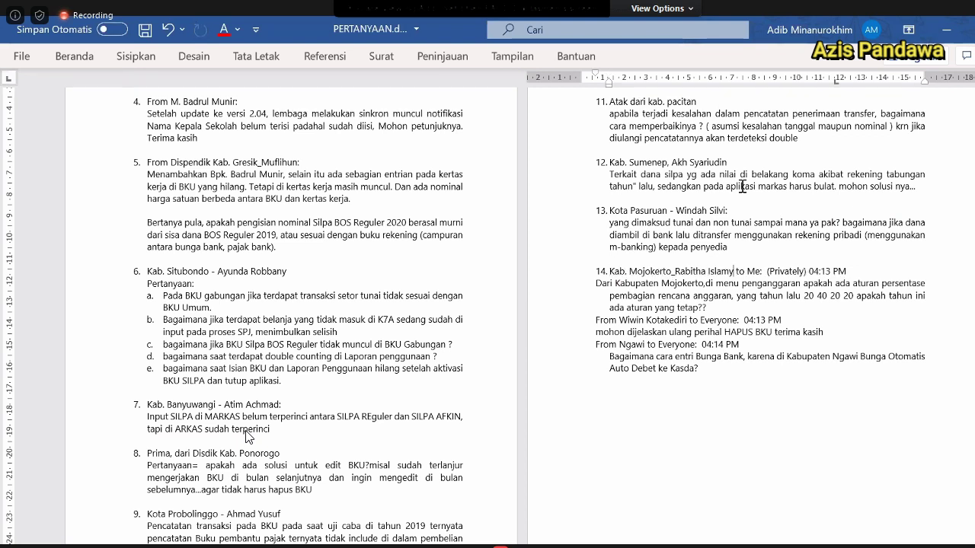
pyautogui.hotkey('shift', 'End')
pyautogui.press('Delete')
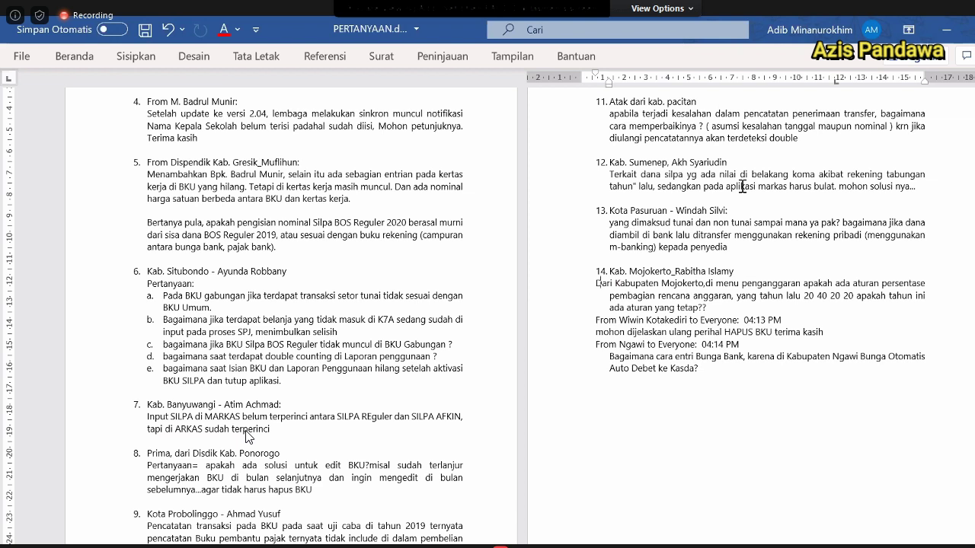
pyautogui.press('BackSpace')
pyautogui.press('BackSpace')
pyautogui.press('BackSpace')
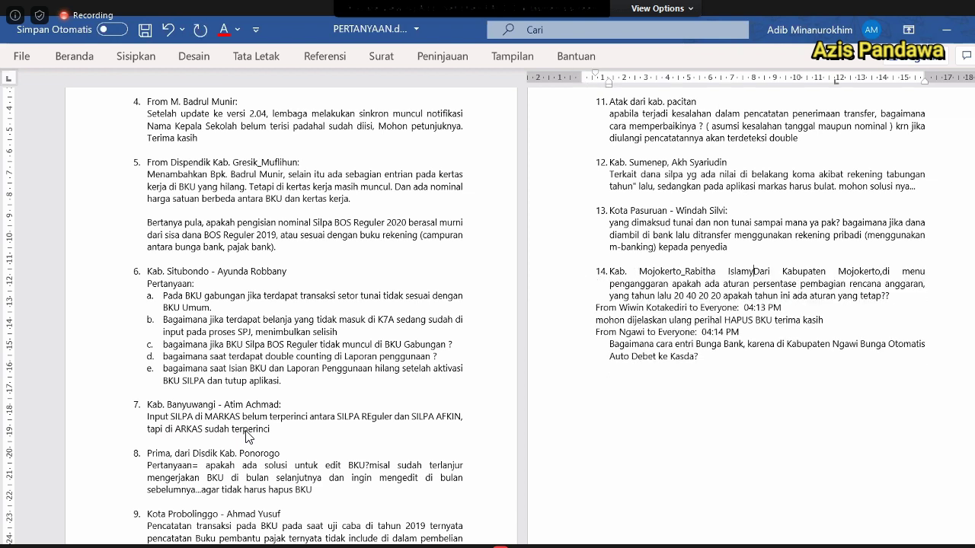
pyautogui.press('Return')
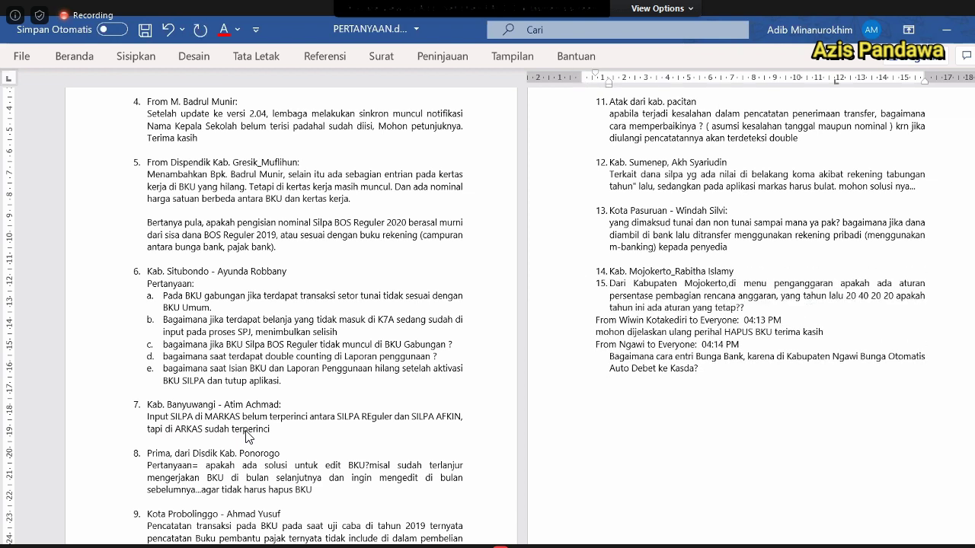
pyautogui.press('Down')
pyautogui.press('Down')
pyautogui.press('Down')
pyautogui.press('BackSpace')
pyautogui.press('Return')
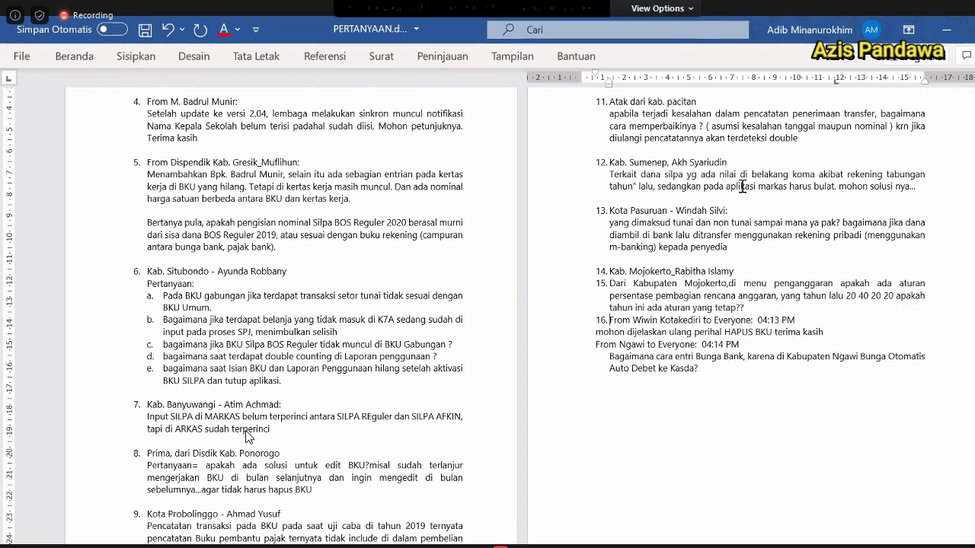
pyautogui.press('Return')
pyautogui.press('Up')
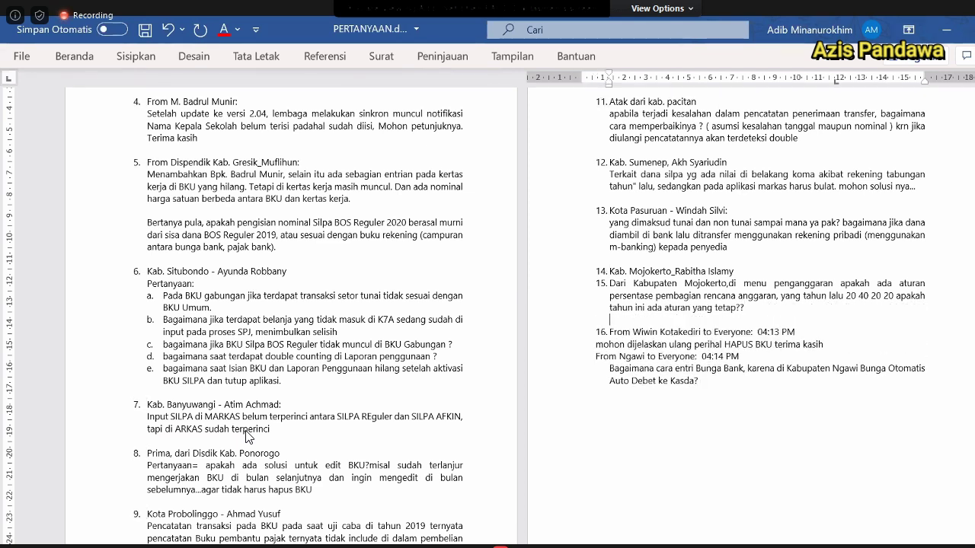
pyautogui.press('Up')
pyautogui.press('Up')
pyautogui.press('Up')
pyautogui.press('BackSpace')
# Delete 'From' and end item 15's Kotakediri heading with a colon, question on an indented line.
pyautogui.press('Down')
pyautogui.press('Down')
pyautogui.press('Down')
pyautogui.press('Down')
pyautogui.hotkey('ctrl', 'shift', 'Right')
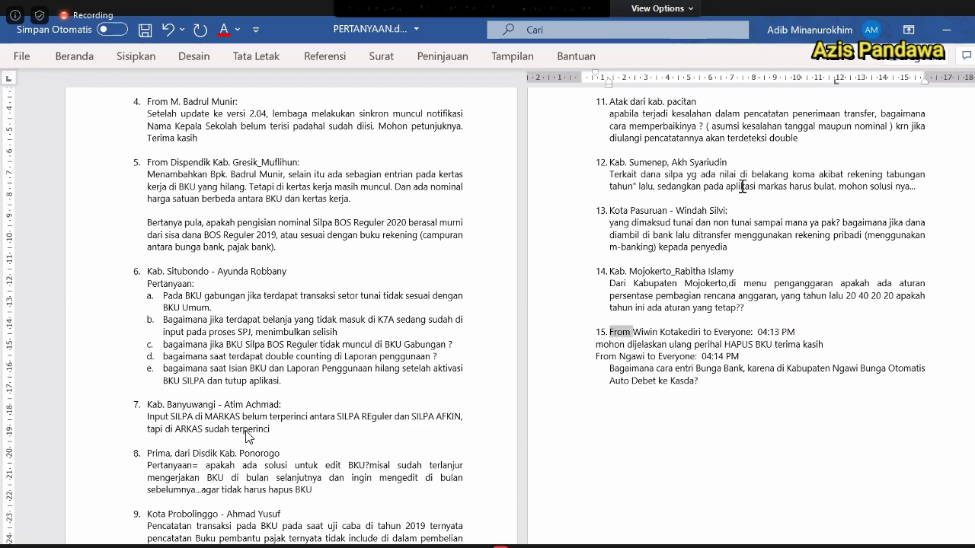
pyautogui.press('Delete')
pyautogui.hotkey('ctrl', 'Right')
pyautogui.hotkey('ctrl', 'Right')
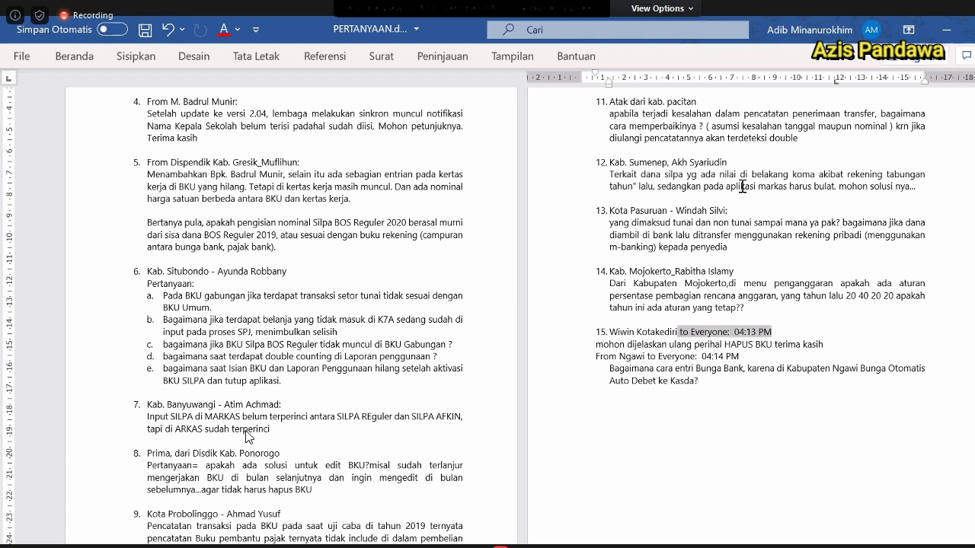
pyautogui.write(':')
pyautogui.press('BackSpace')
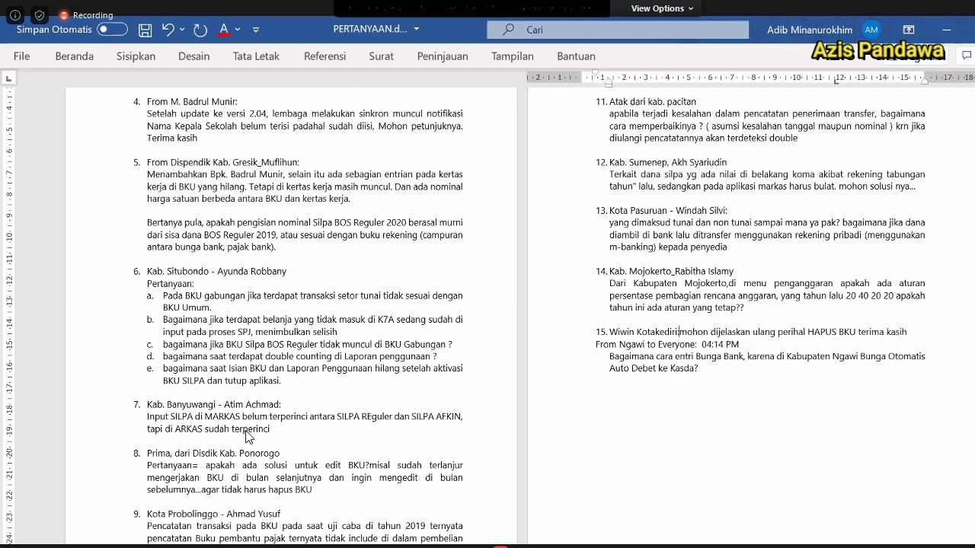
pyautogui.press('Return')
pyautogui.press('BackSpace')
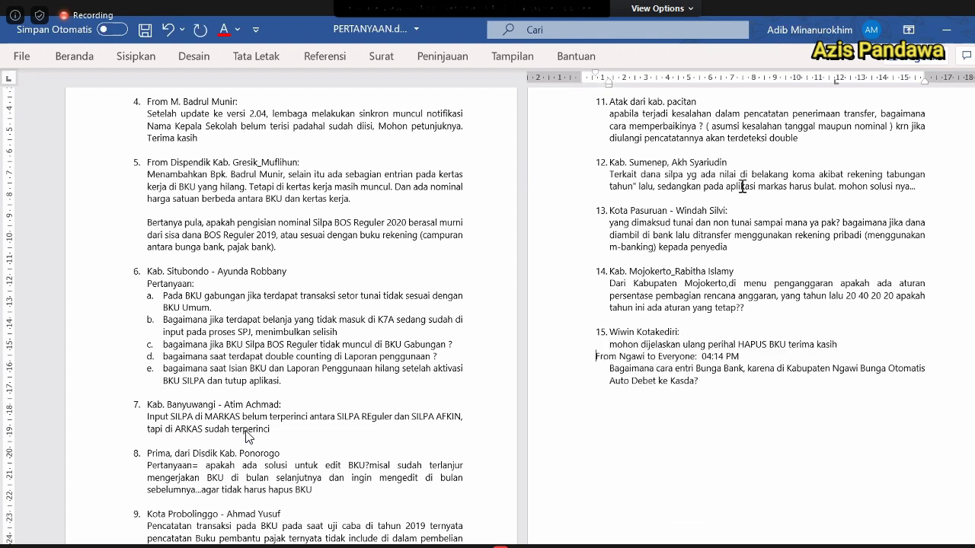
# Replace the Ngawi recipient and timestamp with a colon and copy item 15's formatting onto it.
pyautogui.press('Return')
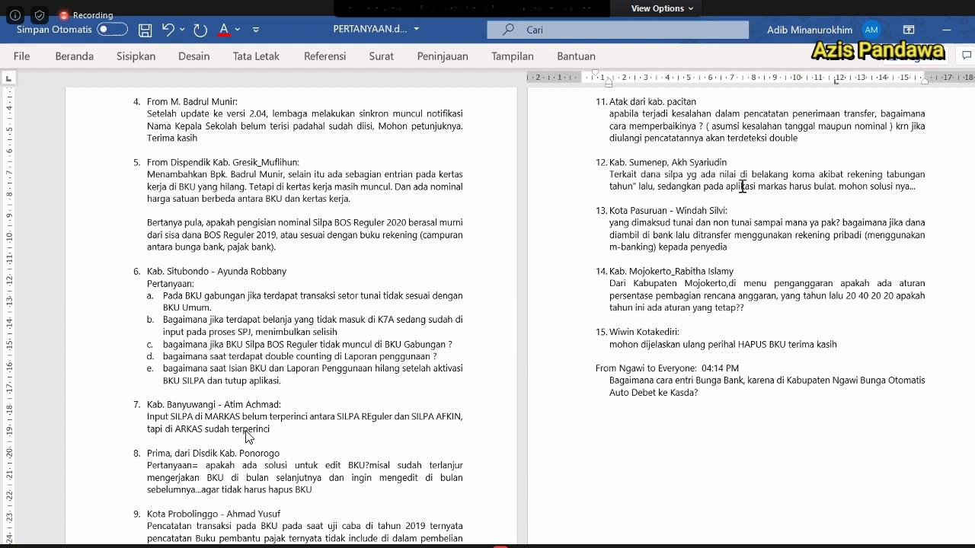
pyautogui.press('Down')
pyautogui.hotkey('ctrl', 'shift', 'Left')
pyautogui.hotkey('ctrl', 'shift', 'Left')
pyautogui.hotkey('ctrl', 'shift', 'Left')
pyautogui.hotkey('ctrl', 'shift', 'Left')
pyautogui.hotkey('ctrl', 'shift', 'Left')
pyautogui.hotkey('ctrl', 'shift', 'Left')
pyautogui.hotkey('ctrl', 'shift', 'Left')
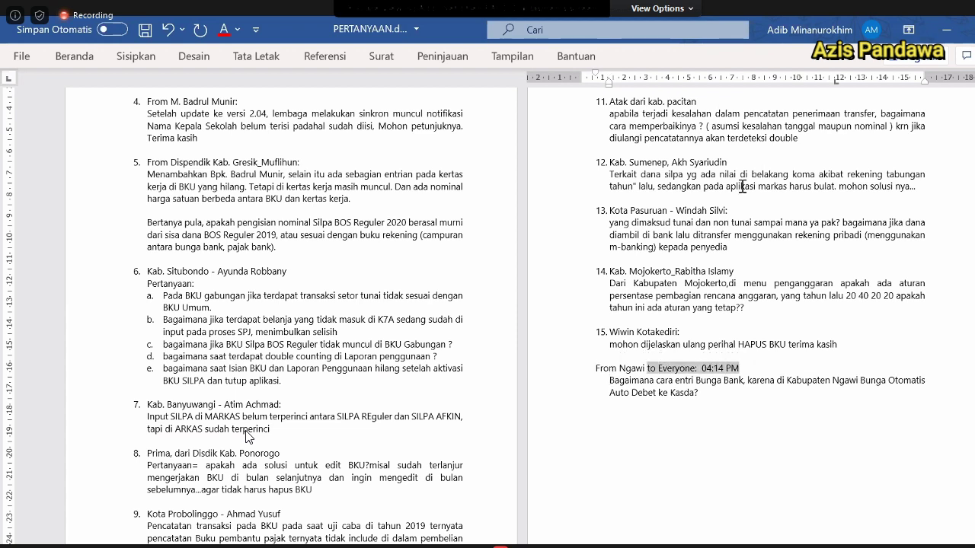
pyautogui.hotkey('shift', 'Left')
pyautogui.write(':')
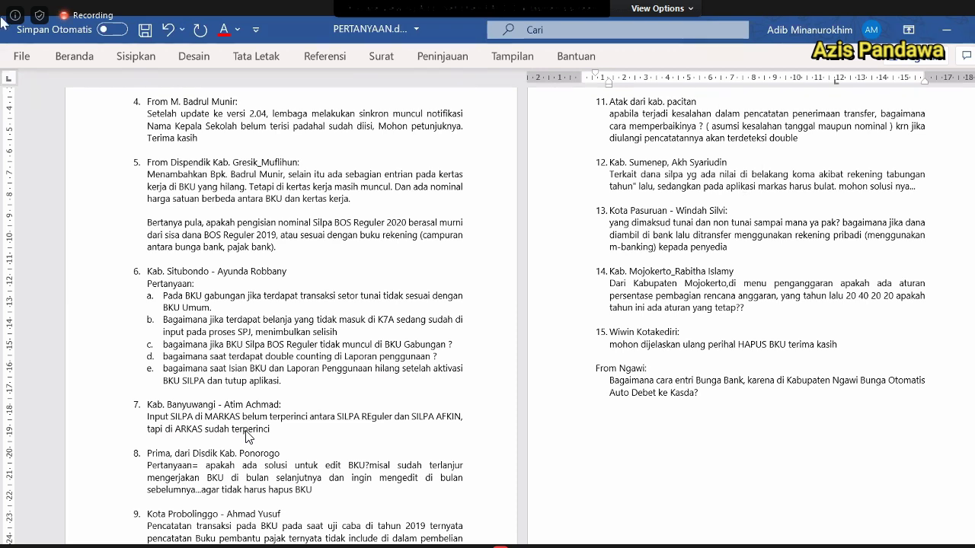
pyautogui.click(72, 59)
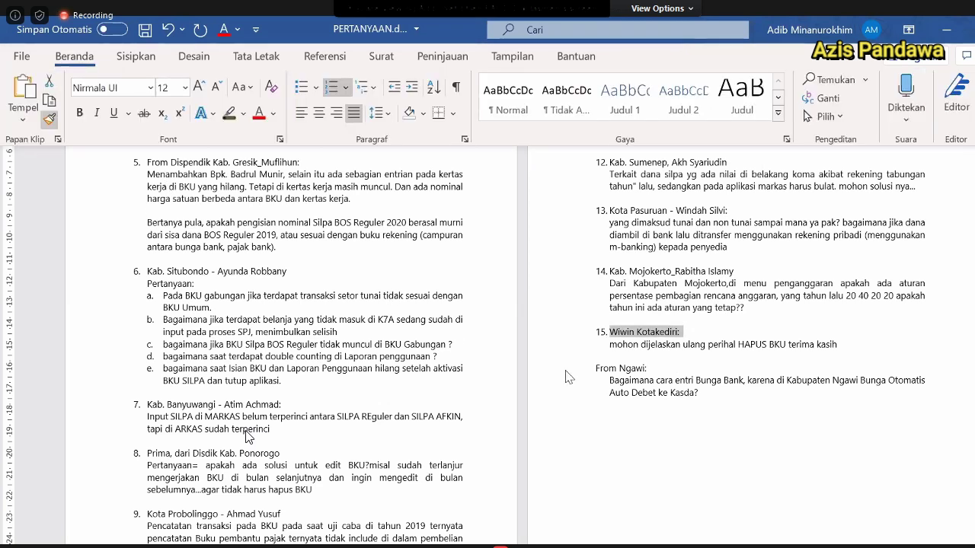
pyautogui.click(637, 402)
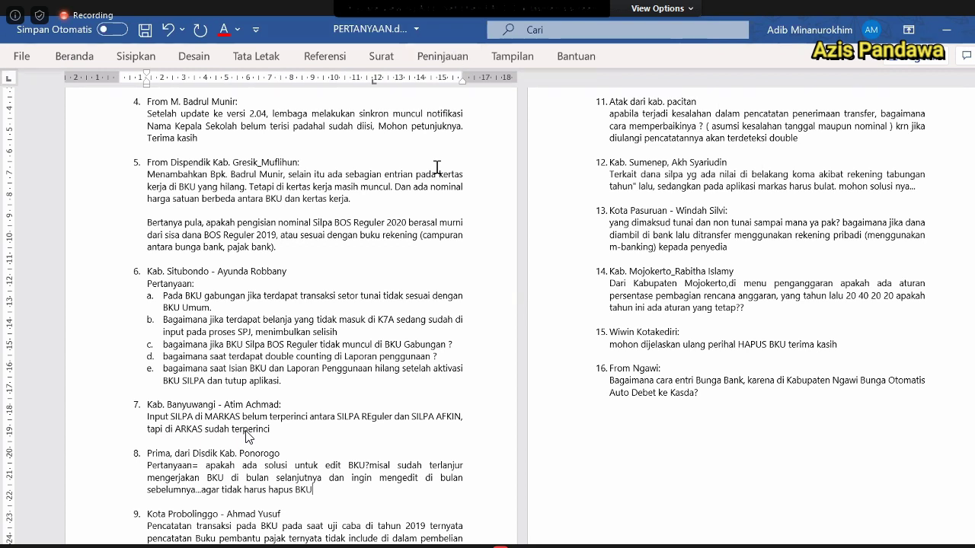
# Return to the document and place the cursor in item 11 to review the list.
pyautogui.click(434, 398)
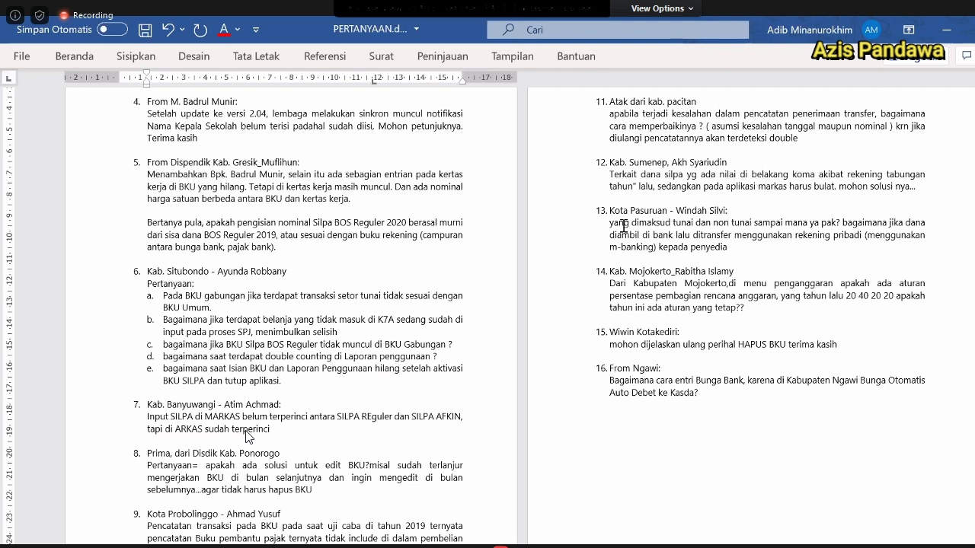
pyautogui.click(701, 130)
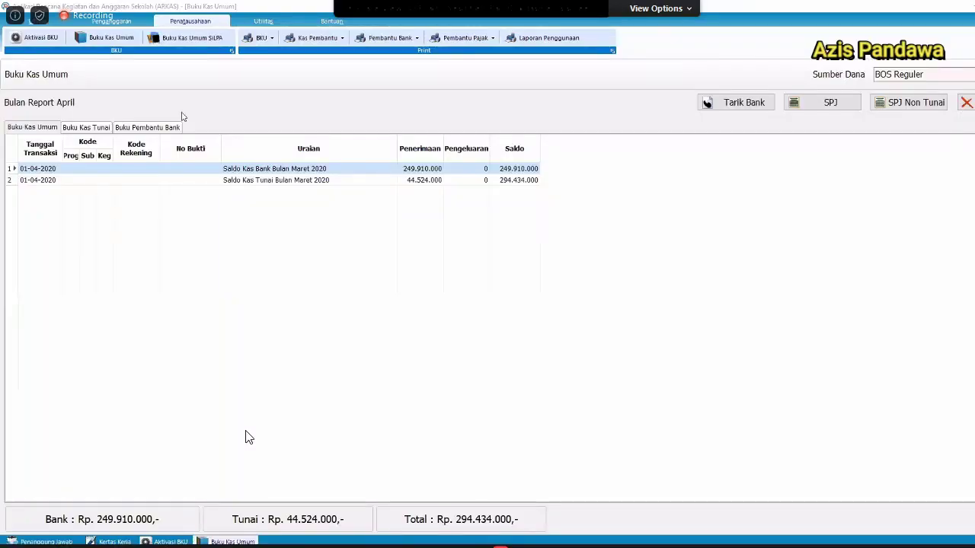
# Dismiss the access-violation error, check the funding sources, and cancel an accidental cash expenditure entry.
pyautogui.click(33, 37)
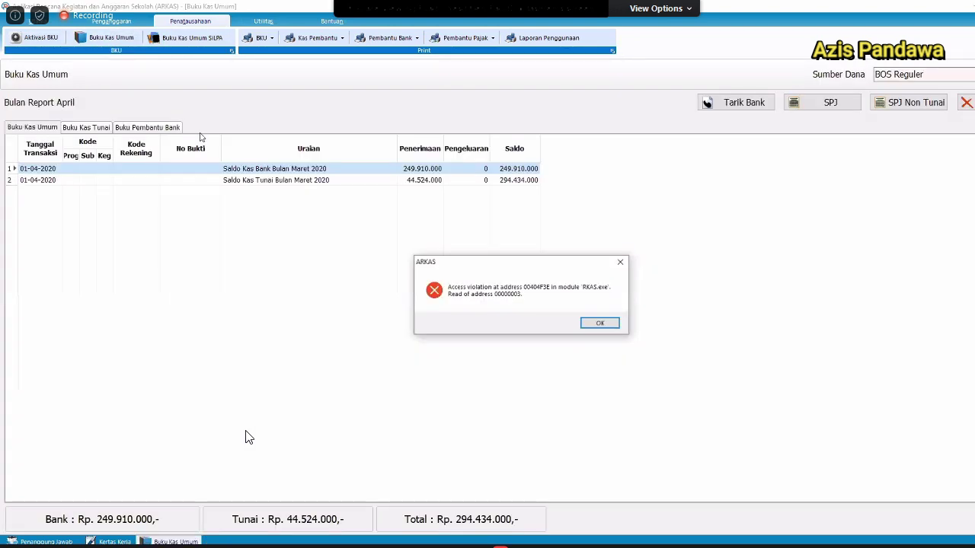
pyautogui.press('Return')
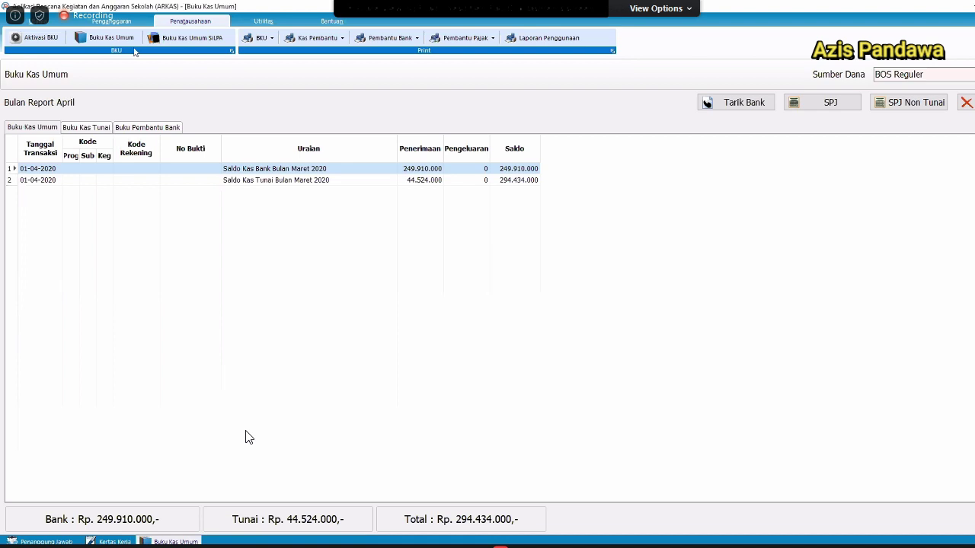
pyautogui.click(923, 76)
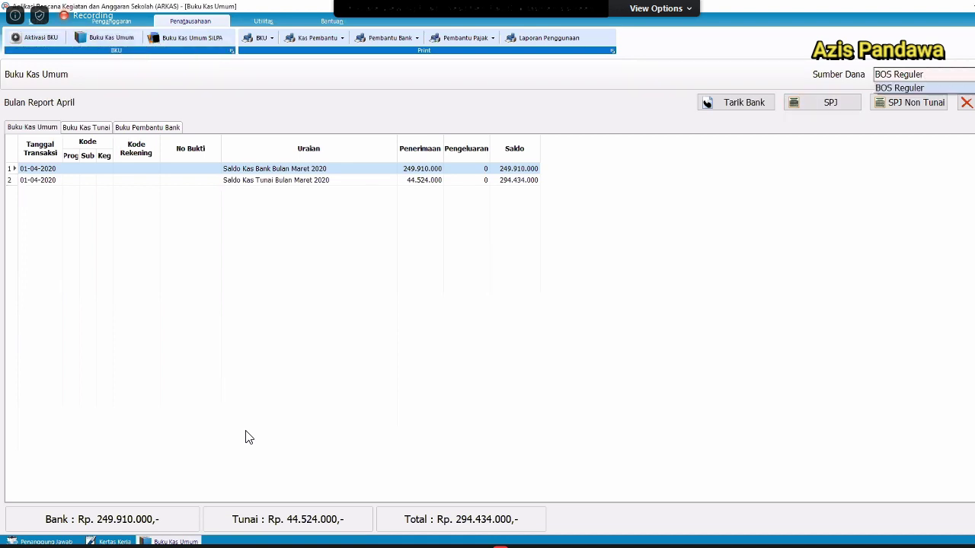
pyautogui.click(909, 312)
pyautogui.click(833, 109)
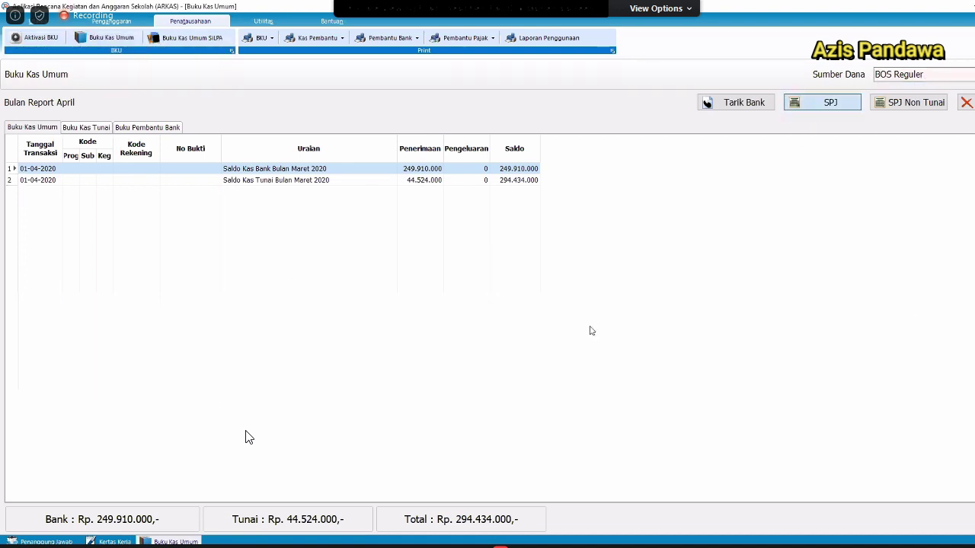
pyautogui.click(647, 231)
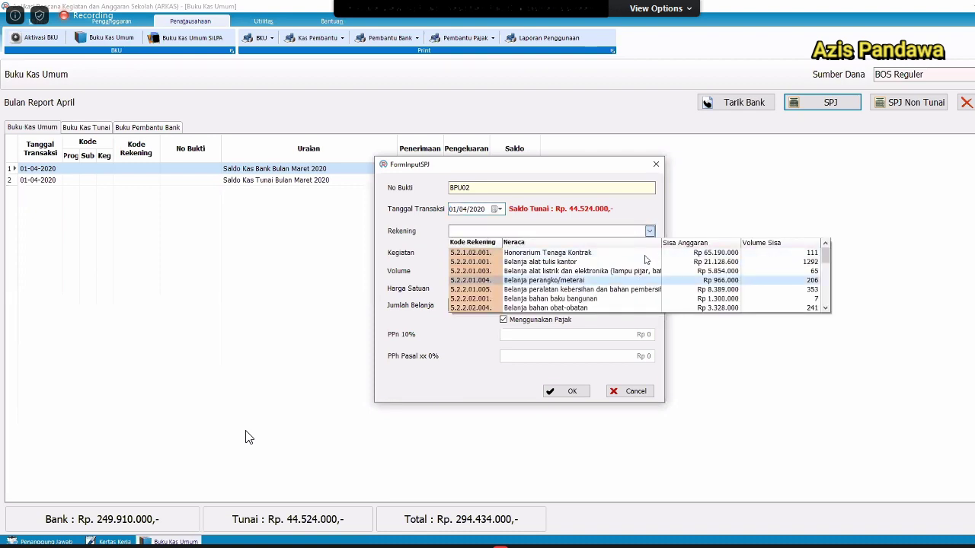
pyautogui.click(644, 256)
pyautogui.press('Escape')
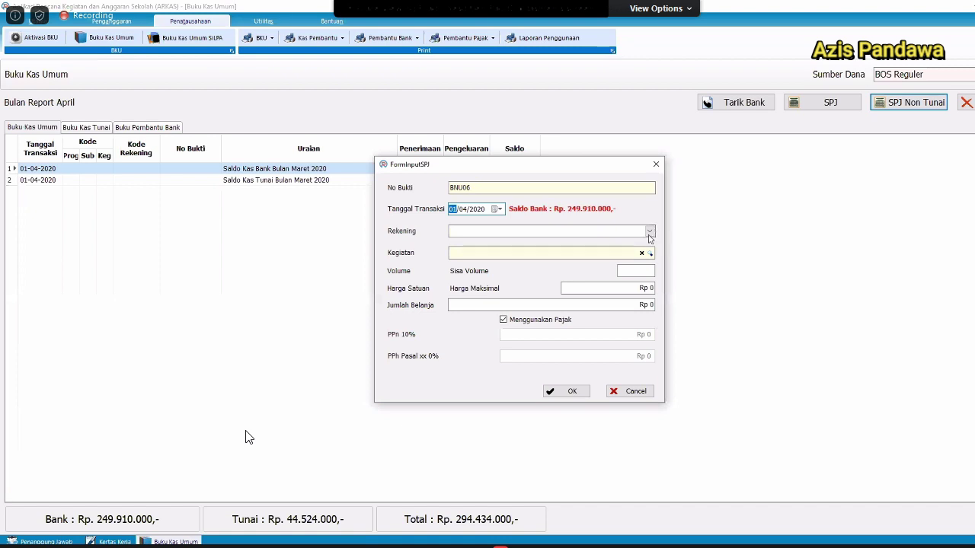
# Record a non-cash Honorarium Tenaga Kontrak payment for the teacher with volume 3, totalling 2.160.000.
pyautogui.click(650, 230)
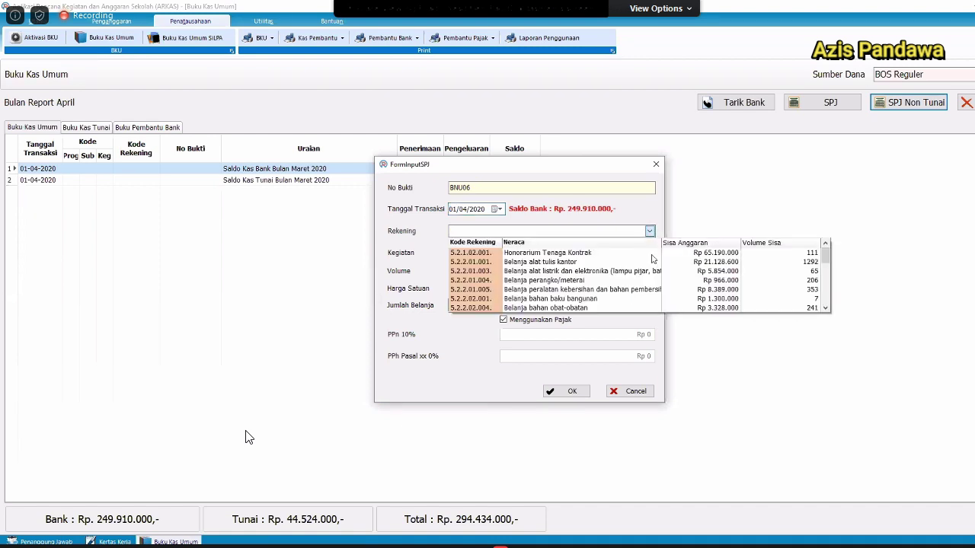
pyautogui.click(651, 256)
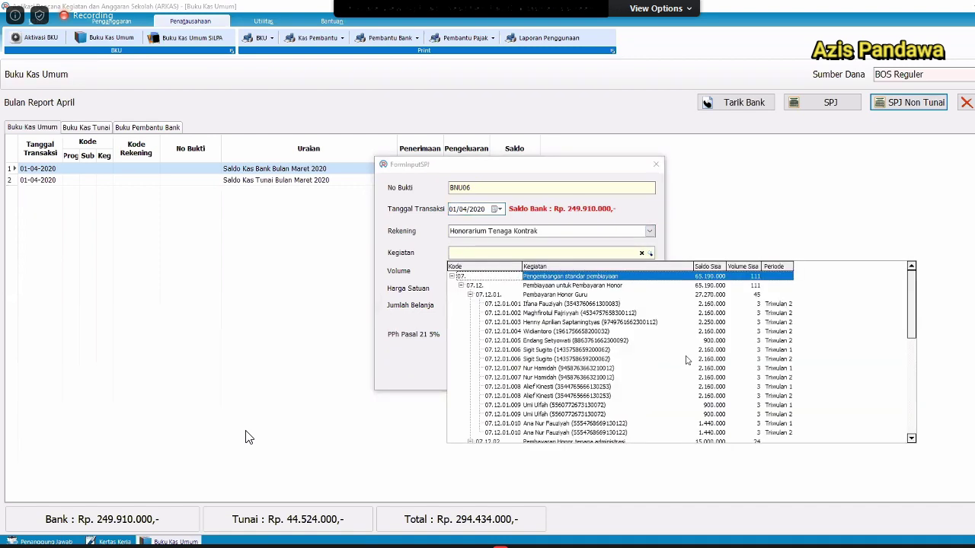
pyautogui.click(689, 357)
pyautogui.click(689, 355)
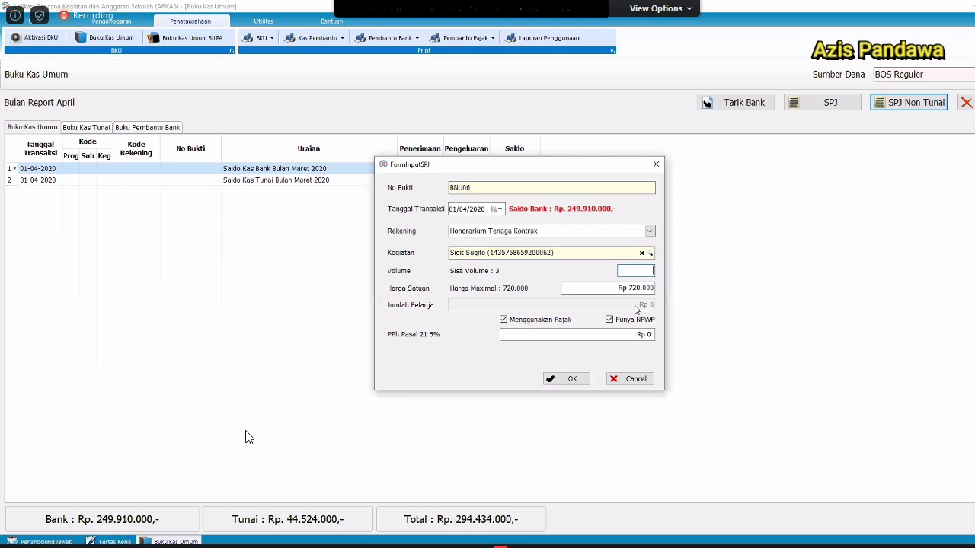
pyautogui.write('3')
pyautogui.click(570, 378)
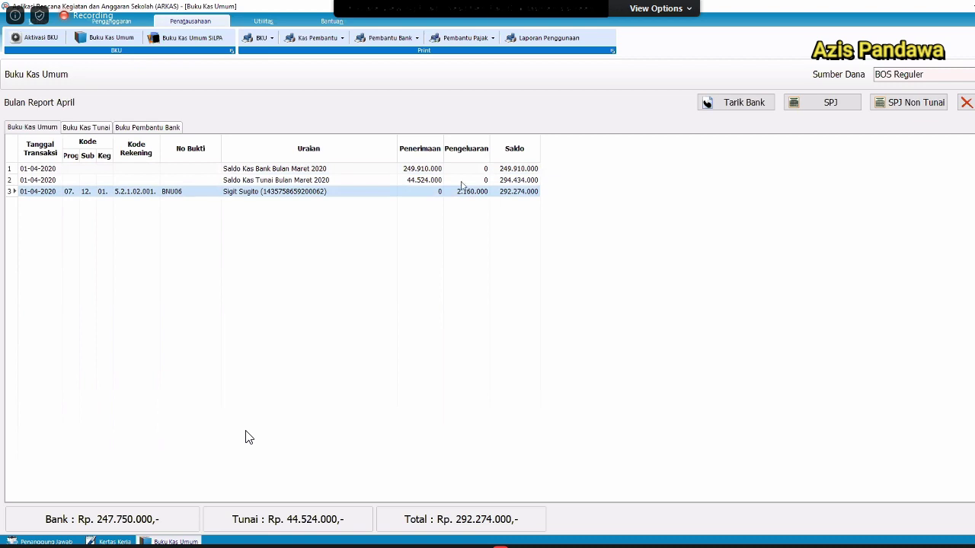
# Get past the access-violation errors back to Aktivasi BKU with BOS Reguler as the funding source.
pyautogui.click(616, 323)
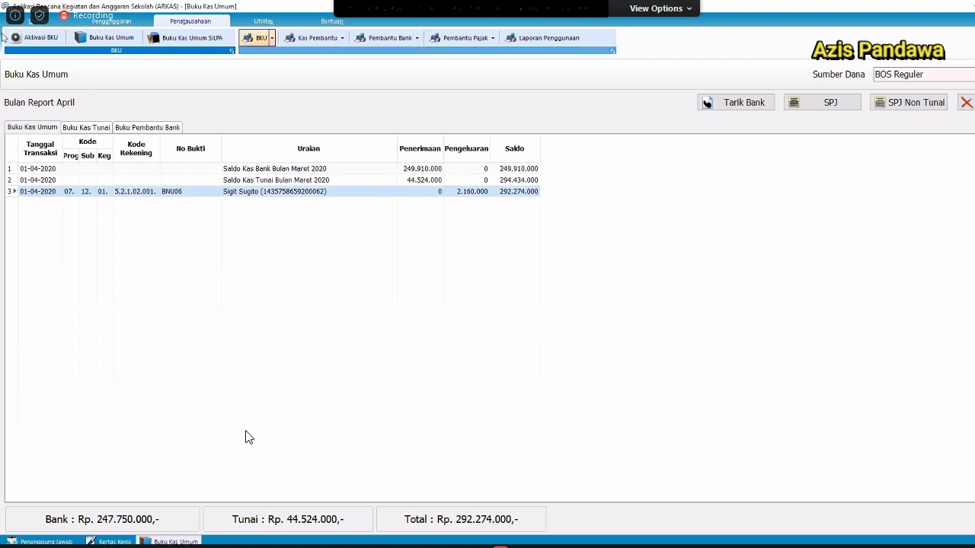
pyautogui.click(36, 37)
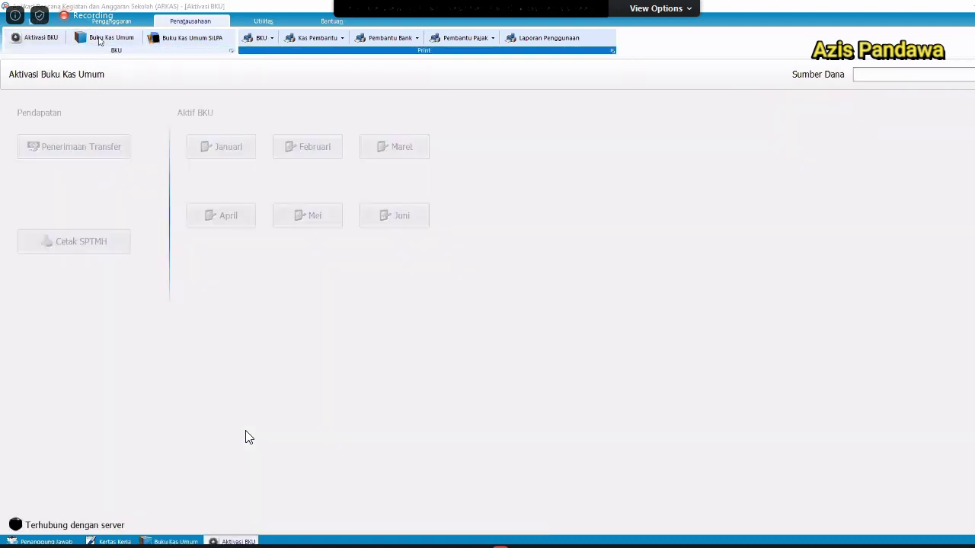
pyautogui.click(602, 327)
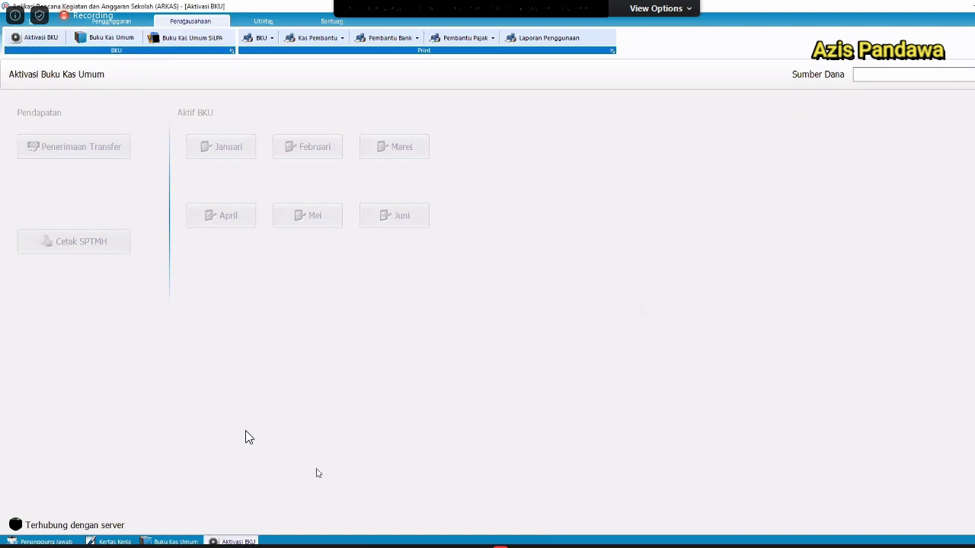
pyautogui.click(178, 541)
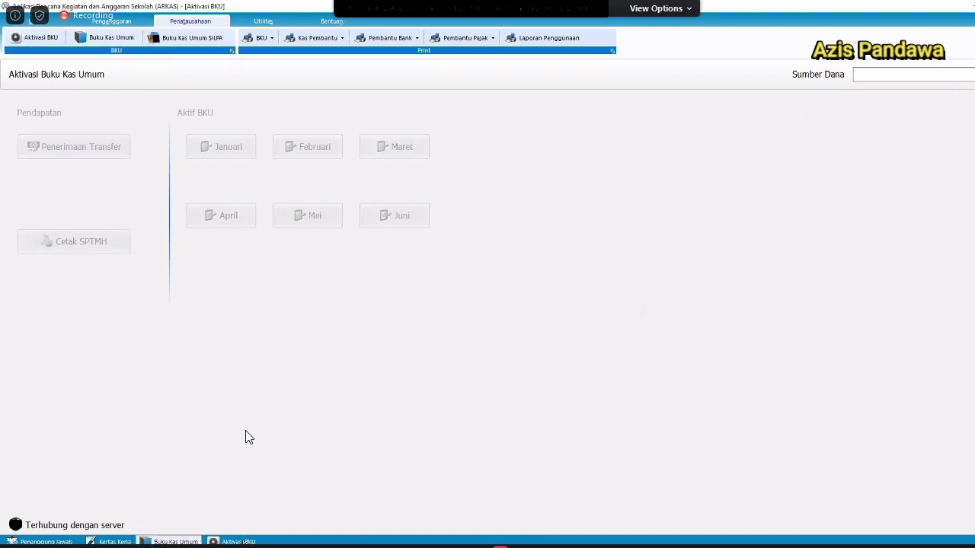
pyautogui.click(239, 541)
pyautogui.click(113, 541)
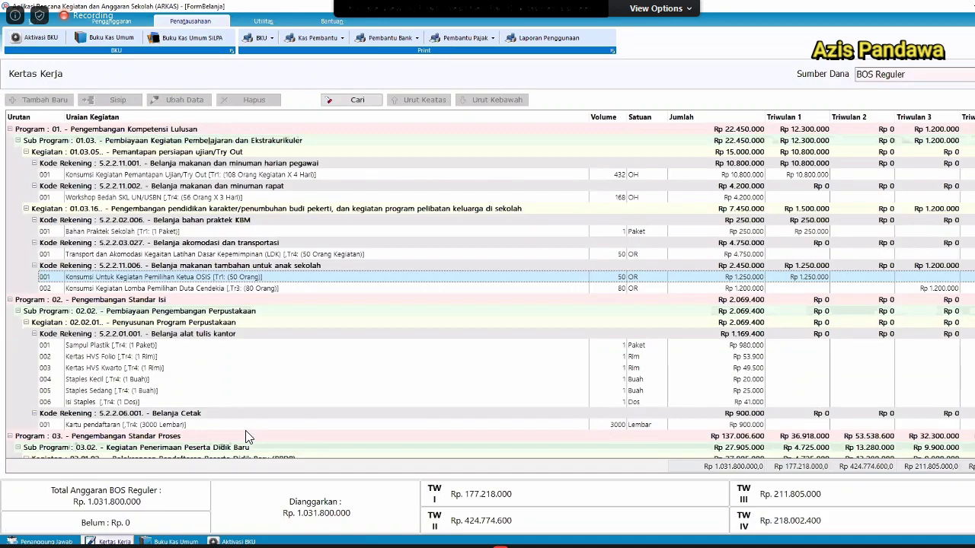
pyautogui.click(41, 38)
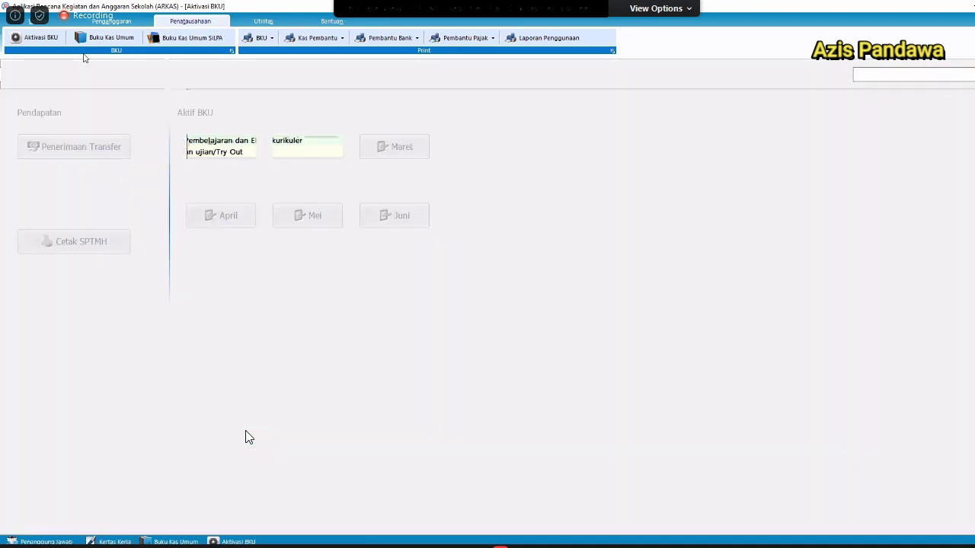
pyautogui.click(902, 79)
pyautogui.click(897, 88)
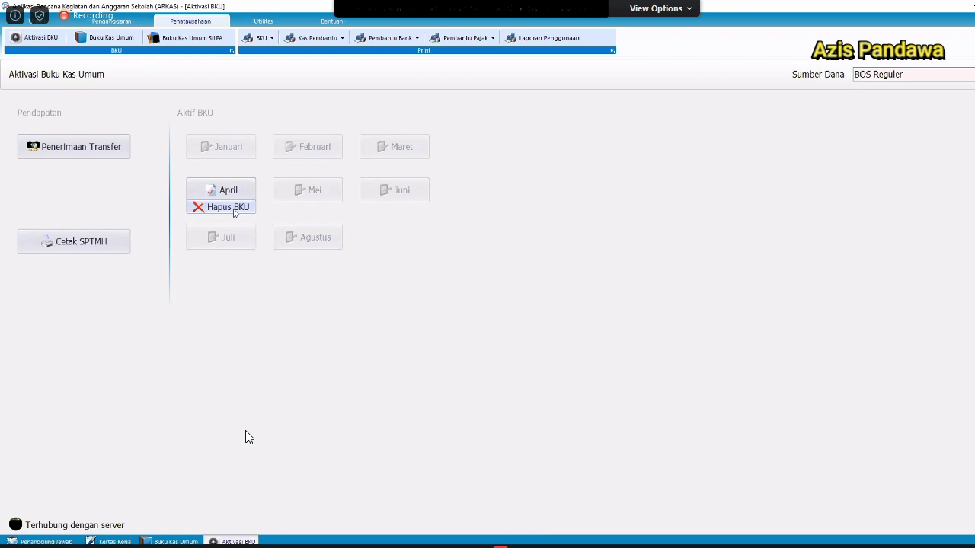
# Delete the April BKU, confirming every deletion warning.
pyautogui.click(227, 207)
pyautogui.click(533, 324)
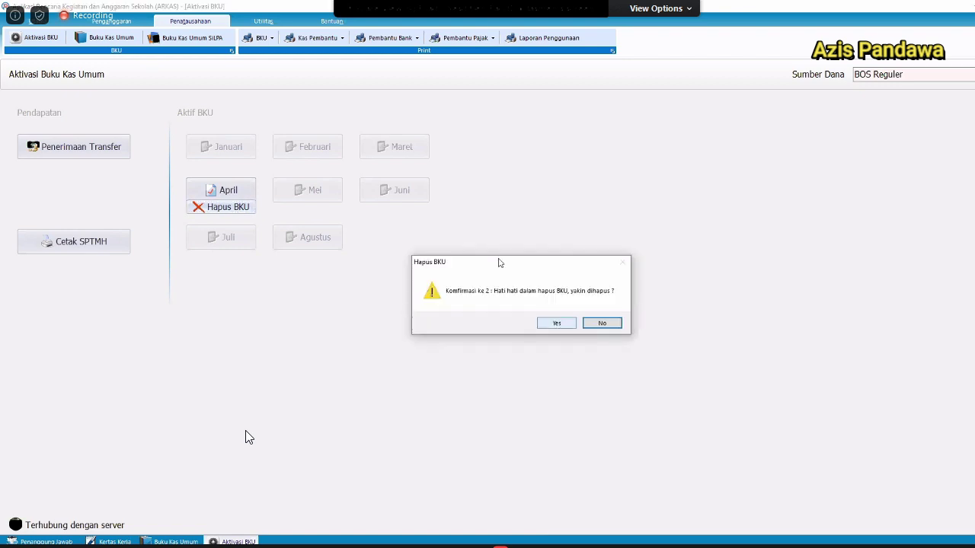
pyautogui.click(555, 323)
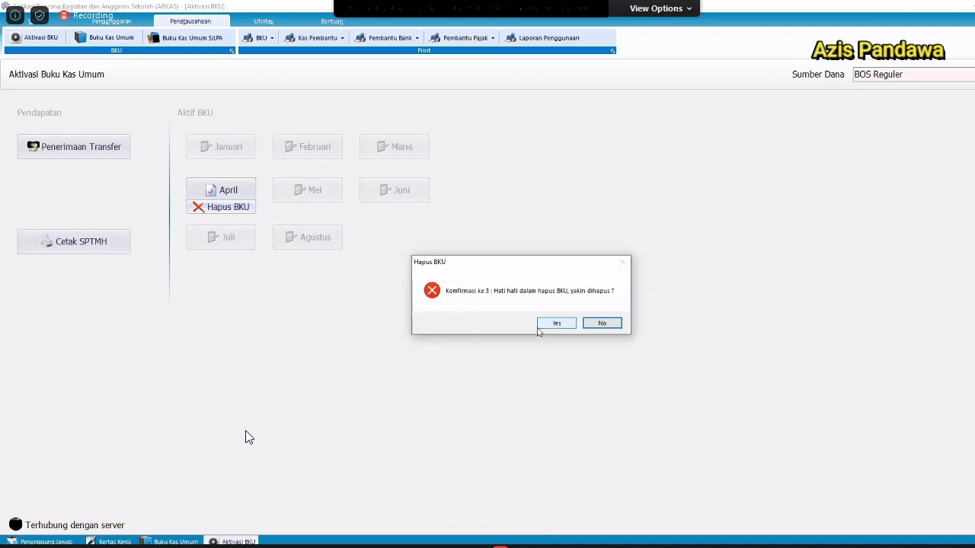
pyautogui.click(554, 323)
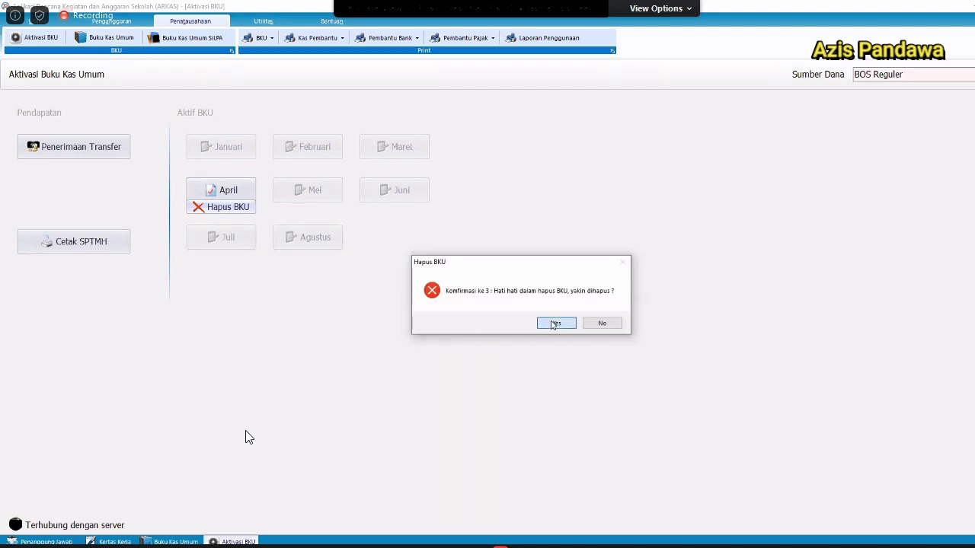
pyautogui.click(554, 324)
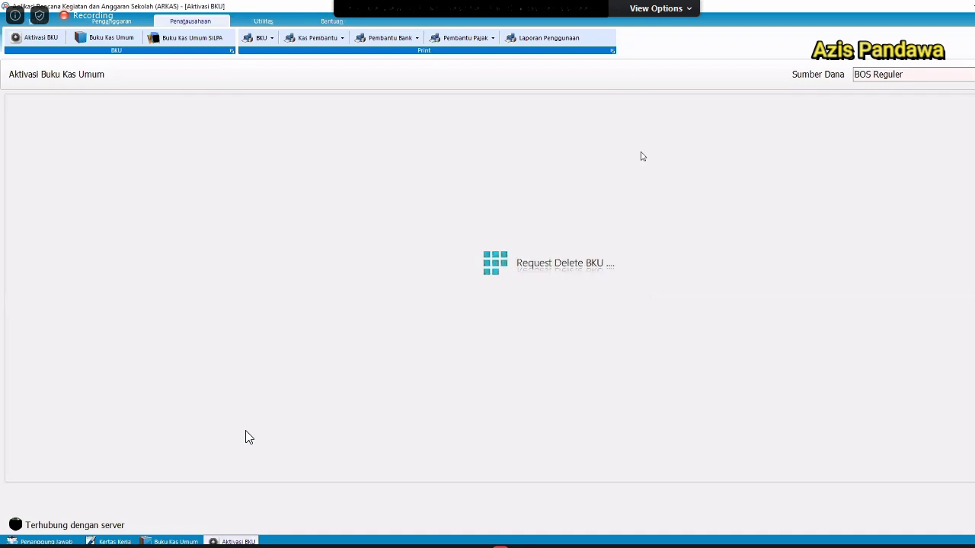
pyautogui.click(130, 40)
# Load the BOS Reguler cash book and browse March's rows down to the BNU05 payment.
pyautogui.click(599, 322)
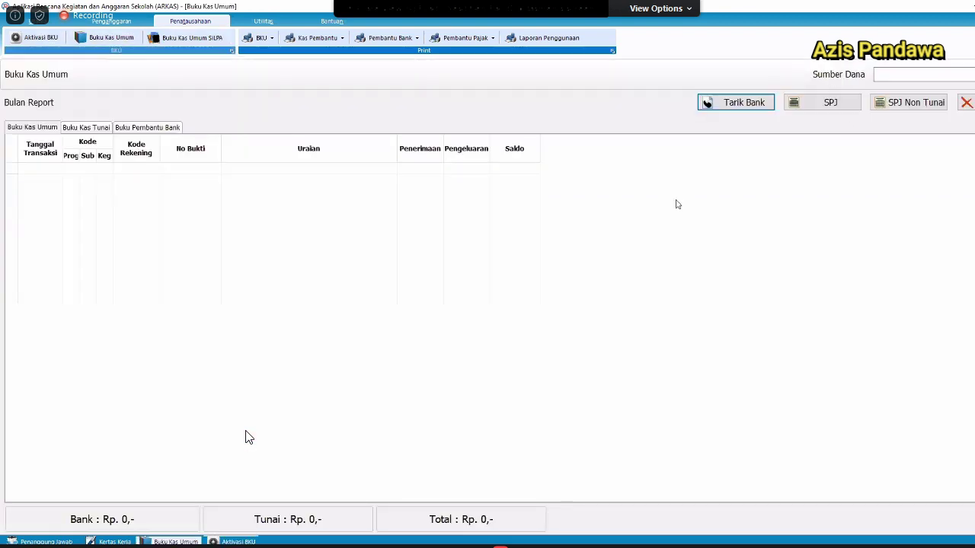
pyautogui.click(966, 77)
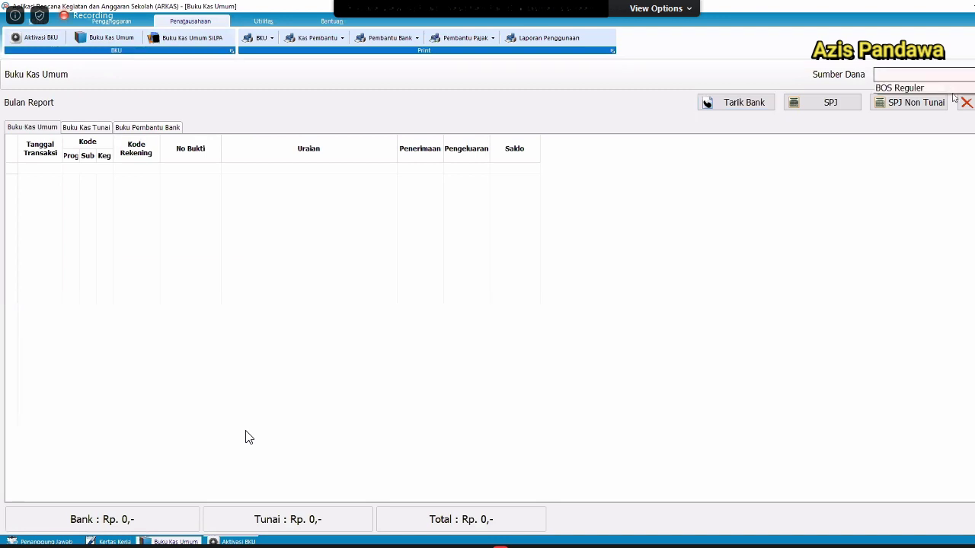
pyautogui.click(943, 88)
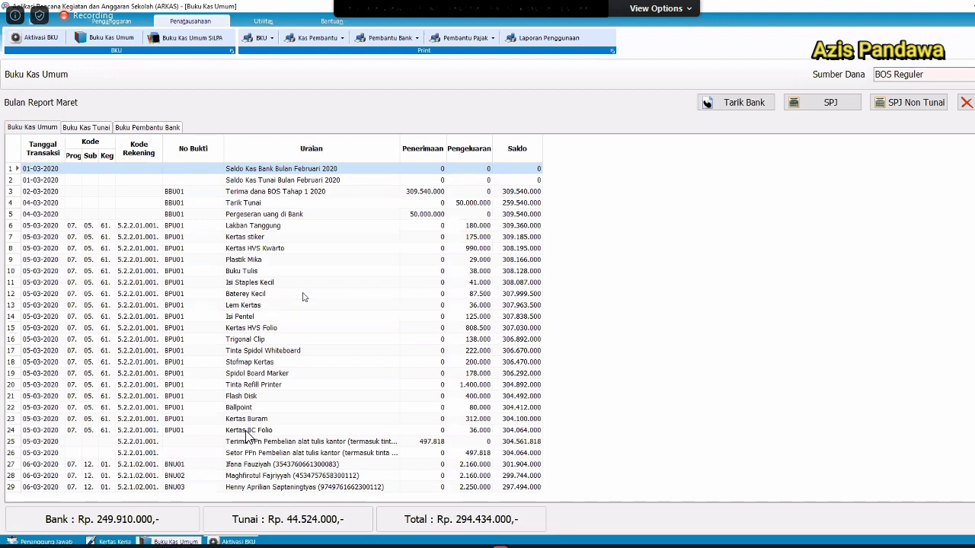
pyautogui.click(302, 296)
pyautogui.click(281, 464)
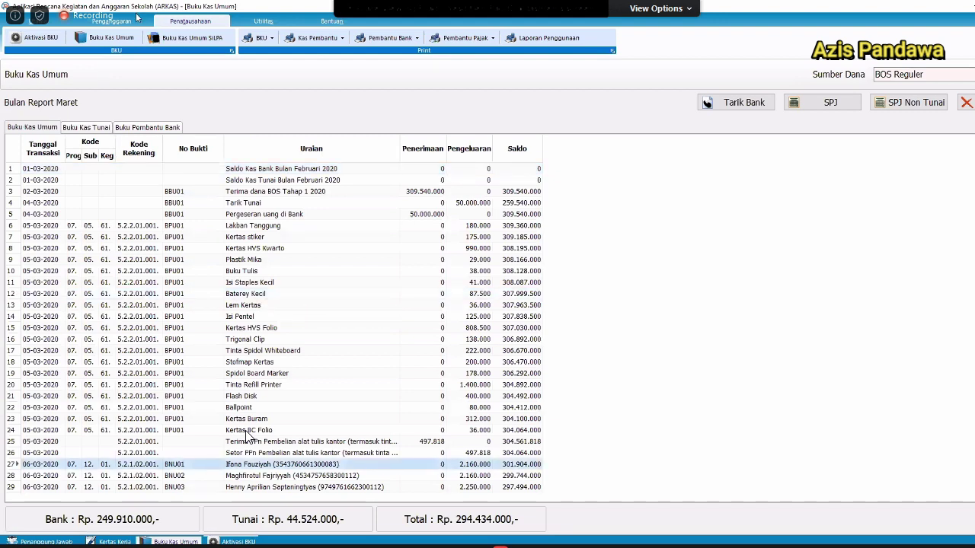
pyautogui.press('Down')
pyautogui.press('Down')
pyautogui.press('Down')
pyautogui.press('Down')
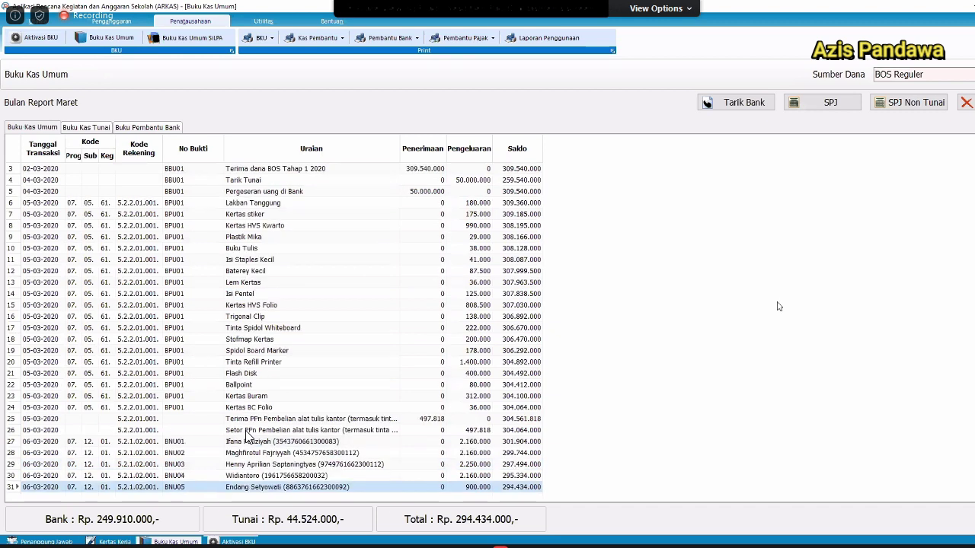
pyautogui.hotkey('ctrl', 'Home')
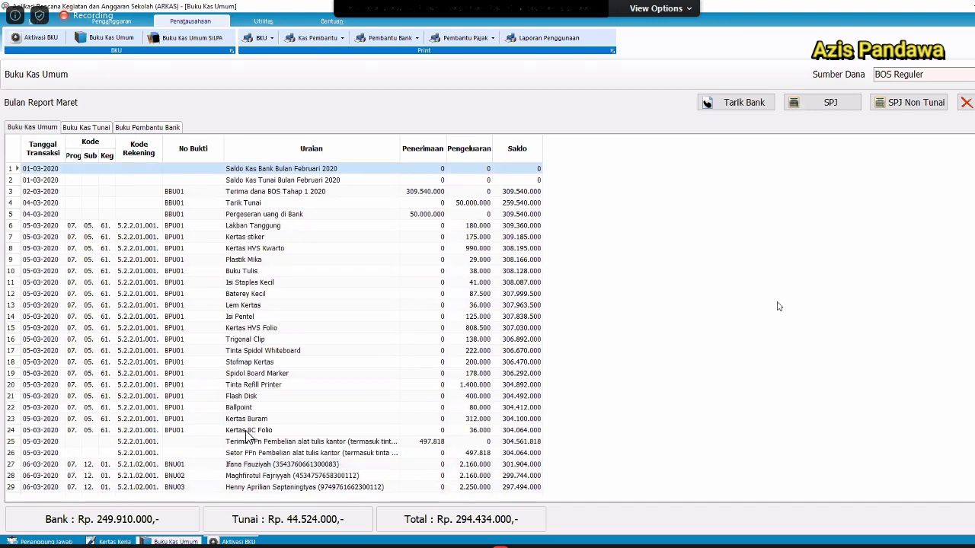